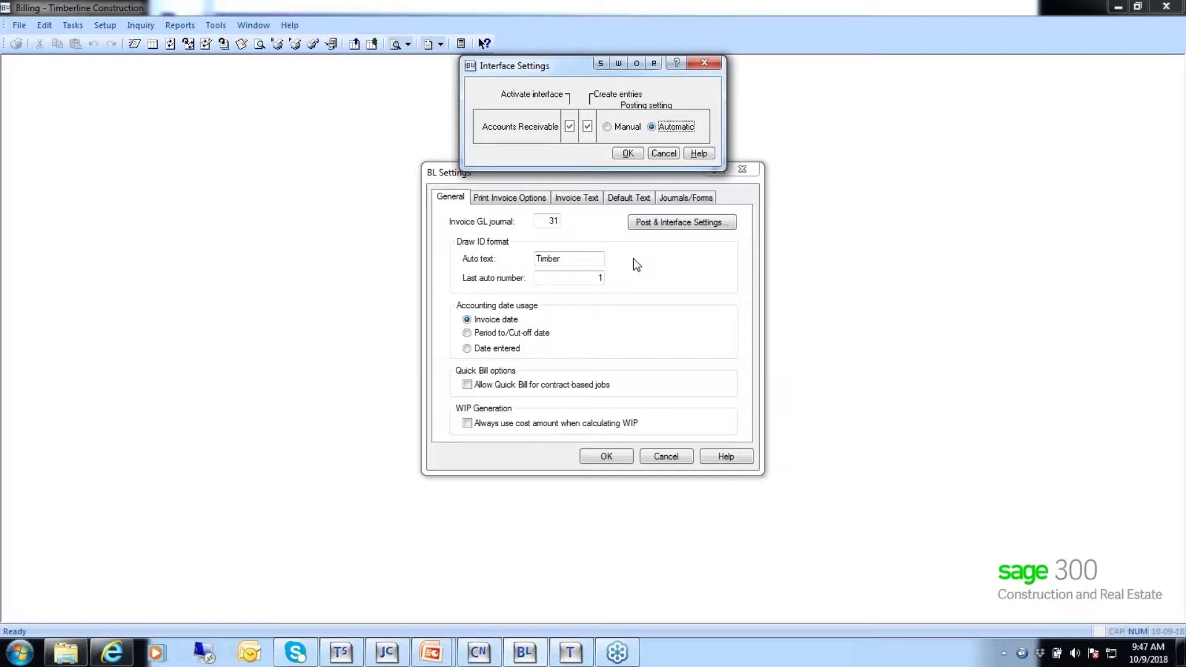
Accept the Accounts Receivable interface settings and save the BL settings after reviewing the print invoice options.
{"action": "left_click", "coordinate": [630, 154]}
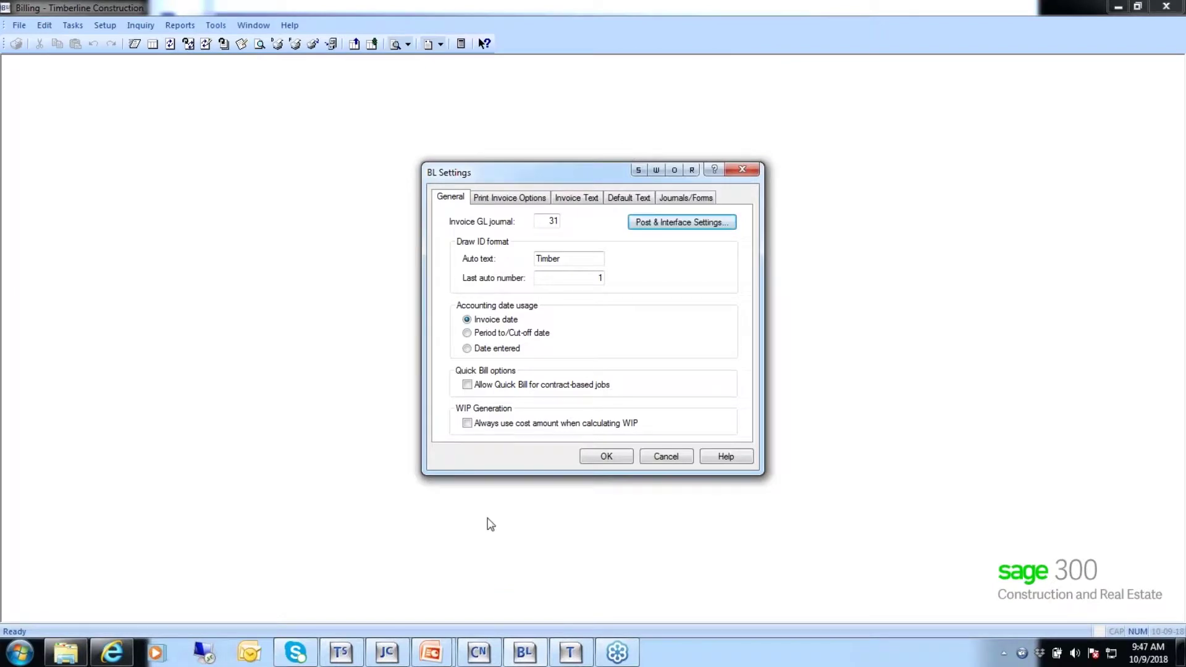
{"action": "left_click", "coordinate": [505, 199]}
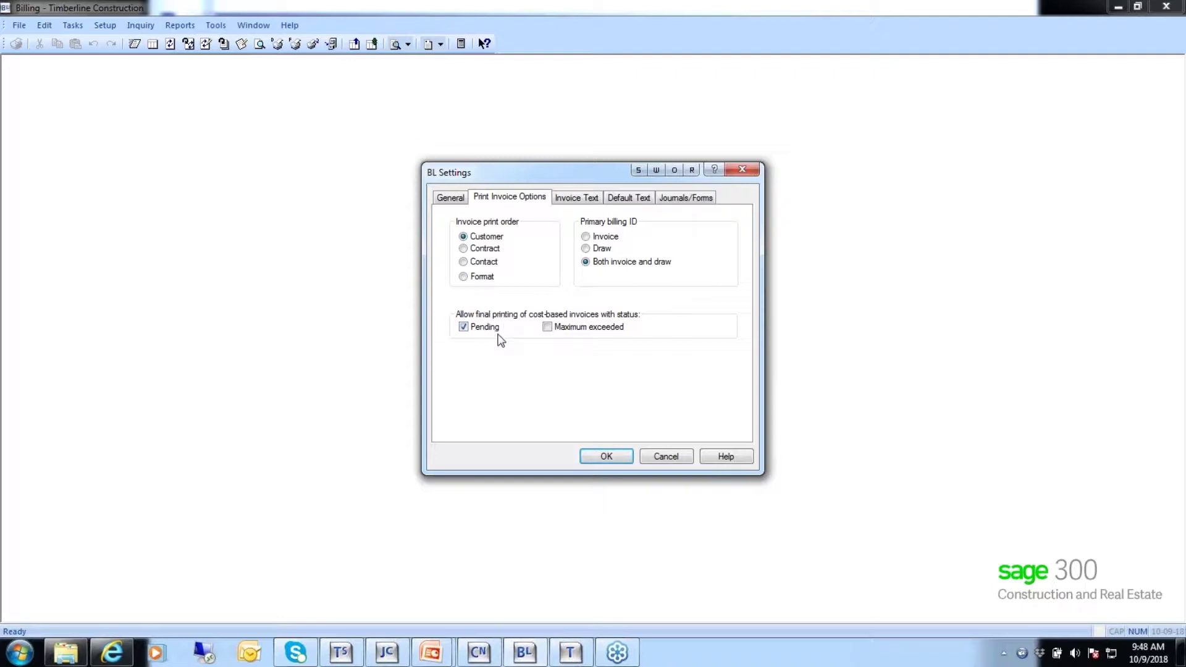
{"action": "left_click", "coordinate": [594, 459]}
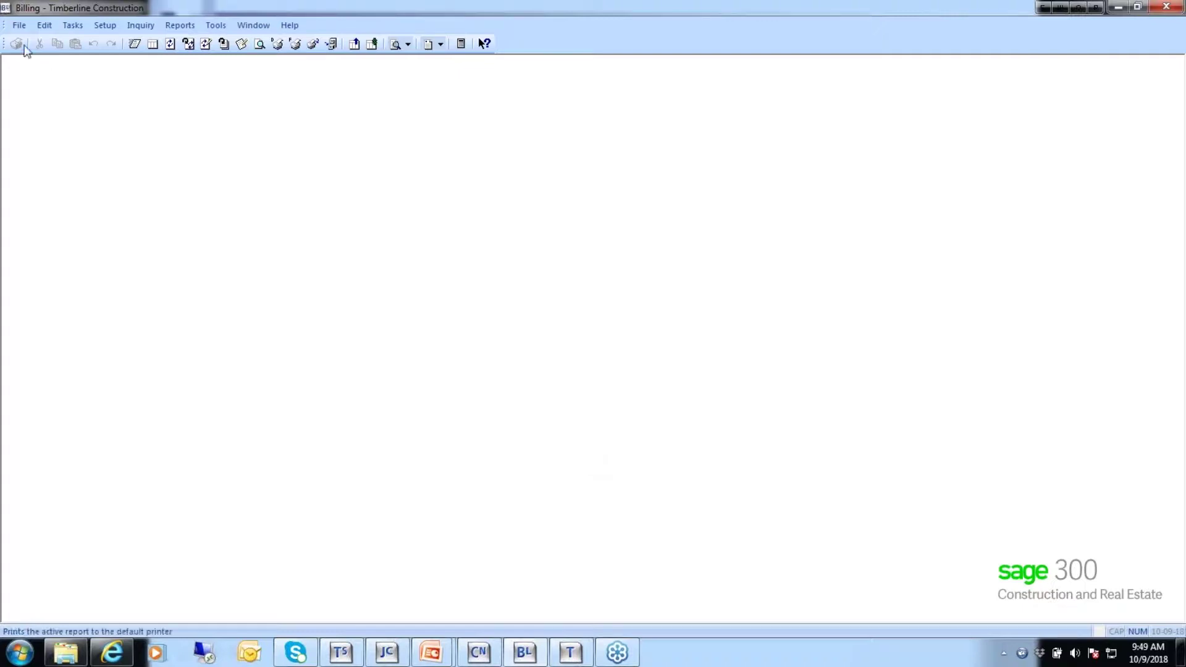
Examine the company's custom descriptions from the AB through the PJ entries, including the contract and job cost fields, and leave without changes.
{"action": "left_click", "coordinate": [19, 26]}
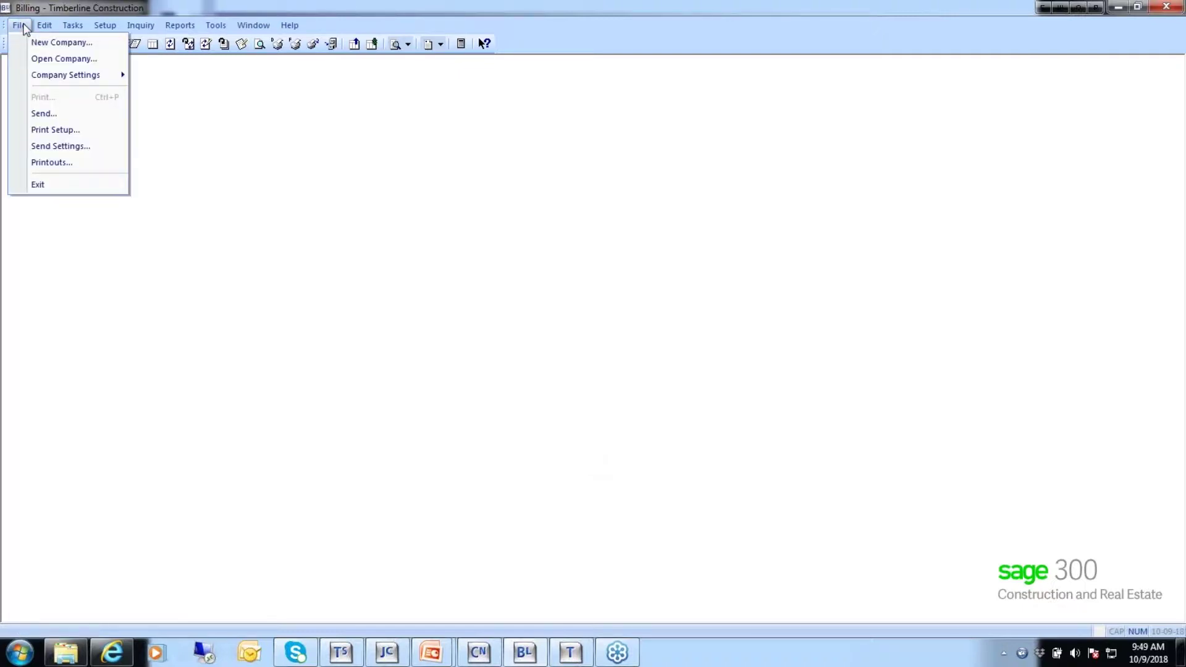
{"action": "mouse_move", "coordinate": [52, 75]}
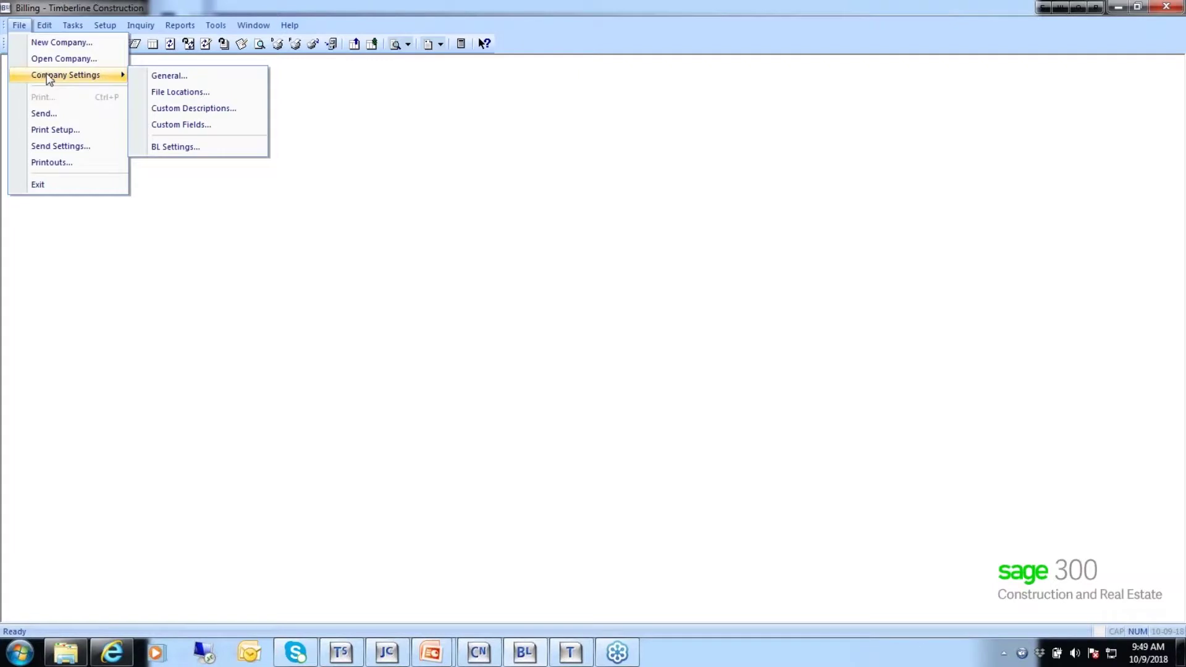
{"action": "left_click", "coordinate": [191, 113]}
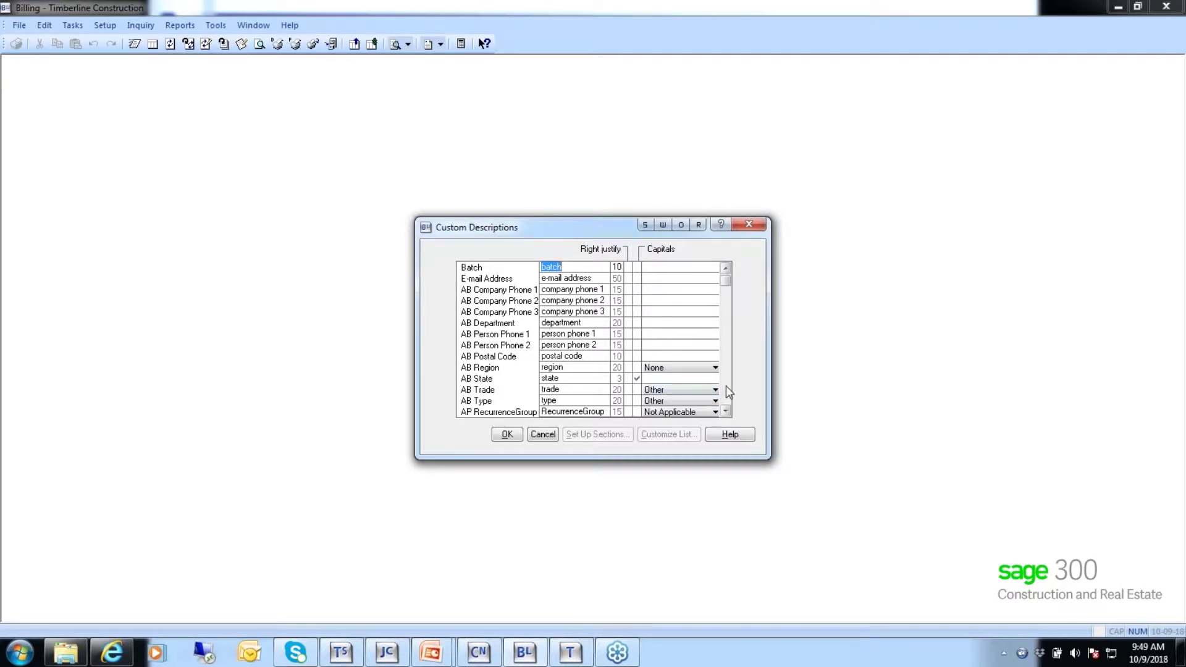
{"action": "scroll", "coordinate": [726, 386], "scroll_direction": "down", "scroll_amount": 10}
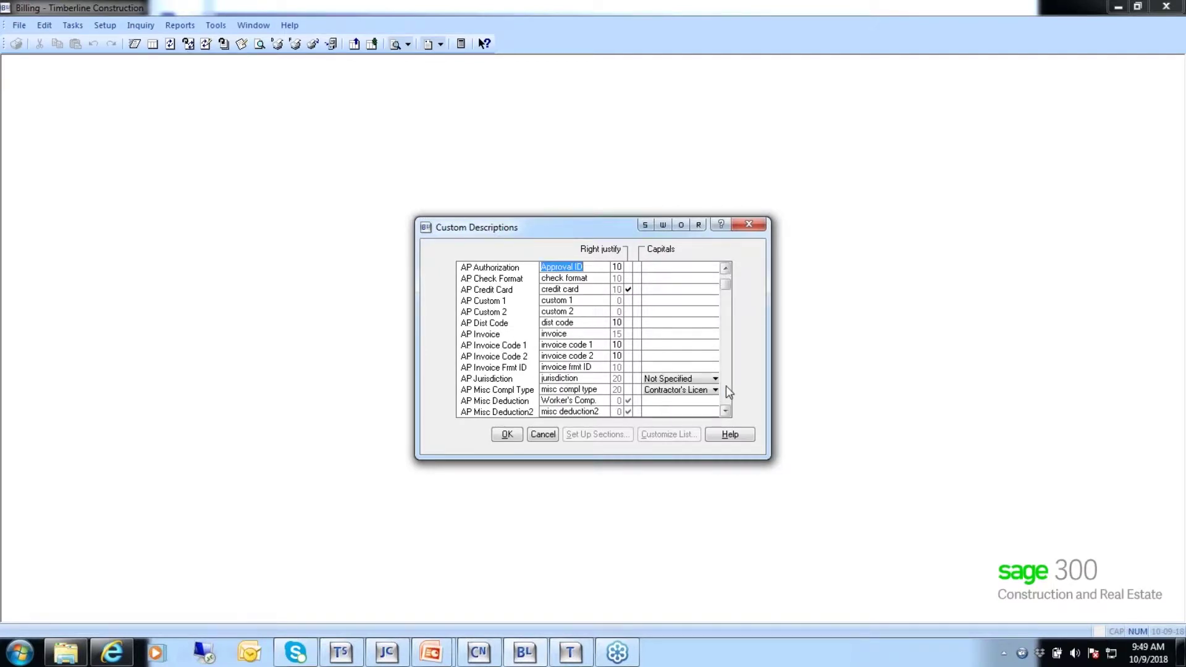
{"action": "scroll", "coordinate": [726, 388], "scroll_direction": "down", "scroll_amount": 10}
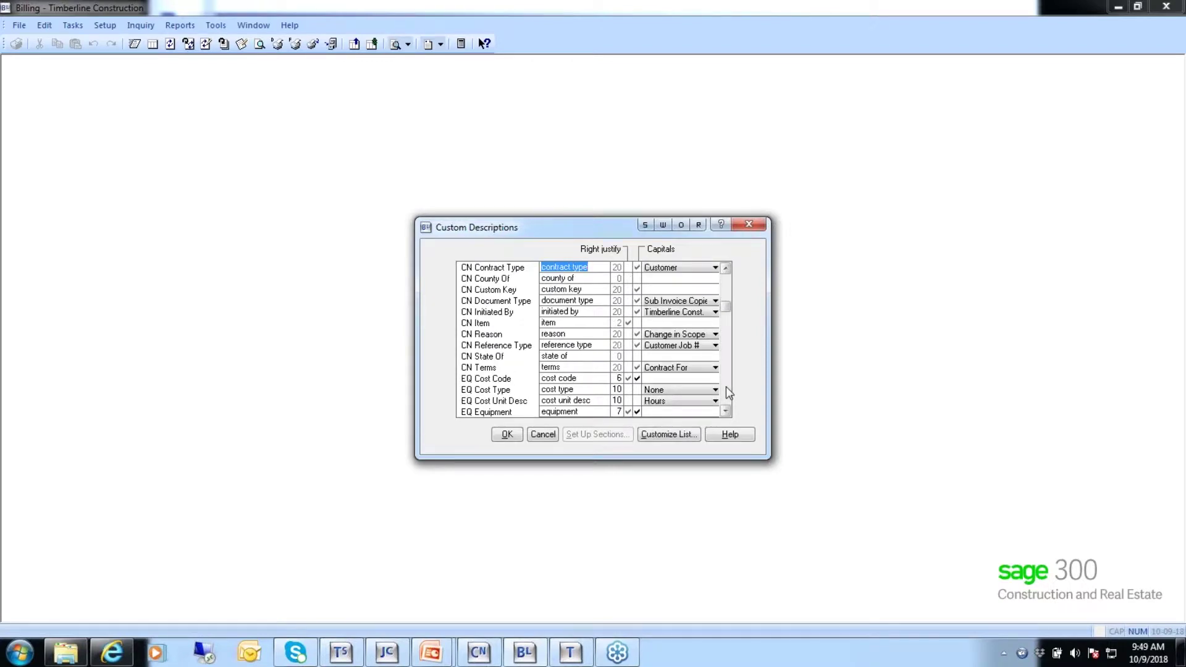
{"action": "left_click", "coordinate": [725, 283]}
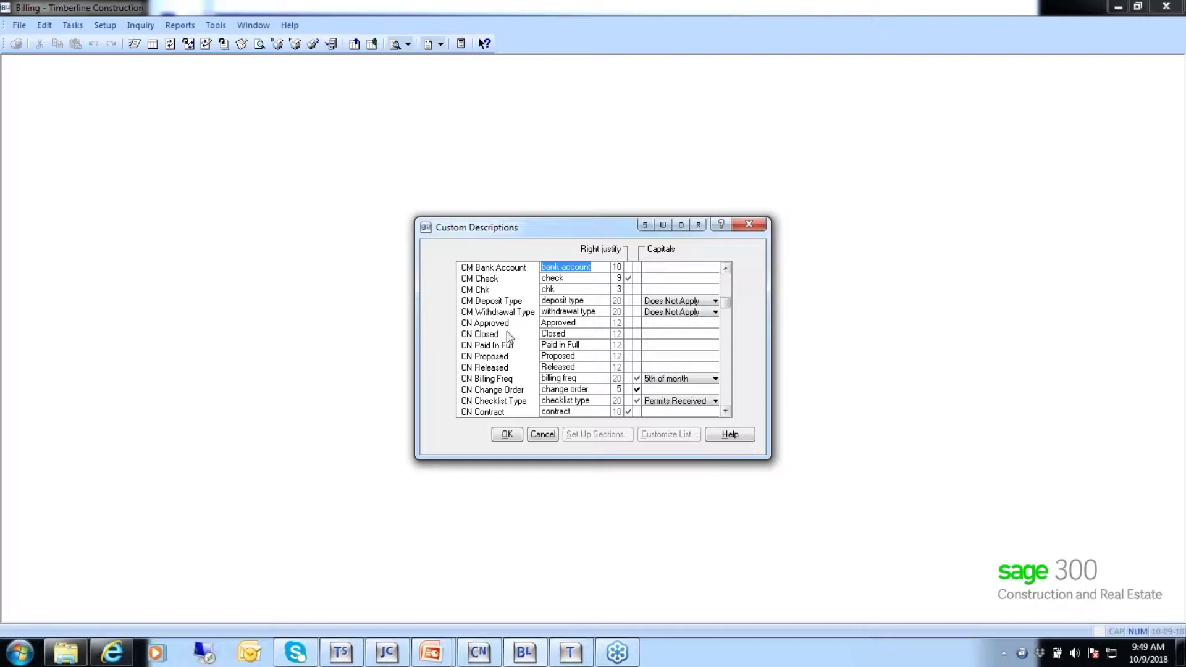
{"action": "left_click_drag", "start_coordinate": [726, 412], "coordinate": [726, 412]}
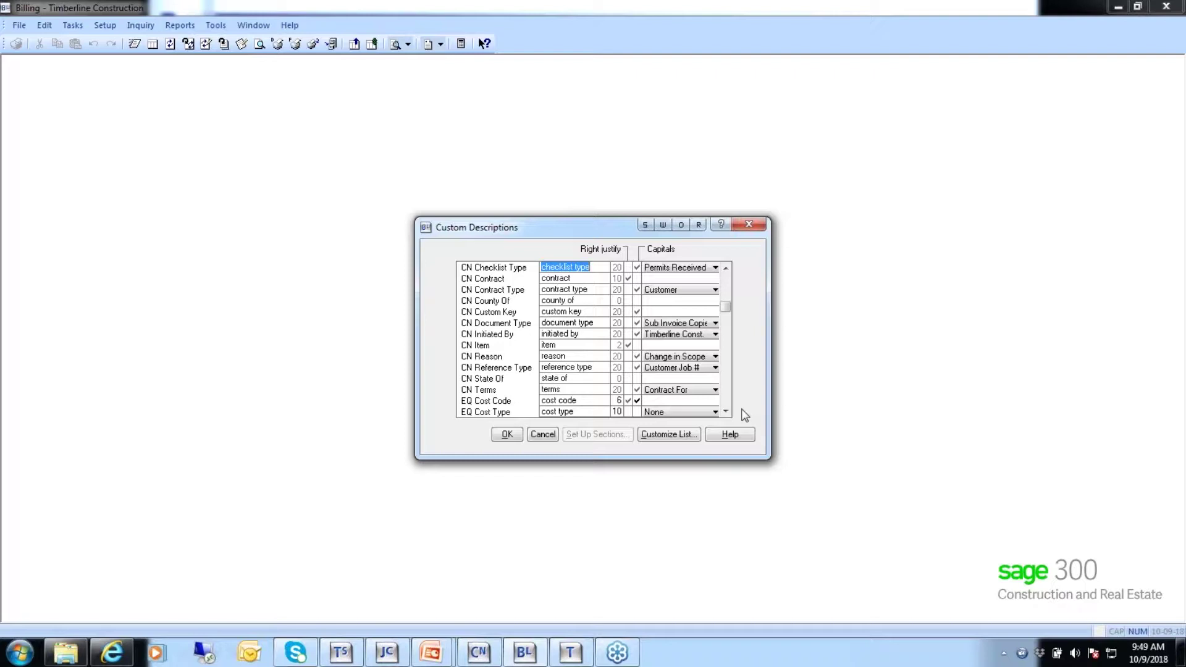
{"action": "left_click", "coordinate": [726, 412]}
{"action": "left_click", "coordinate": [726, 412]}
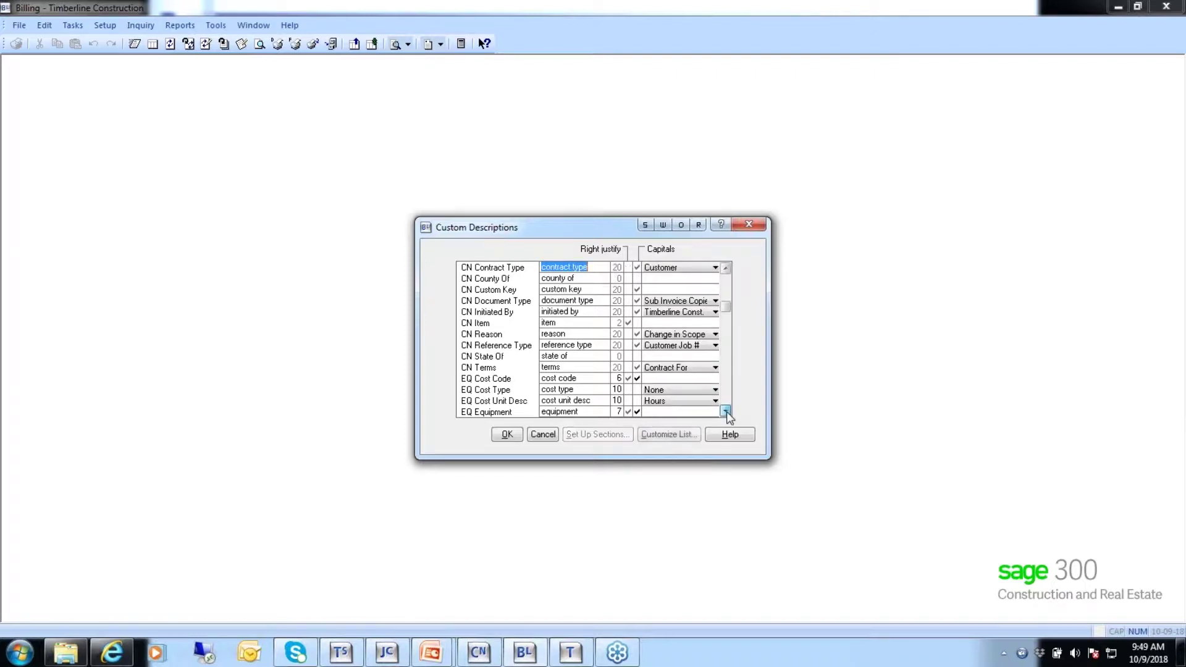
{"action": "left_click", "coordinate": [727, 412]}
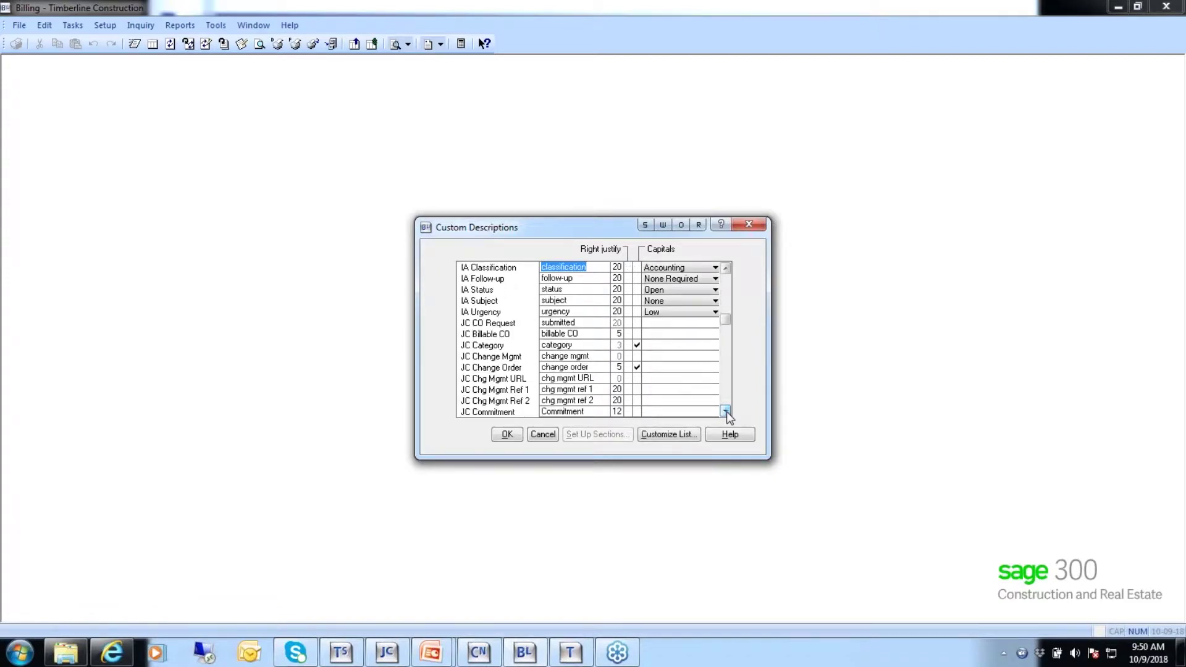
{"action": "left_click", "coordinate": [726, 412]}
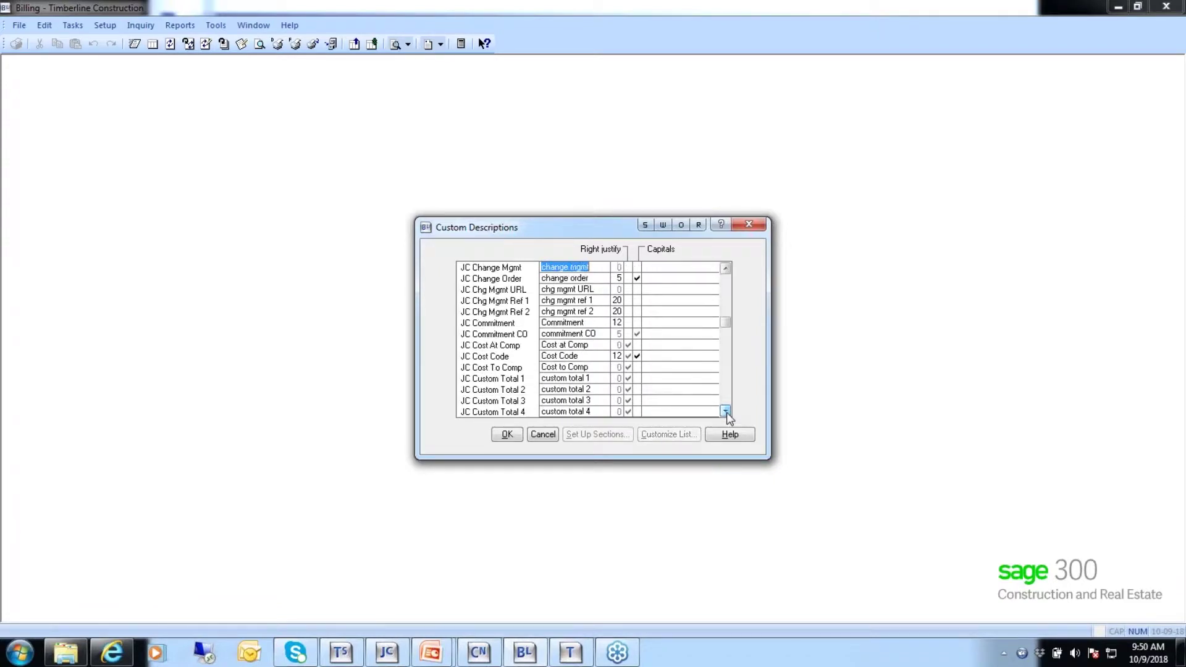
{"action": "left_click", "coordinate": [726, 412]}
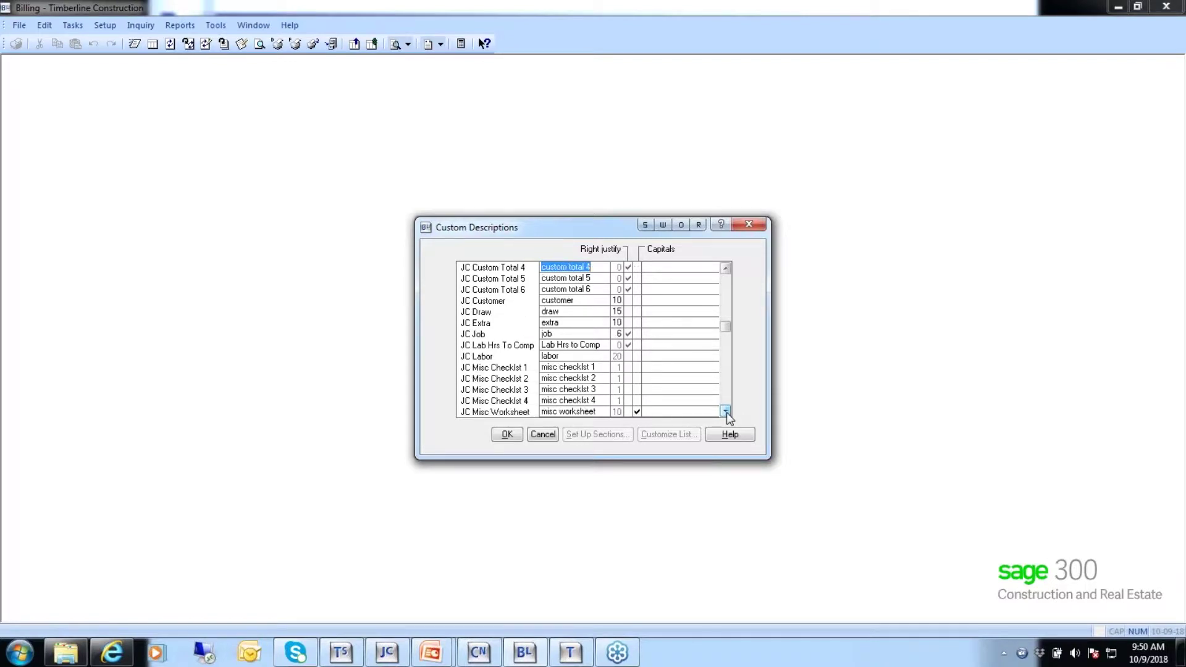
{"action": "left_click", "coordinate": [726, 412]}
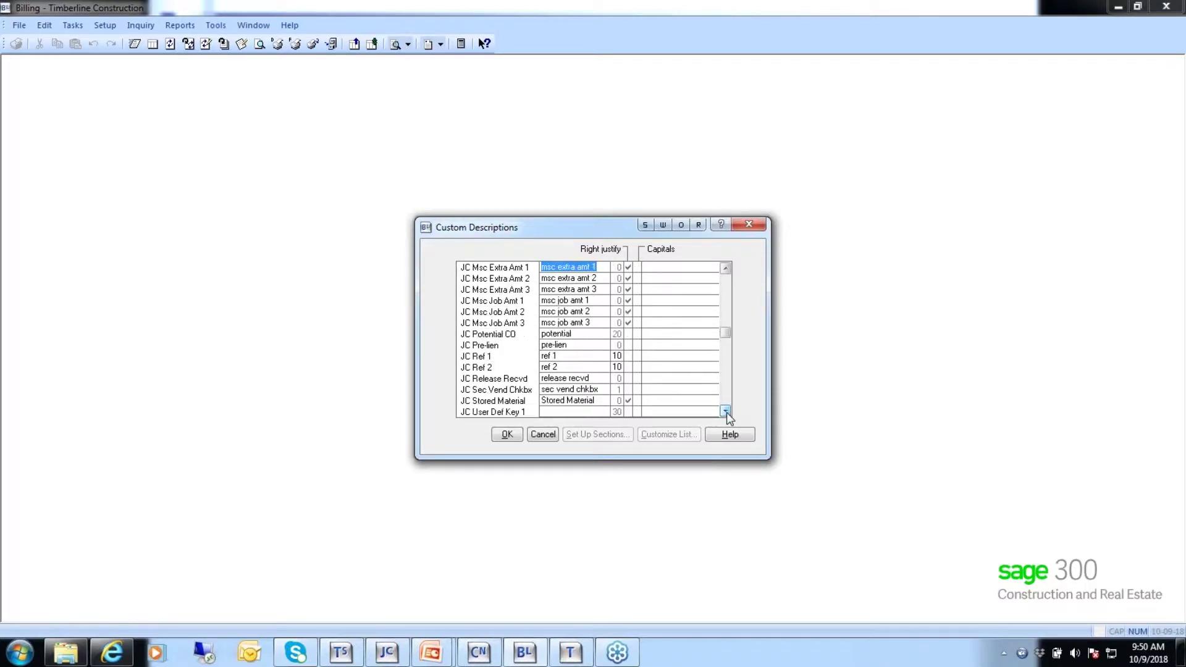
{"action": "left_click", "coordinate": [726, 412]}
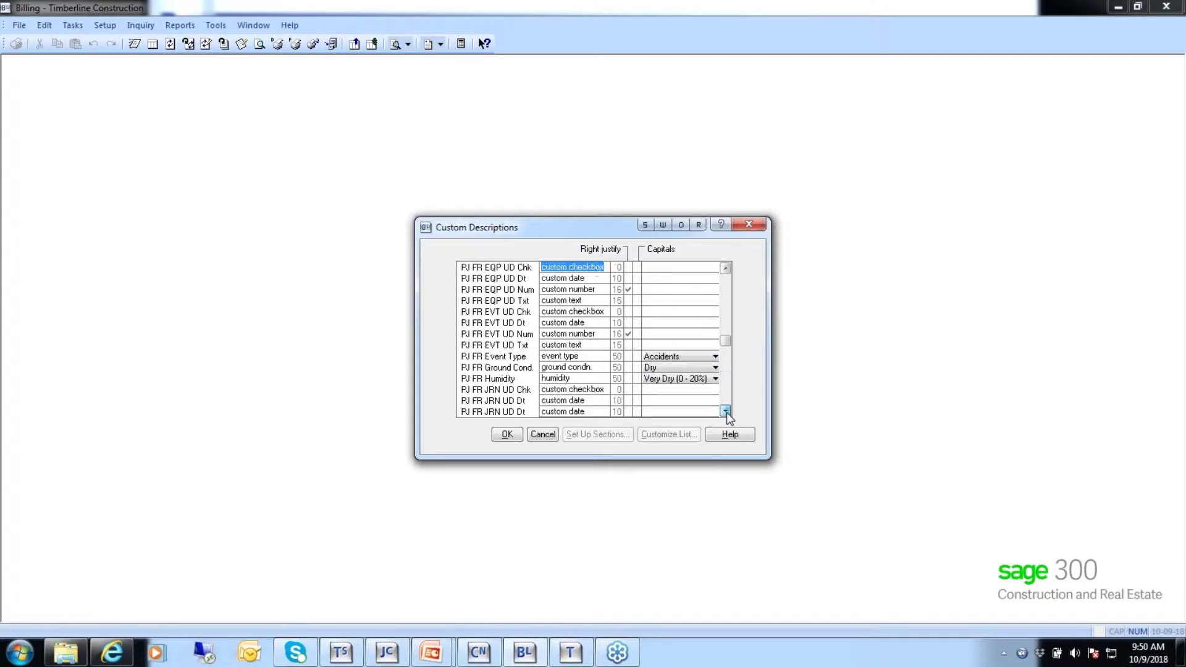
{"action": "left_click", "coordinate": [542, 435]}
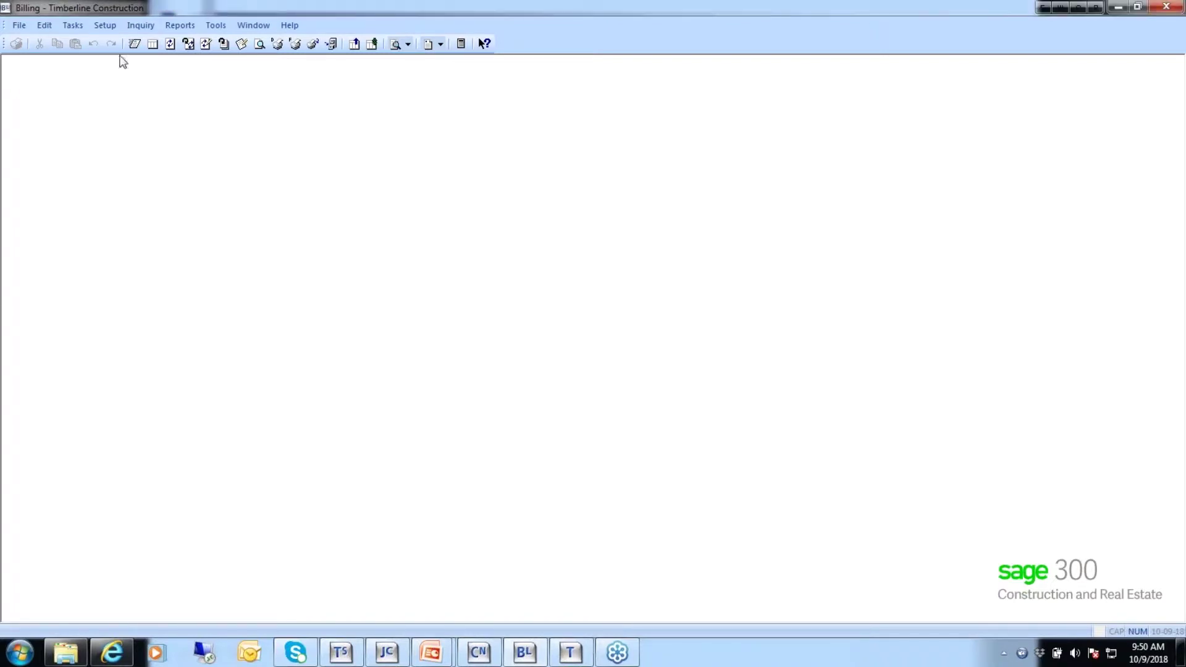
Check the available markups in the Markup Table Setup window and close it.
{"action": "left_click", "coordinate": [73, 25]}
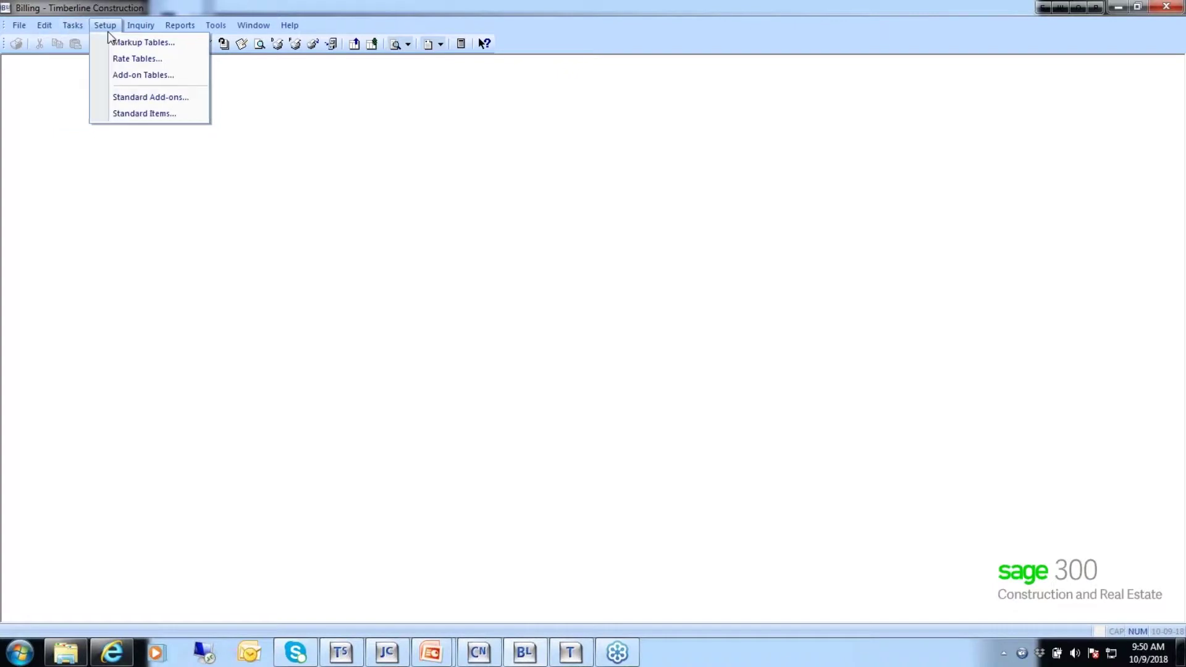
{"action": "left_click", "coordinate": [111, 42]}
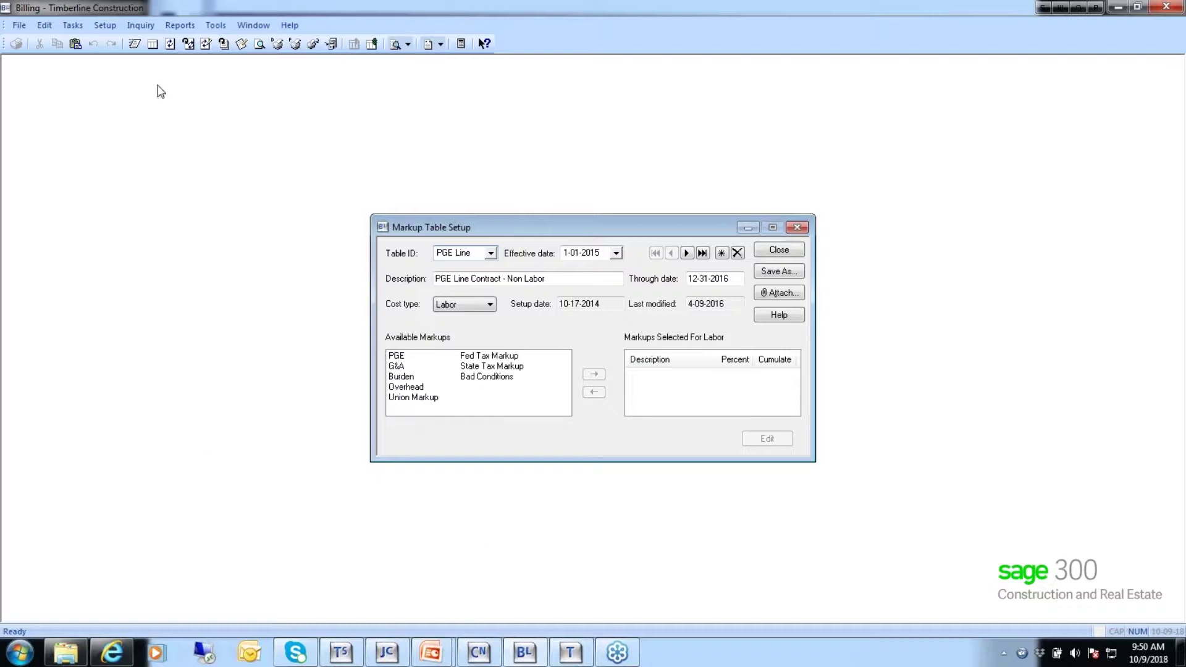
{"action": "left_click", "coordinate": [778, 250]}
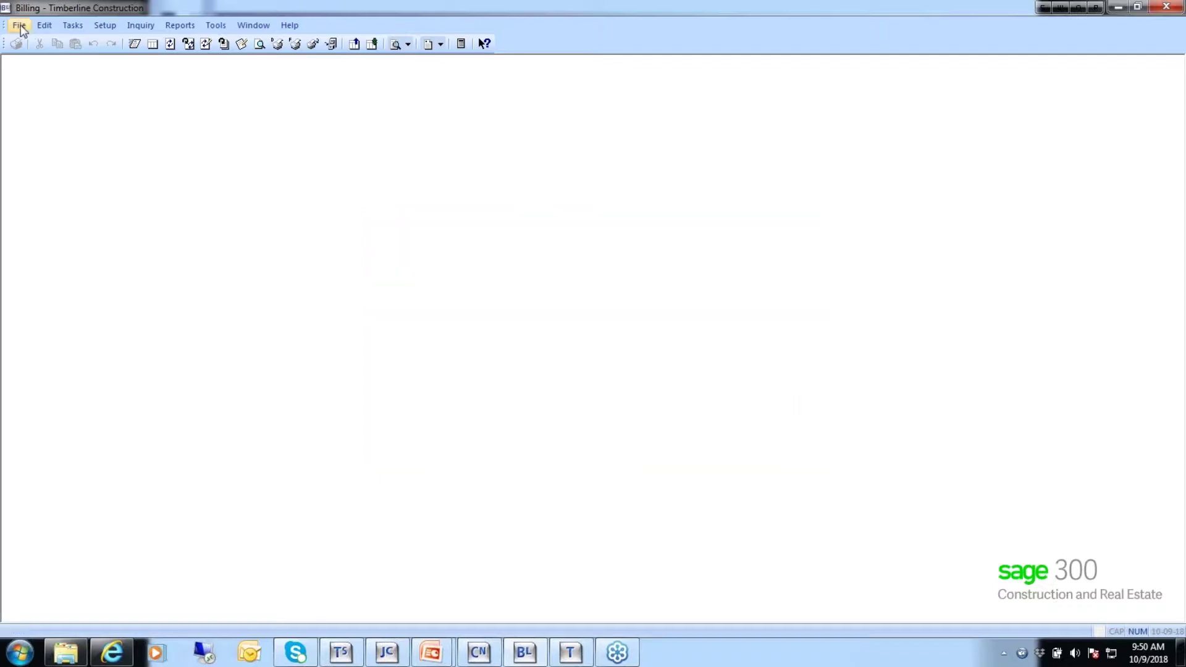
Review the custom list for the BL Markup Desc custom description and leave without changing it.
{"action": "left_click", "coordinate": [19, 25]}
{"action": "mouse_move", "coordinate": [25, 74]}
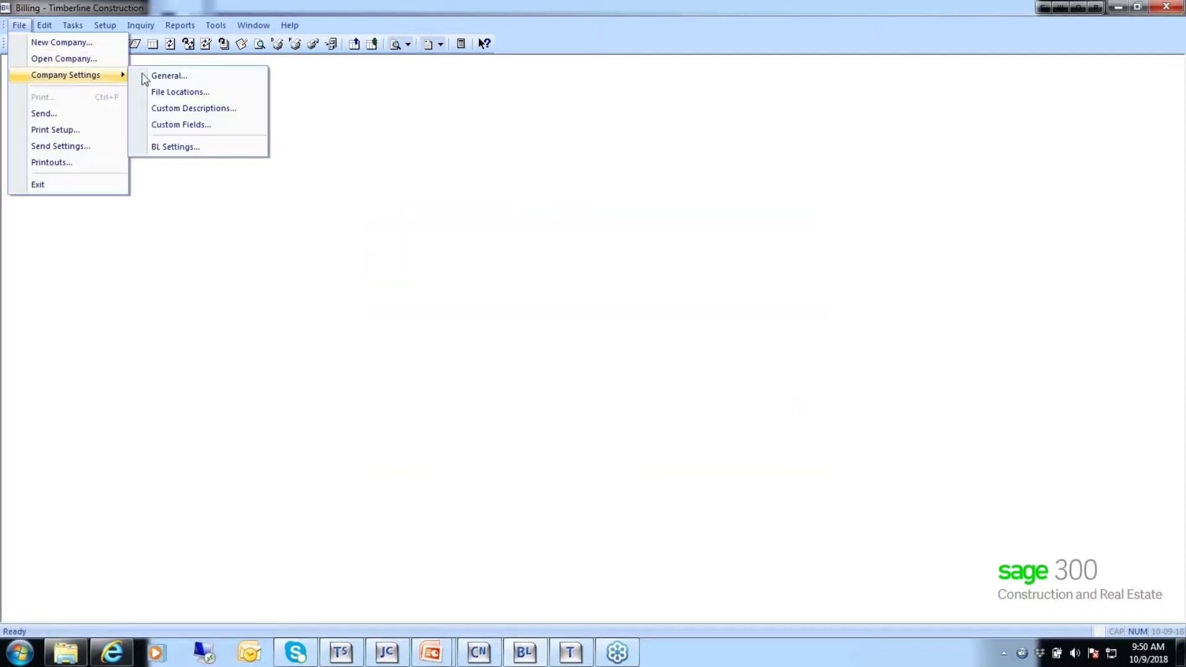
{"action": "left_click", "coordinate": [233, 110]}
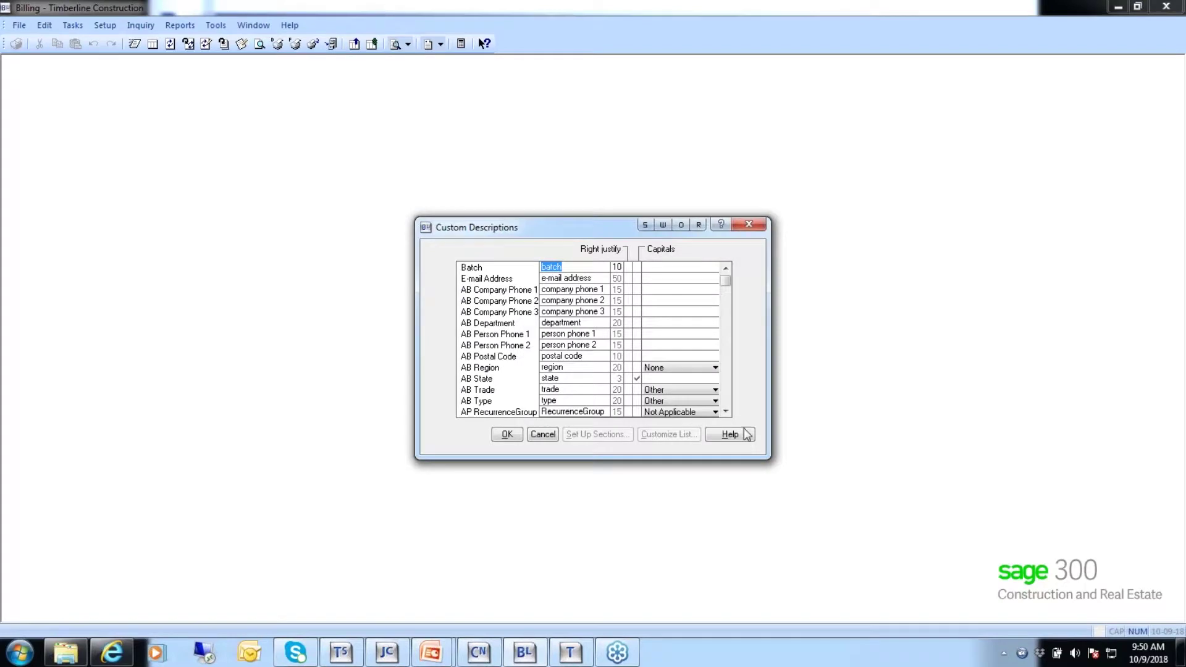
{"action": "left_click_drag", "start_coordinate": [726, 412], "coordinate": [726, 412]}
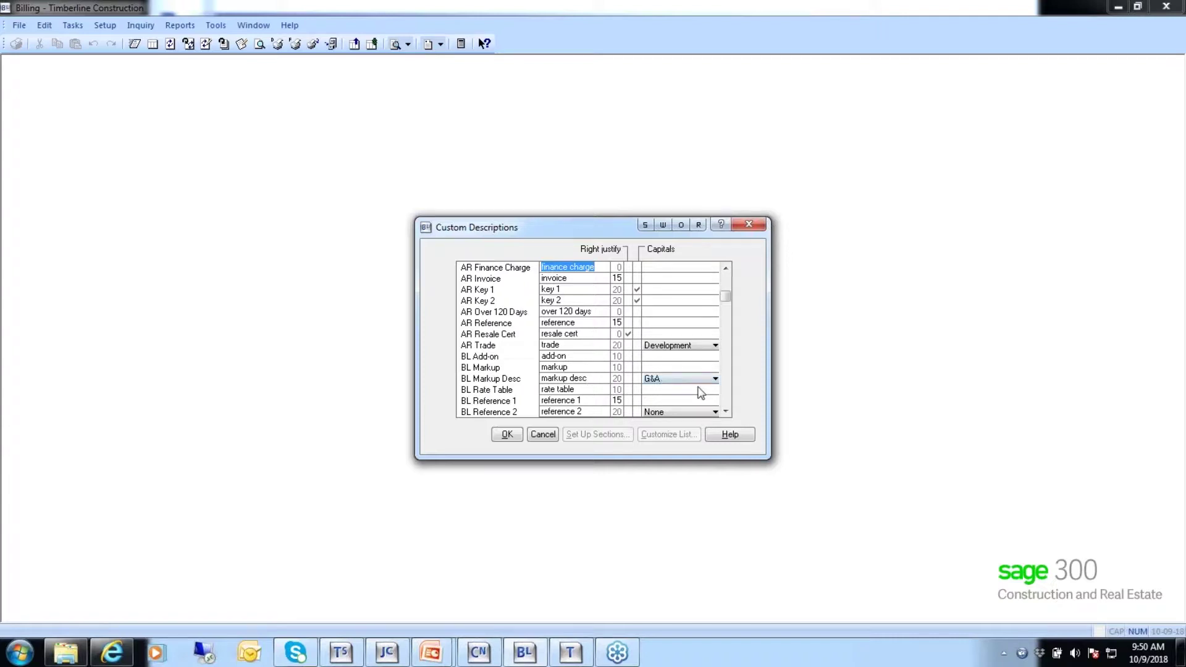
{"action": "left_click", "coordinate": [592, 379]}
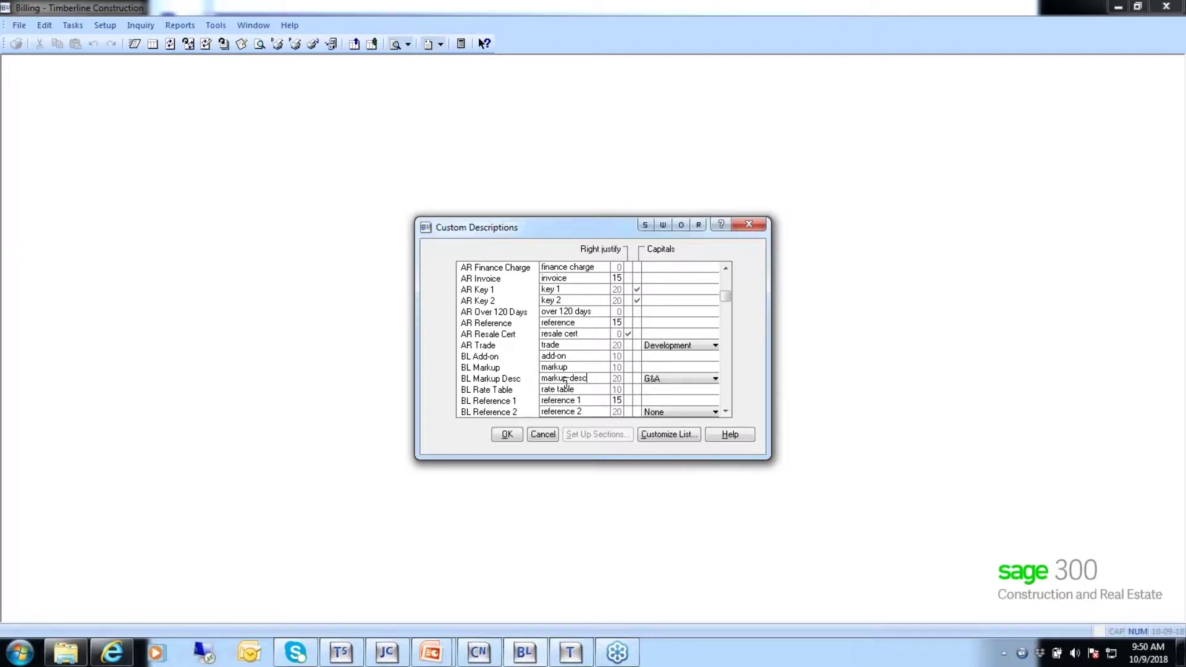
{"action": "left_click", "coordinate": [670, 433]}
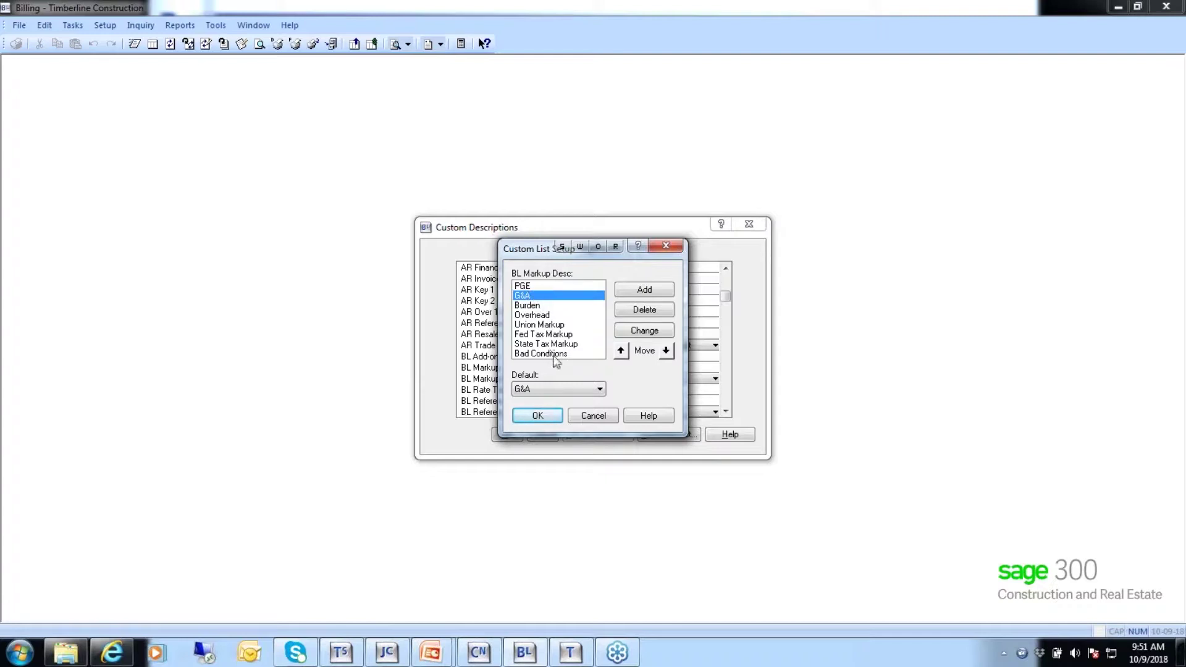
{"action": "left_click", "coordinate": [584, 416]}
{"action": "left_click", "coordinate": [544, 434]}
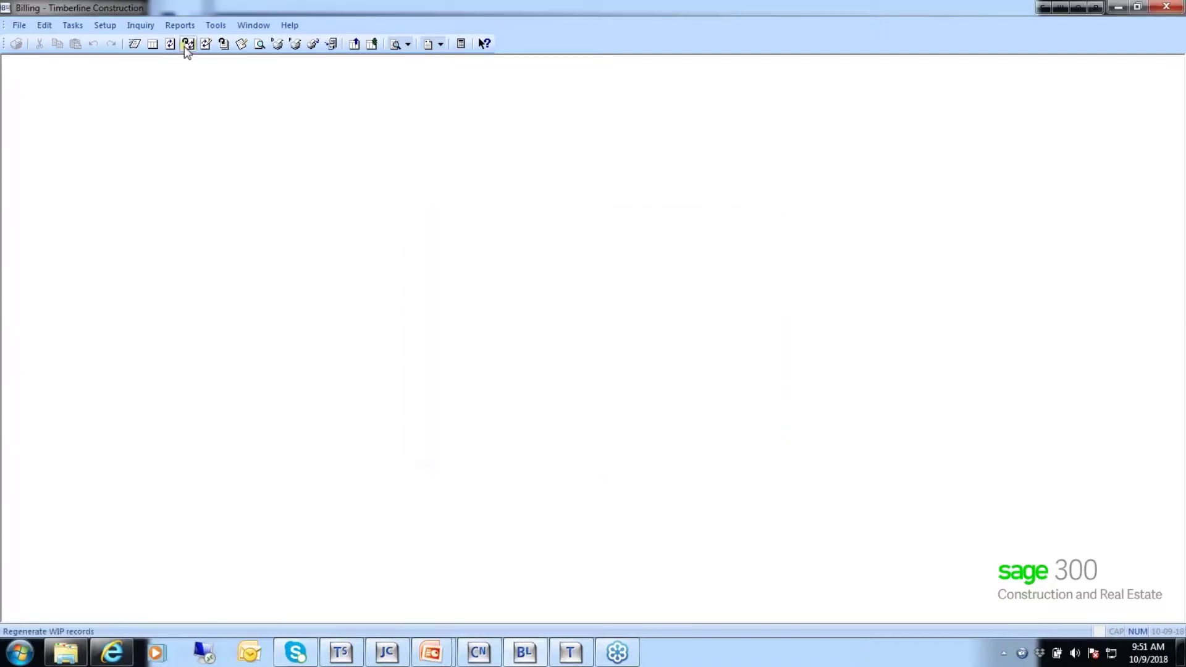
Add the Fed Tax Markup at 10.0000 percent to the Labor cost type of the PGE Line markup table.
{"action": "left_click", "coordinate": [97, 25]}
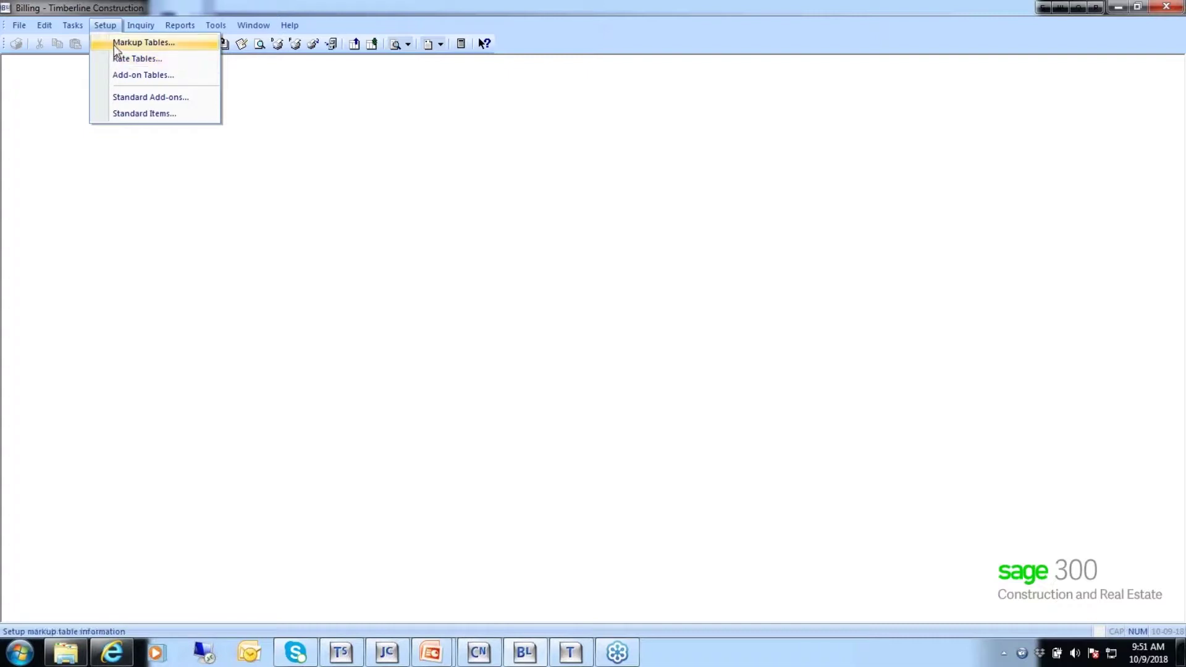
{"action": "left_click", "coordinate": [114, 45]}
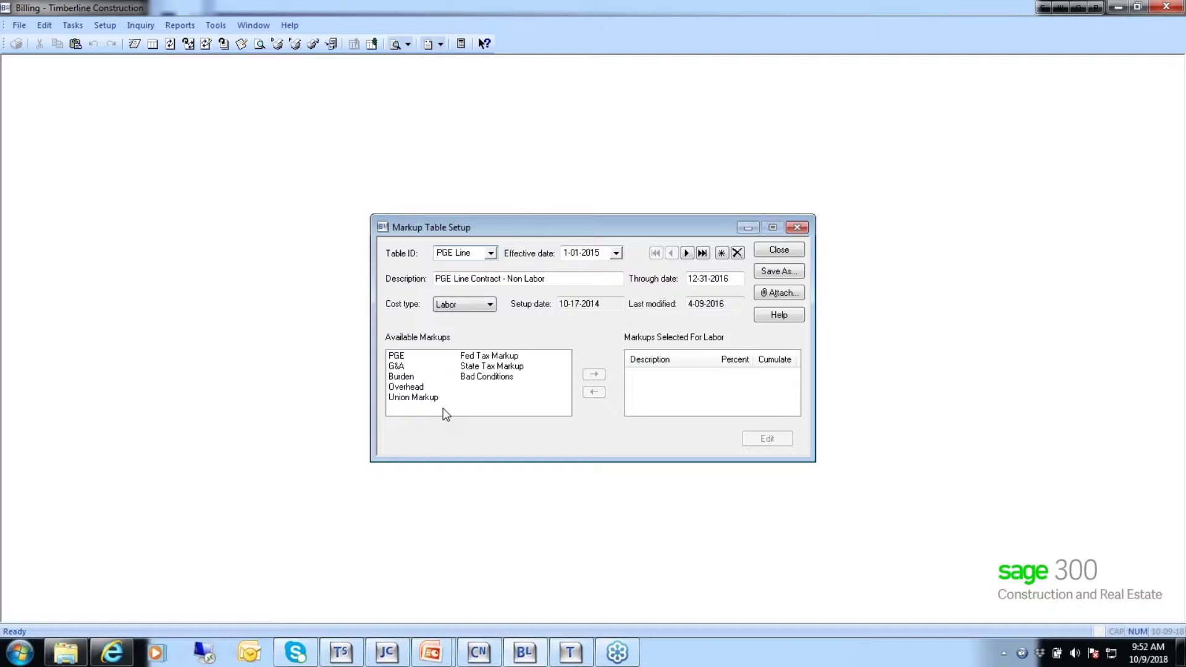
{"action": "left_click", "coordinate": [490, 305]}
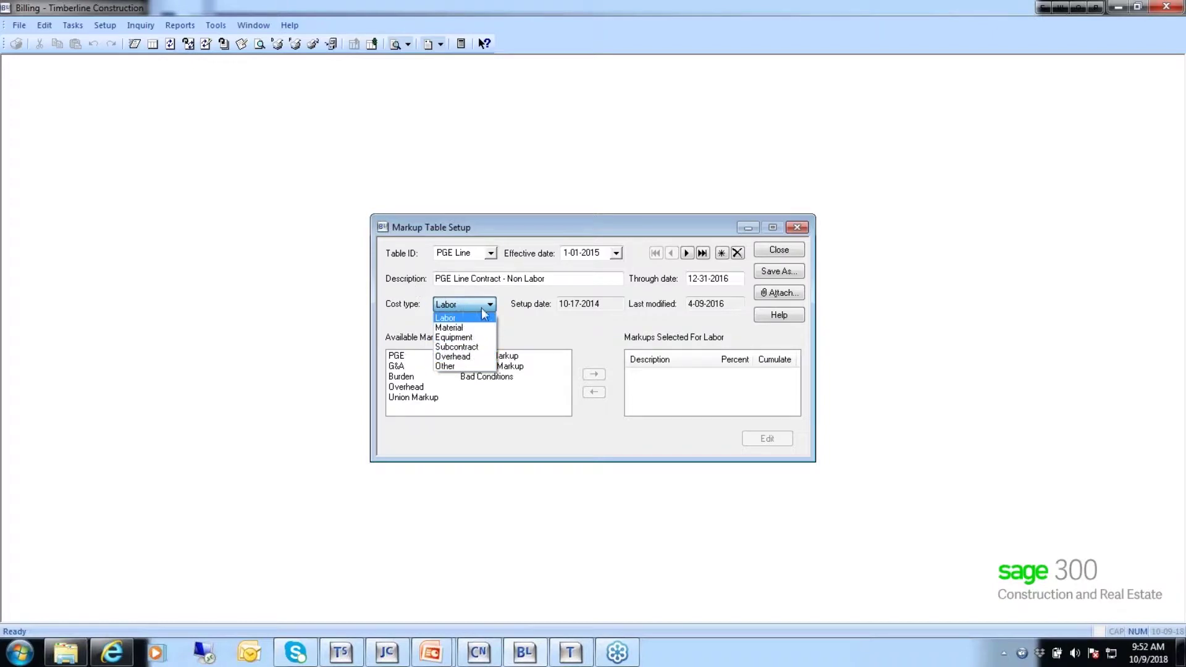
{"action": "left_click", "coordinate": [522, 326]}
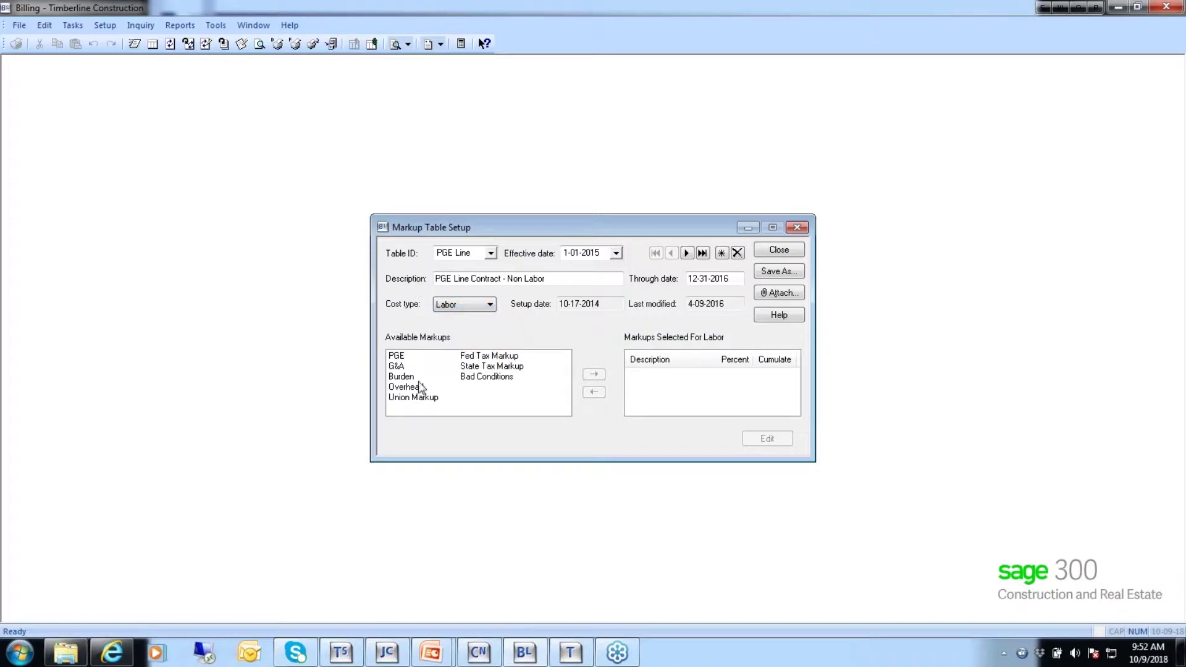
{"action": "left_click", "coordinate": [495, 359]}
{"action": "left_click", "coordinate": [494, 359]}
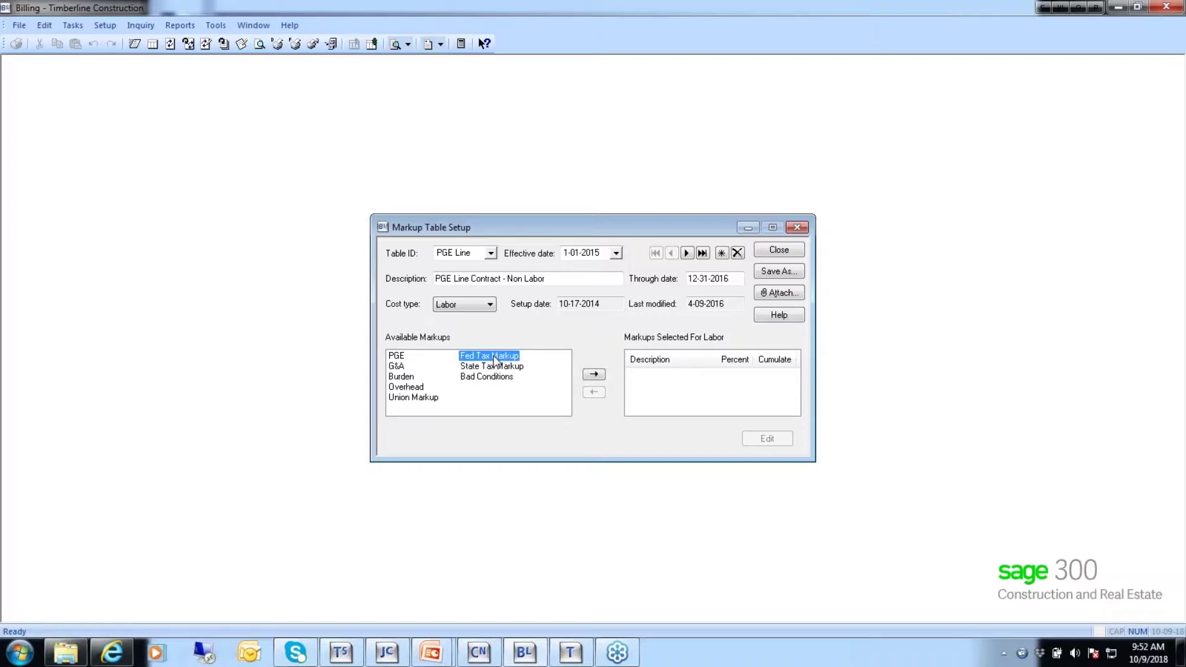
{"action": "left_click", "coordinate": [593, 375]}
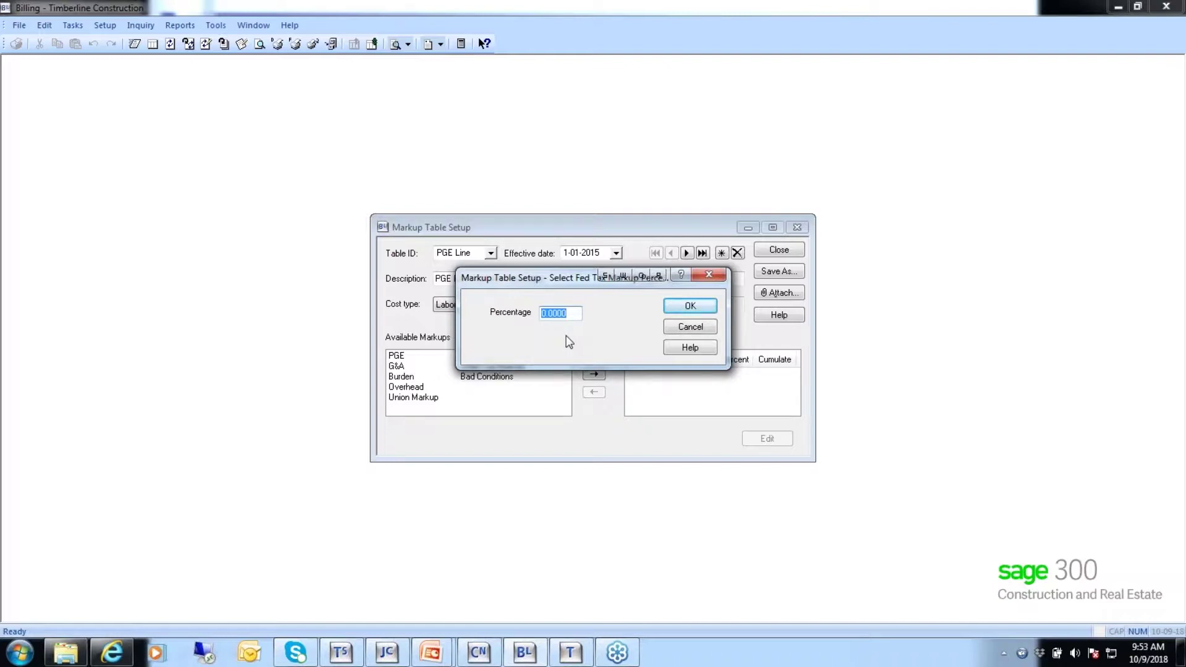
{"action": "type", "text": "10.0000"}
{"action": "left_click", "coordinate": [688, 306]}
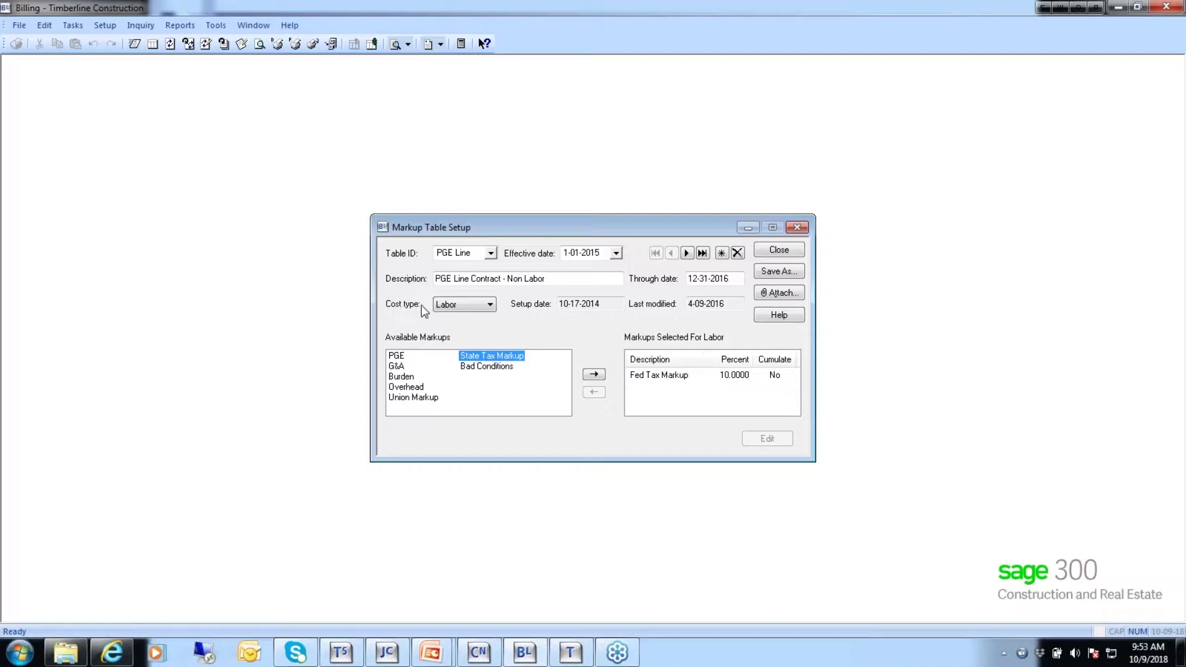
Add the Overhead markup at 5 percent to the Material cost type of the PGE Line markup table.
{"action": "left_click", "coordinate": [491, 309]}
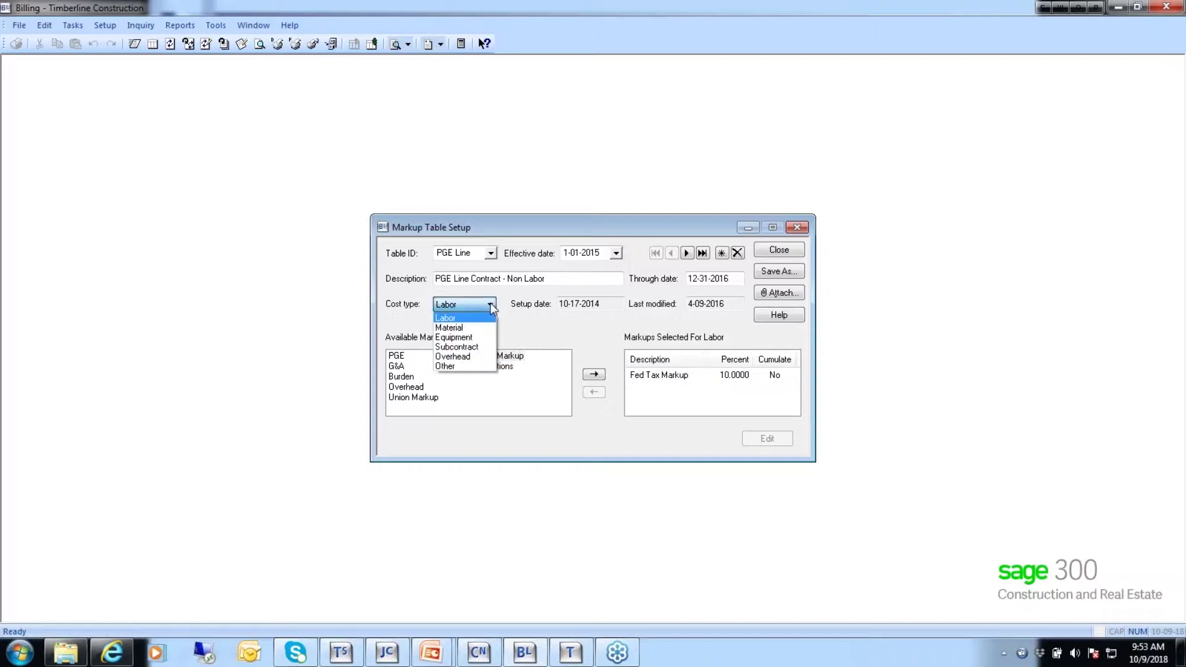
{"action": "left_click", "coordinate": [463, 323]}
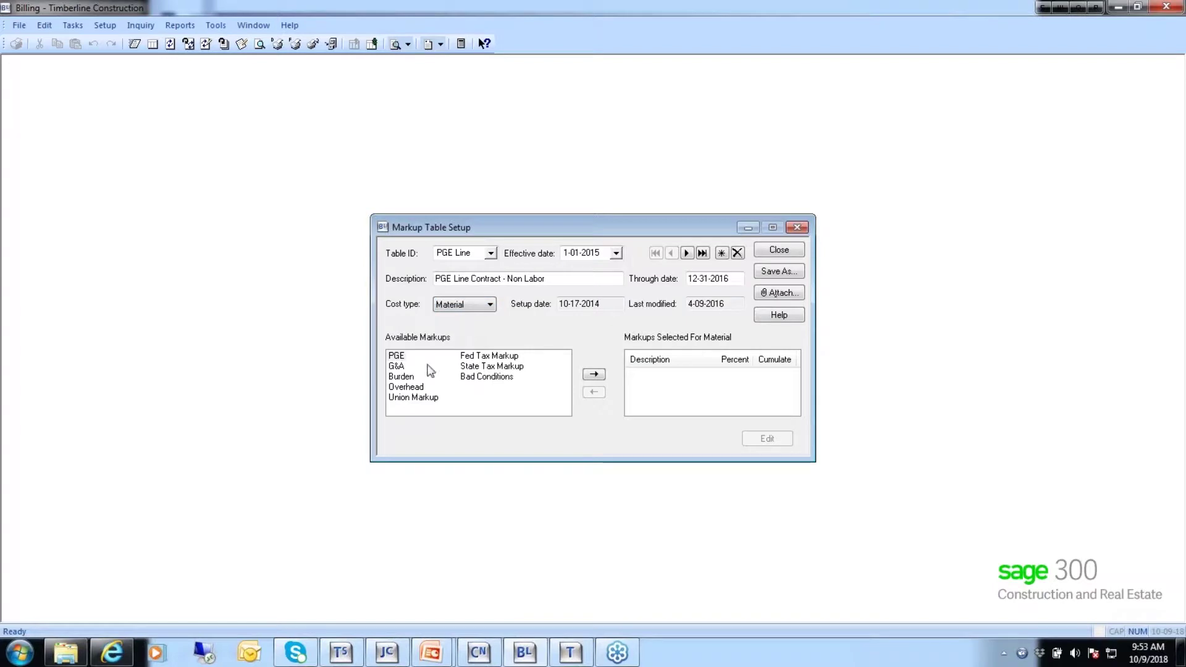
{"action": "left_click", "coordinate": [409, 387]}
{"action": "left_click", "coordinate": [593, 376]}
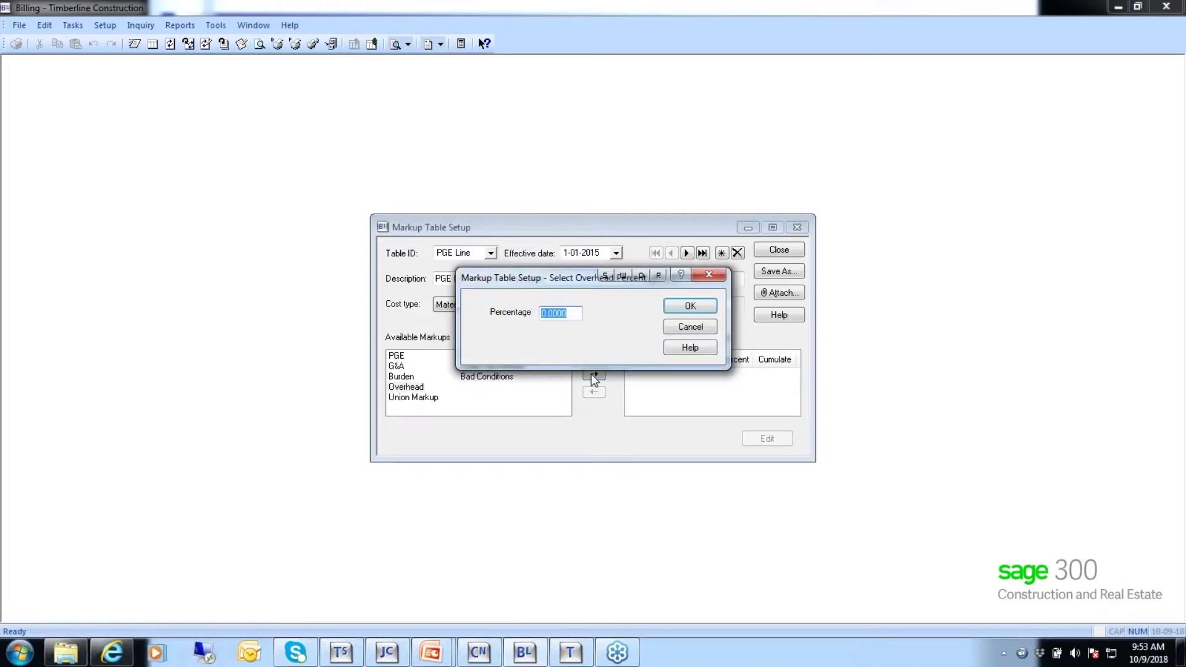
{"action": "type", "text": "5"}
{"action": "key", "text": "Tab"}
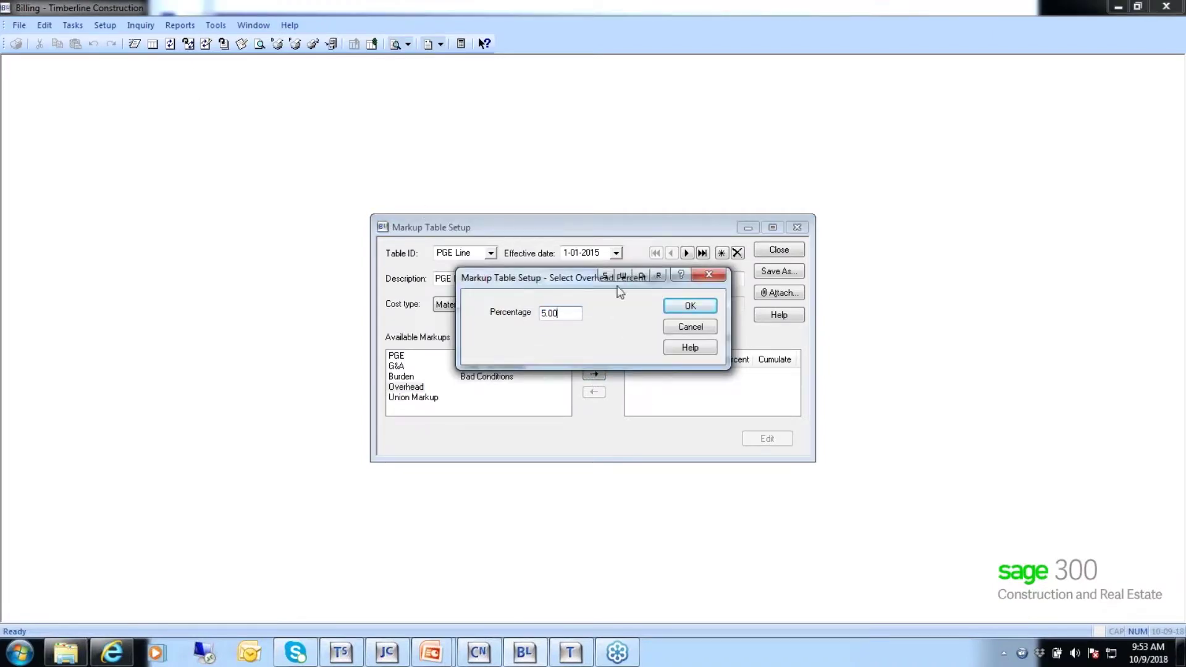
{"action": "left_click", "coordinate": [706, 307]}
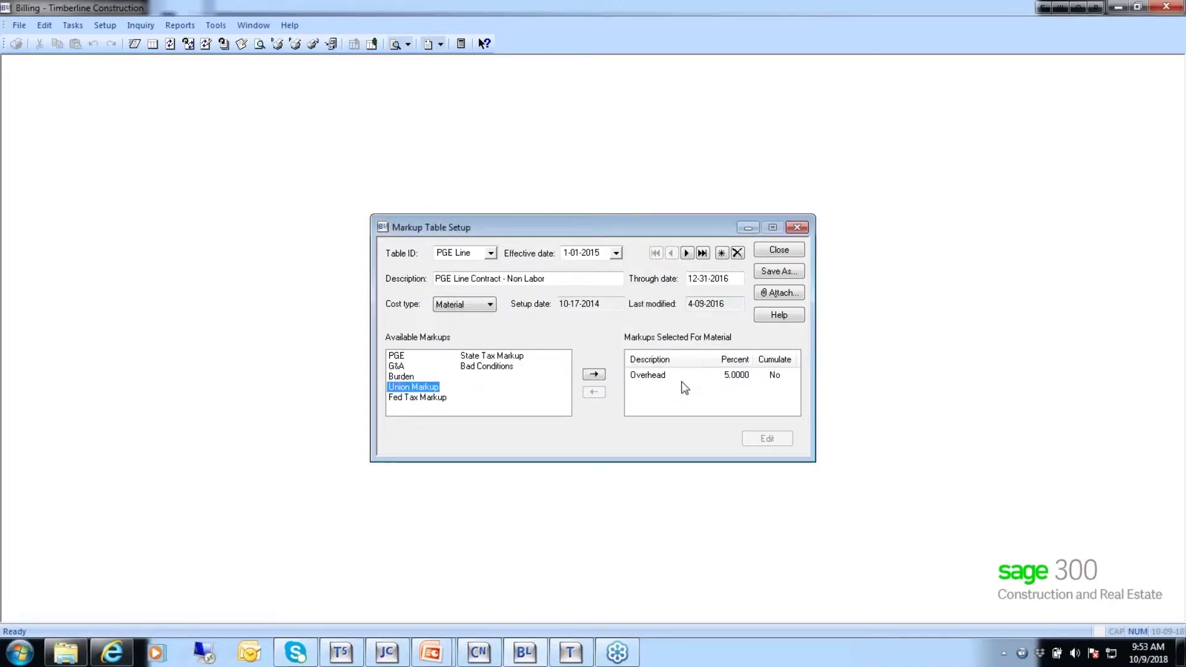
{"action": "left_click", "coordinate": [489, 305]}
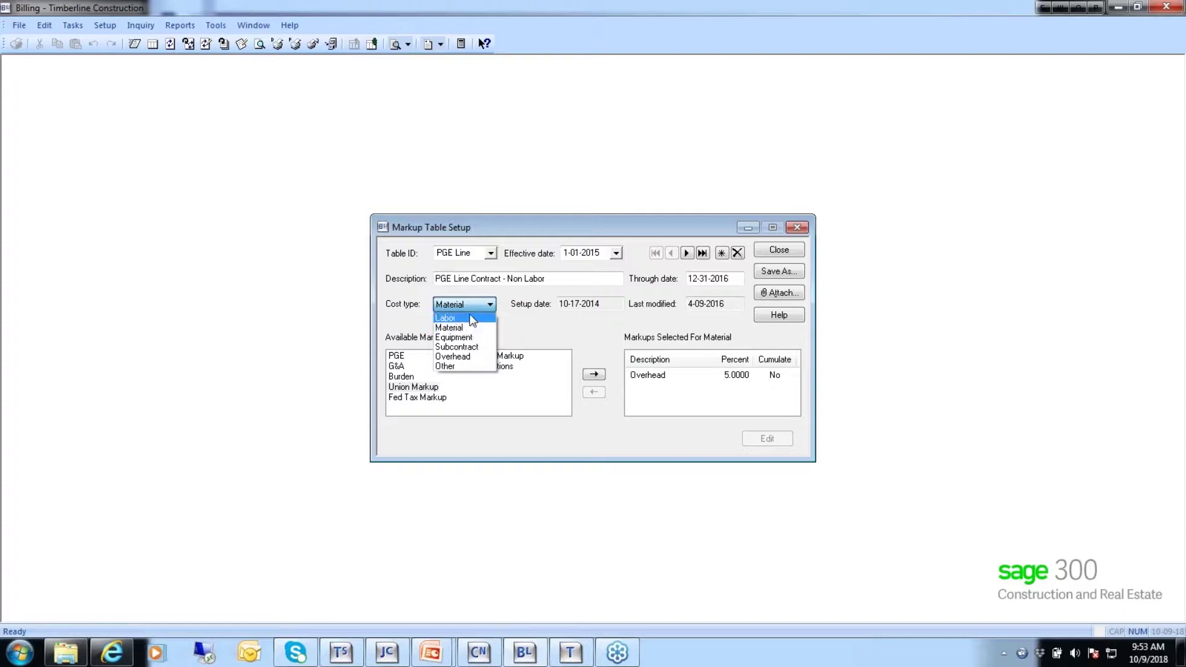
{"action": "left_click", "coordinate": [559, 331]}
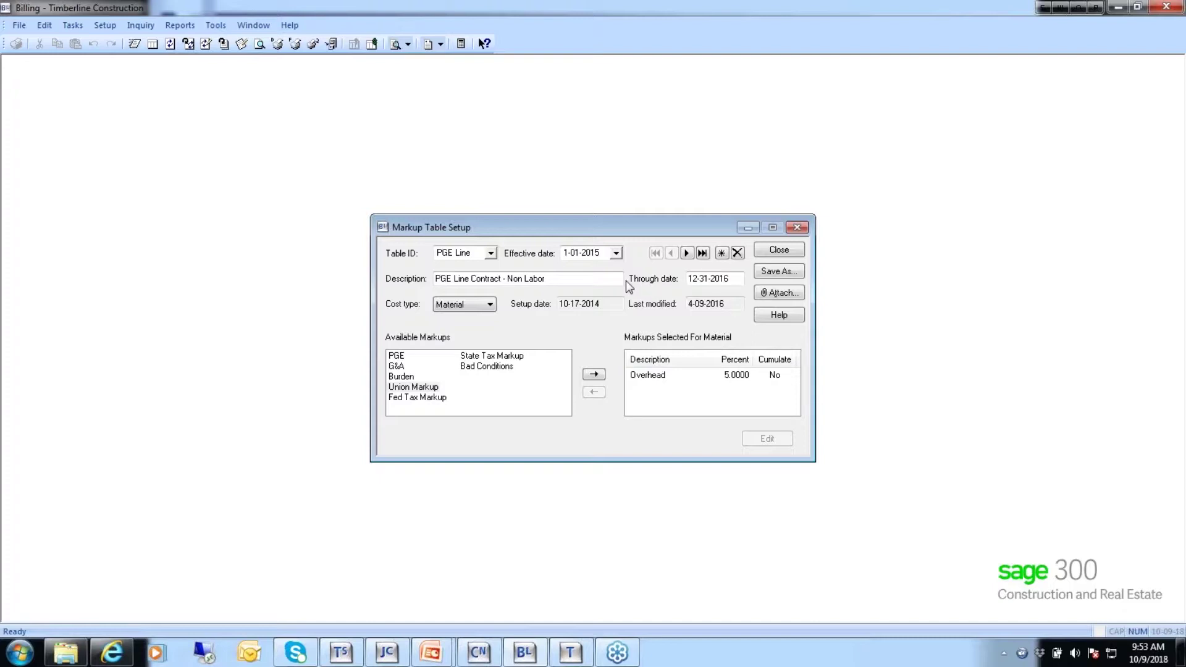
Insert a new markup table with the ID Class and an effective date of 1-01-2015.
{"action": "left_click", "coordinate": [722, 253]}
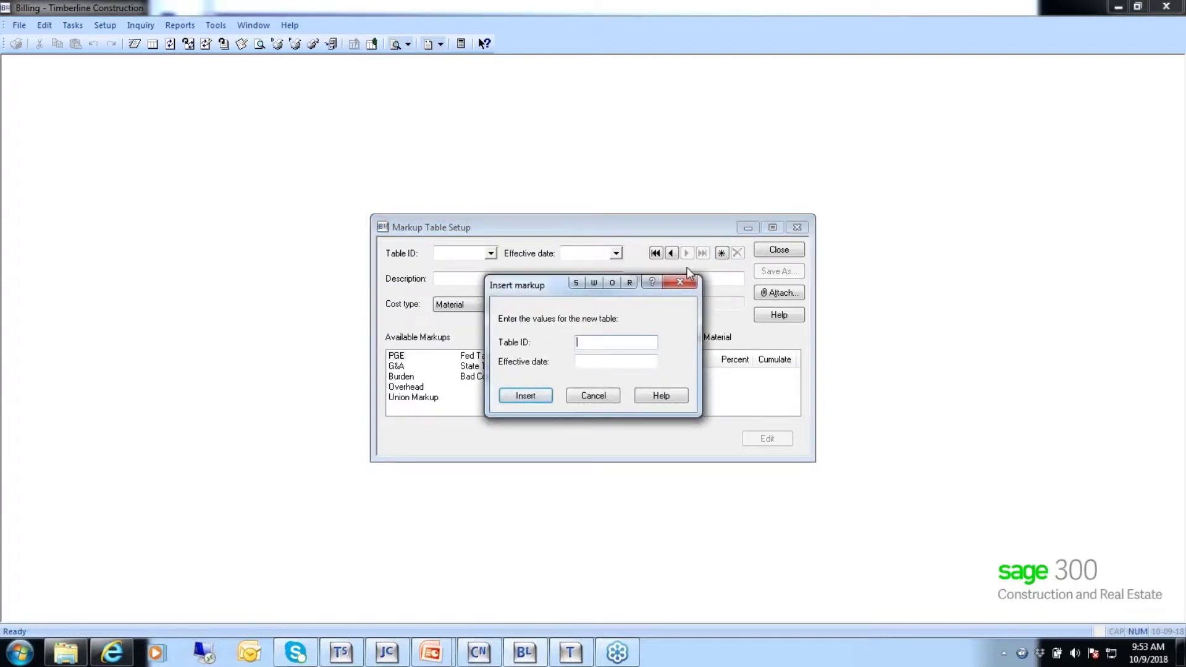
{"action": "type", "text": "Class"}
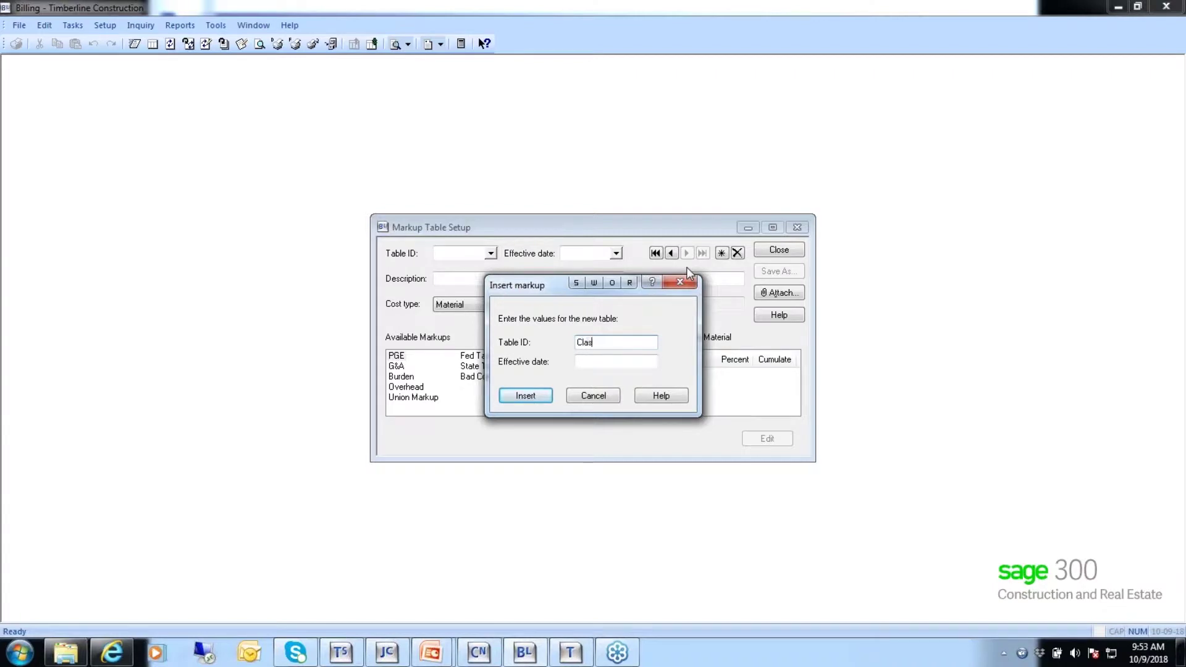
{"action": "left_click", "coordinate": [591, 363]}
{"action": "type", "text": "010115"}
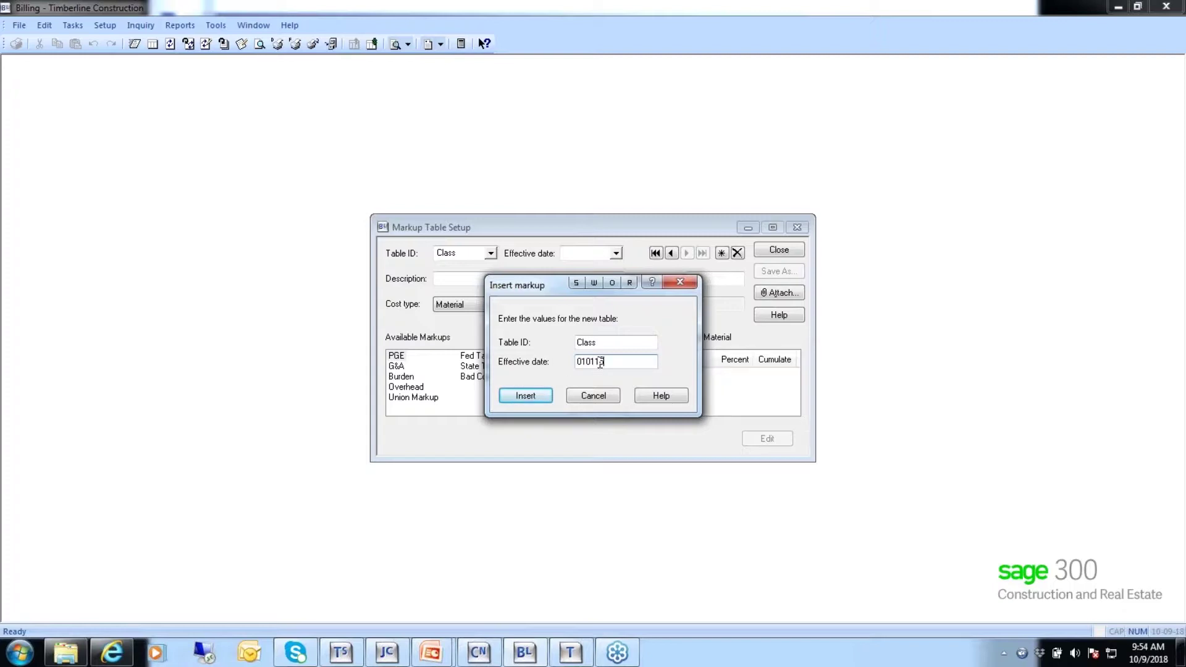
{"action": "left_click", "coordinate": [529, 397]}
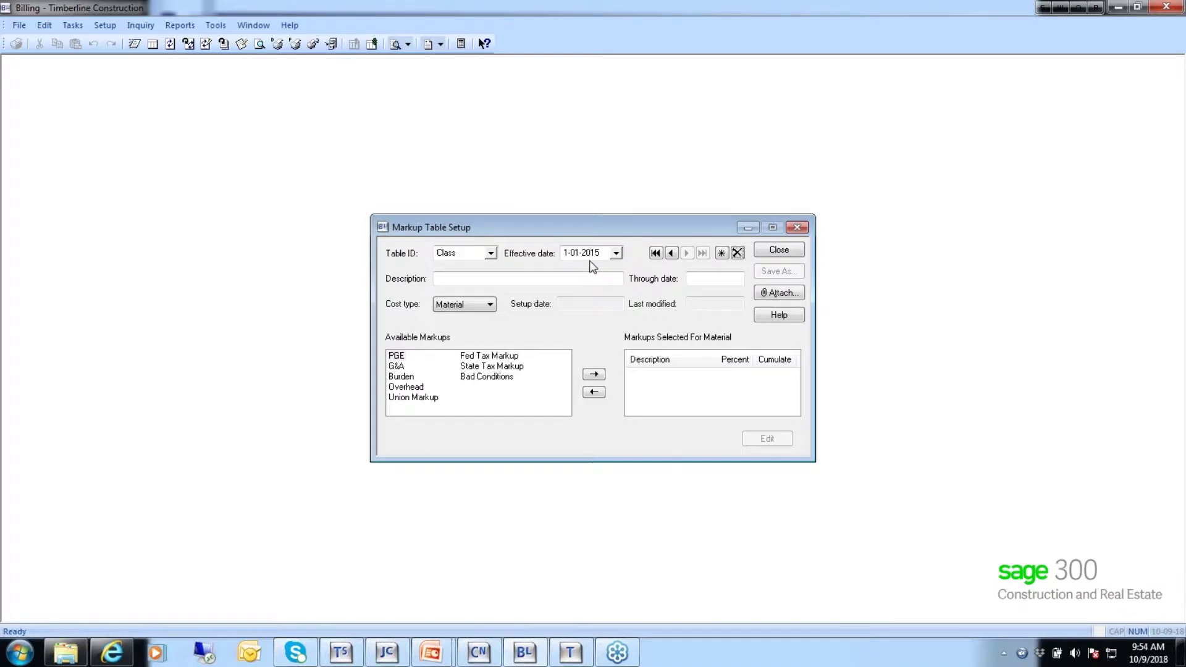
Describe the new markup table as Class Markup, leave its through date blank, and close the markup setup.
{"action": "key", "text": "Tab"}
{"action": "type", "text": "Class"}
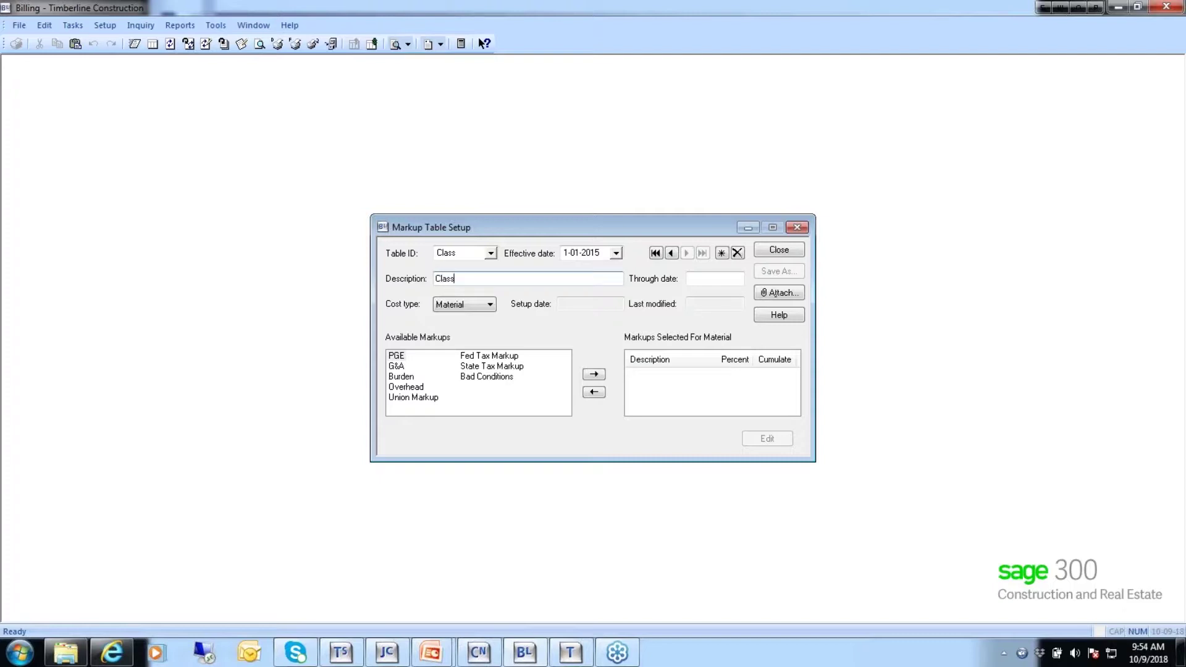
{"action": "type", "text": " Markup"}
{"action": "key", "text": "Tab"}
{"action": "left_click", "coordinate": [779, 249]}
Switch to Contracts, open the active Time and Material contract, and view the billing settings of its Cost item.
{"action": "left_click", "coordinate": [480, 658]}
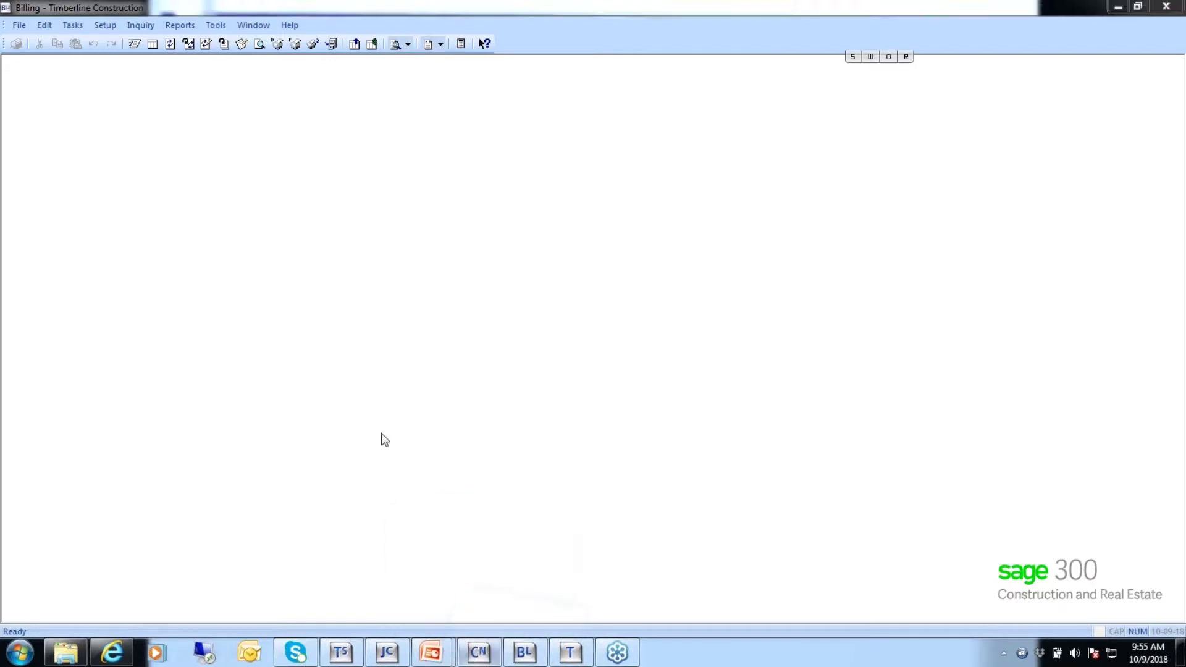
{"action": "left_click", "coordinate": [220, 81]}
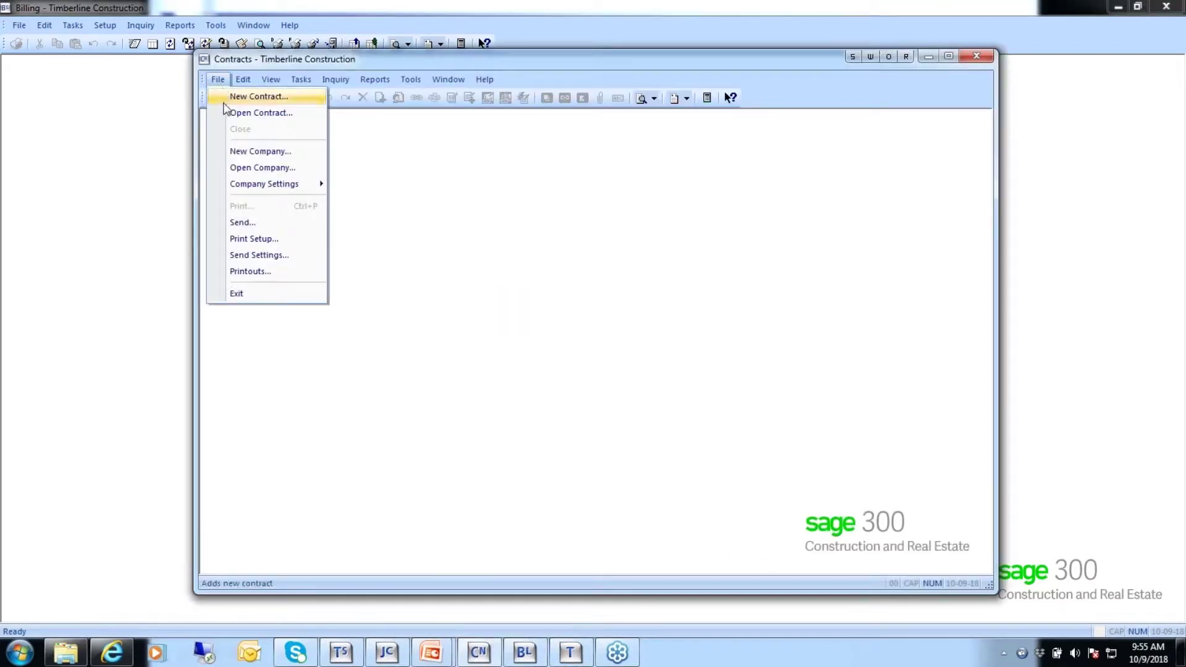
{"action": "left_click", "coordinate": [225, 110]}
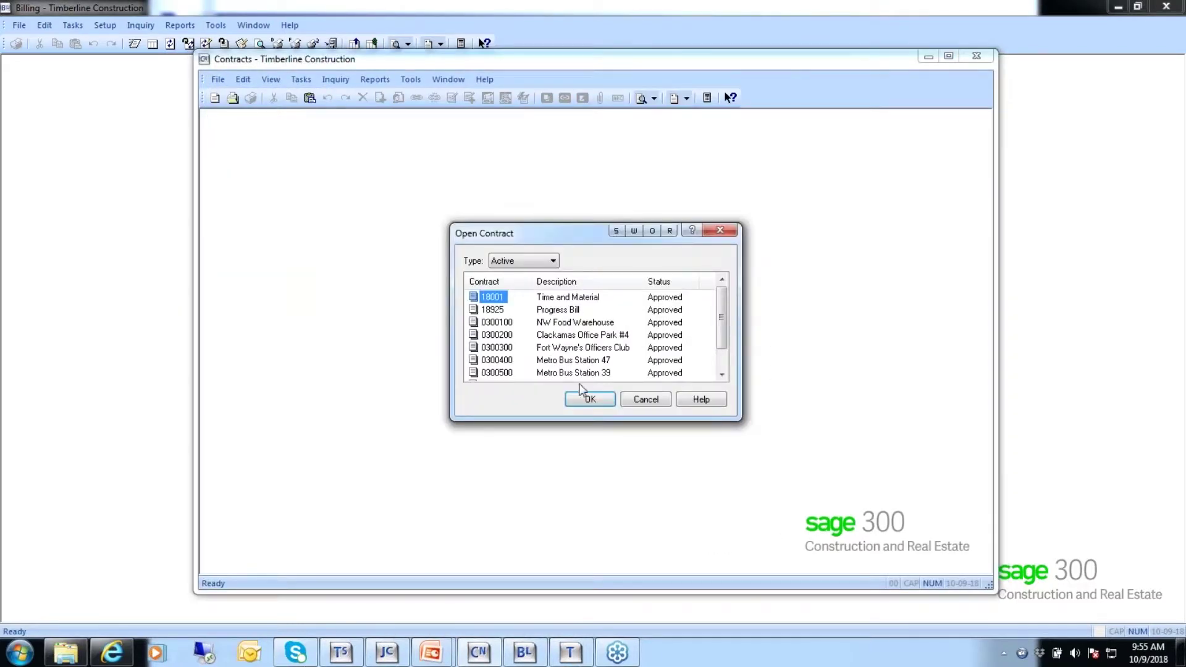
{"action": "left_click", "coordinate": [590, 399]}
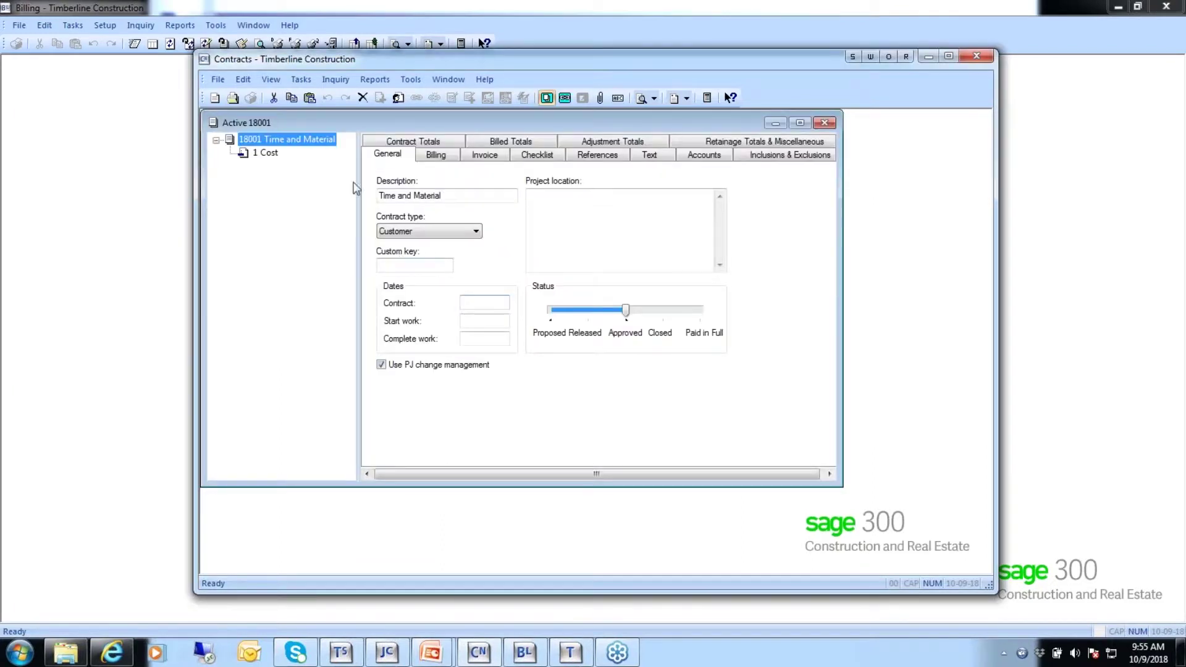
{"action": "left_click", "coordinate": [266, 153]}
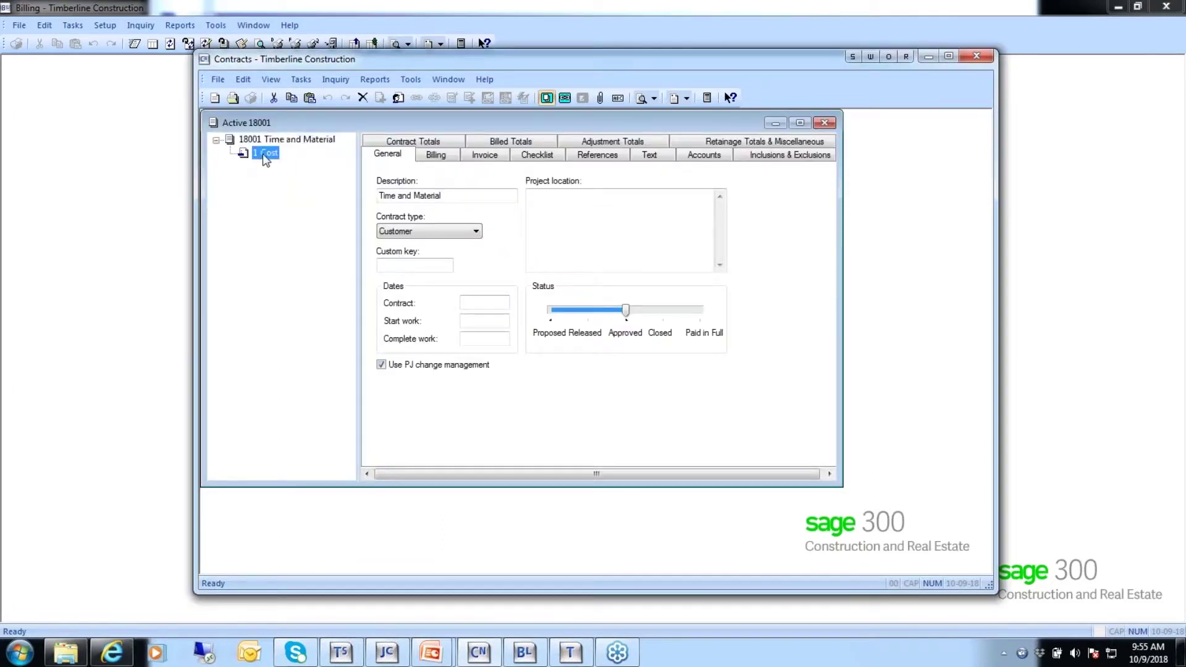
{"action": "left_click", "coordinate": [444, 155]}
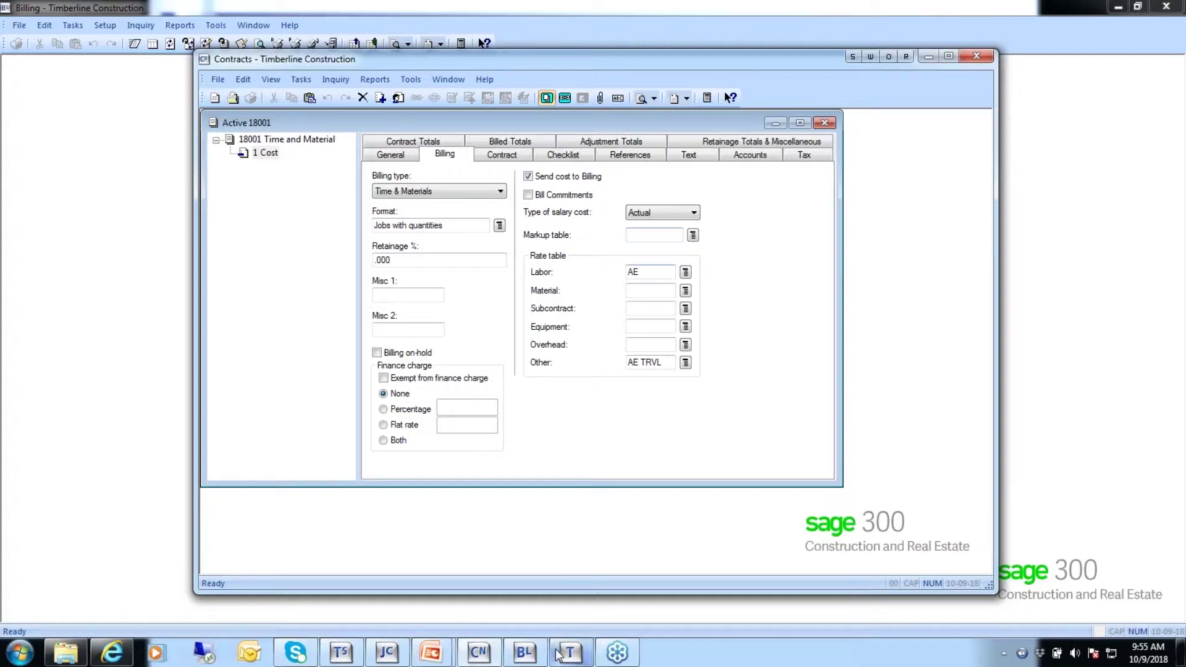
Switch back to Billing and insert a Material rate table with the ID Class M and effective date 1-01-2015.
{"action": "left_click", "coordinate": [527, 655]}
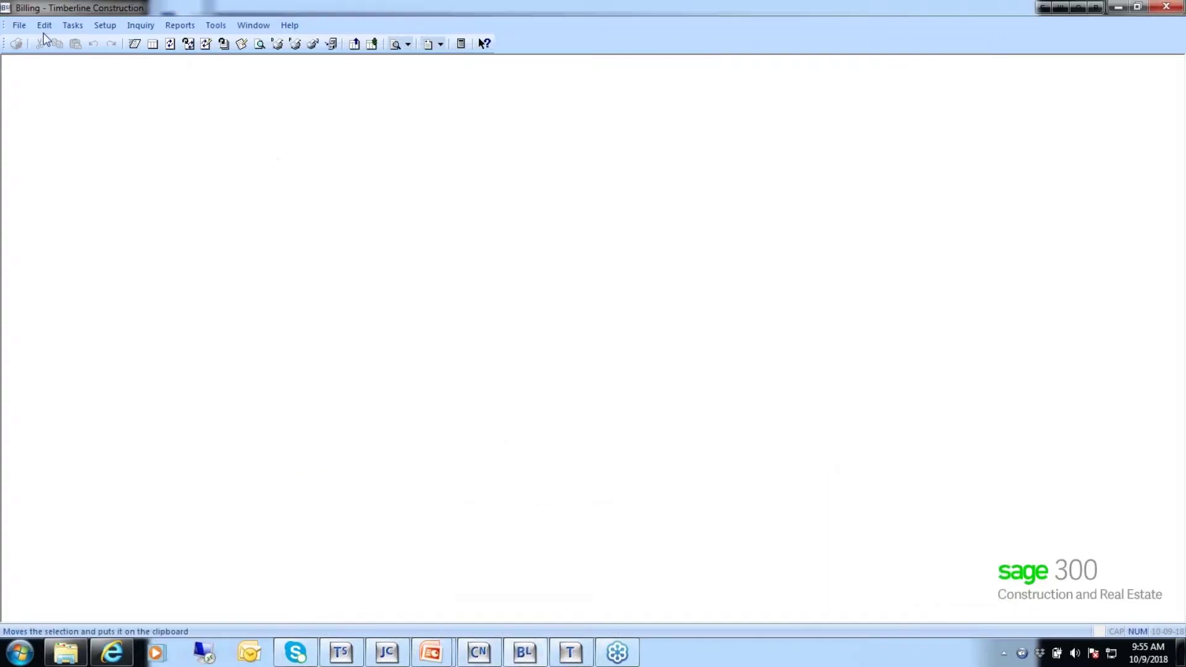
{"action": "left_click", "coordinate": [72, 25]}
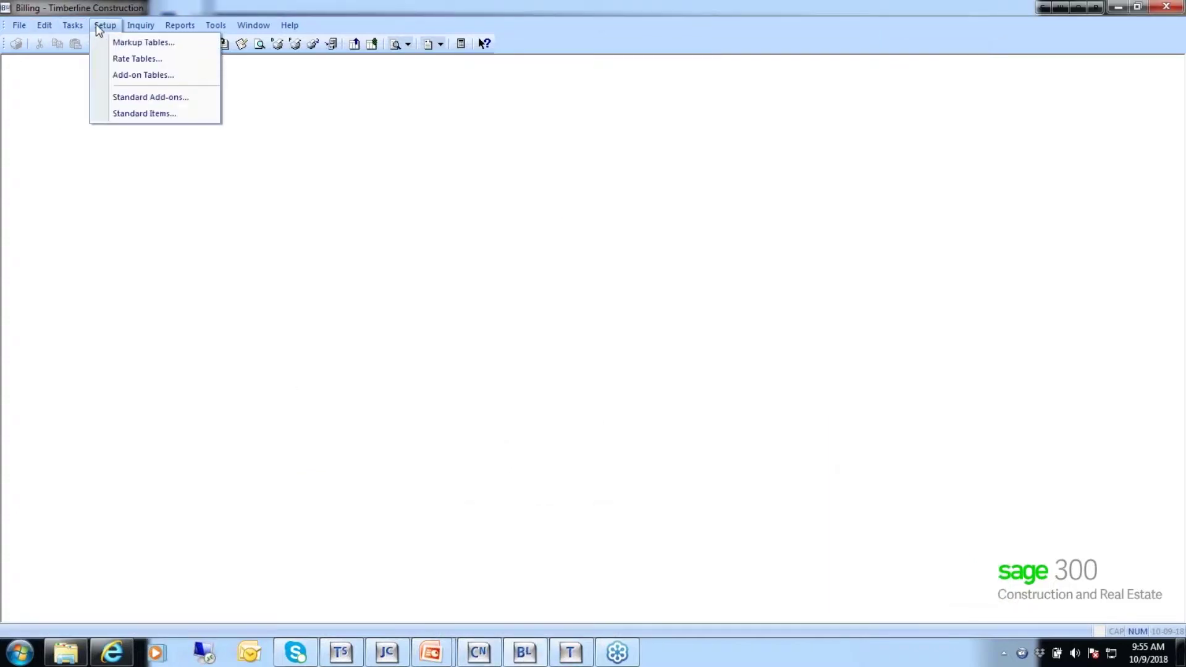
{"action": "left_click", "coordinate": [106, 60]}
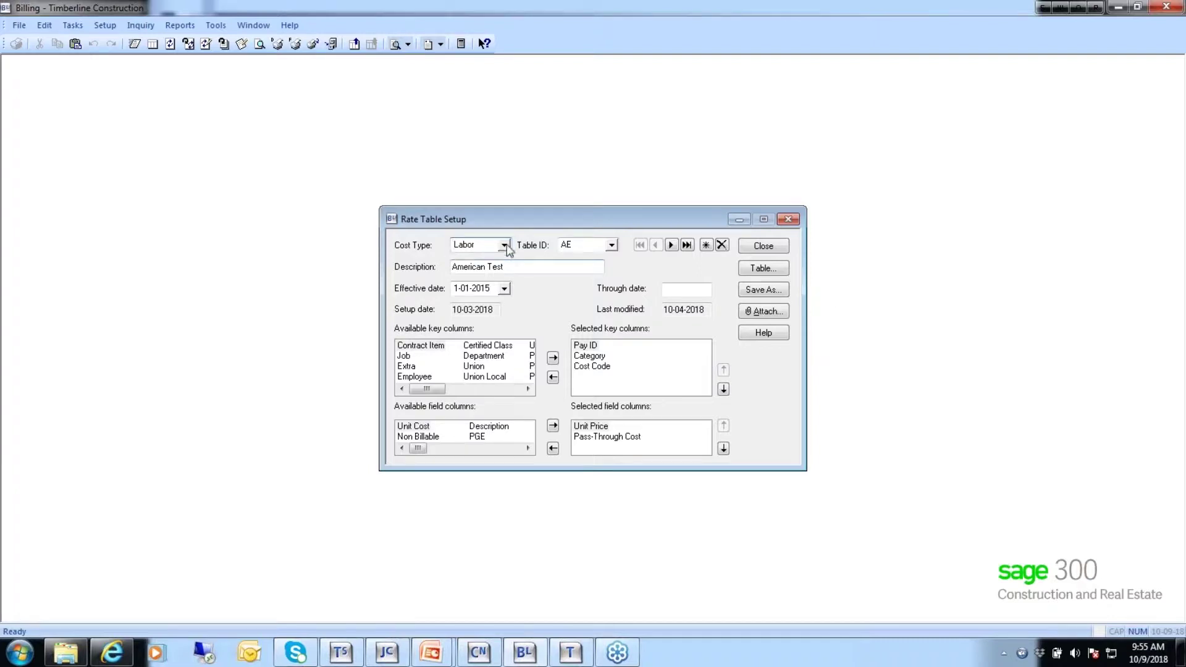
{"action": "left_click", "coordinate": [706, 245]}
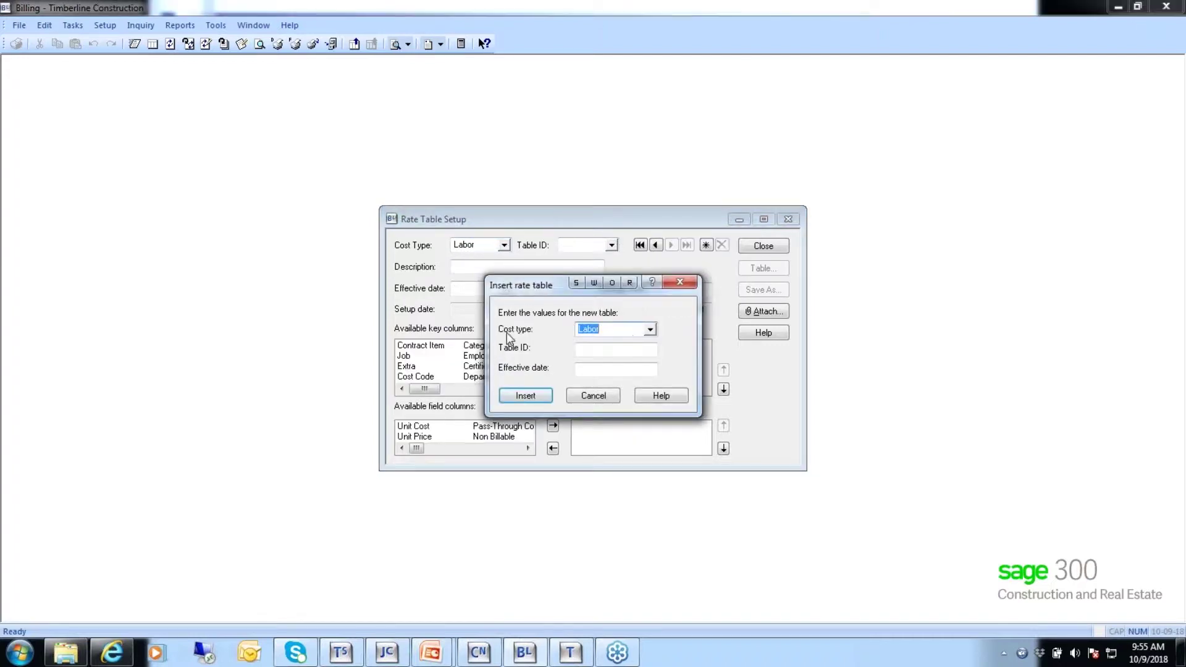
{"action": "left_click", "coordinate": [651, 331]}
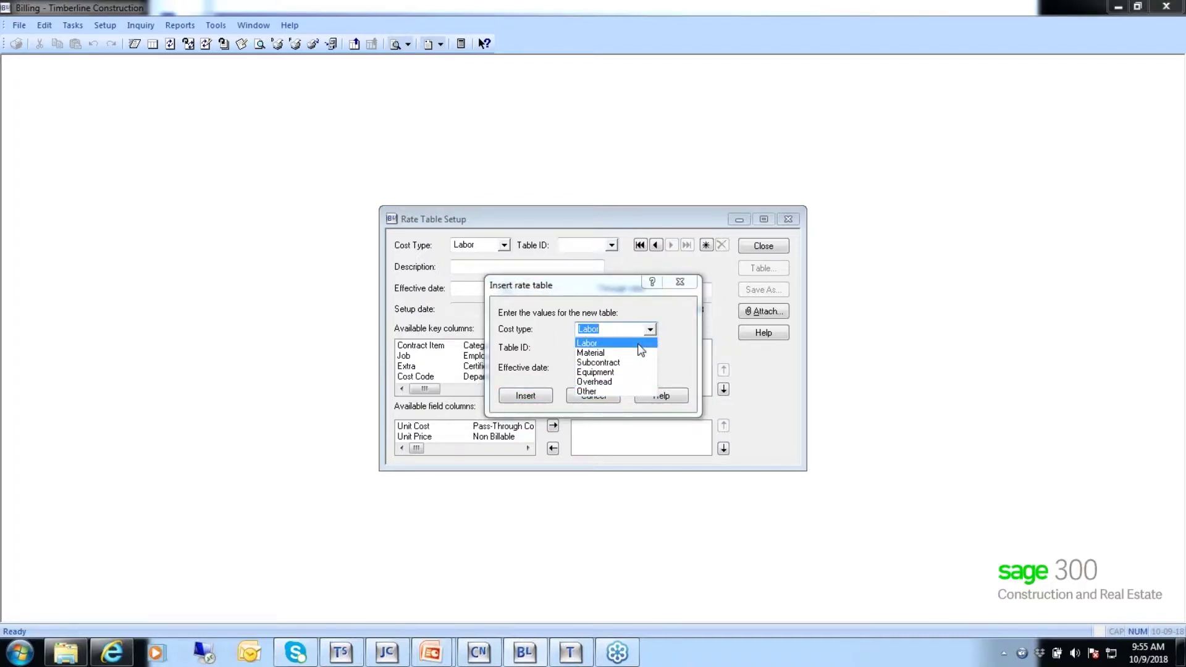
{"action": "left_click", "coordinate": [638, 351]}
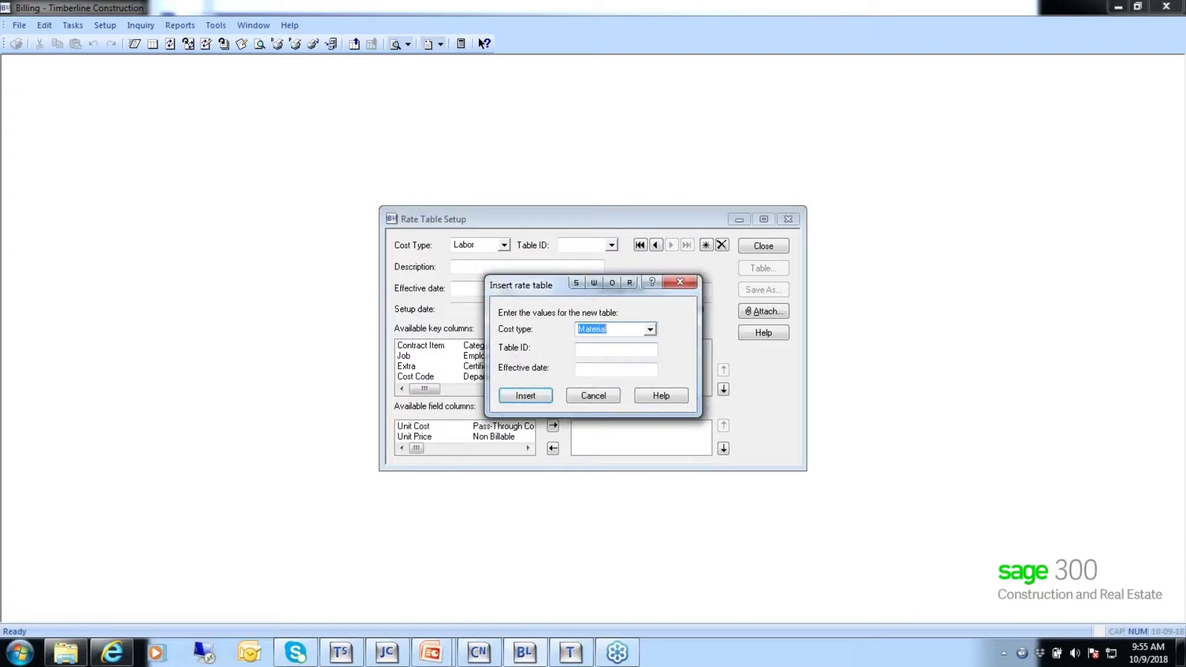
{"action": "left_click", "coordinate": [596, 347]}
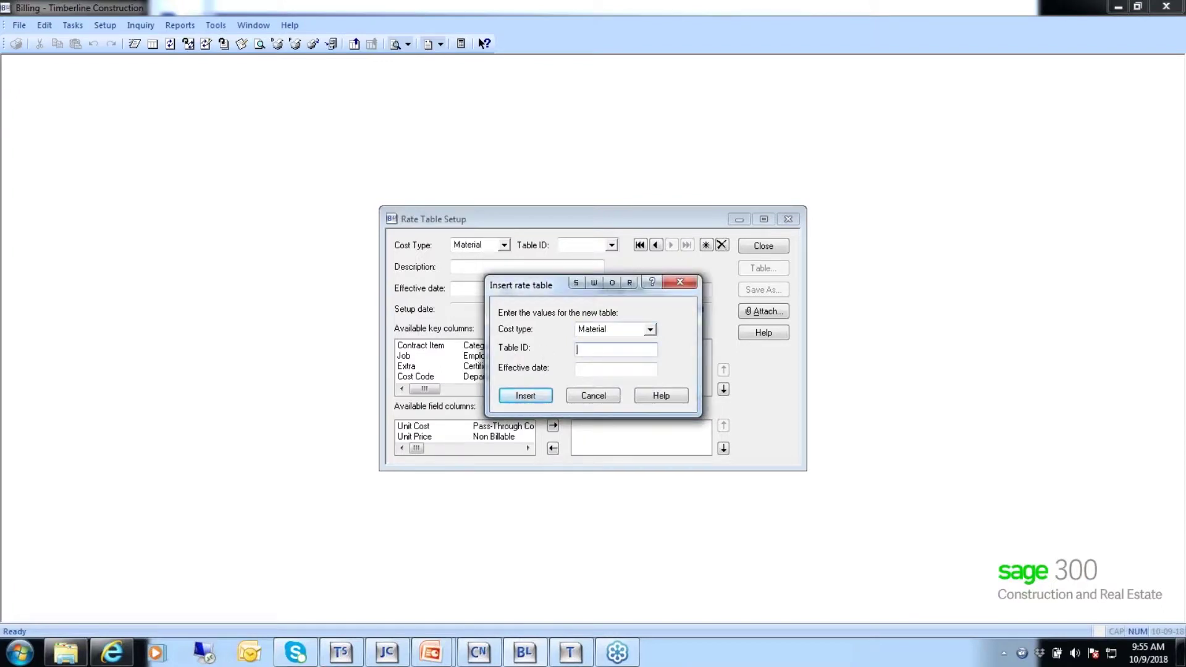
{"action": "type", "text": "Class M"}
{"action": "left_click", "coordinate": [593, 371]}
{"action": "type", "text": "010115"}
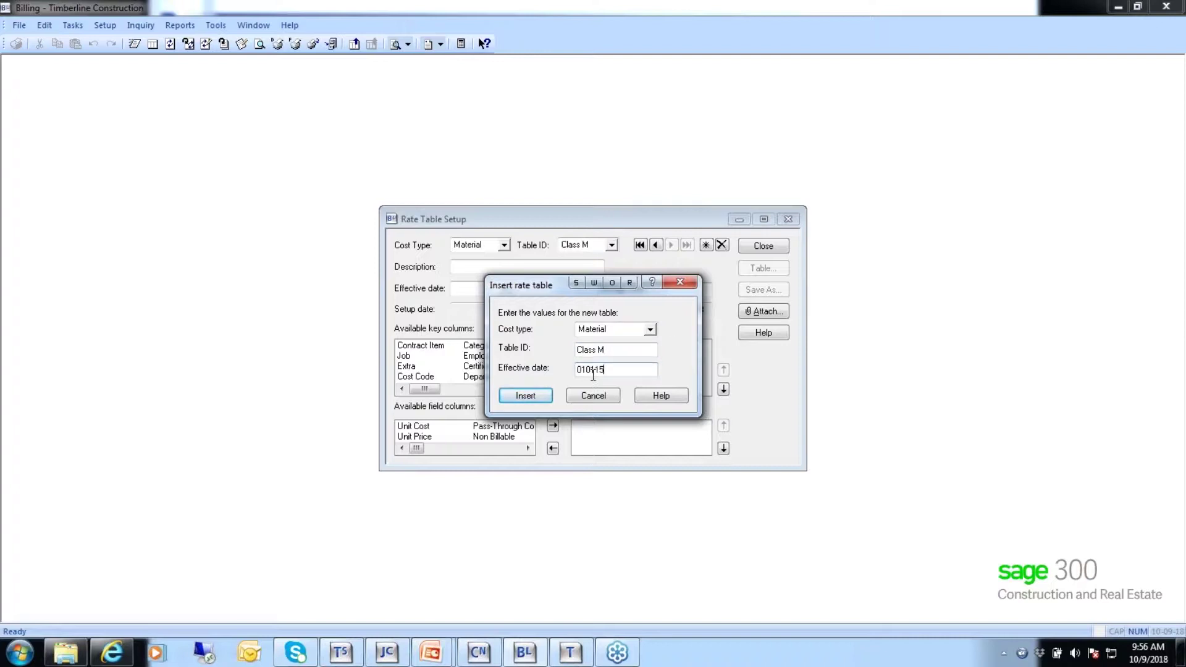
{"action": "left_click", "coordinate": [525, 396]}
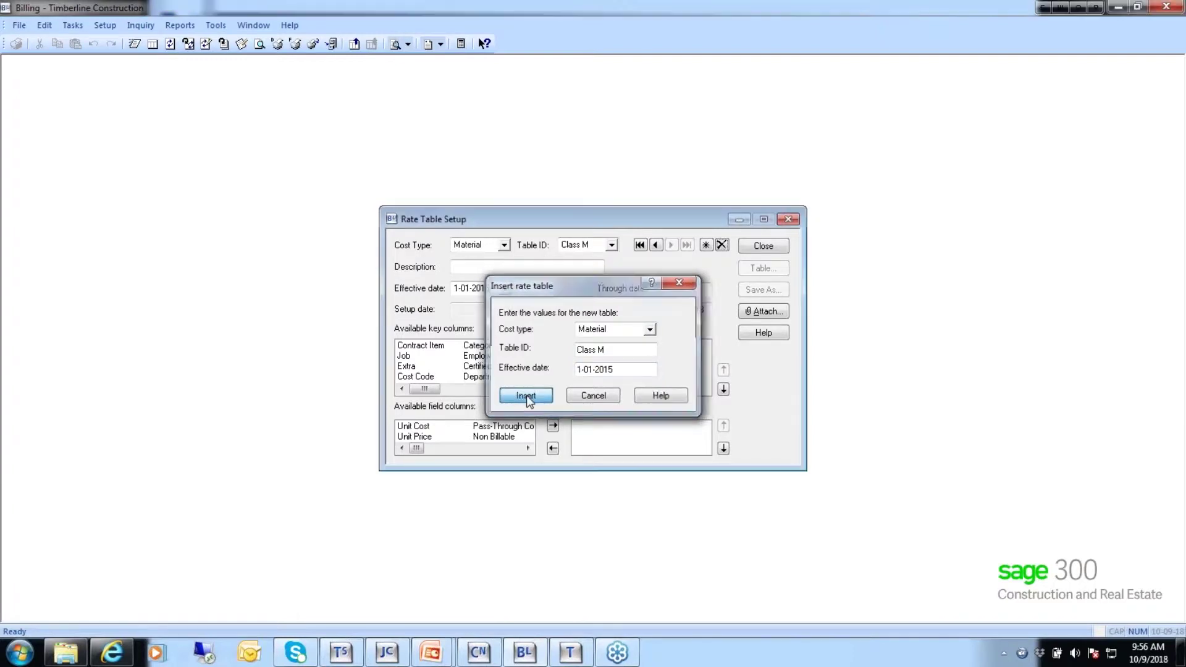
Describe the Class M rate table as Class Rate and leave its through date blank.
{"action": "left_click", "coordinate": [462, 268]}
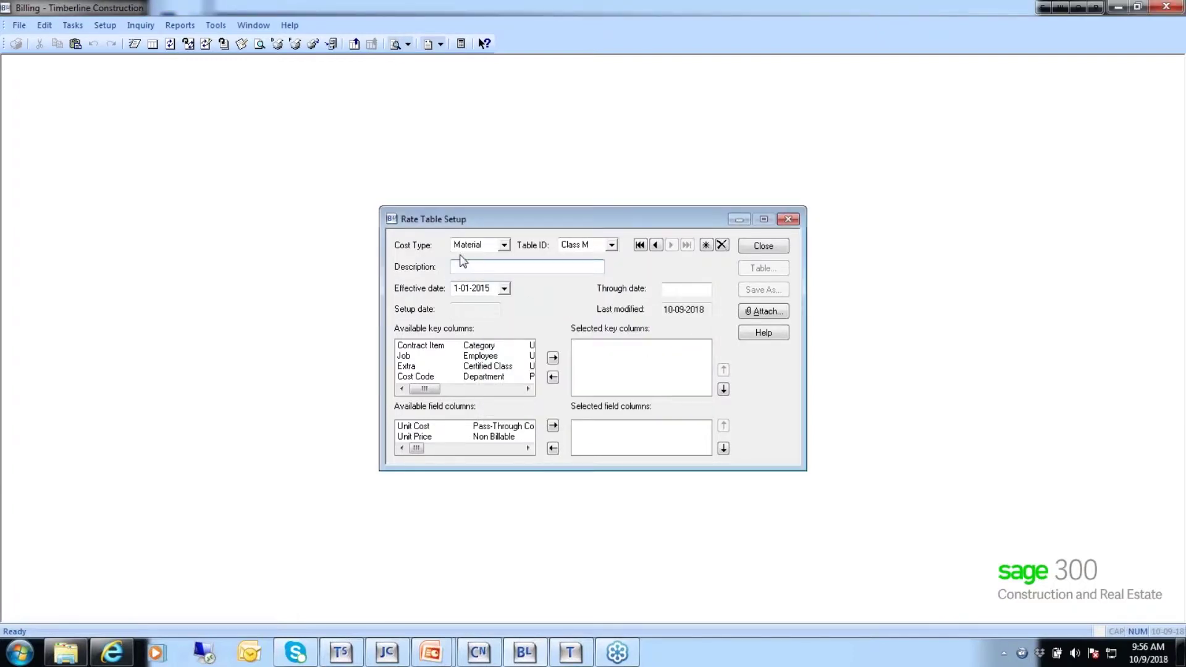
{"action": "type", "text": "Class Rate"}
{"action": "left_click", "coordinate": [666, 289]}
Add Vendor as the first key column of the Class M rate table.
{"action": "left_click", "coordinate": [505, 389]}
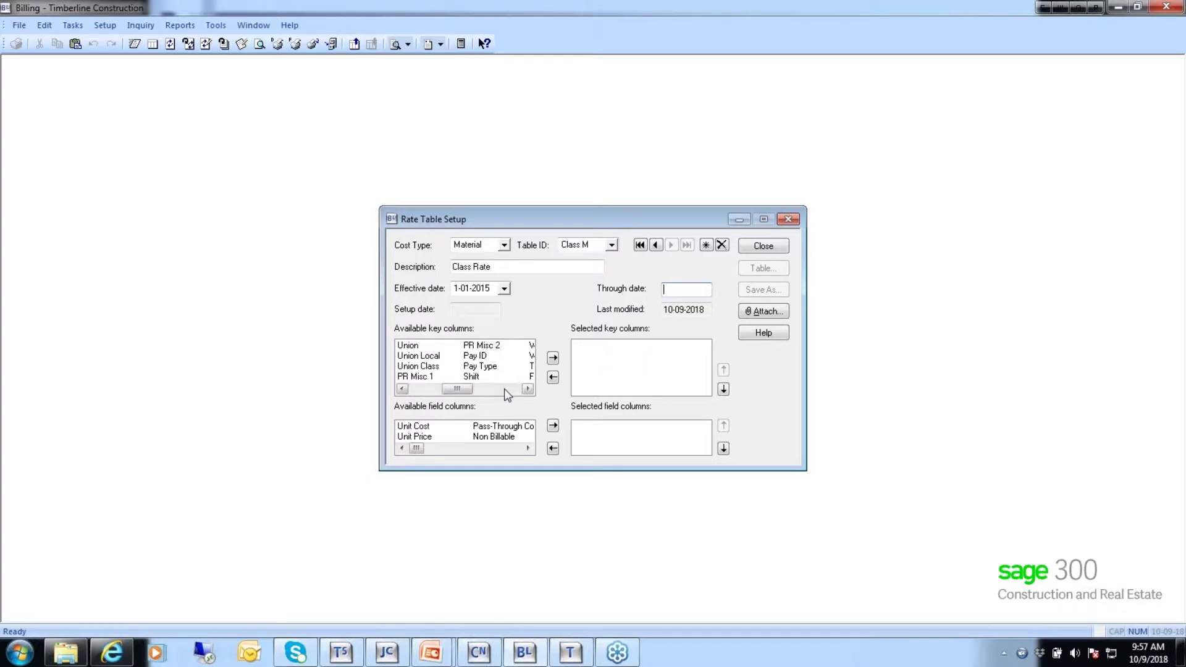
{"action": "left_click", "coordinate": [504, 389]}
{"action": "left_click", "coordinate": [477, 346]}
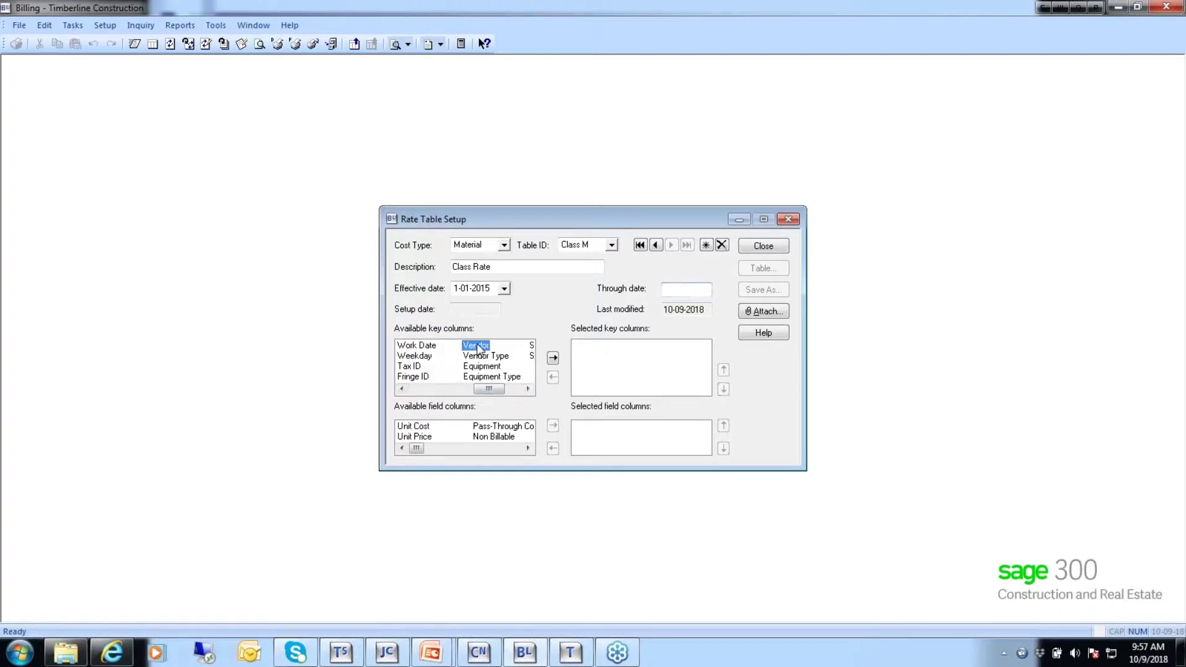
{"action": "double_click", "coordinate": [477, 345]}
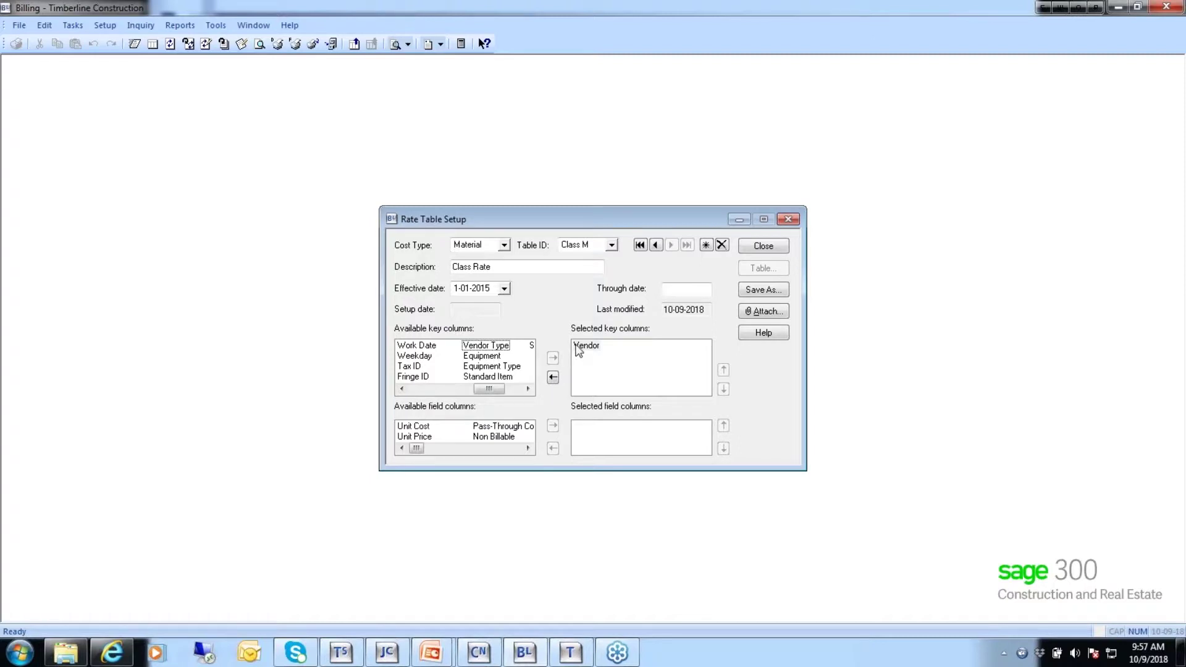
Add Job as the second key column of the Class M rate table.
{"action": "left_click", "coordinate": [424, 390]}
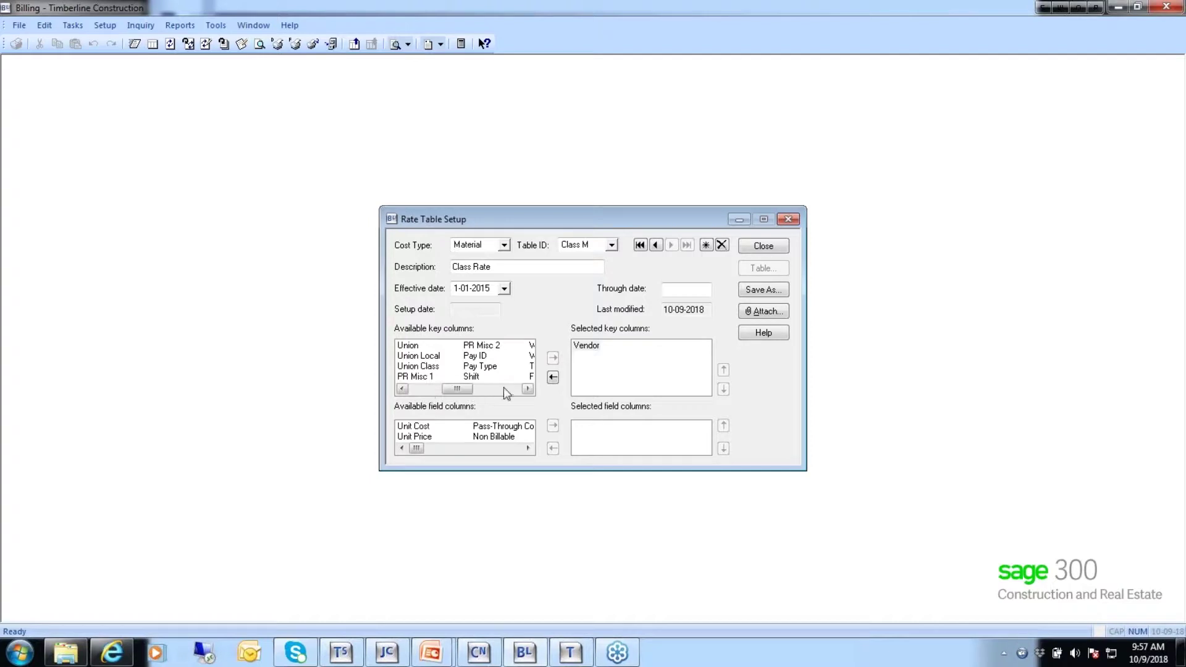
{"action": "left_click", "coordinate": [503, 387]}
{"action": "left_click", "coordinate": [429, 391]}
{"action": "left_click", "coordinate": [428, 390]}
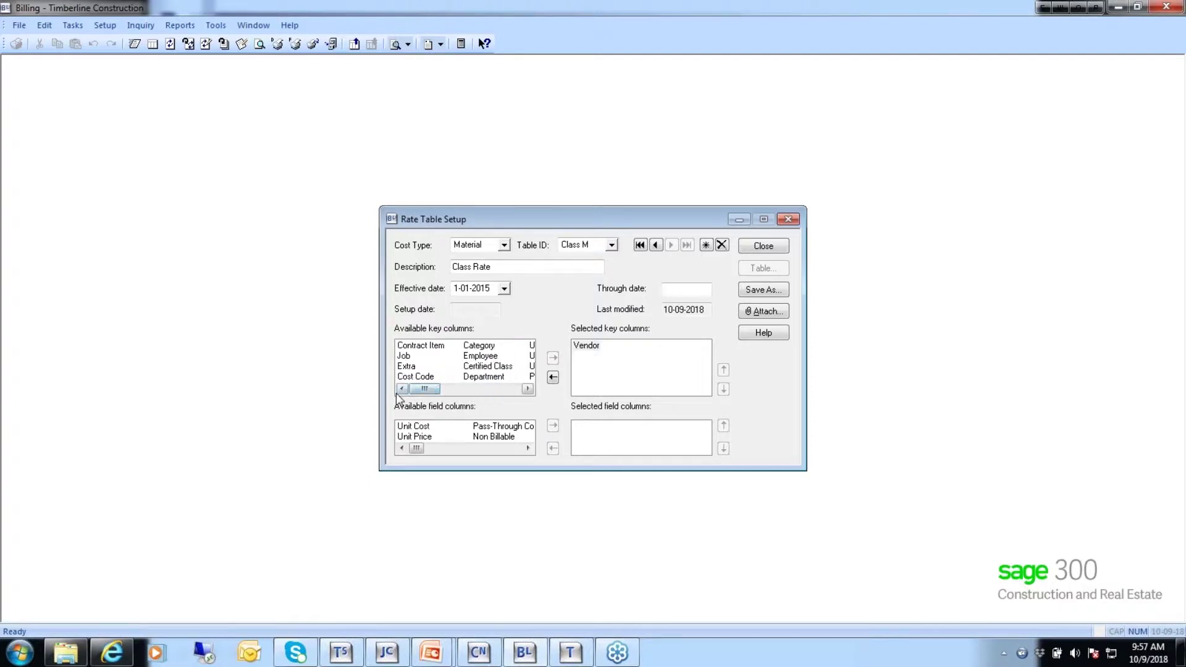
{"action": "double_click", "coordinate": [404, 356]}
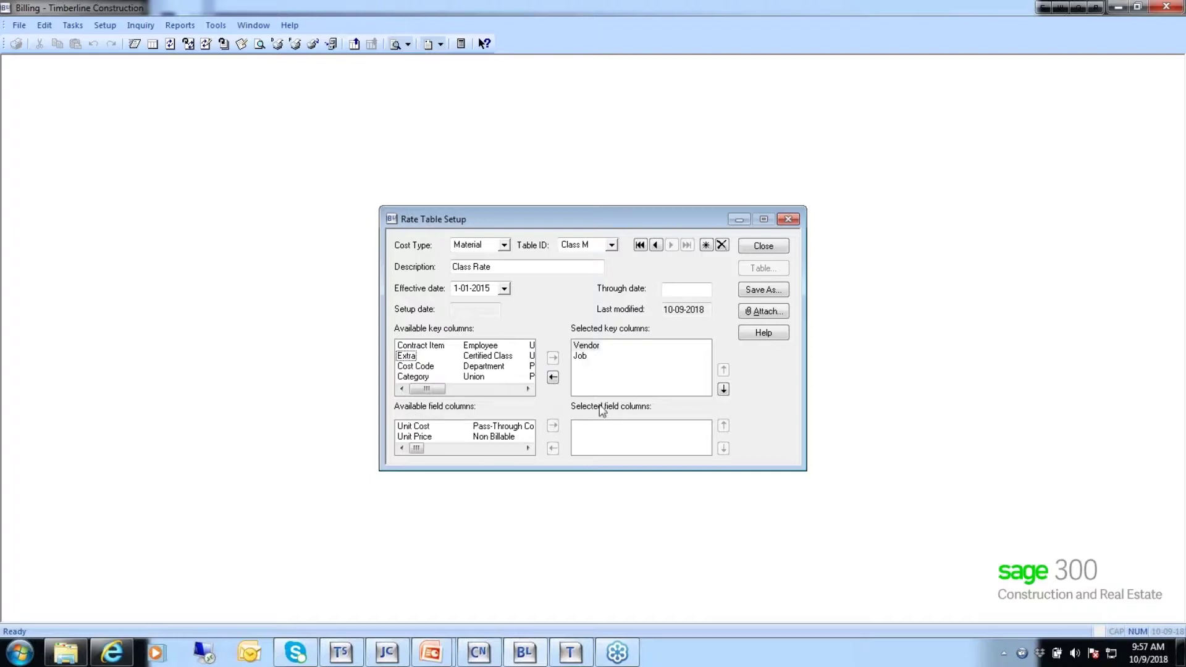
Add Pass-Through Cost as the field column of the Class M rate table.
{"action": "left_click", "coordinate": [527, 448]}
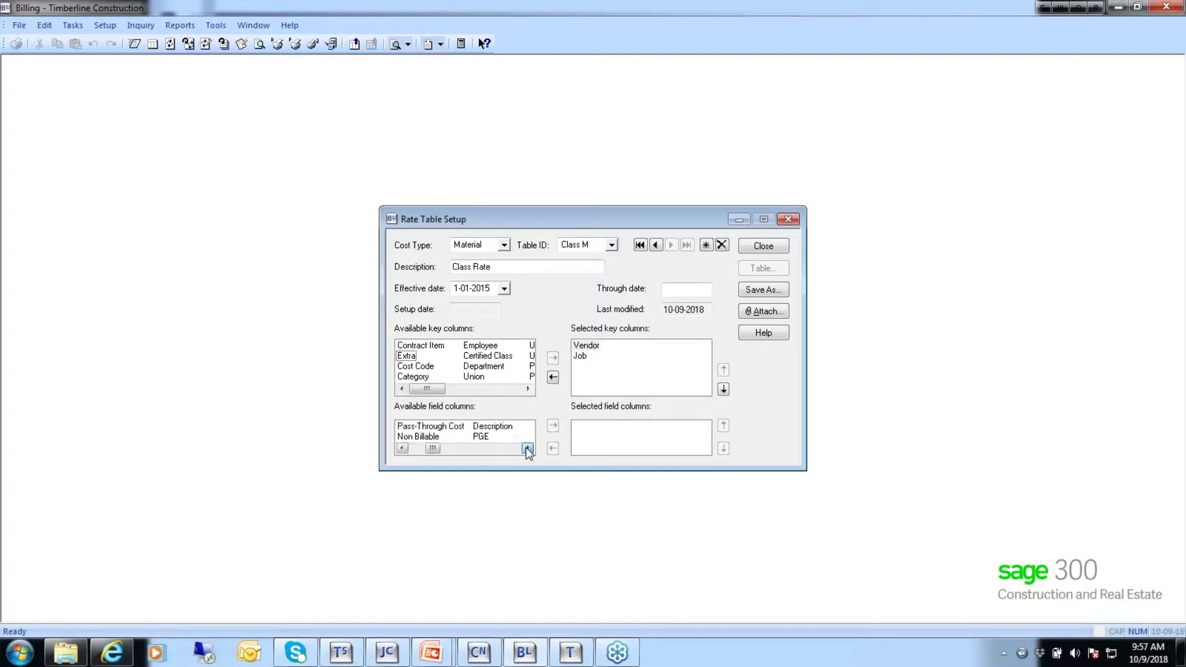
{"action": "left_click", "coordinate": [403, 449]}
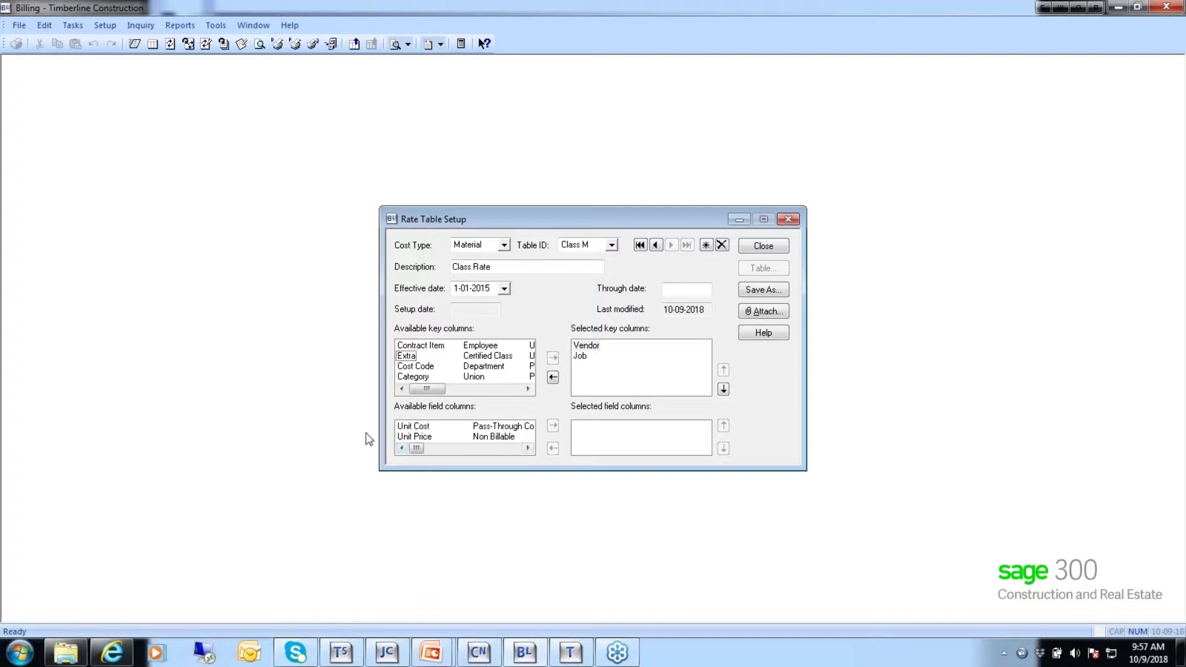
{"action": "double_click", "coordinate": [519, 426]}
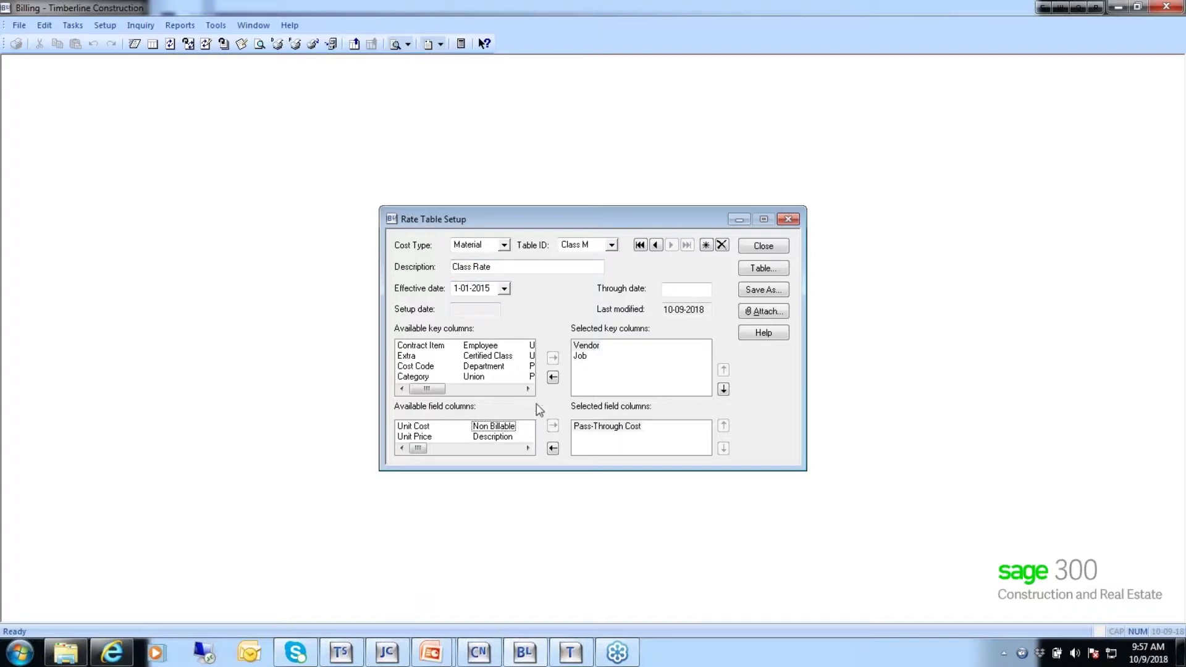
Add a detail line to the Class M table with vendor *, job 18-001 and Pass Through Cost enabled.
{"action": "left_click", "coordinate": [763, 269]}
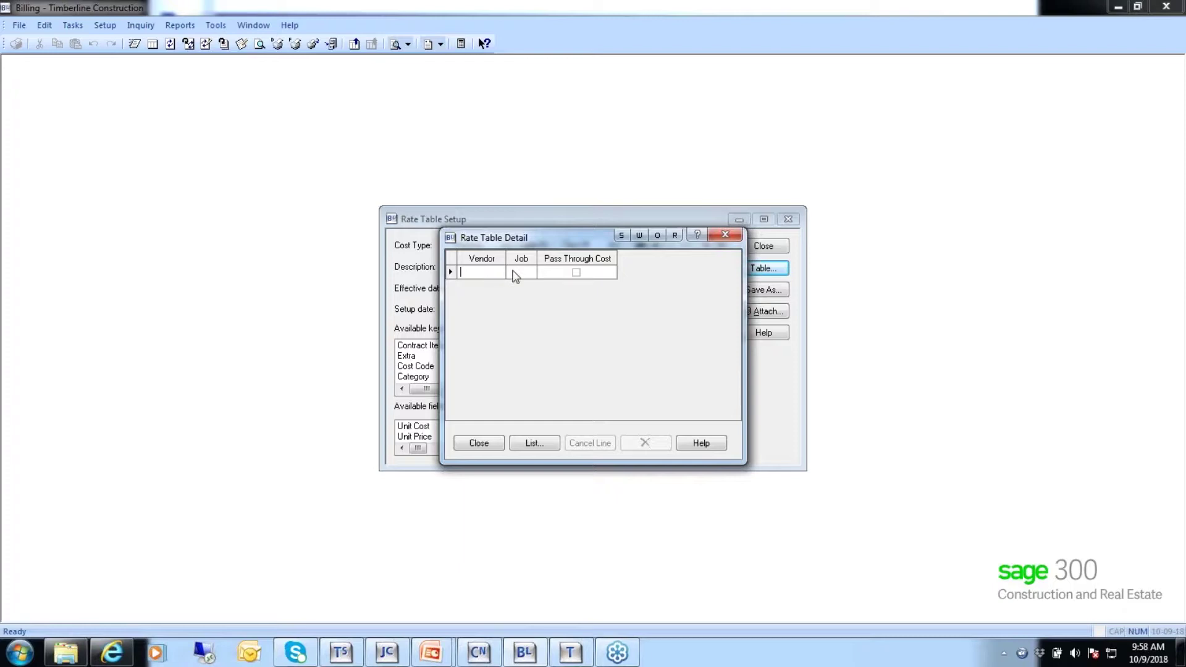
{"action": "type", "text": "*"}
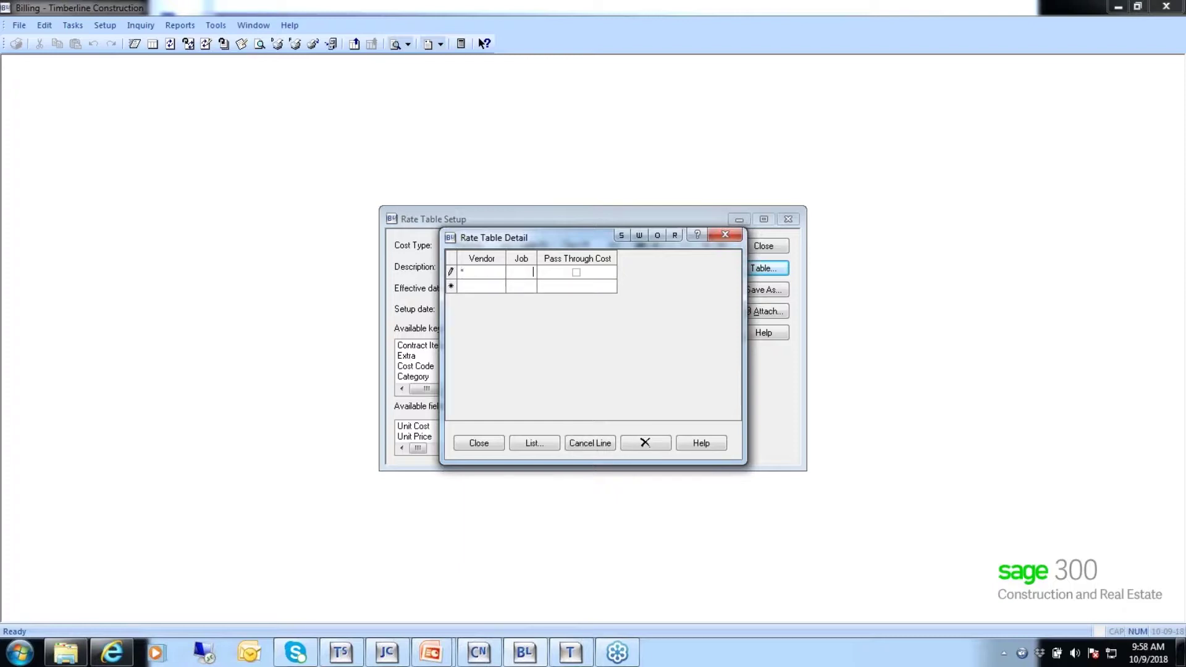
{"action": "type", "text": "18-001"}
{"action": "key", "text": "Tab"}
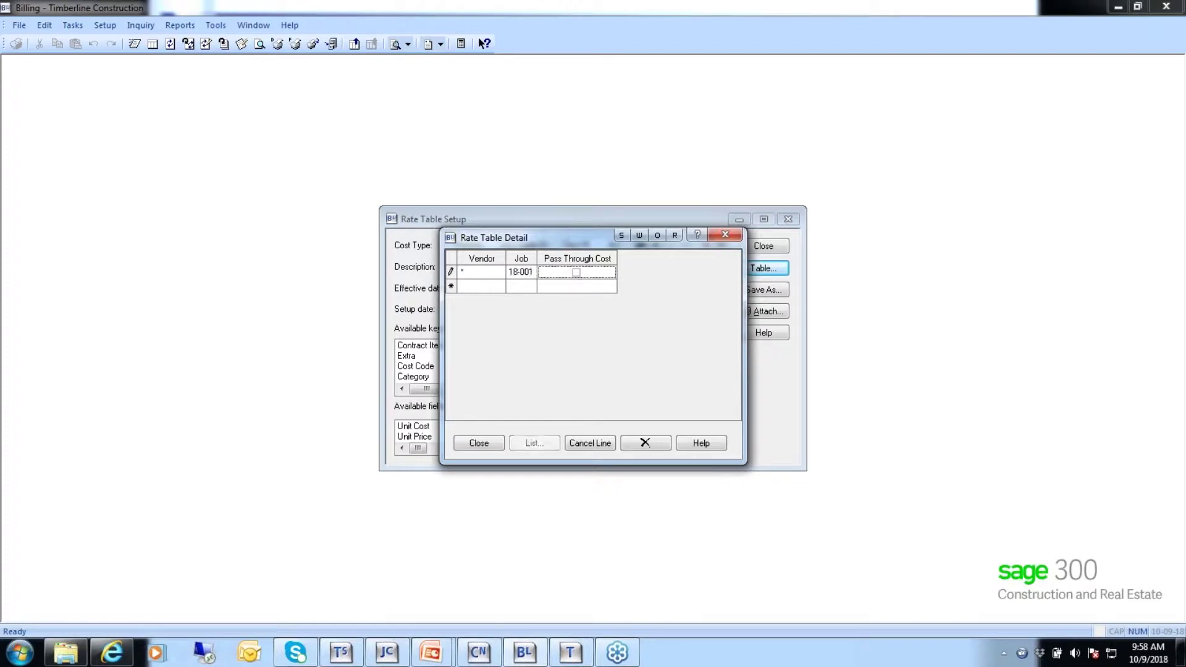
{"action": "left_click", "coordinate": [576, 273]}
{"action": "left_click", "coordinate": [491, 449]}
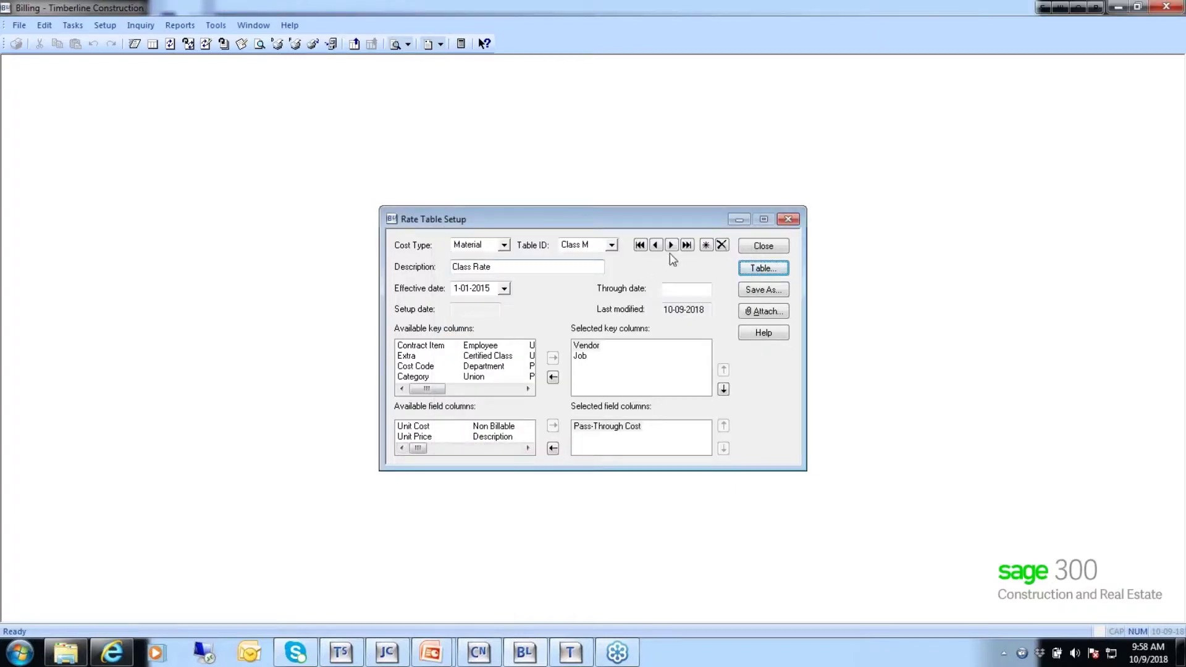
Insert a Labor rate table with the ID Class Lab and effective date 1-01-2015.
{"action": "left_click", "coordinate": [706, 245]}
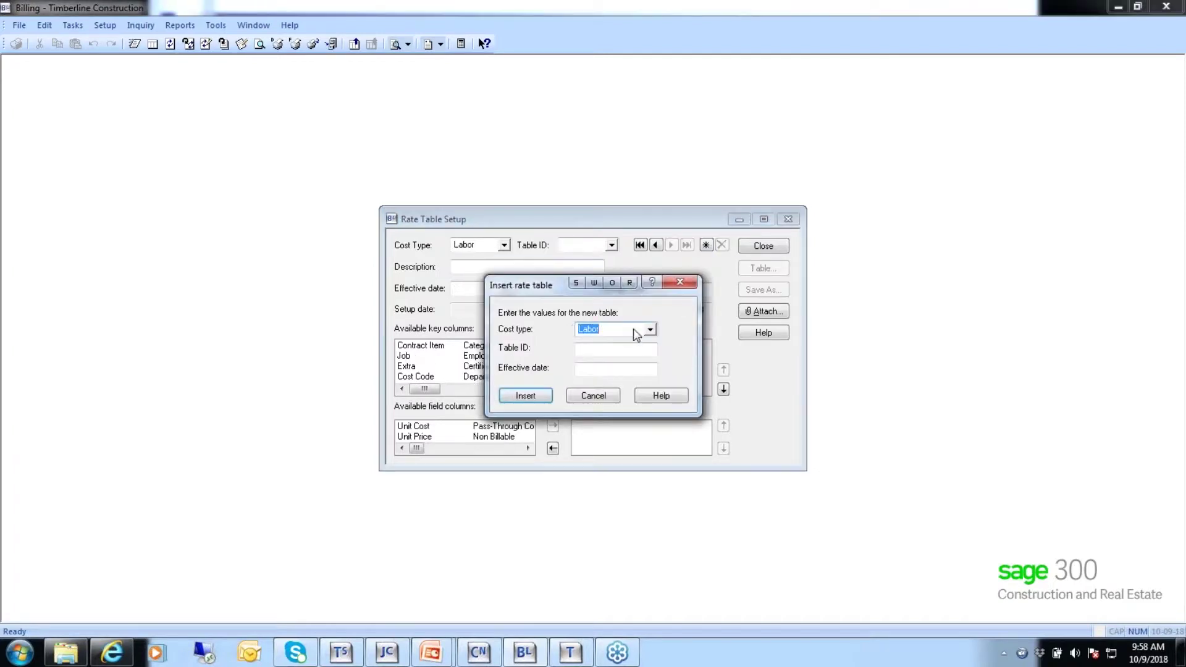
{"action": "left_click", "coordinate": [596, 352]}
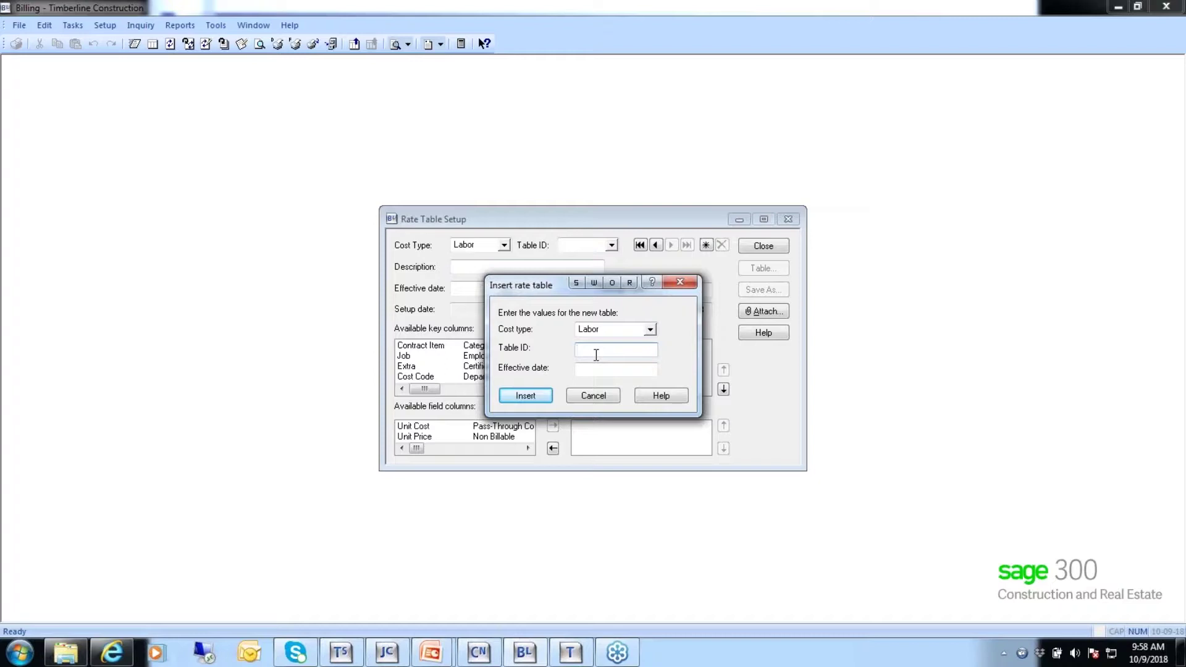
{"action": "type", "text": "ClassLabor"}
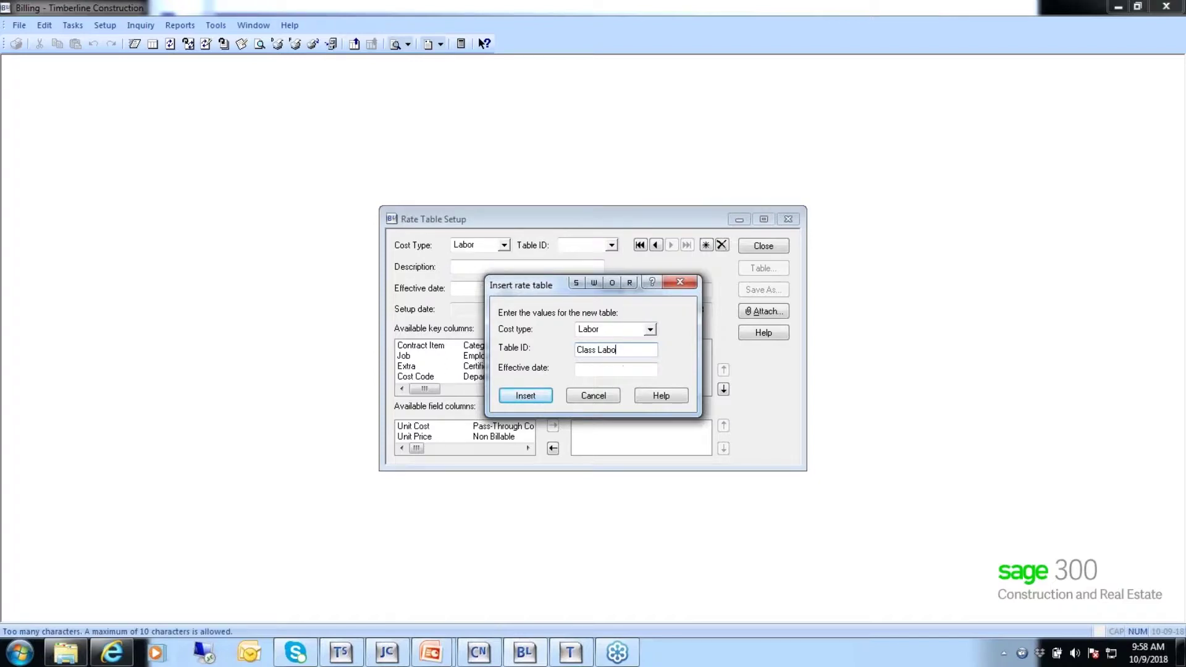
{"action": "key", "text": "Tab"}
{"action": "type", "text": "010115"}
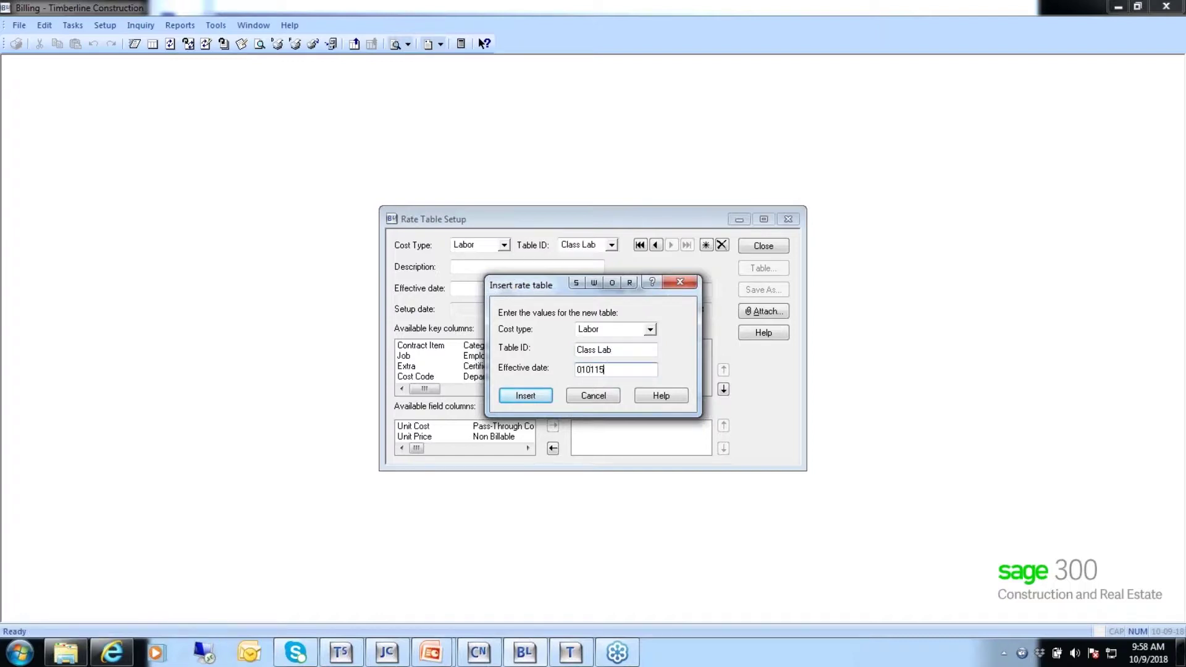
{"action": "left_click", "coordinate": [527, 390]}
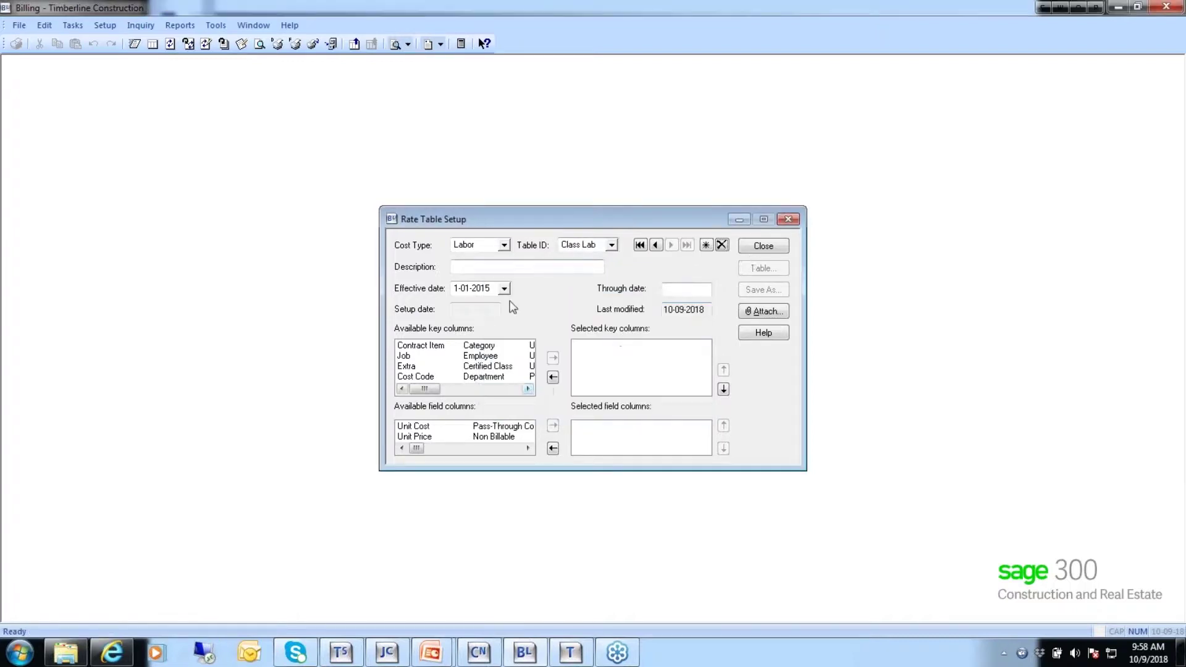
Describe the Class Lab rate table as Class Labor.
{"action": "left_click", "coordinate": [466, 265]}
{"action": "type", "text": "C"}
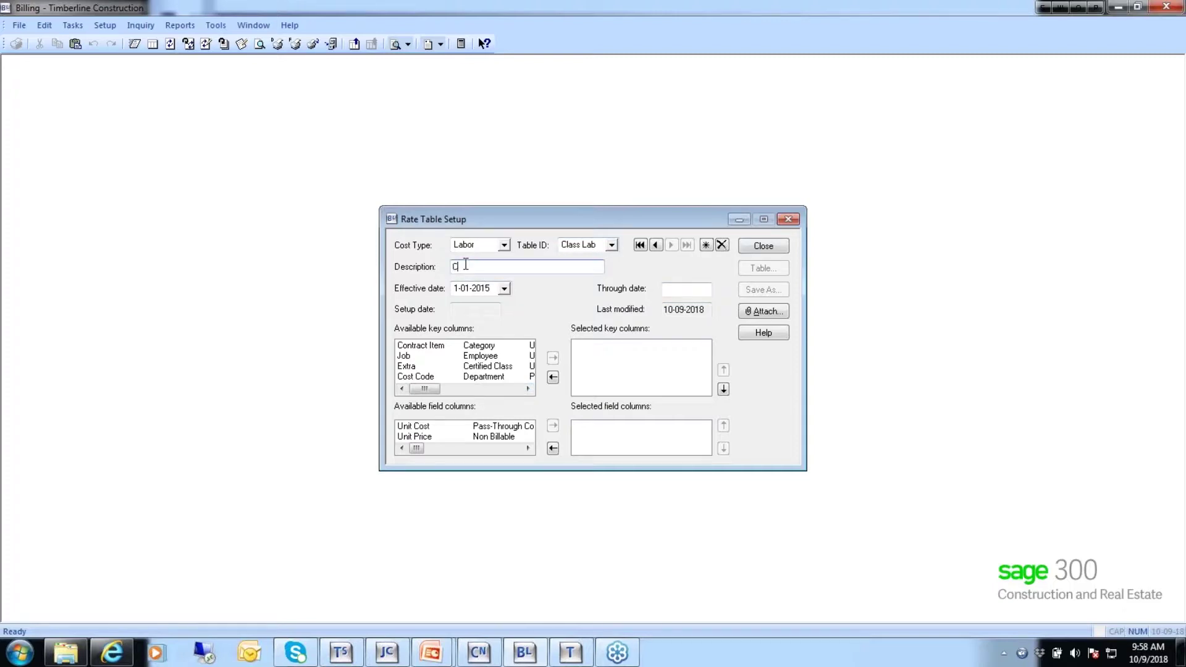
{"action": "type", "text": "lass Labor"}
Select Job and Pay ID as key columns and Unit Price as the field column of the Class Lab table.
{"action": "double_click", "coordinate": [404, 356]}
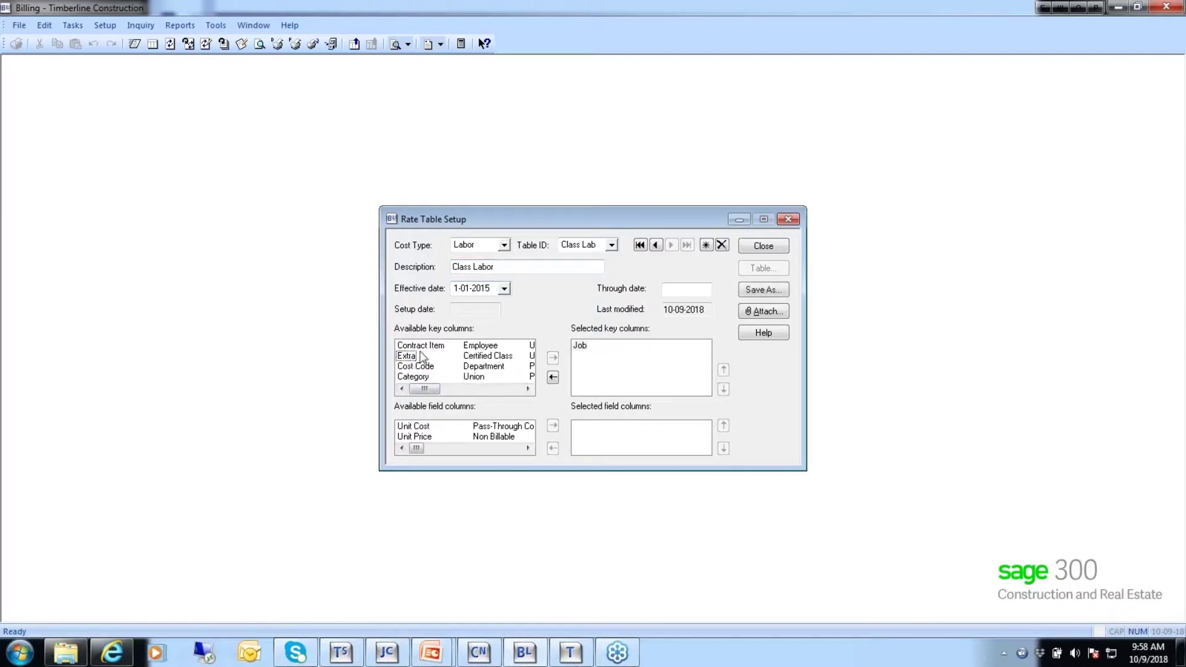
{"action": "left_click", "coordinate": [507, 389]}
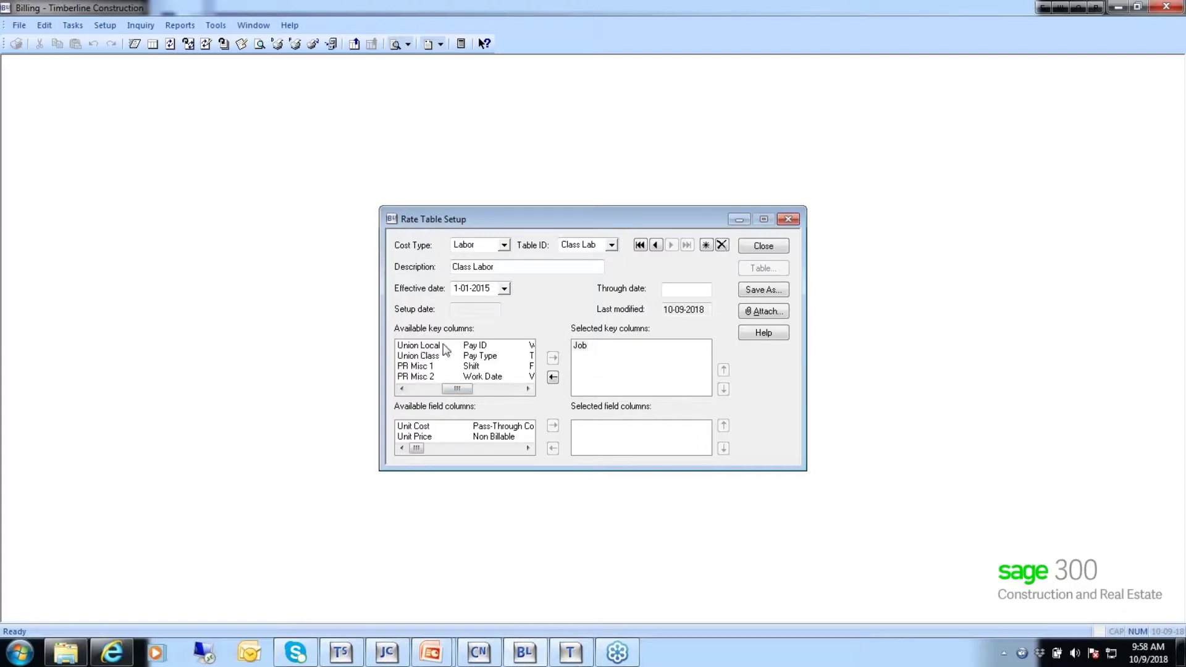
{"action": "double_click", "coordinate": [476, 346]}
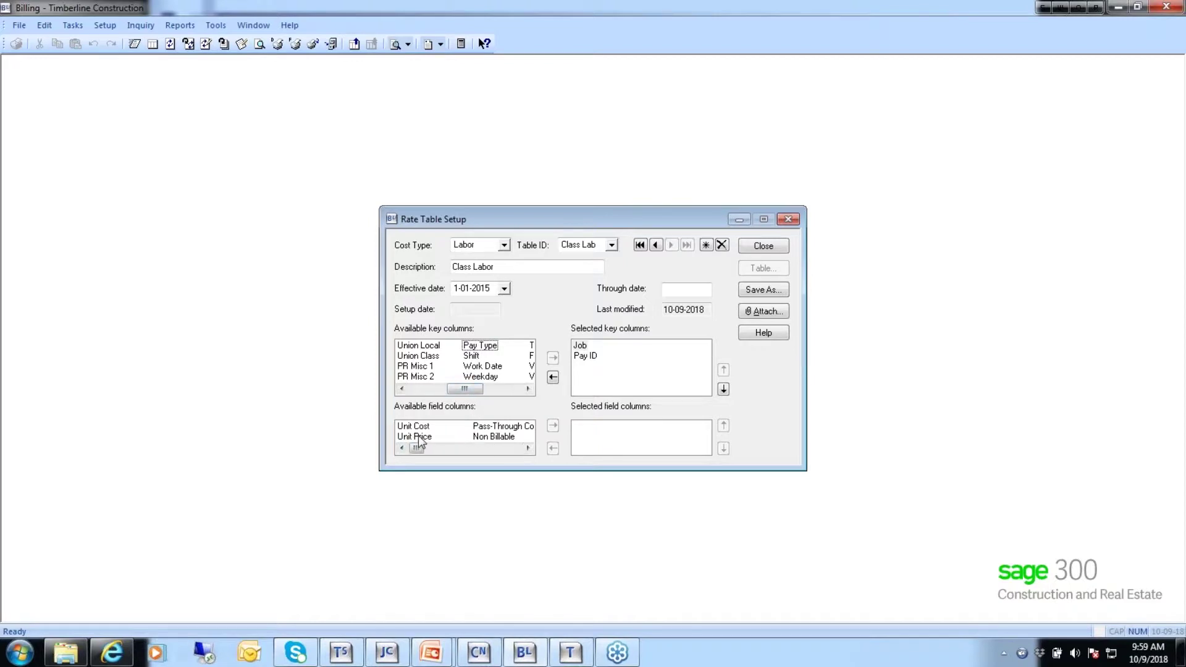
{"action": "left_click_drag", "start_coordinate": [415, 440], "coordinate": [613, 439]}
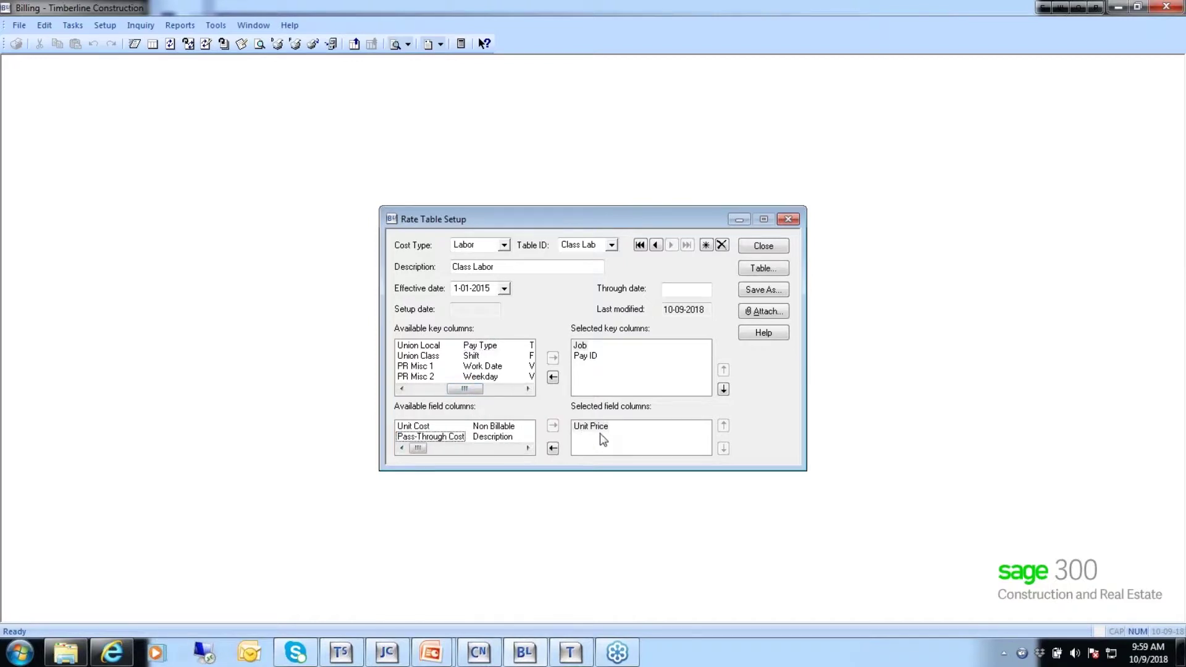
Add a Class Lab detail line for job 18-001 with pay ID REG and unit price 100, then close the rate table setup.
{"action": "left_click", "coordinate": [765, 269]}
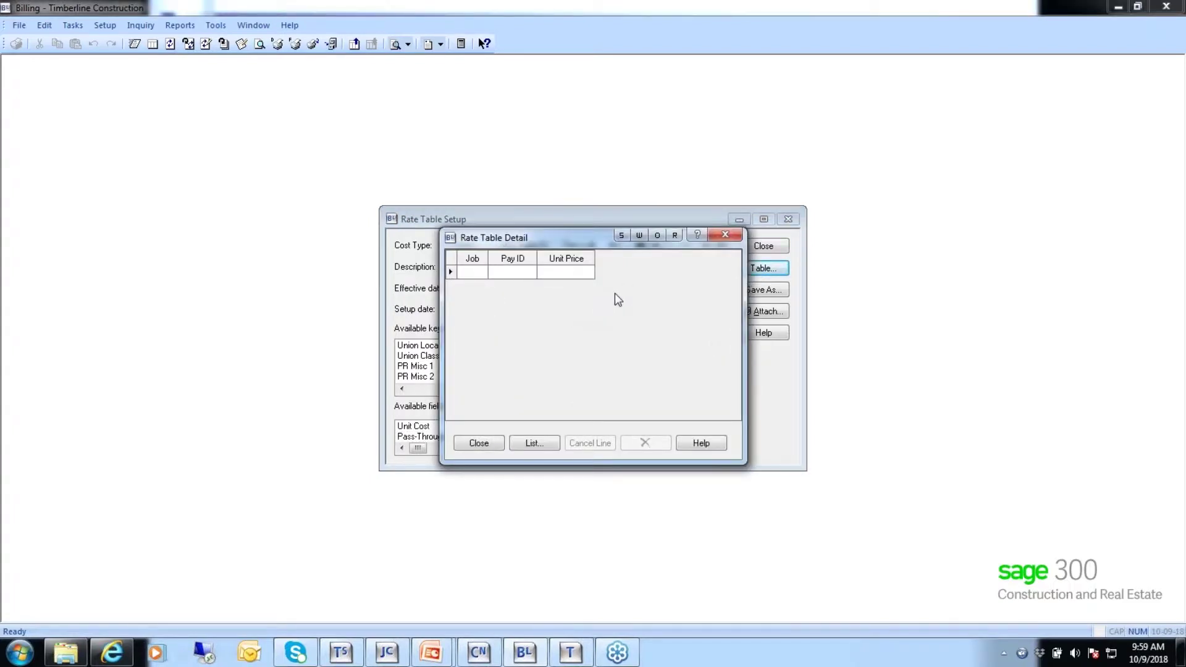
{"action": "type", "text": "18001"}
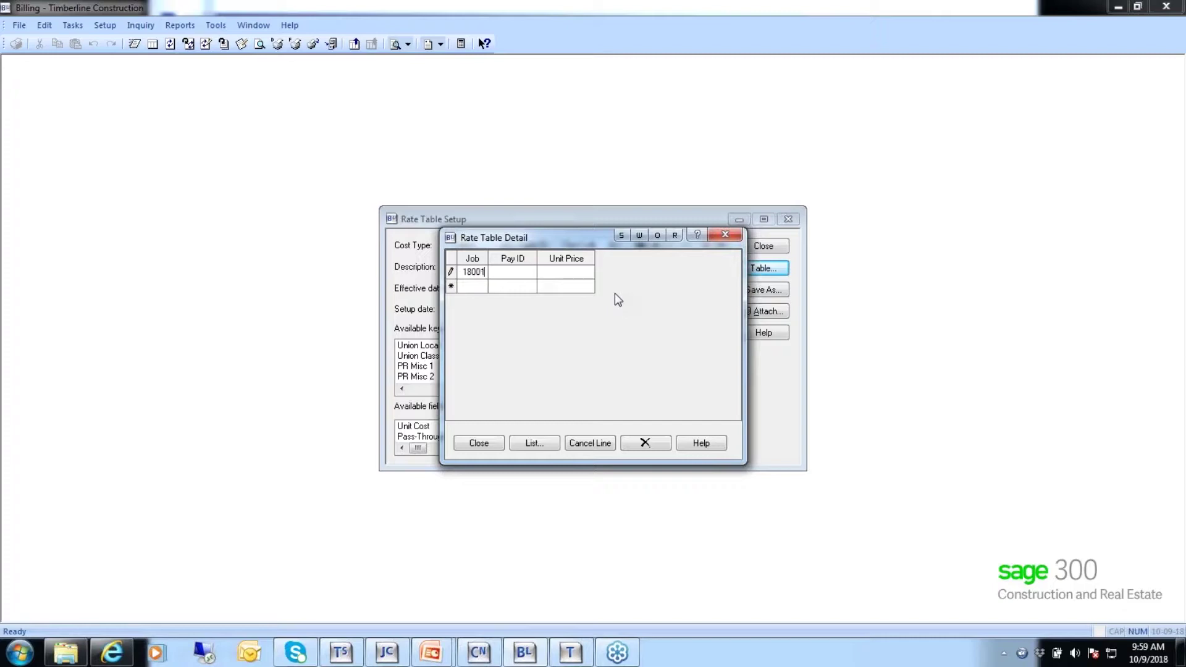
{"action": "key", "text": "Tab"}
{"action": "type", "text": "reg"}
{"action": "left_click", "coordinate": [533, 440]}
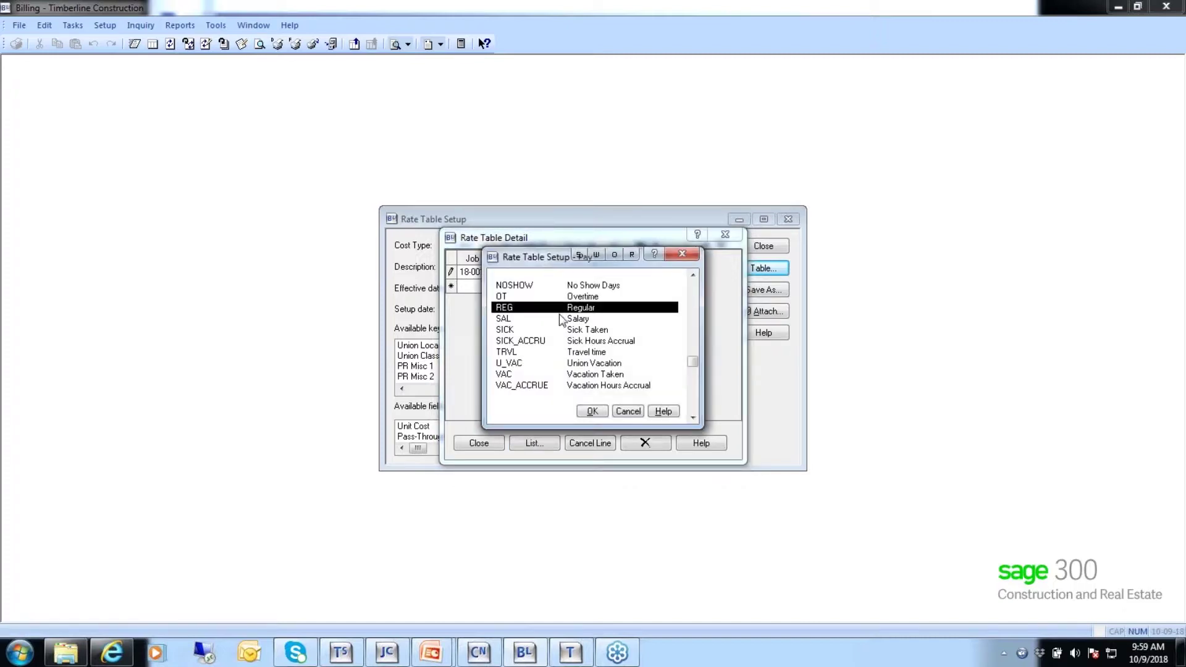
{"action": "left_click", "coordinate": [591, 412]}
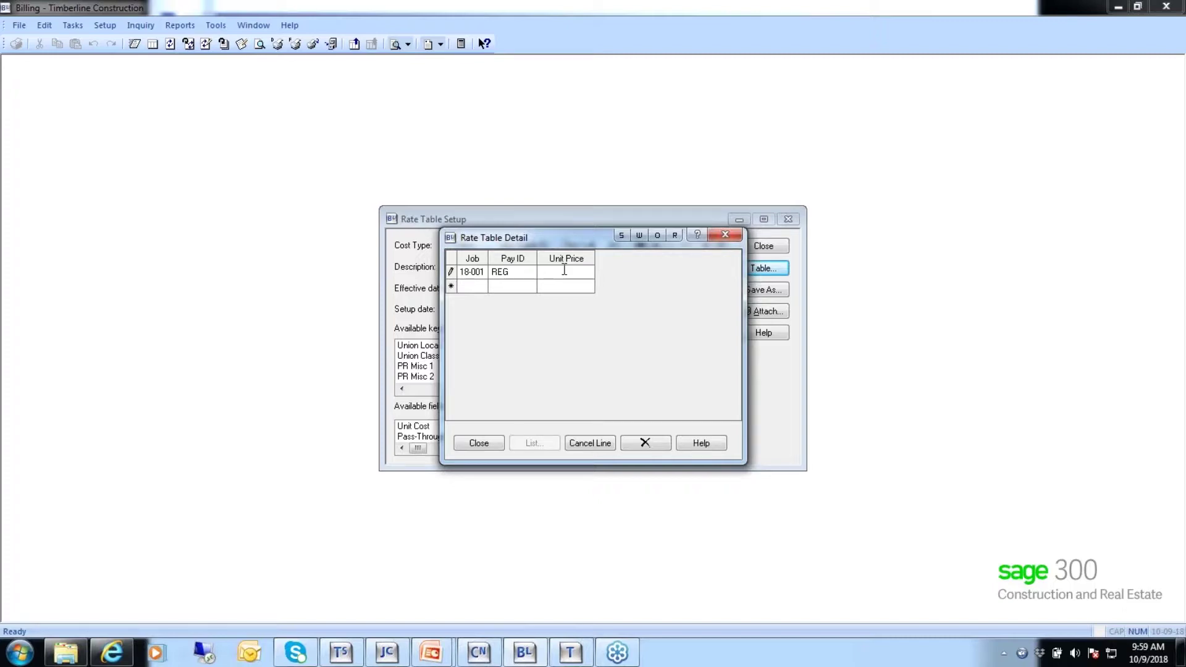
{"action": "left_click", "coordinate": [564, 270]}
{"action": "type", "text": "100"}
{"action": "key", "text": "Tab"}
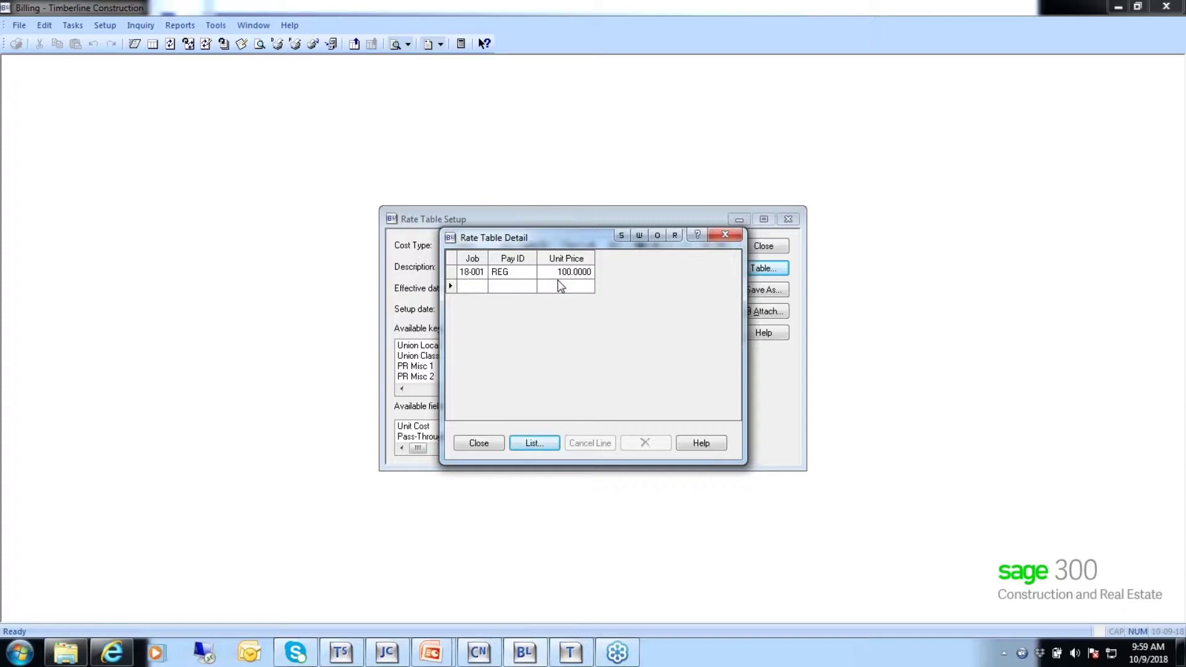
{"action": "left_click", "coordinate": [481, 444]}
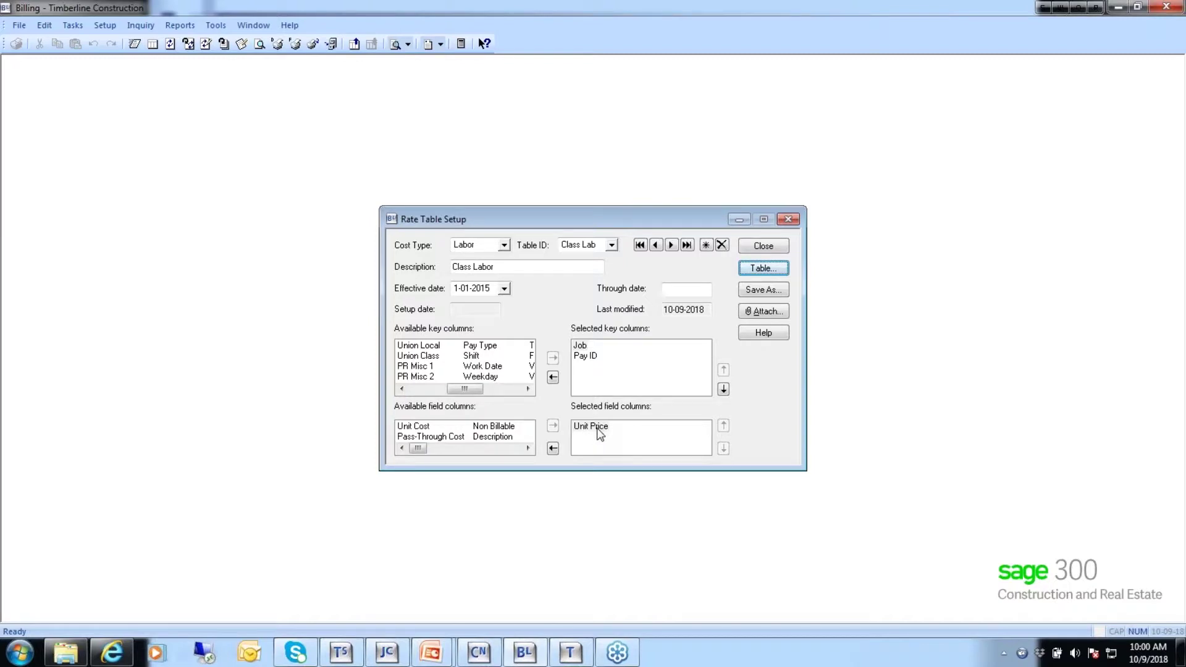
{"action": "left_click", "coordinate": [762, 246]}
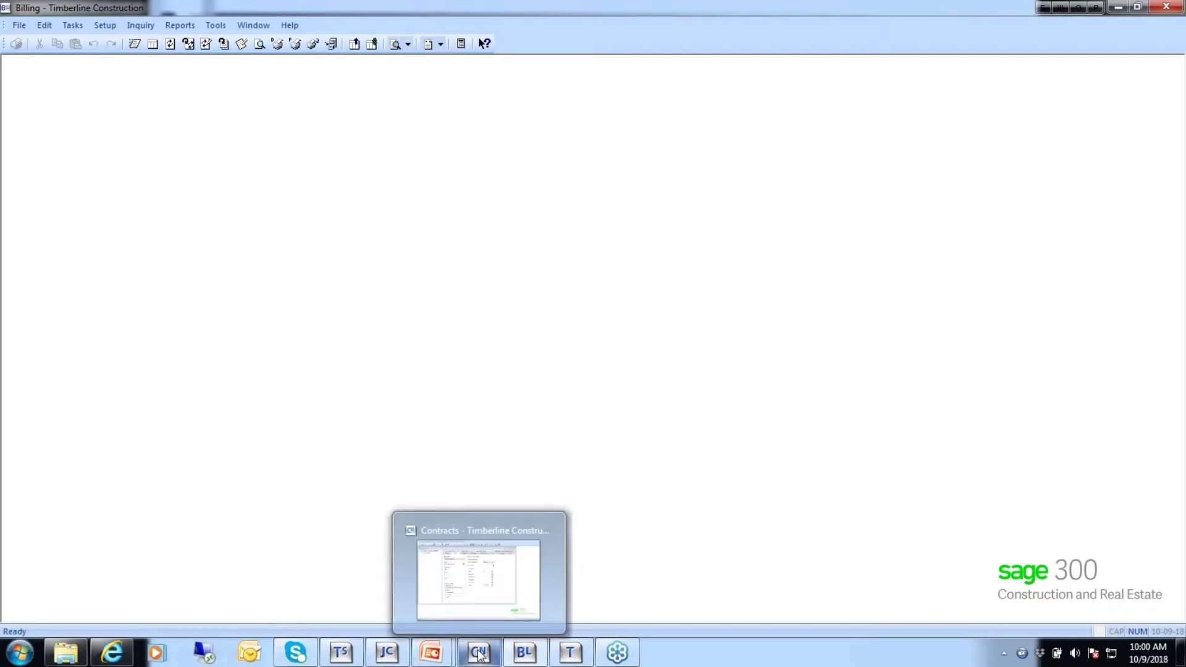
Switch to Contracts and assign the Class Lab labor and Class M material rate tables to the cost item of contract 18001.
{"action": "left_click", "coordinate": [482, 565]}
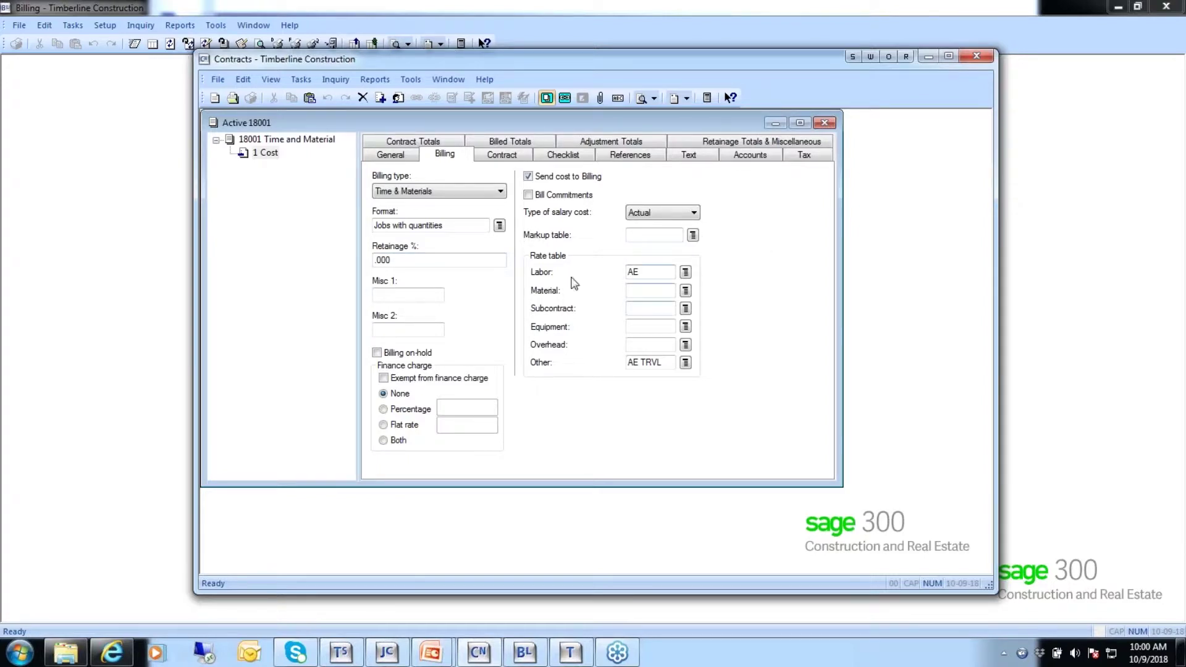
{"action": "left_click", "coordinate": [686, 273]}
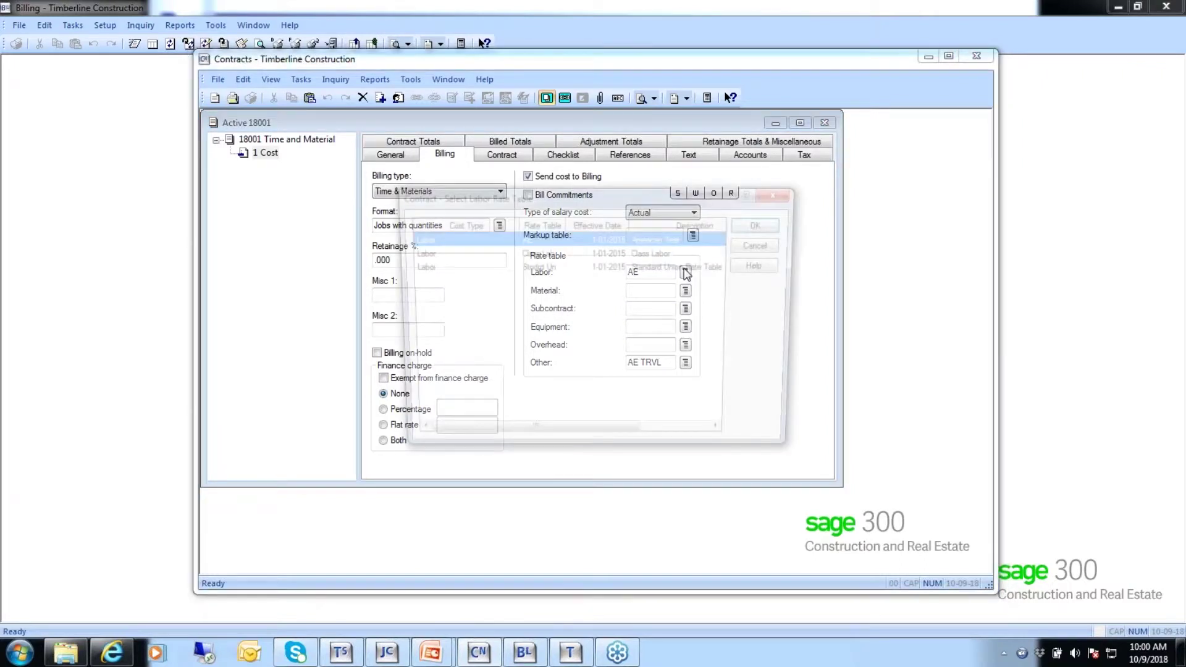
{"action": "left_click", "coordinate": [527, 254]}
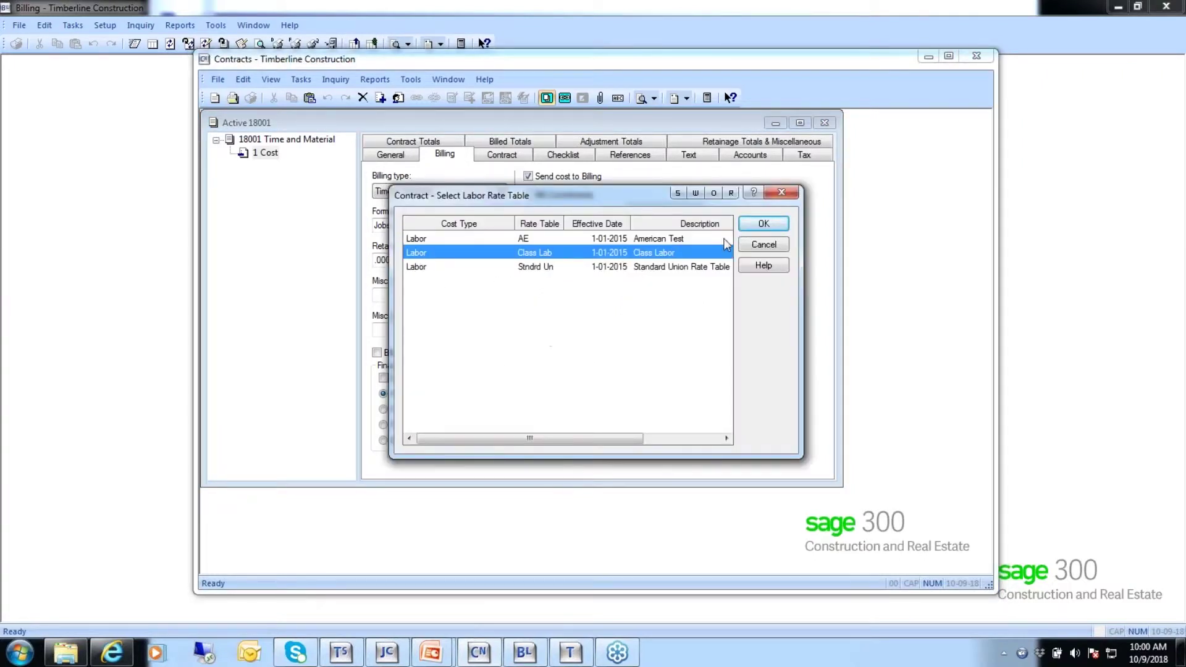
{"action": "left_click", "coordinate": [764, 227]}
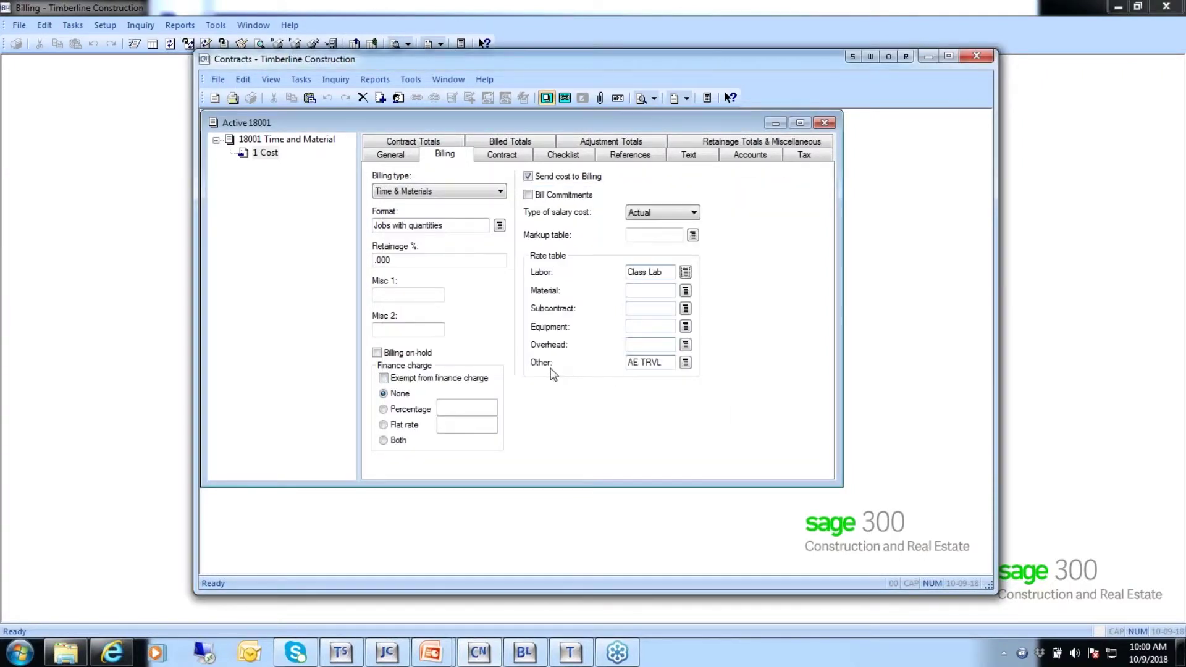
{"action": "left_click", "coordinate": [685, 290]}
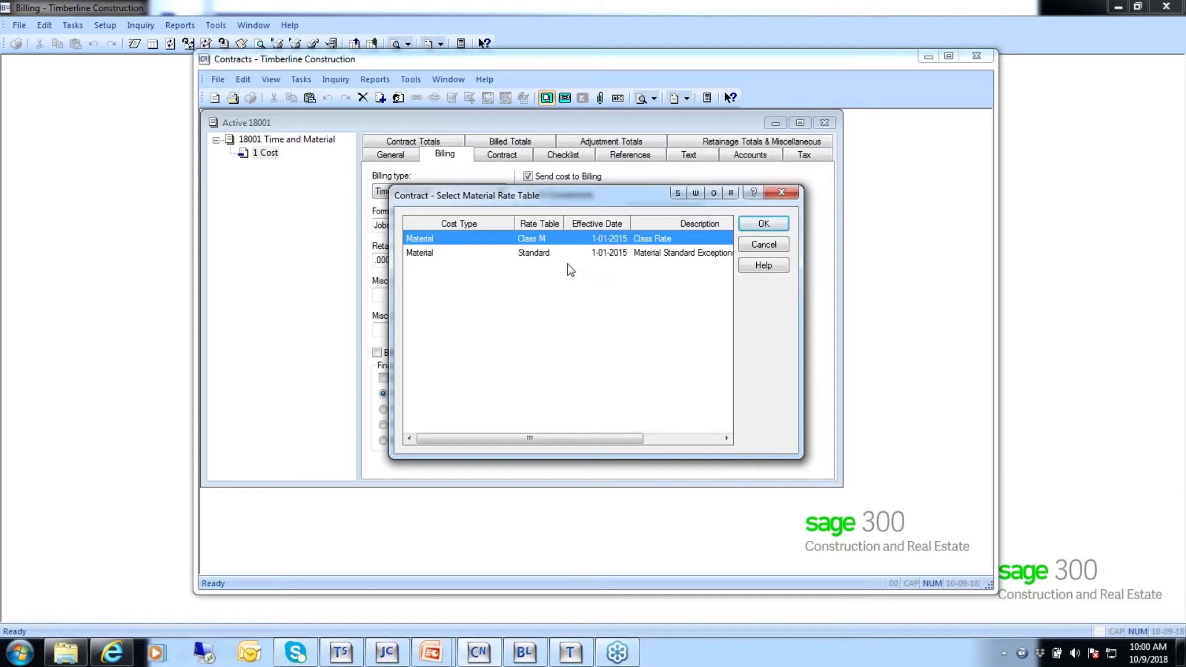
{"action": "left_click", "coordinate": [765, 225]}
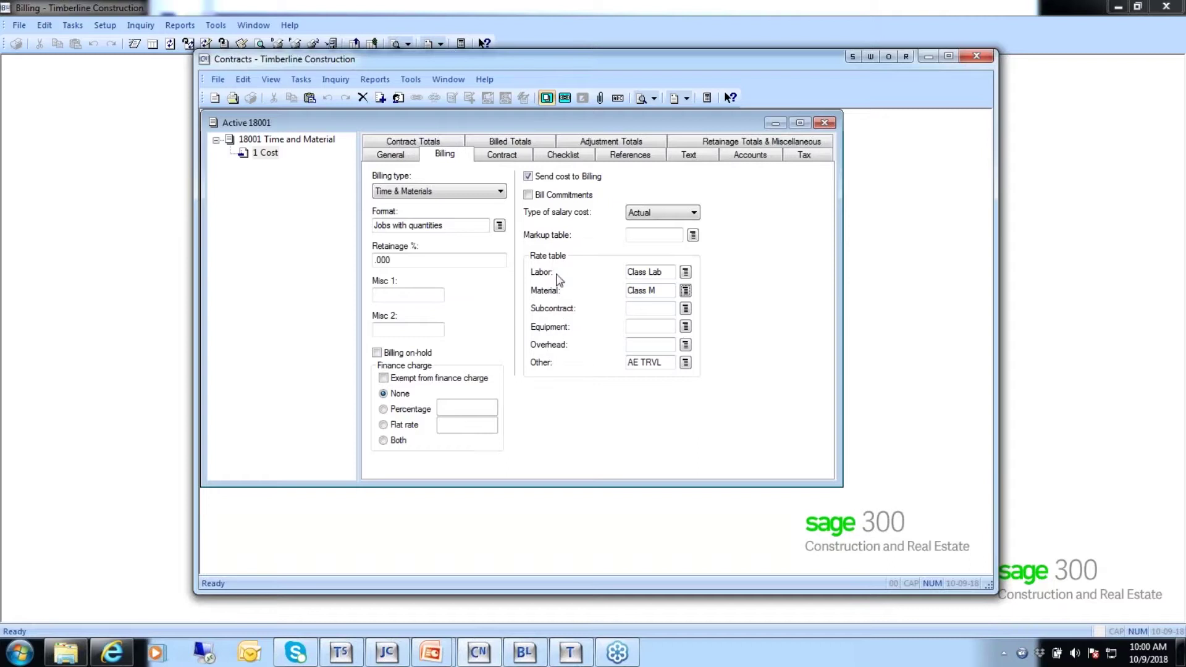
Review the available material and subcontract rate tables without changing the selections.
{"action": "left_click", "coordinate": [685, 291]}
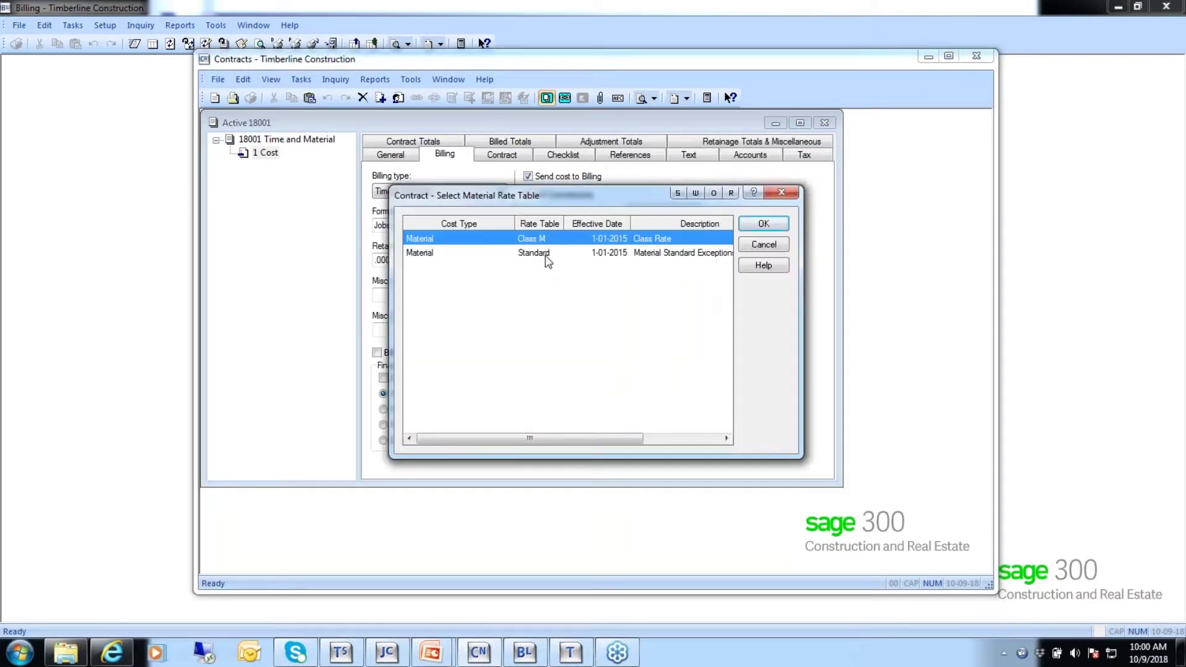
{"action": "left_click", "coordinate": [764, 245]}
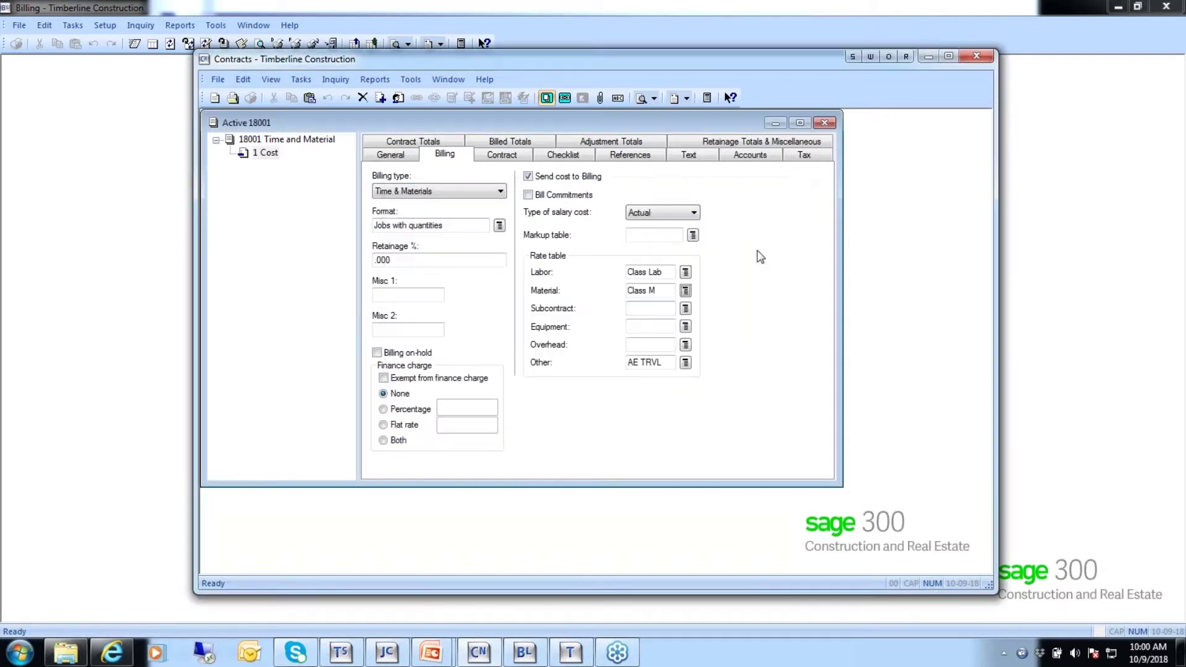
{"action": "left_click", "coordinate": [685, 309]}
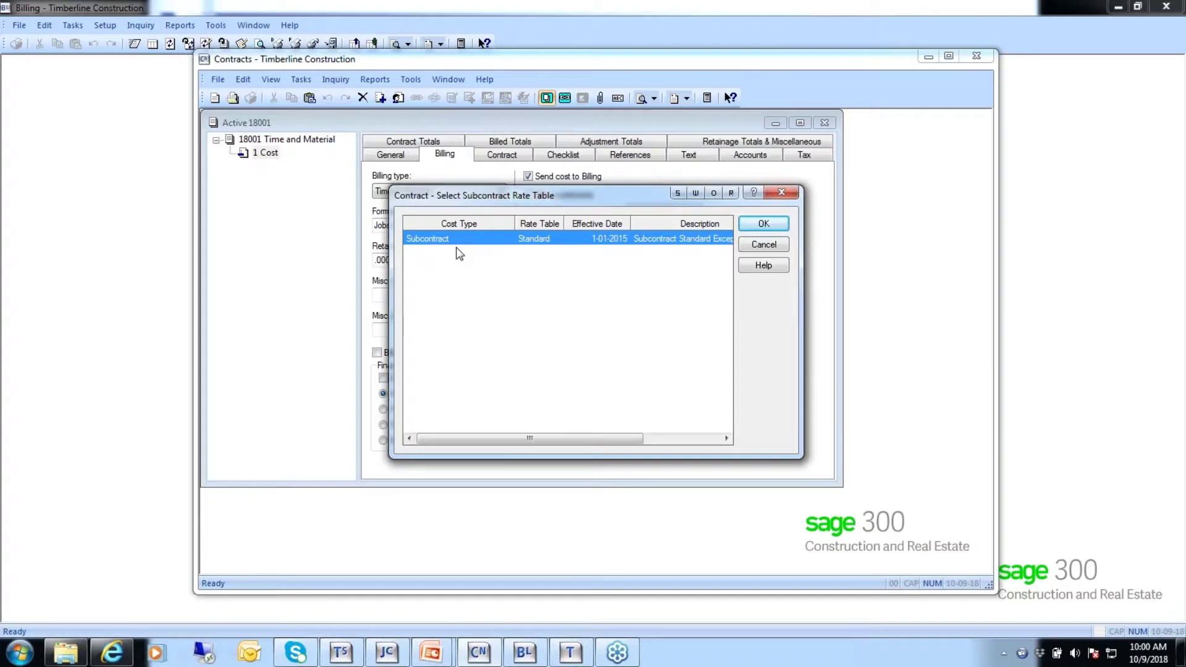
{"action": "left_click", "coordinate": [765, 245]}
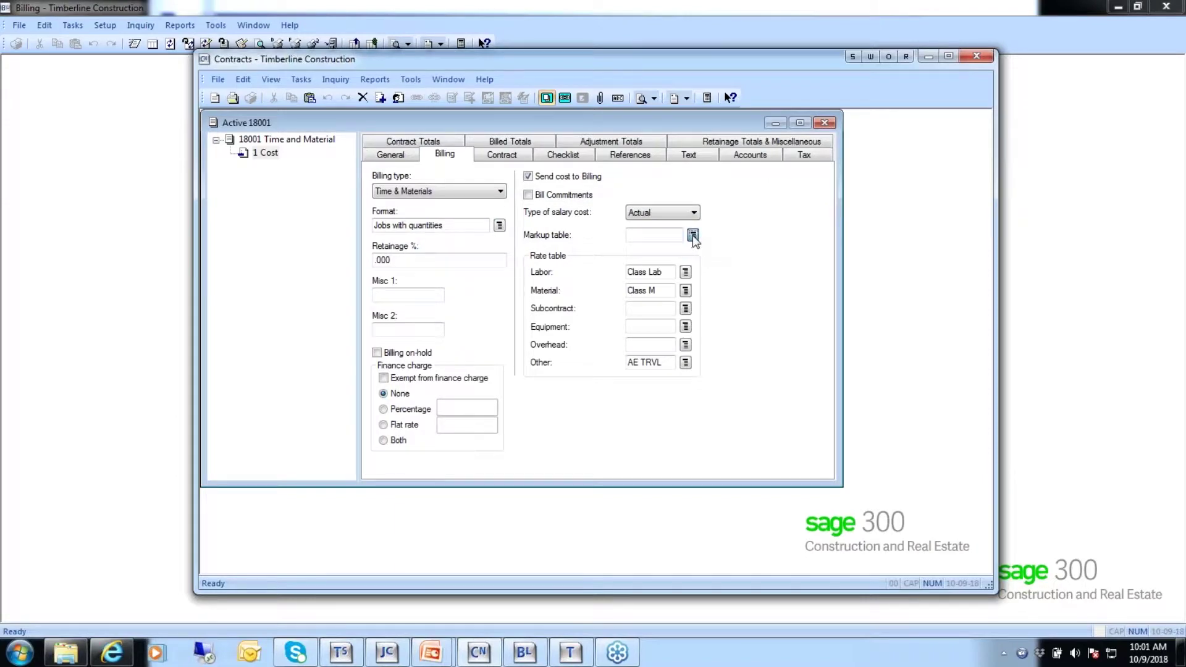
Assign the Class markup table to the cost item of contract 18001.
{"action": "left_click", "coordinate": [693, 235]}
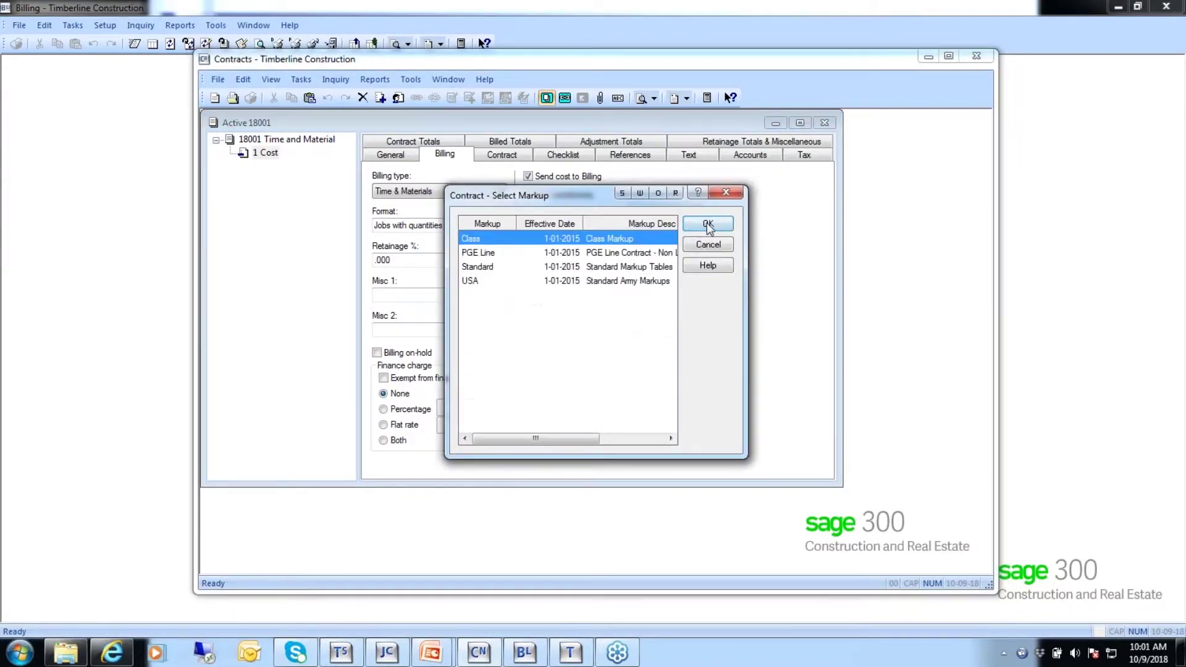
{"action": "left_click", "coordinate": [707, 223]}
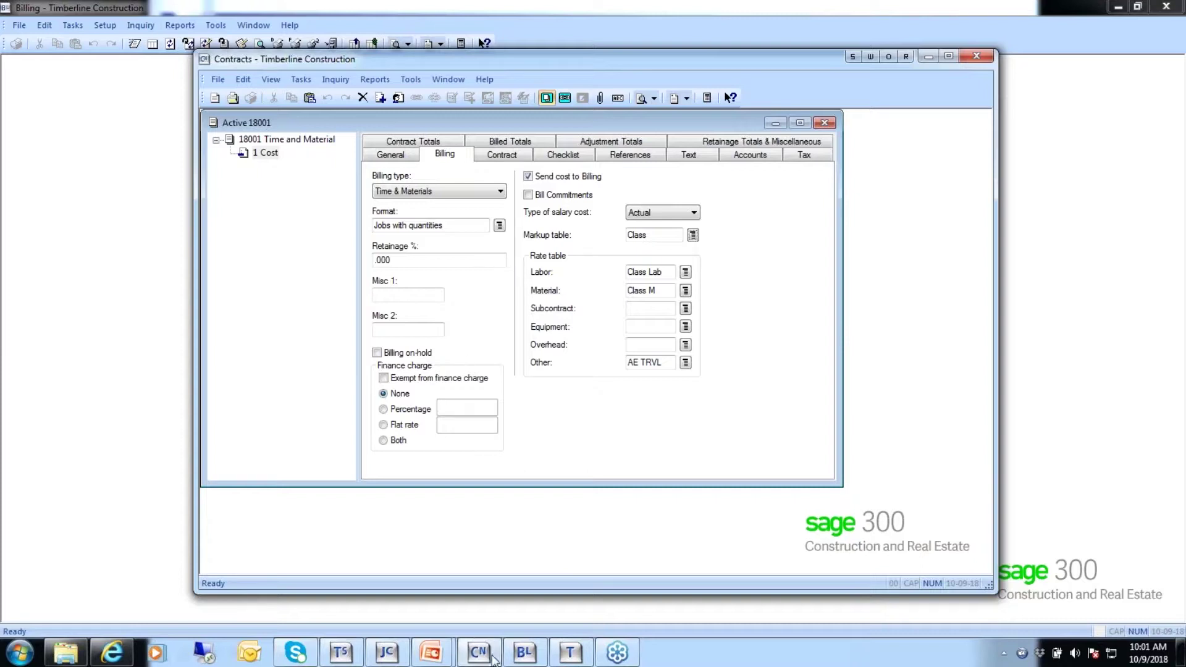
Switch to Billing and review the 10%/Hzrd add-on table and its available amount types without changing anything, closing the setup when done.
{"action": "mouse_move", "coordinate": [456, 659]}
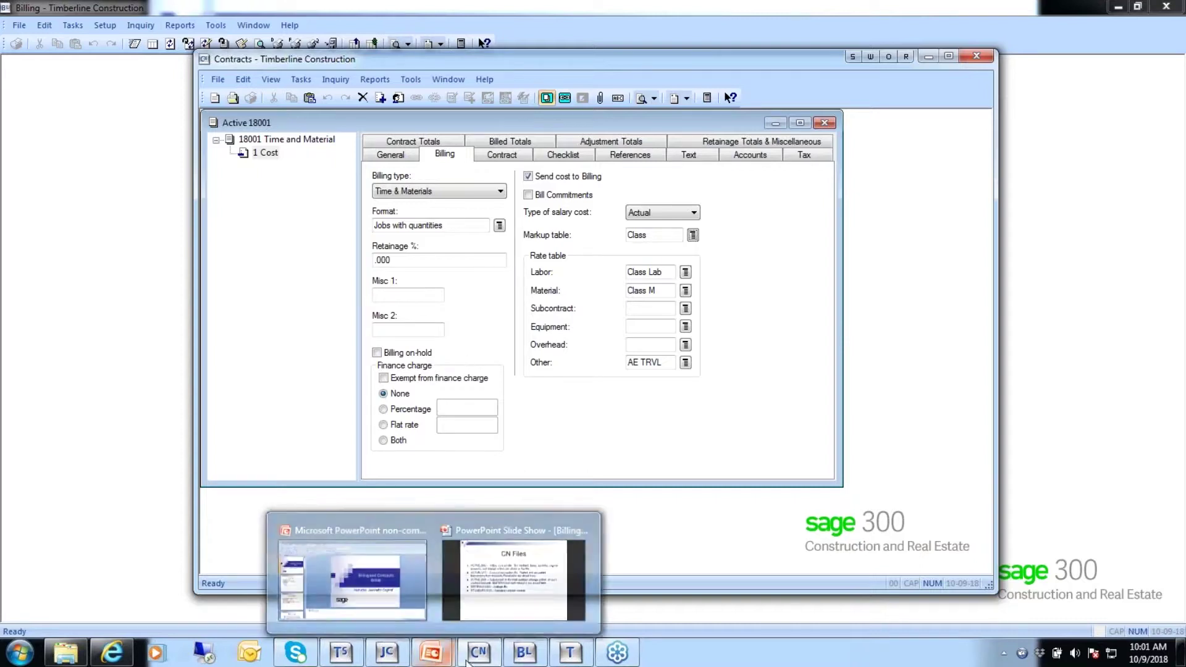
{"action": "left_click", "coordinate": [524, 653]}
{"action": "left_click", "coordinate": [104, 25]}
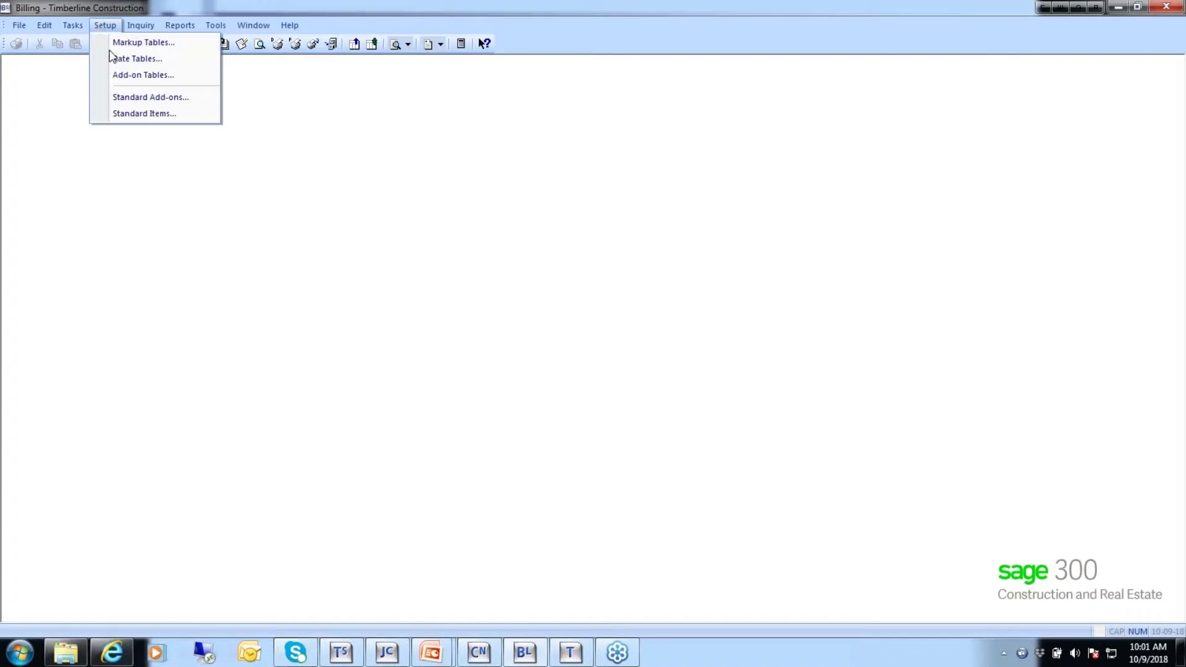
{"action": "left_click", "coordinate": [129, 80]}
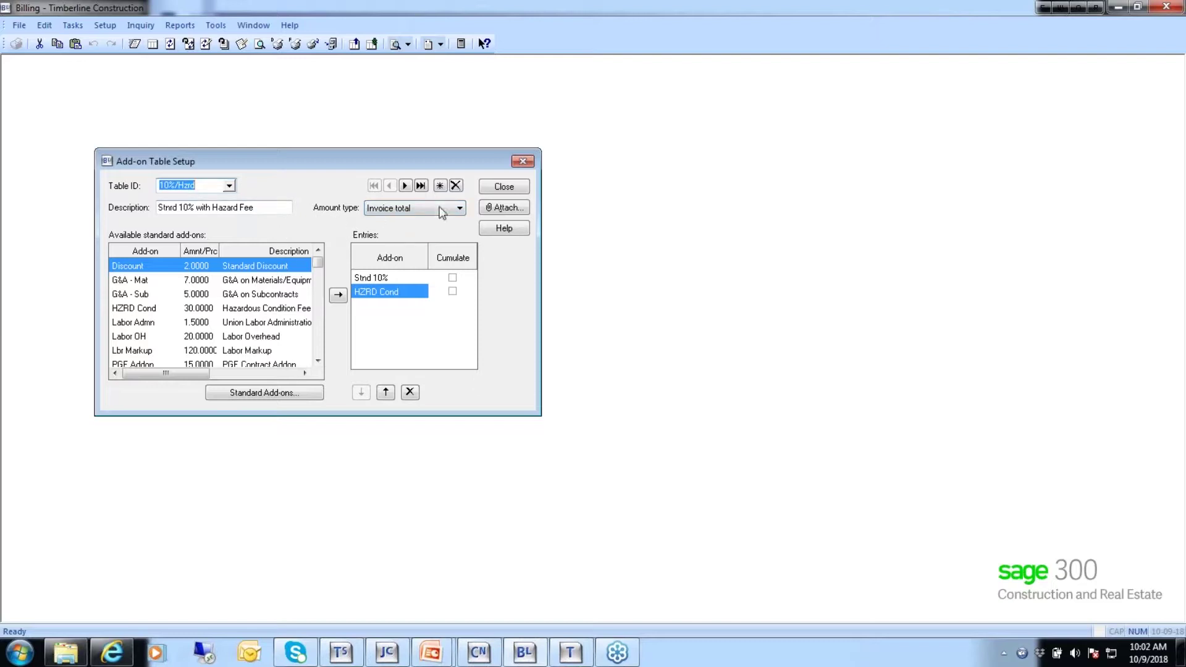
{"action": "left_click", "coordinate": [460, 210]}
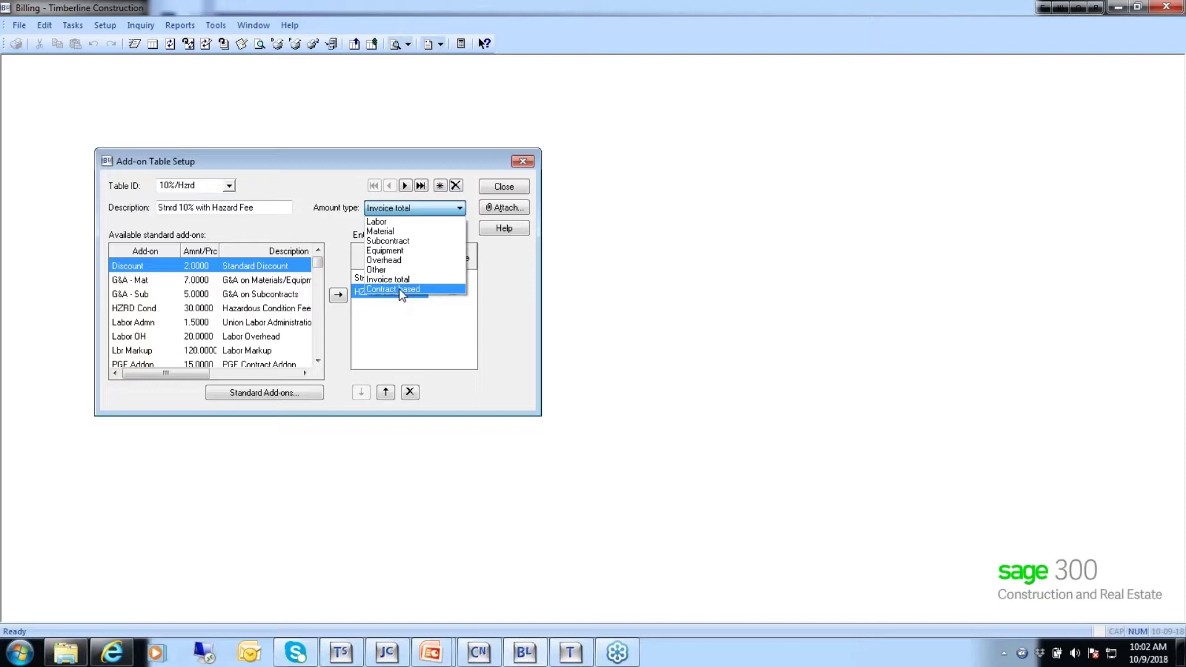
{"action": "left_click", "coordinate": [323, 184]}
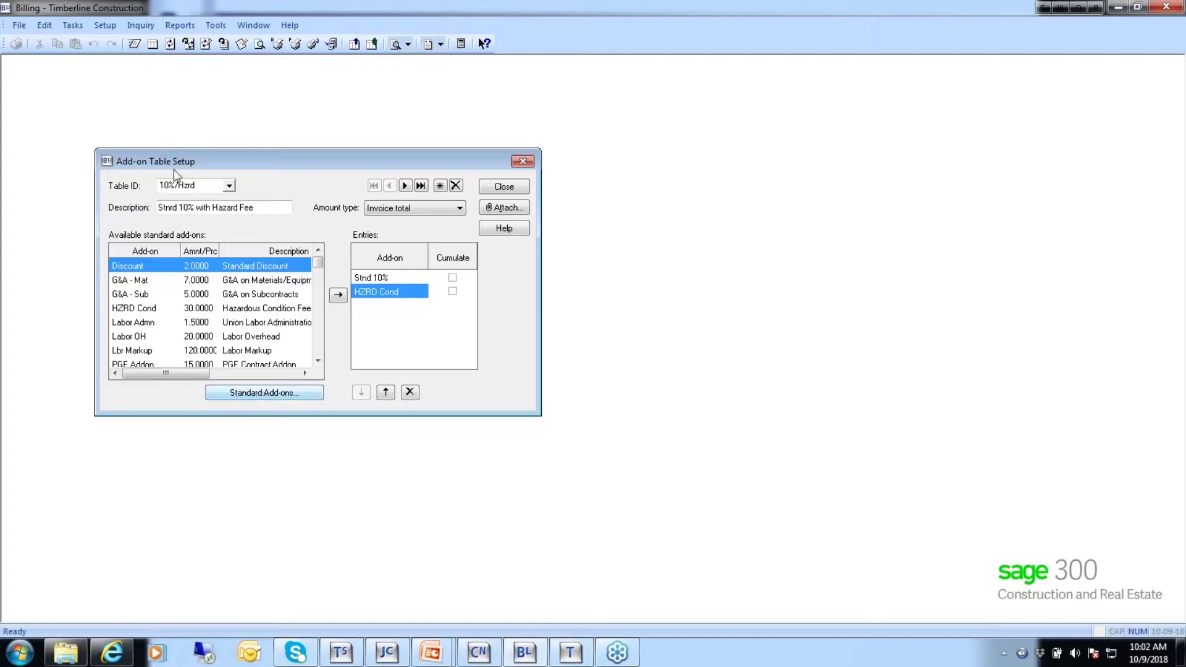
{"action": "left_click", "coordinate": [505, 187]}
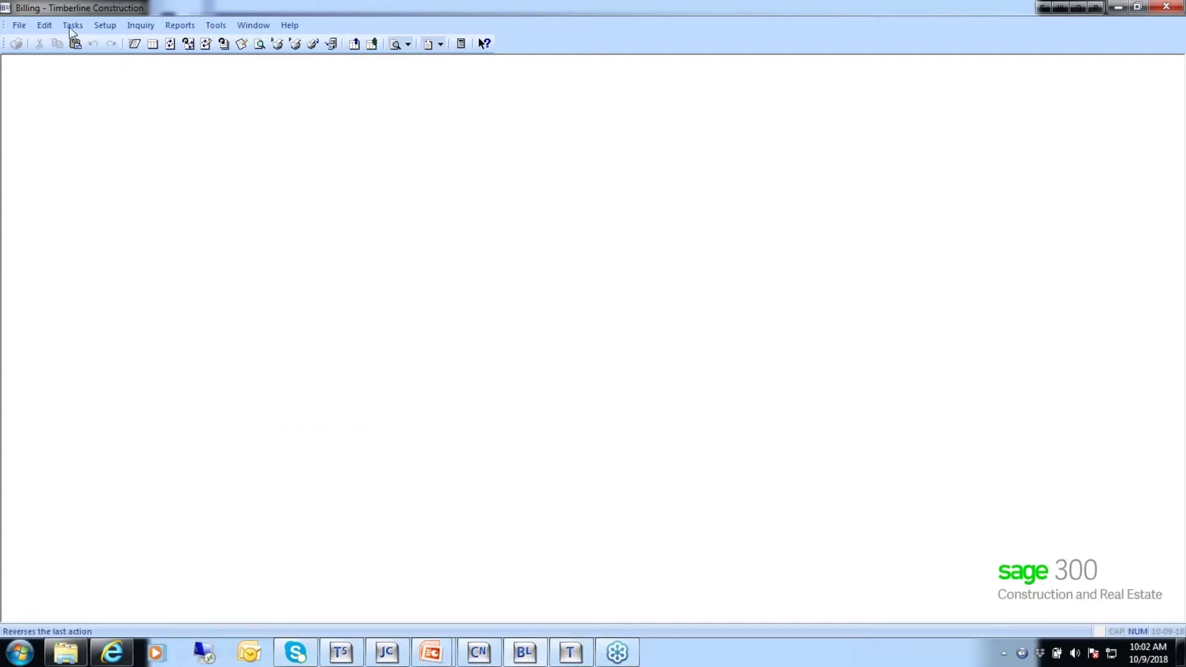
Open the standard item setup, check the existing items, and insert a new standard item with the ID Class Add.
{"action": "left_click", "coordinate": [105, 25]}
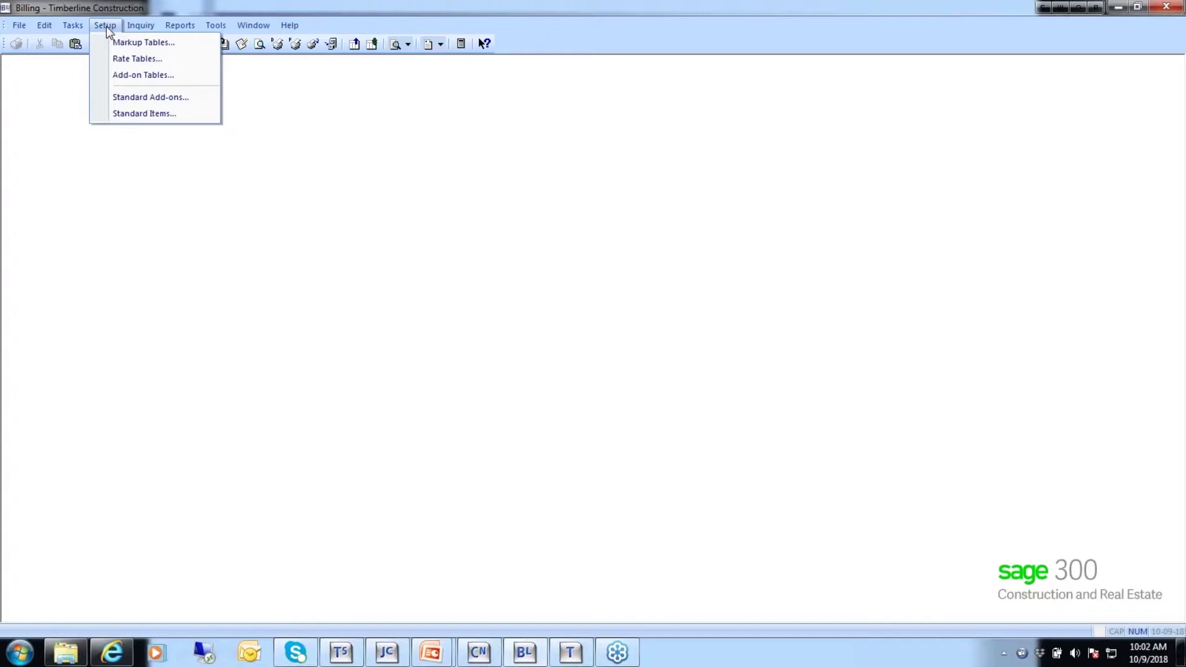
{"action": "left_click", "coordinate": [123, 114]}
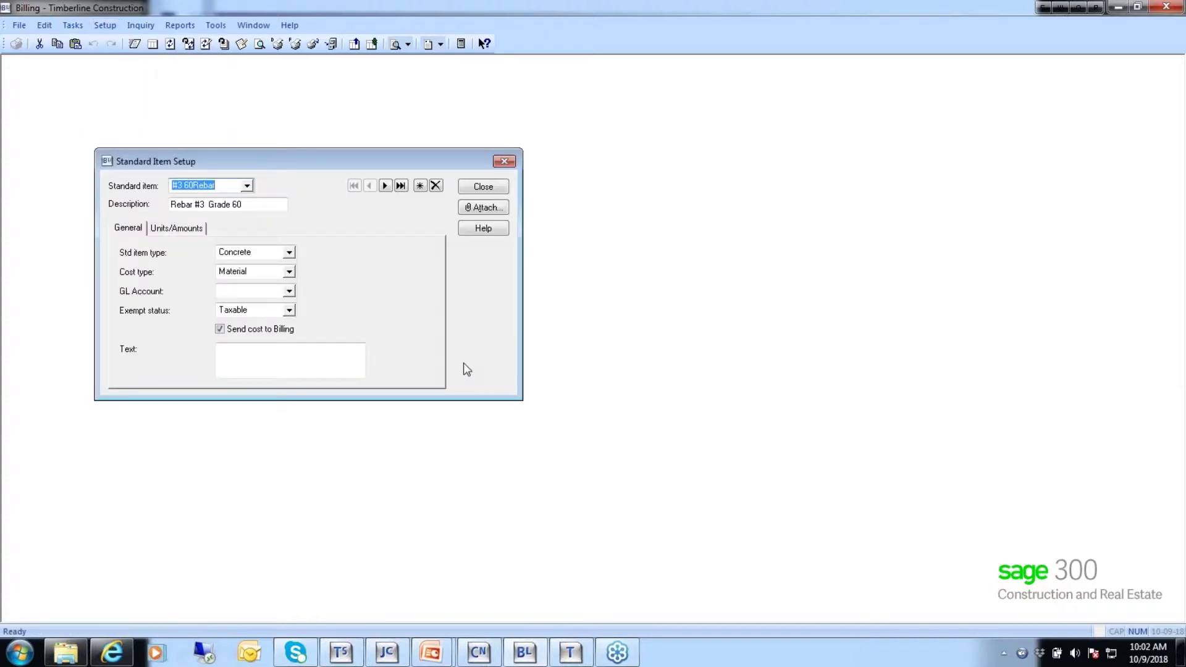
{"action": "left_click", "coordinate": [247, 186]}
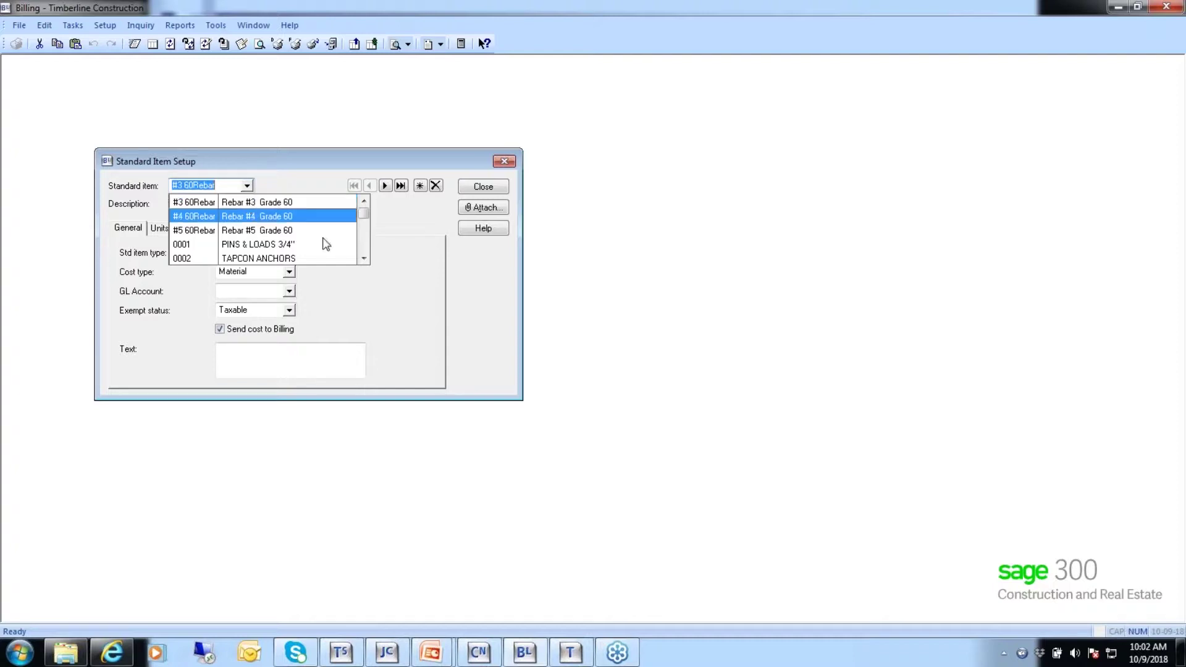
{"action": "left_click", "coordinate": [404, 224]}
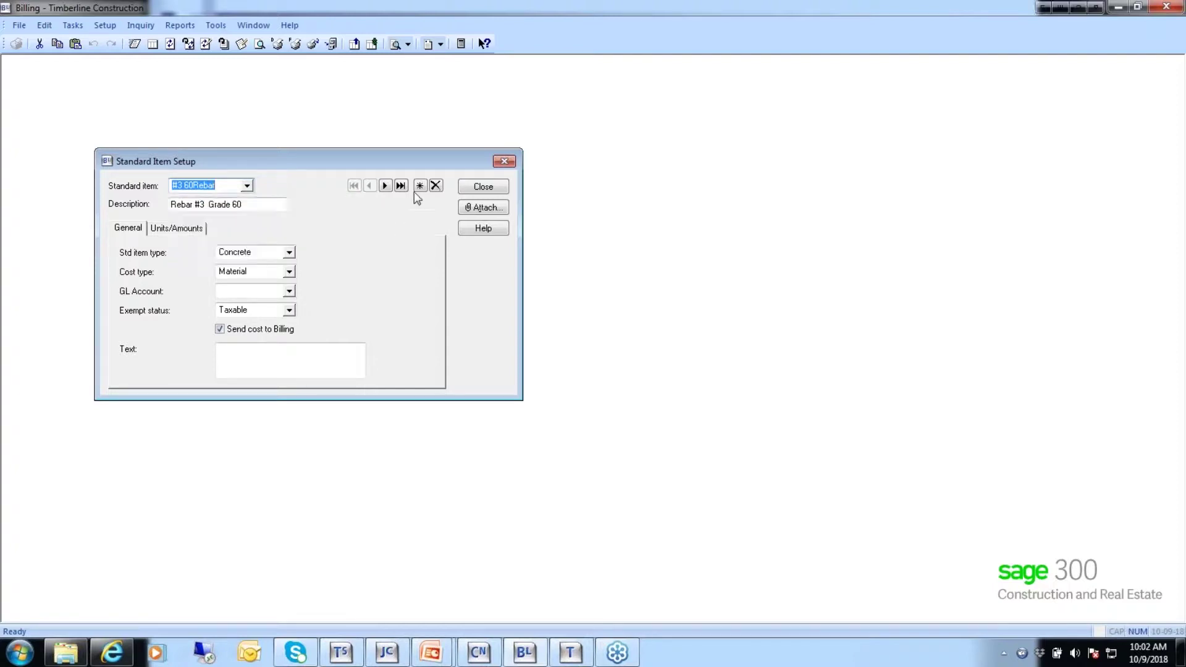
{"action": "left_click", "coordinate": [420, 186]}
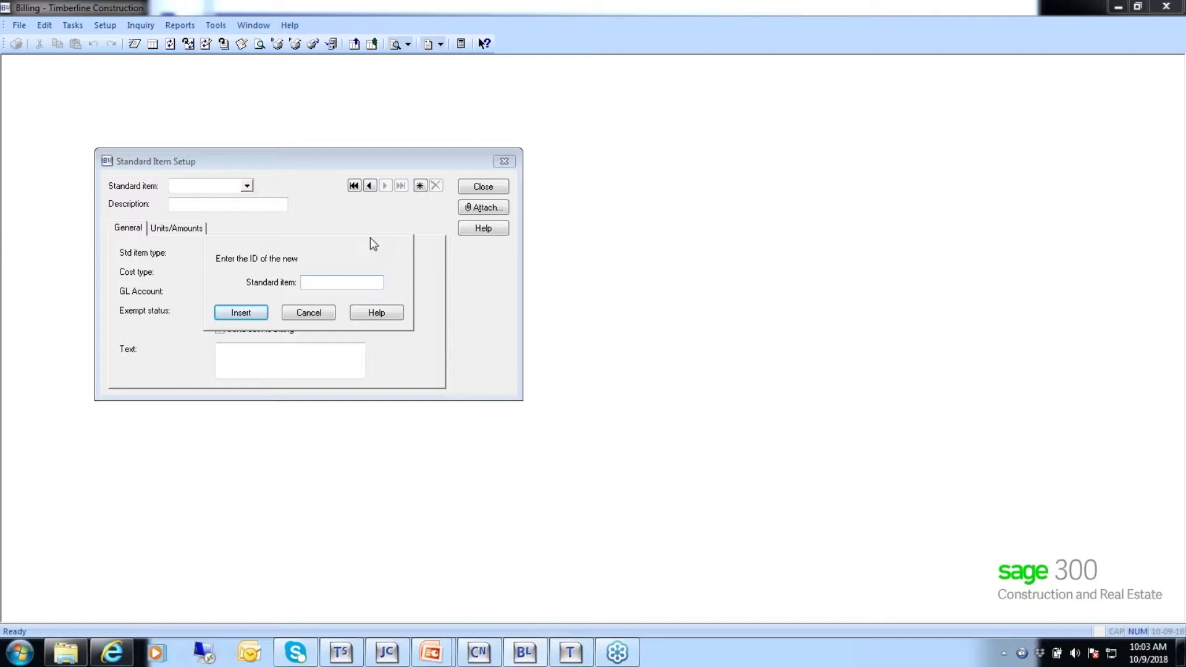
{"action": "type", "text": "Class Addo"}
{"action": "key", "text": "BackSpace"}
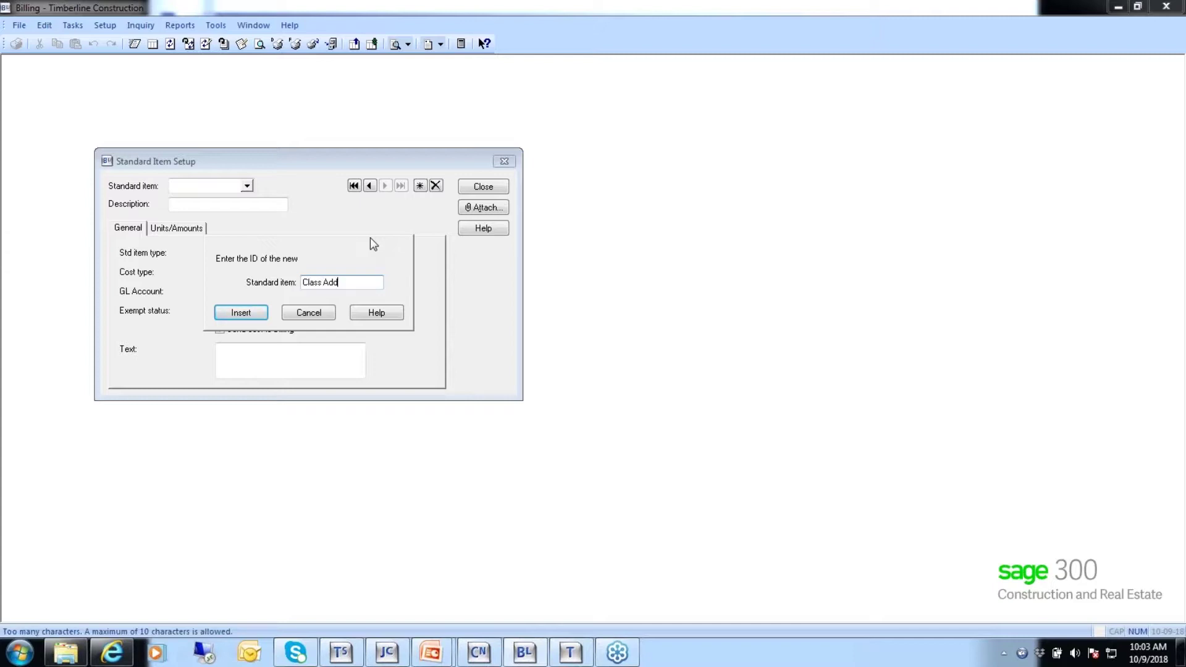
{"action": "left_click", "coordinate": [251, 314]}
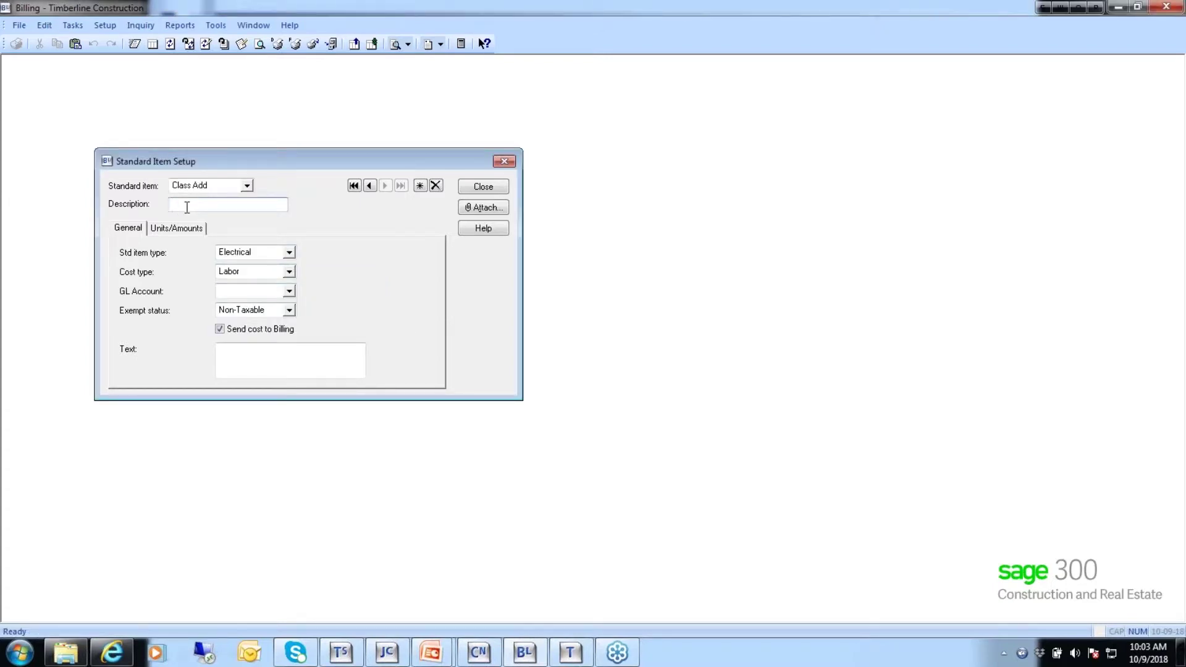
Describe the Class Add standard item as Class Addon and set its cost type to Other.
{"action": "type", "text": "Class Addo"}
{"action": "key", "text": "BackSpace"}
{"action": "type", "text": "on"}
{"action": "left_click", "coordinate": [289, 273]}
{"action": "left_click", "coordinate": [290, 272]}
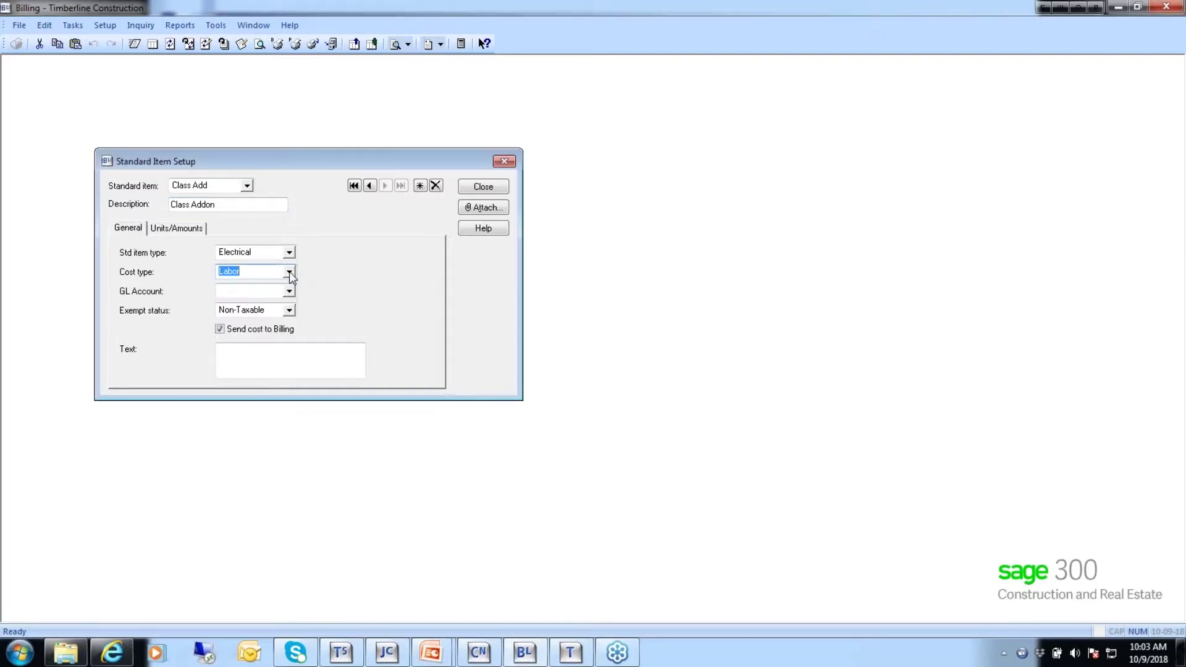
{"action": "left_click", "coordinate": [290, 272]}
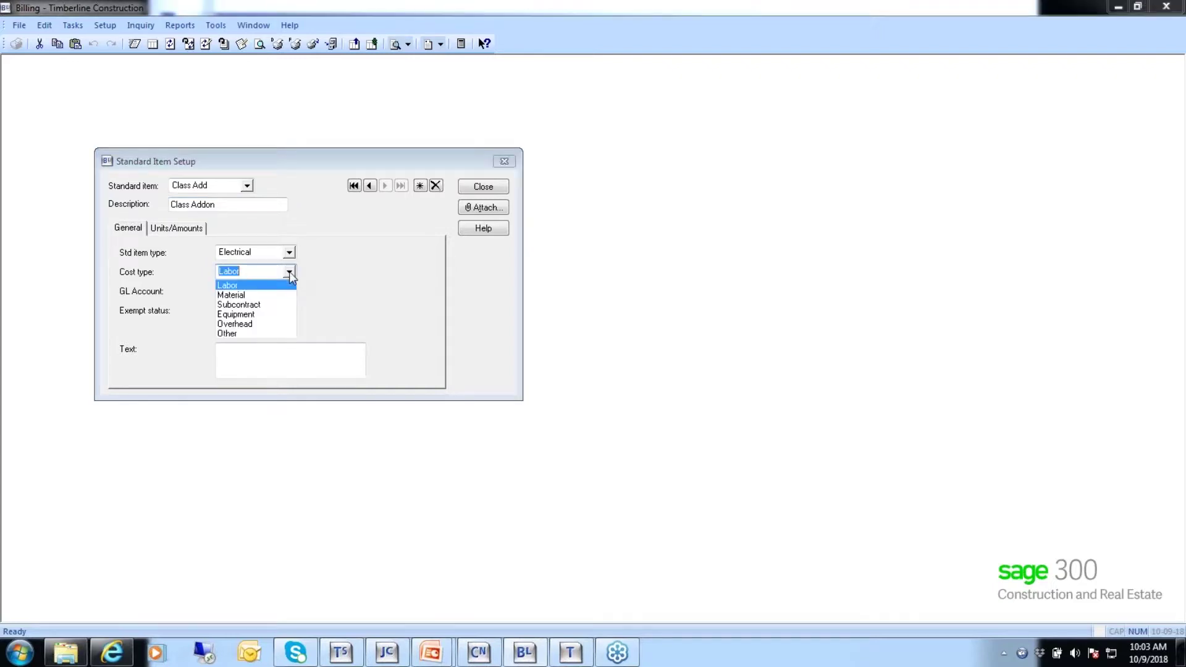
{"action": "left_click", "coordinate": [226, 334]}
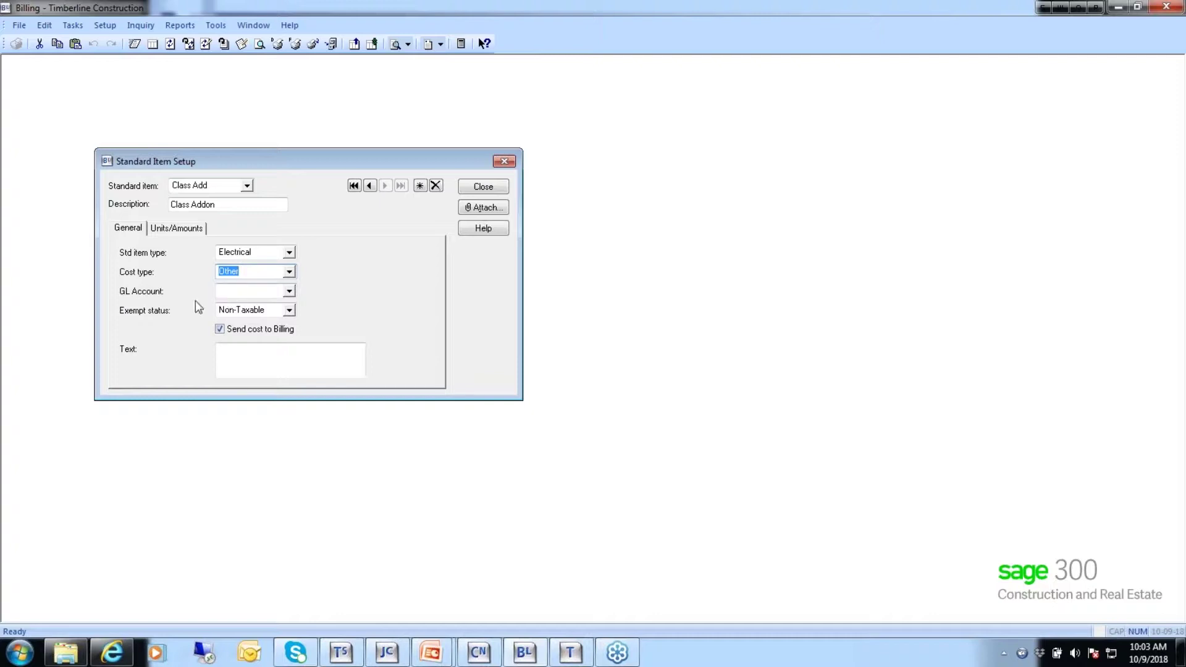
Try to set the GL account of the Class Add standard item to 4000.
{"action": "left_click", "coordinate": [289, 292]}
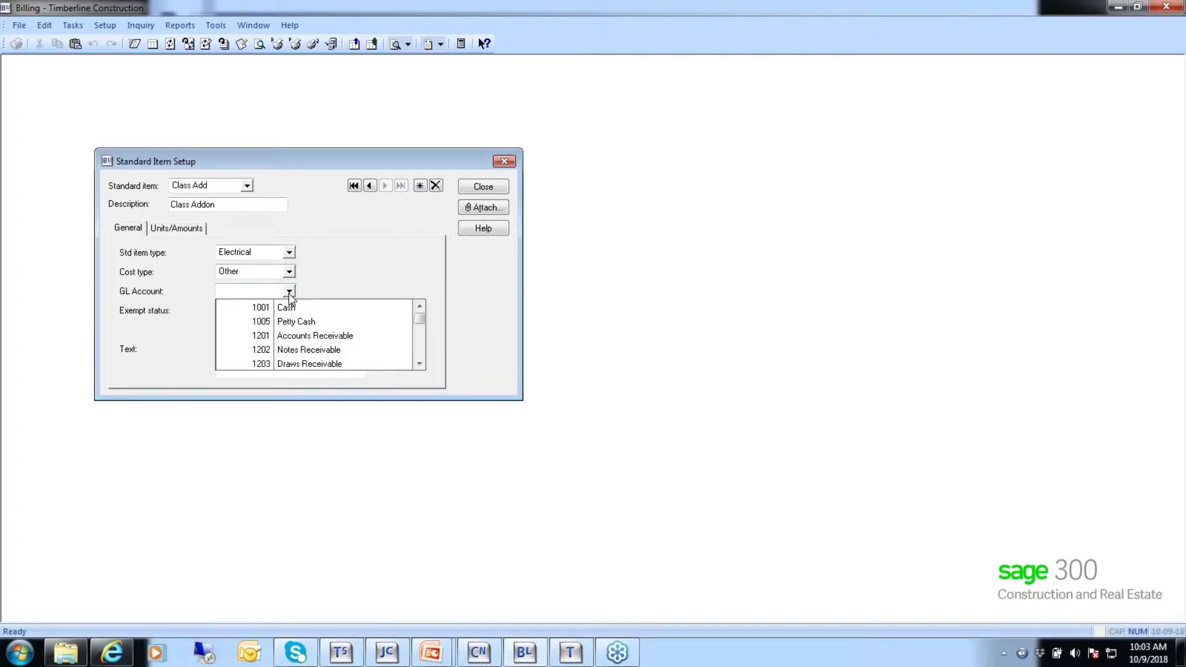
{"action": "type", "text": "40"}
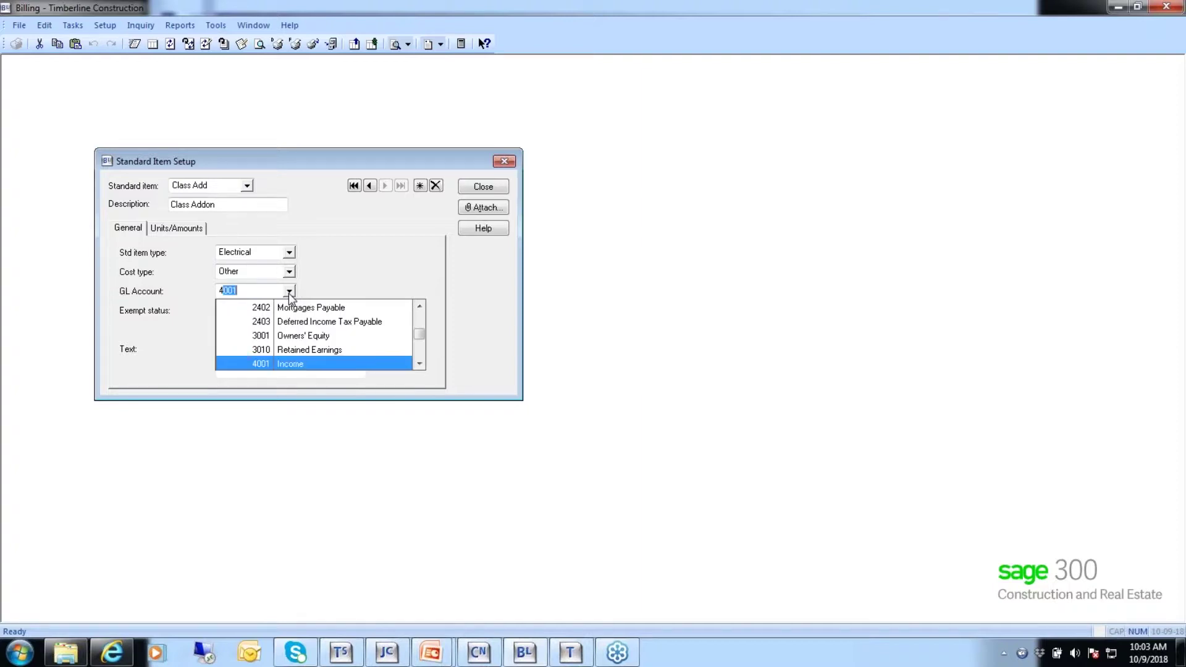
{"action": "type", "text": "0"}
{"action": "left_click", "coordinate": [209, 320]}
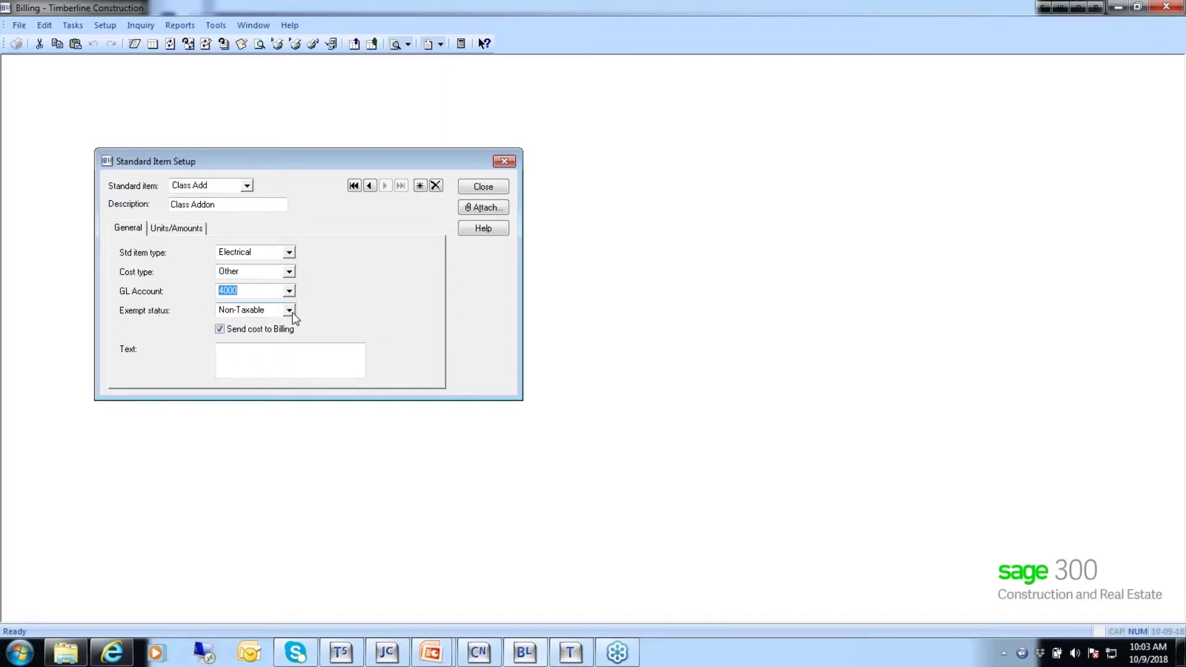
{"action": "left_click", "coordinate": [165, 228]}
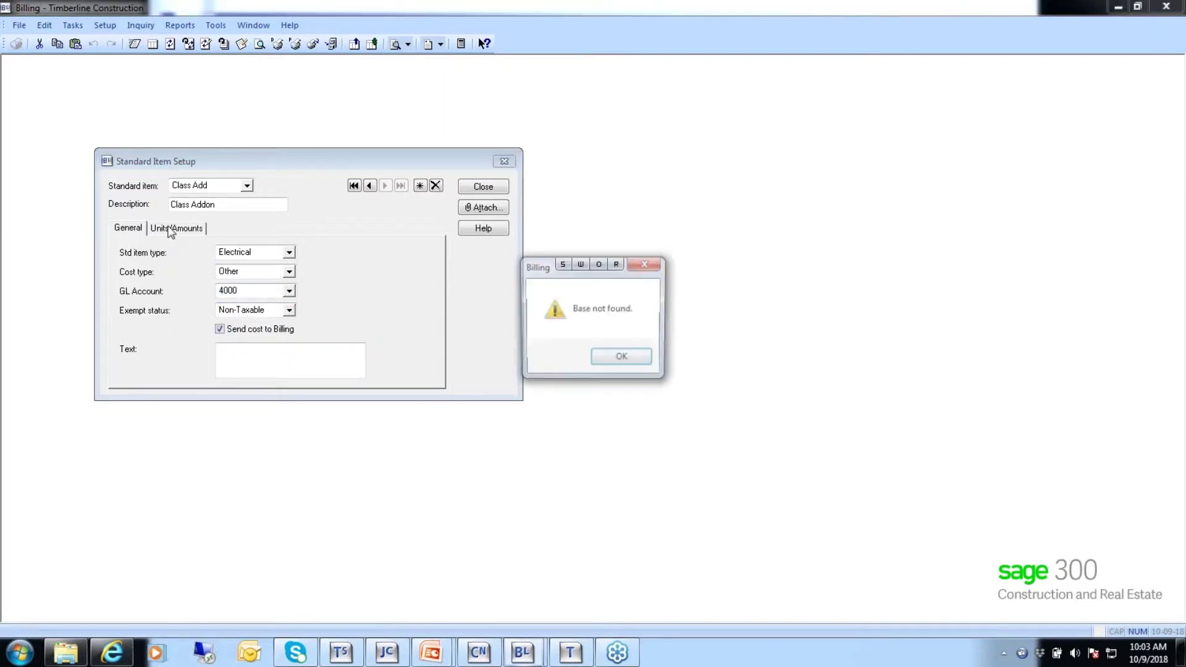
{"action": "left_click", "coordinate": [611, 356]}
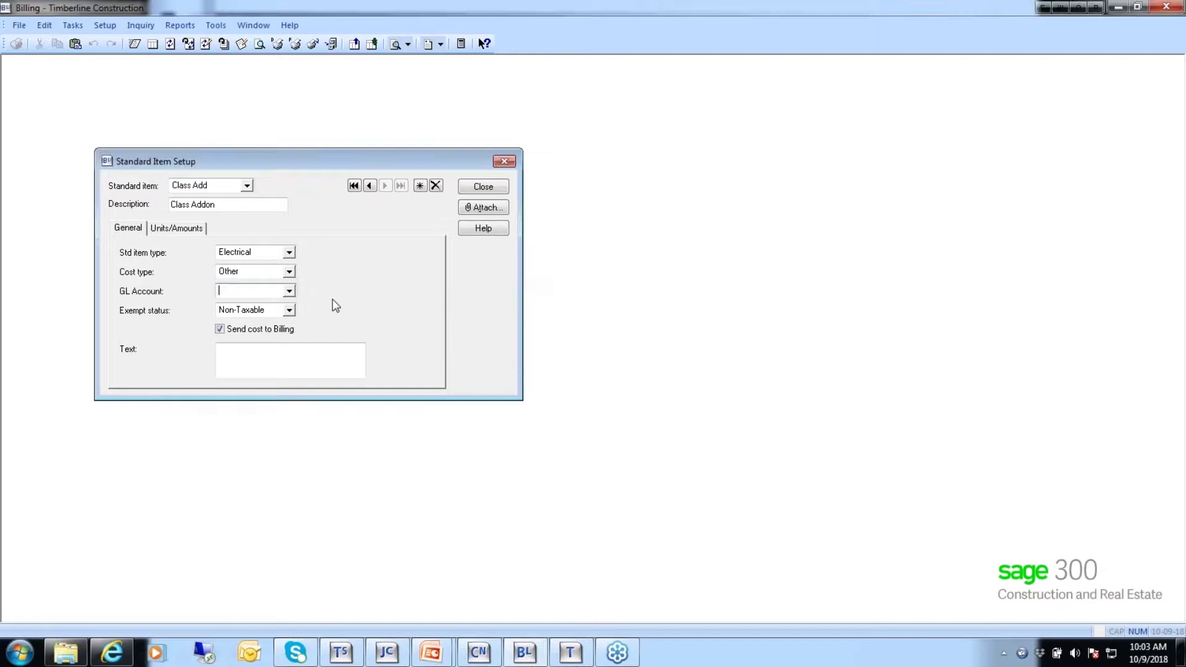
Set the GL account of the Class Add standard item to 4001, Income.
{"action": "left_click", "coordinate": [289, 292]}
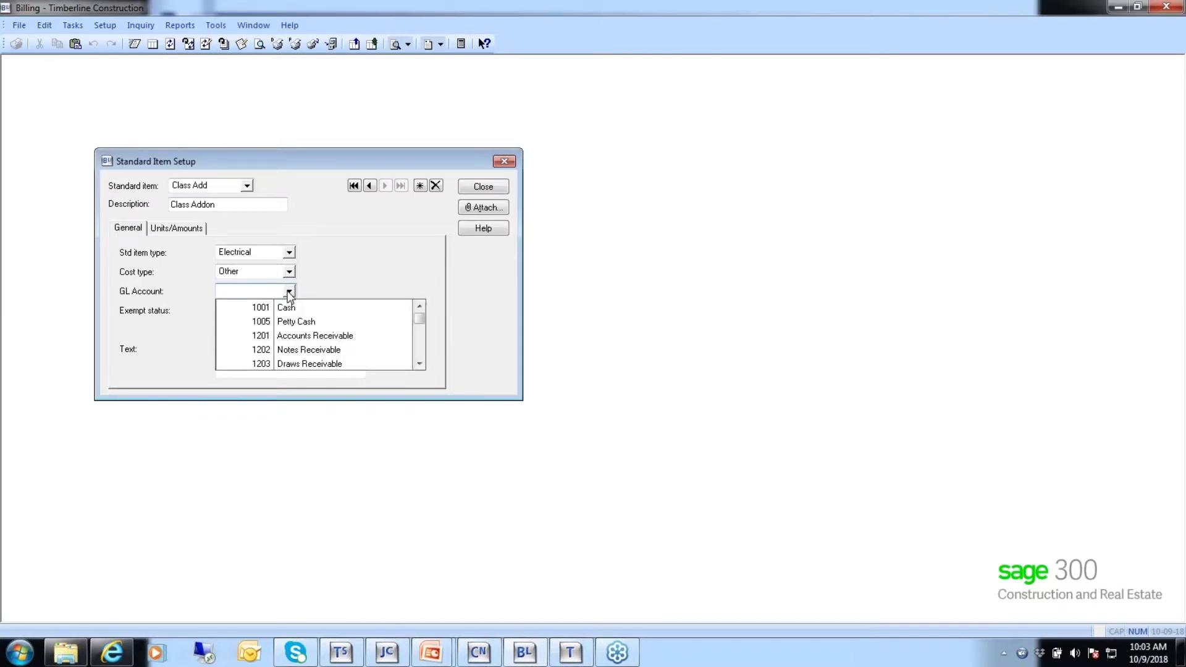
{"action": "type", "text": "4001"}
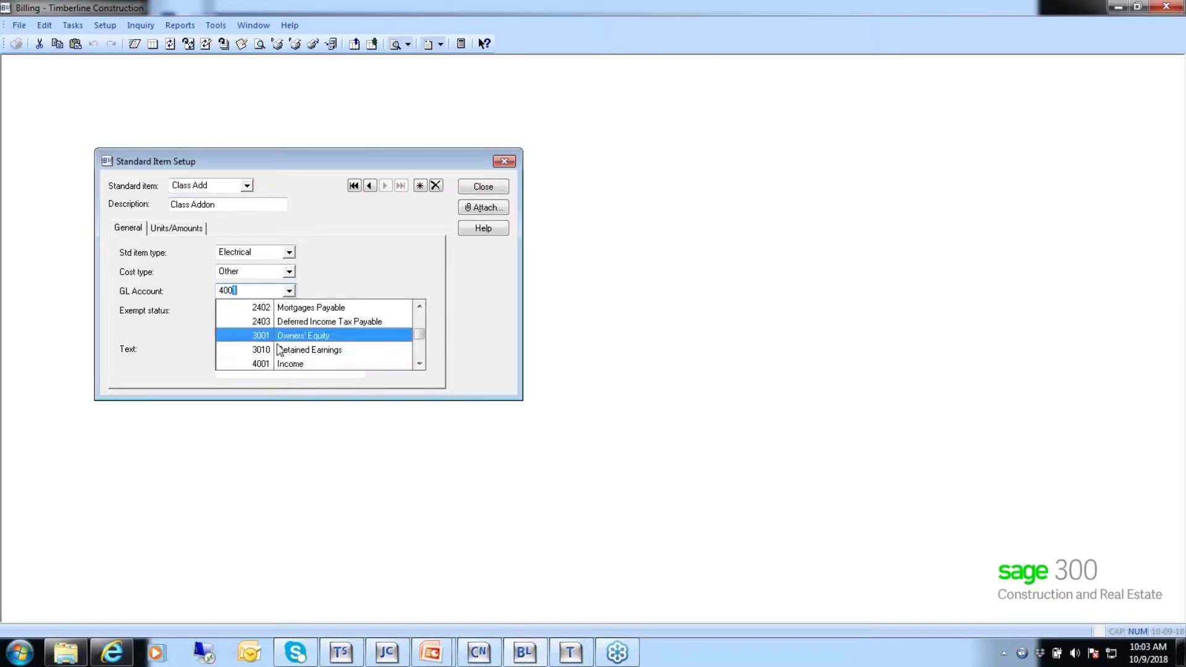
{"action": "left_click", "coordinate": [278, 364]}
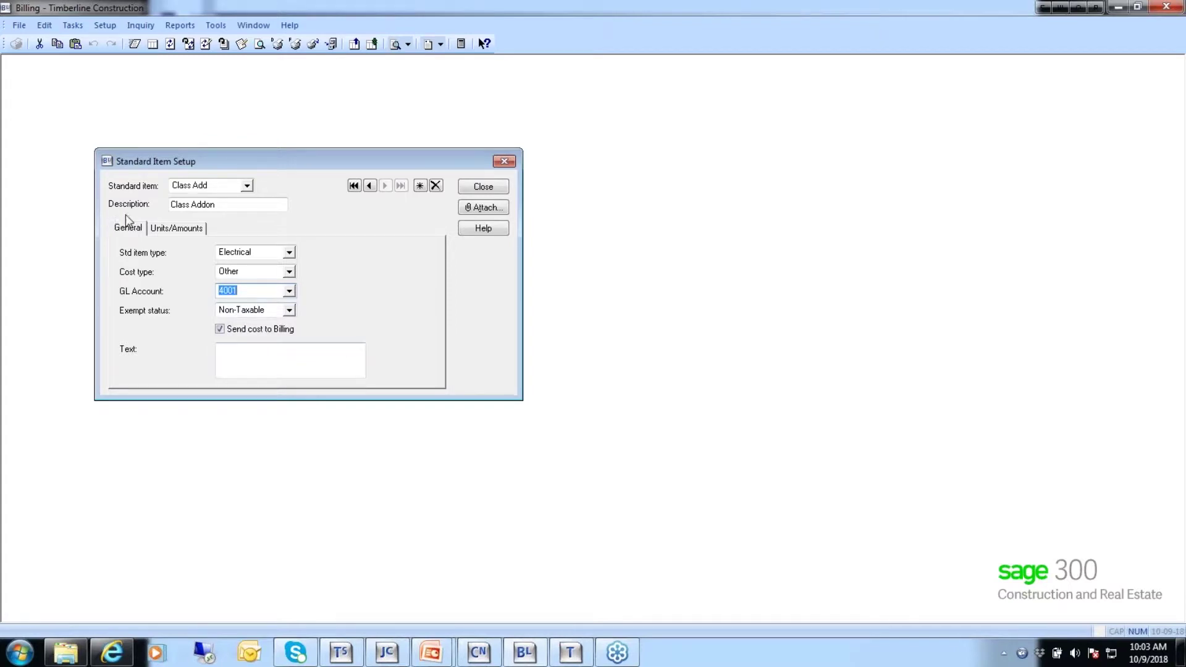
Enter a price amount of 150.00 for the Class Add standard item, recheck its general settings, and close the standard item setup.
{"action": "left_click", "coordinate": [163, 229]}
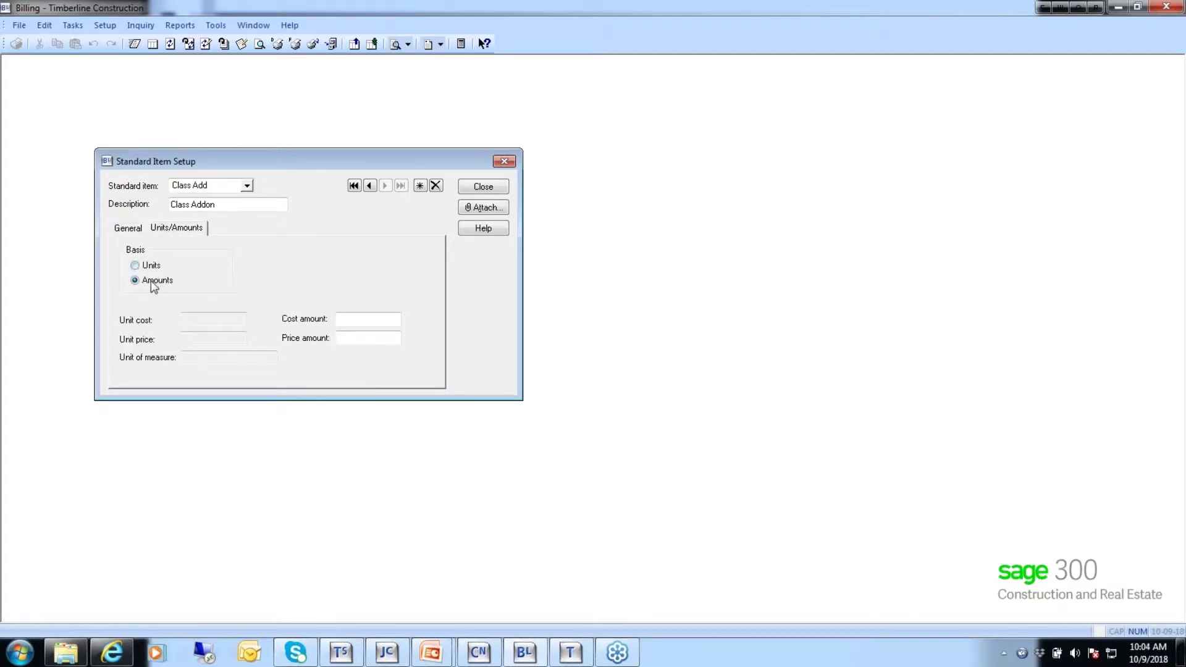
{"action": "left_click", "coordinate": [339, 320]}
{"action": "left_click", "coordinate": [351, 341]}
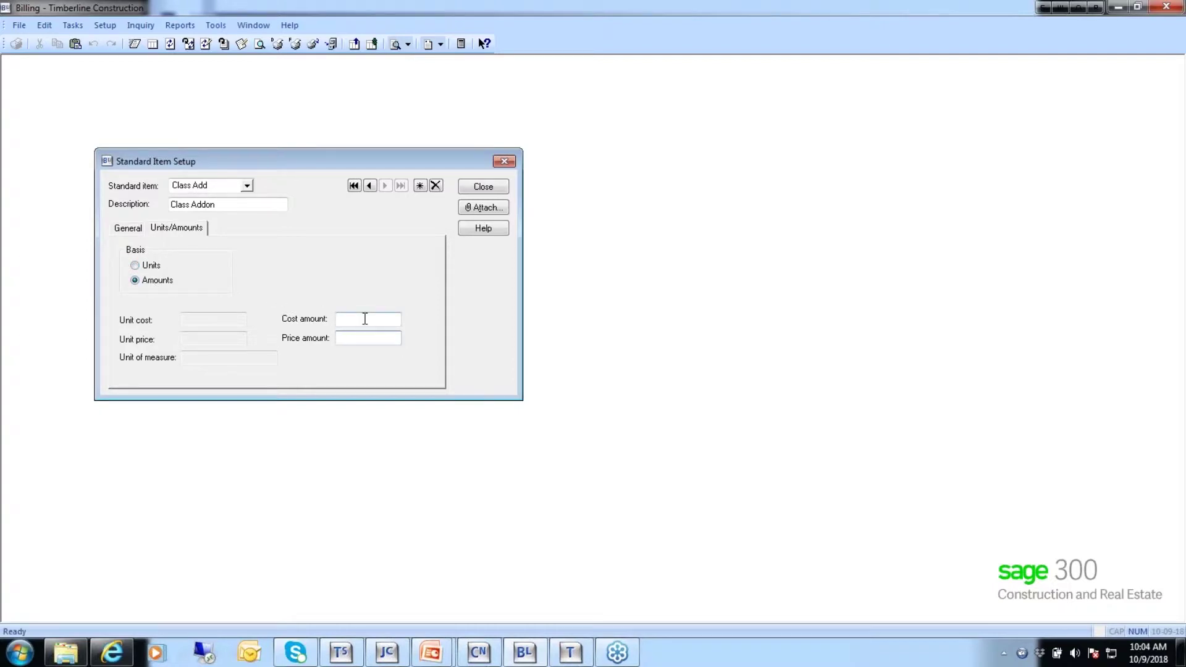
{"action": "type", "text": "150.00"}
{"action": "key", "text": "Tab"}
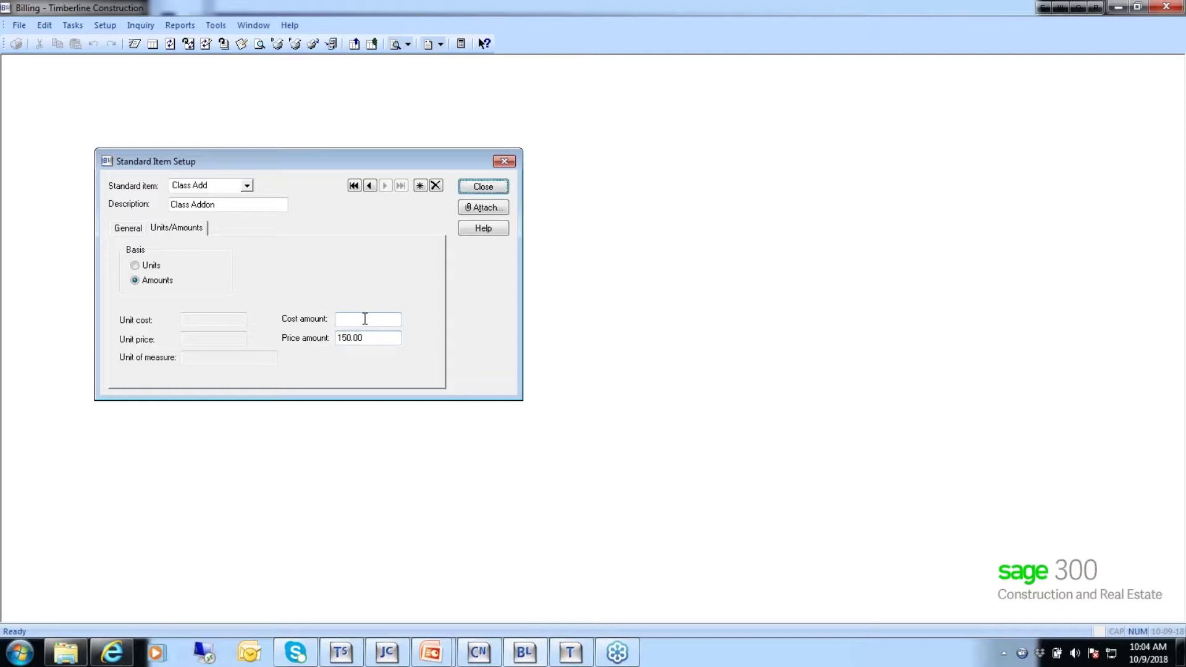
{"action": "left_click", "coordinate": [127, 228]}
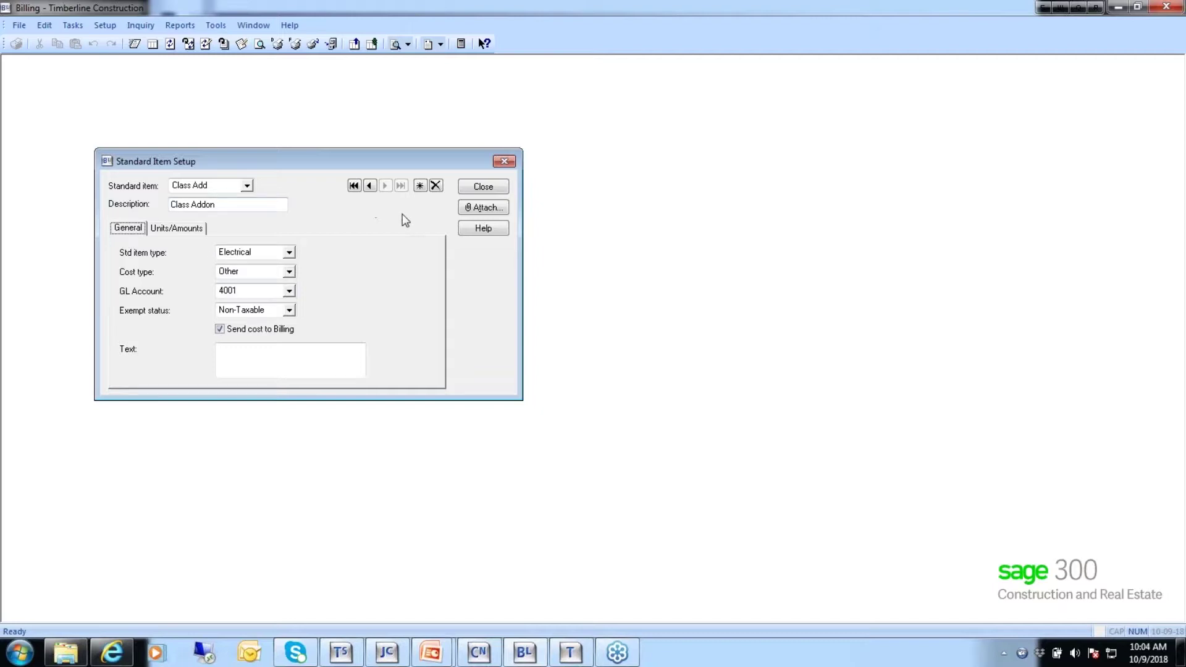
{"action": "left_click", "coordinate": [483, 186]}
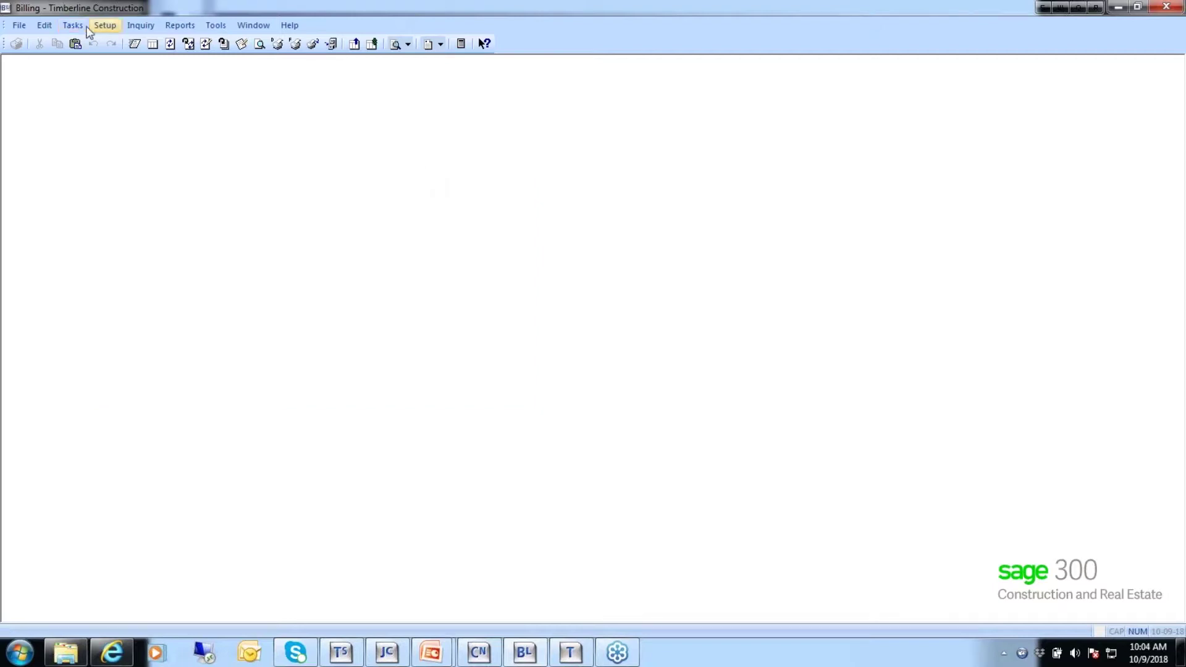
Open the standard add-on setup and insert a new add-on with the ID Class add.
{"action": "left_click", "coordinate": [106, 26]}
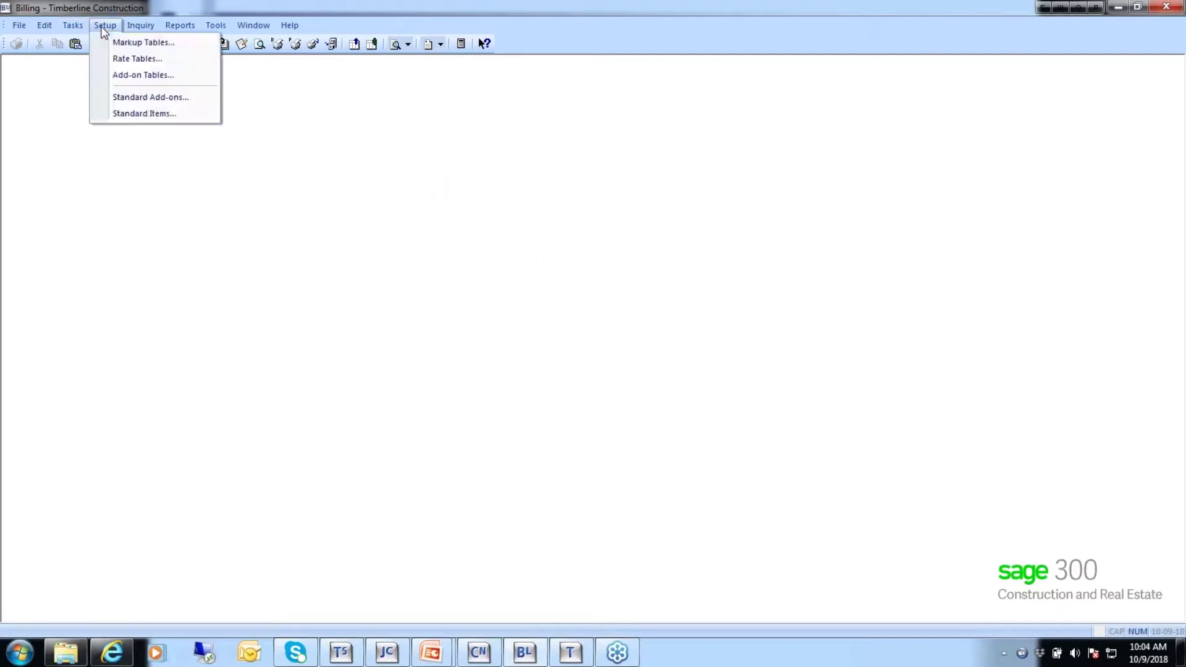
{"action": "left_click", "coordinate": [114, 99]}
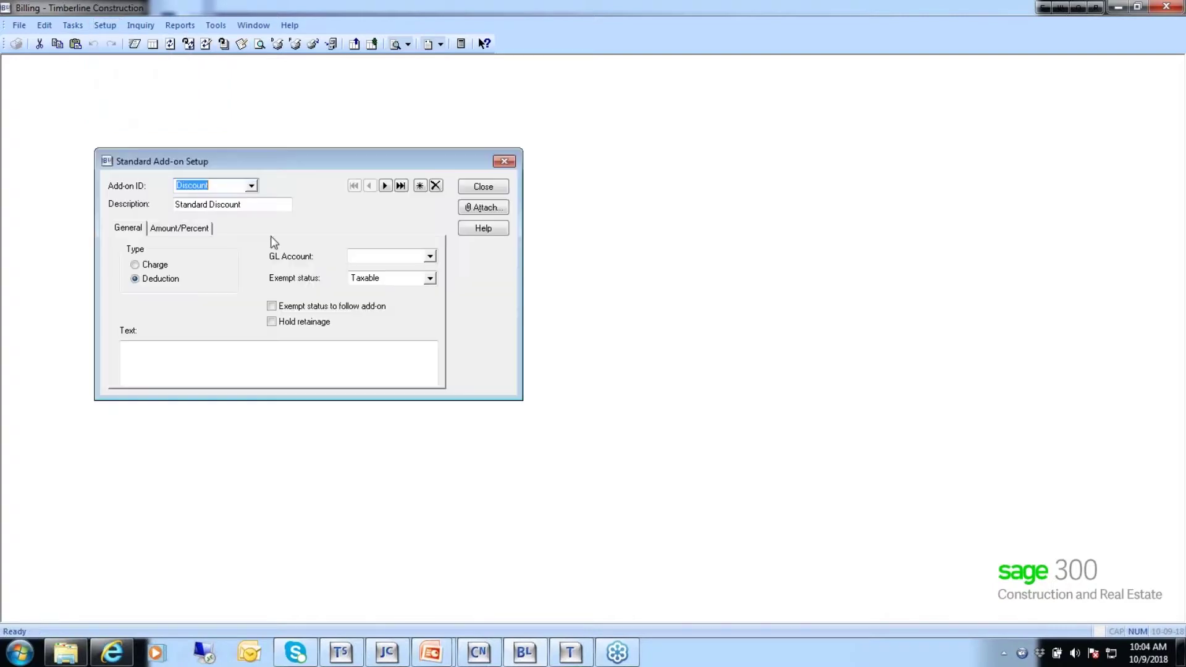
{"action": "left_click", "coordinate": [420, 186]}
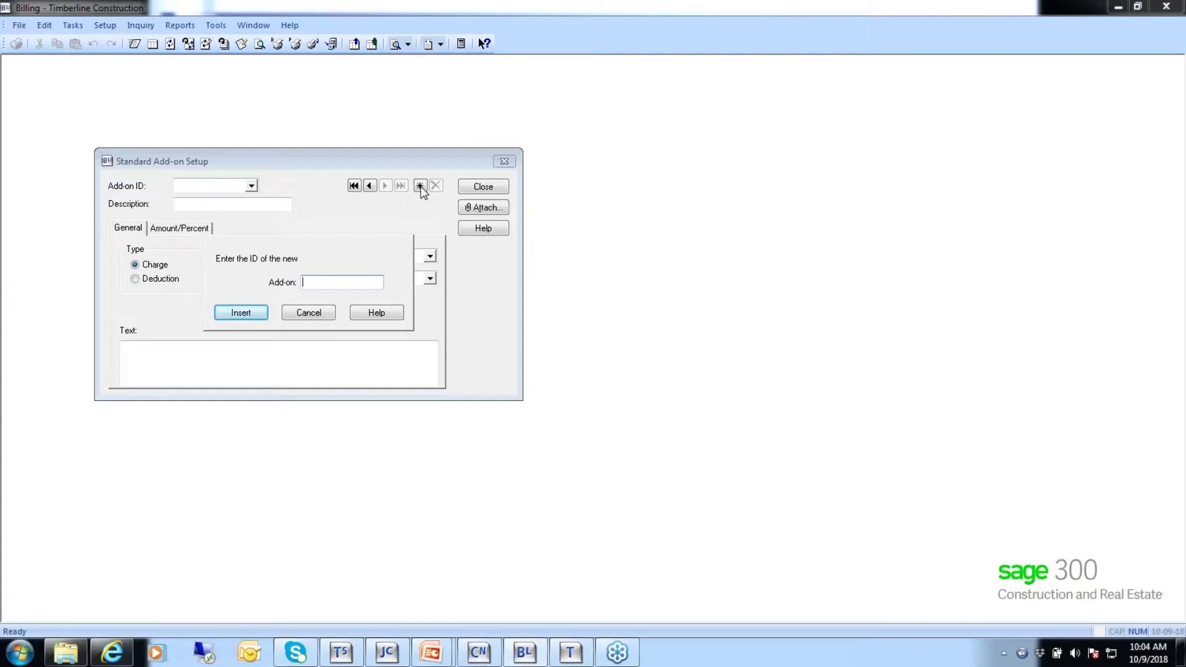
{"action": "type", "text": "Class add"}
{"action": "left_click", "coordinate": [256, 309]}
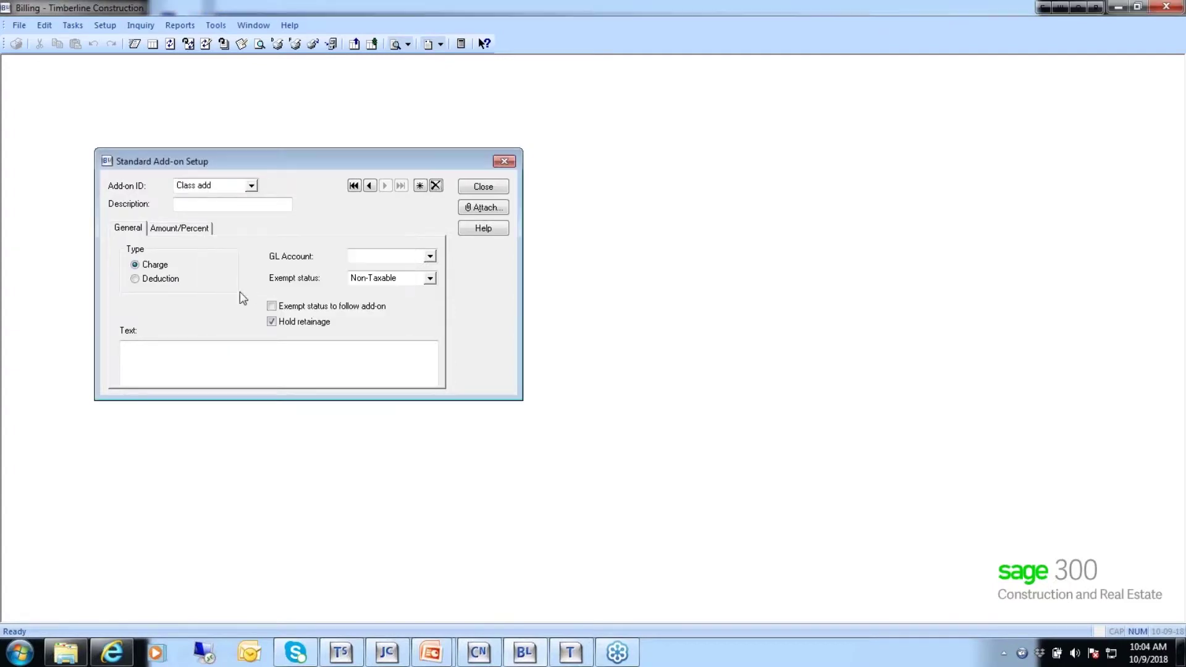
Describe the Class add add-on as Admin Fee, set it to a 10 percent basis, and close the add-on setup.
{"action": "left_click", "coordinate": [183, 203]}
{"action": "type", "text": "Admin Fee"}
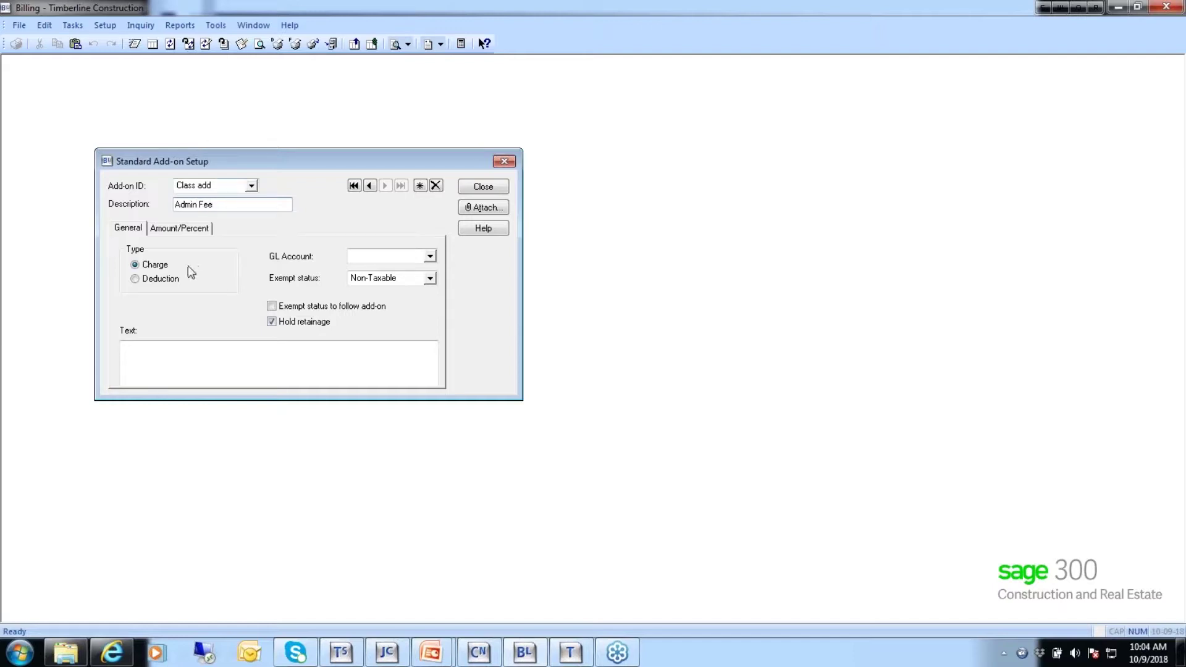
{"action": "left_click", "coordinate": [179, 228]}
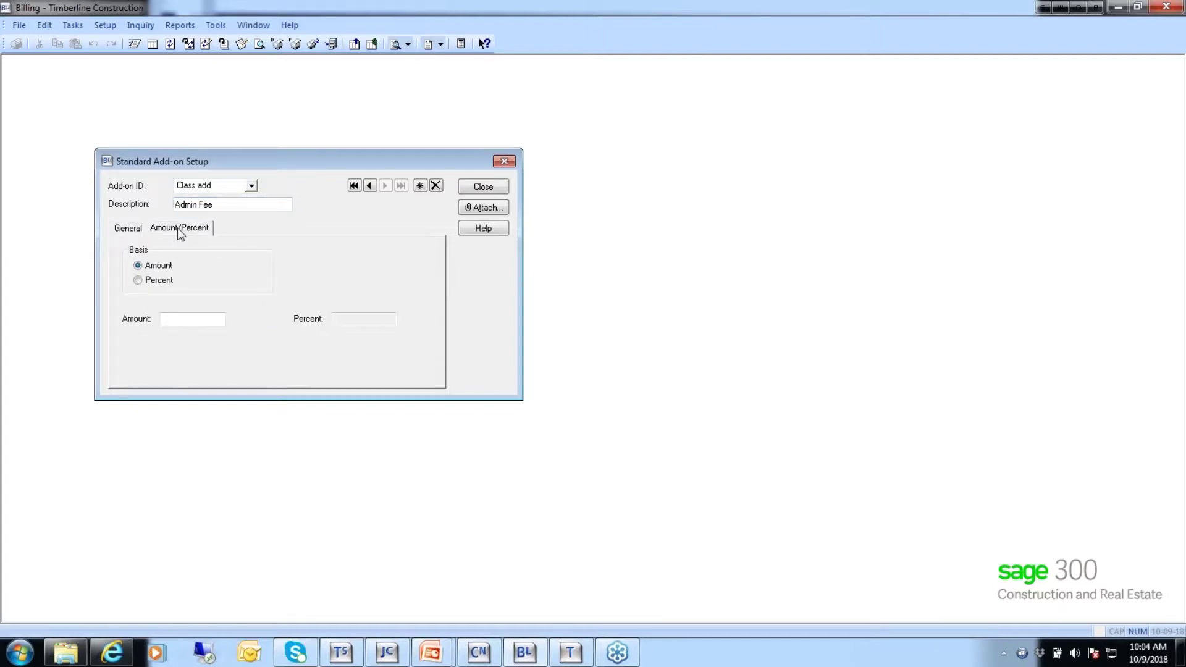
{"action": "left_click", "coordinate": [138, 280]}
{"action": "left_click", "coordinate": [341, 318]}
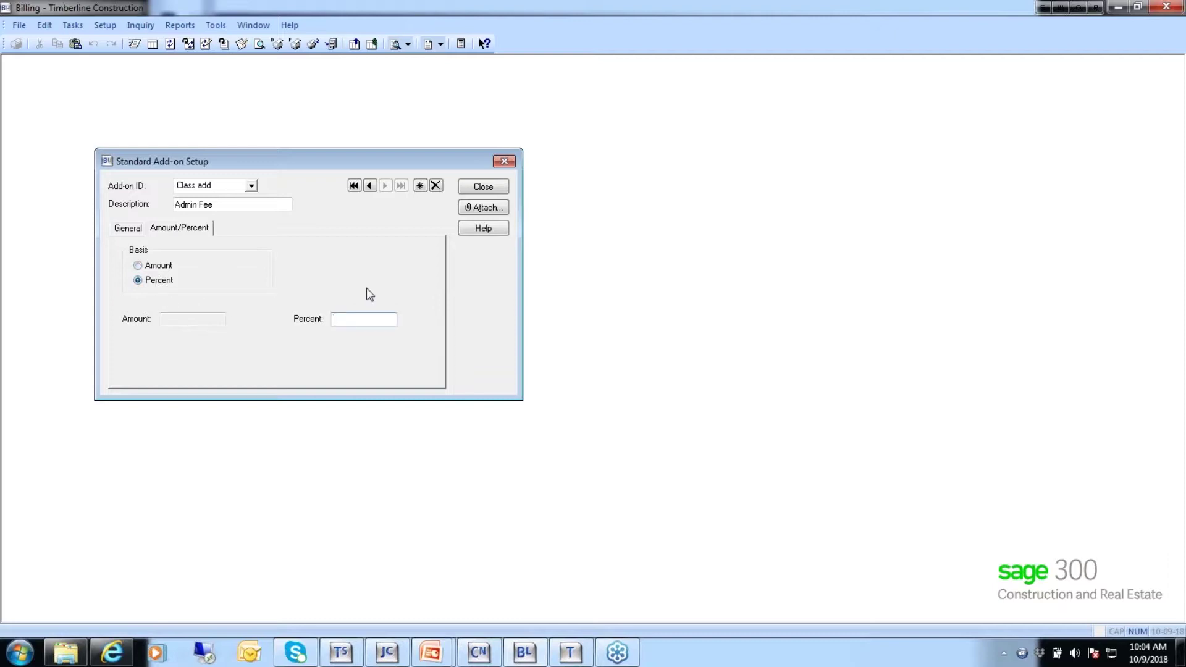
{"action": "key", "text": "Tab"}
{"action": "left_click", "coordinate": [479, 187]}
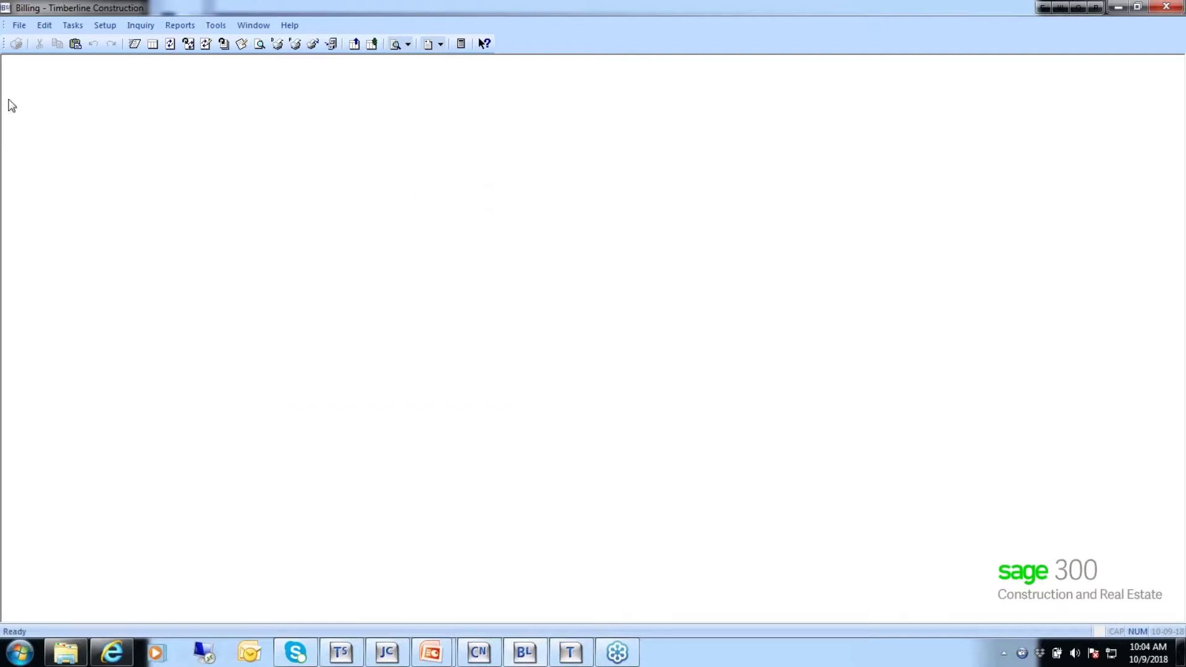
Reopen the standard add-on setup to check the saved Class add entry, and close it again.
{"action": "left_click", "coordinate": [102, 26]}
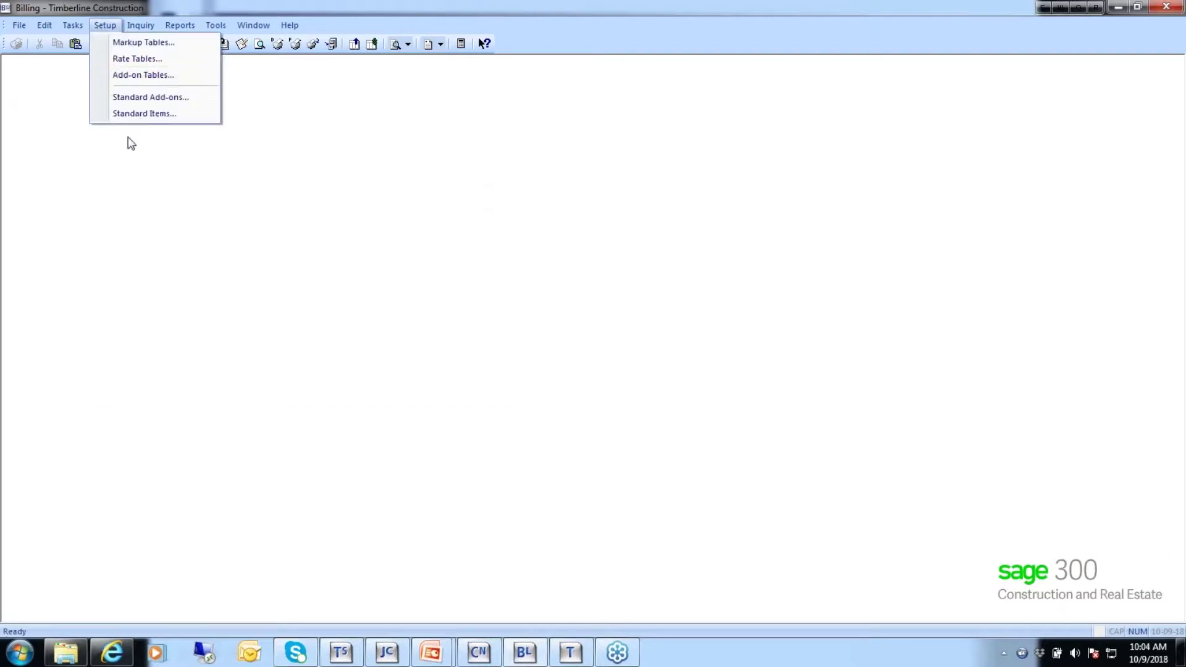
{"action": "left_click", "coordinate": [185, 99]}
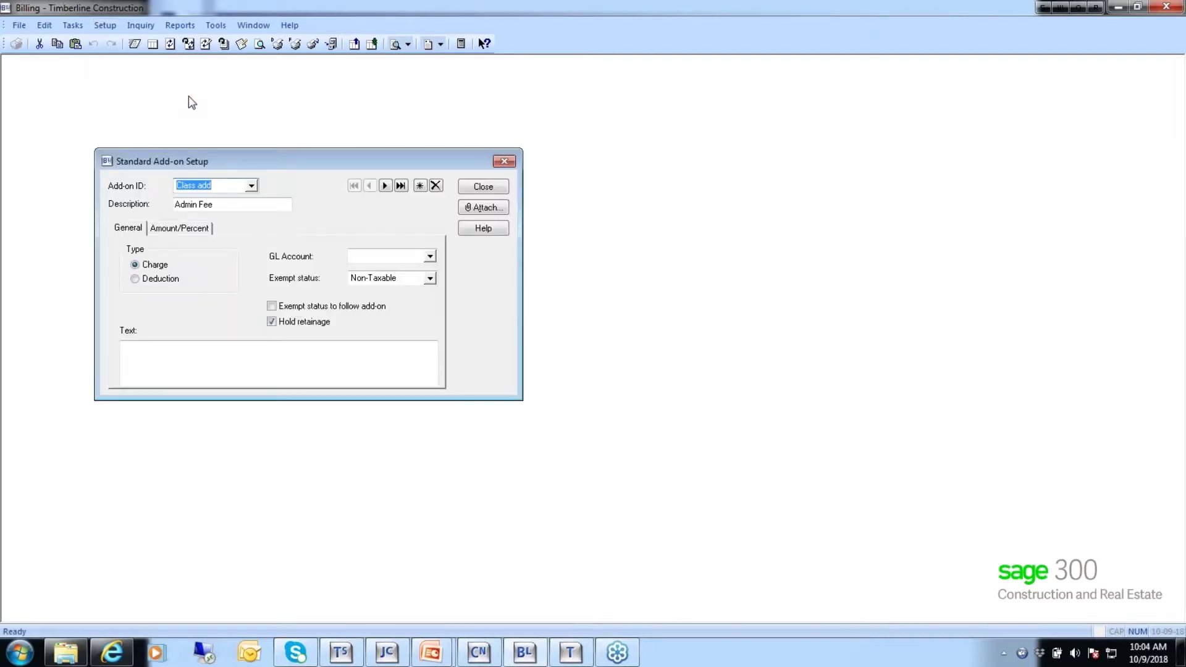
{"action": "left_click", "coordinate": [482, 186]}
Open the add-on table setup and insert a new add-on table with the ID Class tbl.
{"action": "left_click", "coordinate": [104, 26]}
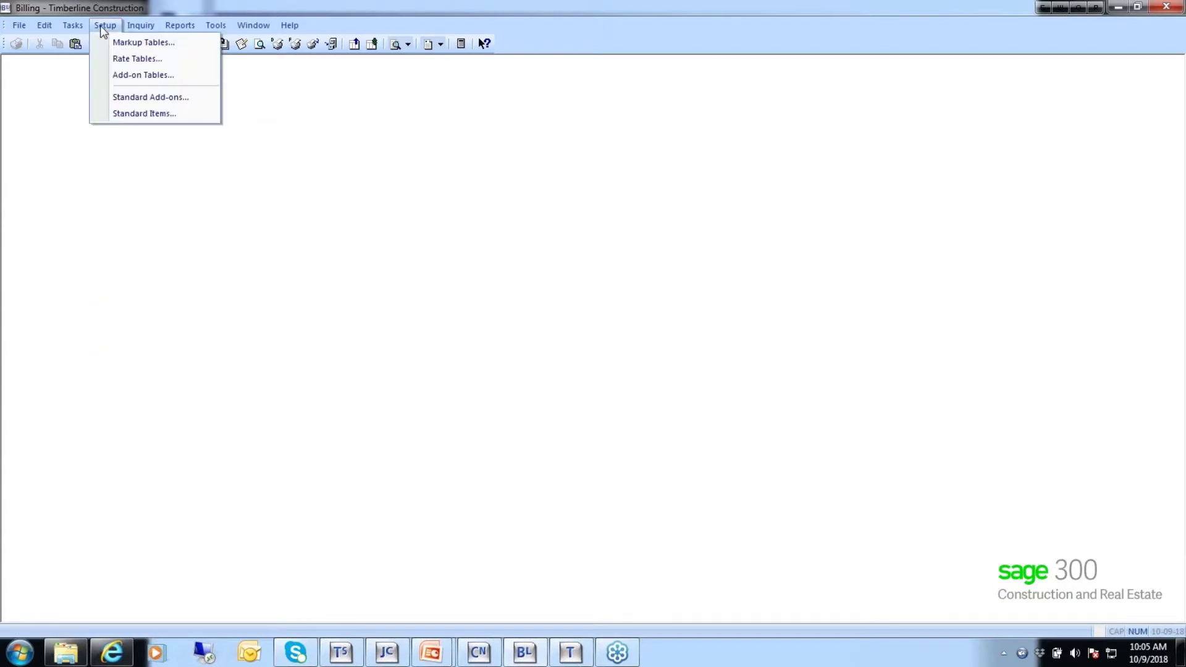
{"action": "left_click", "coordinate": [118, 77]}
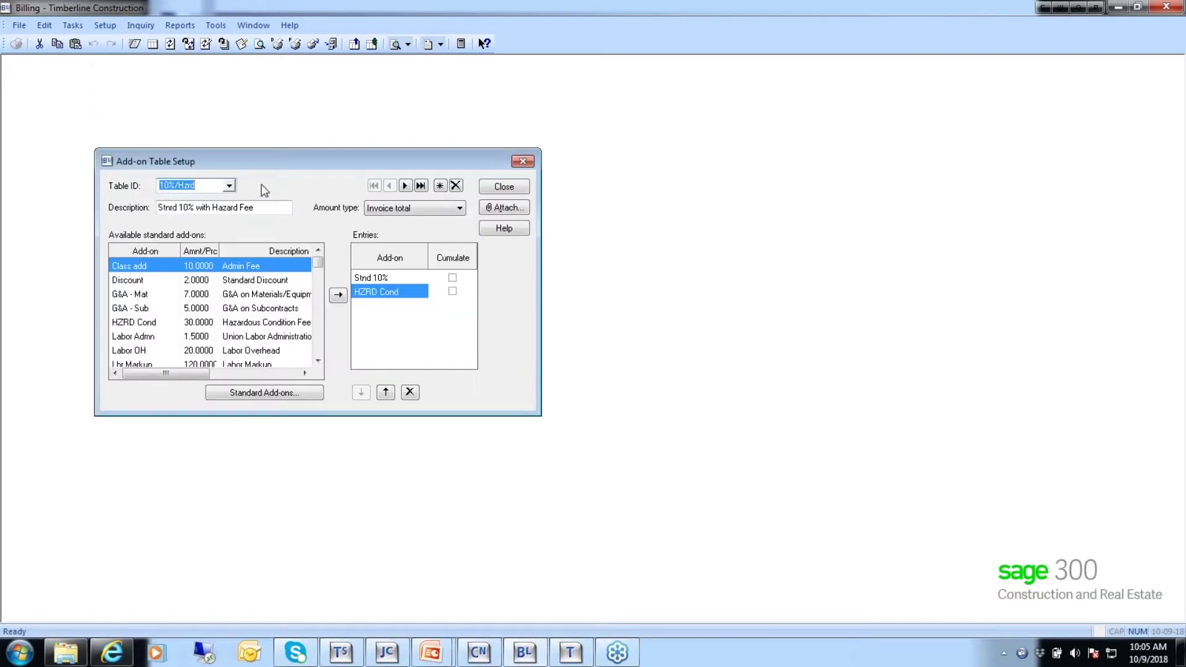
{"action": "left_click", "coordinate": [440, 186]}
{"action": "type", "text": "C"}
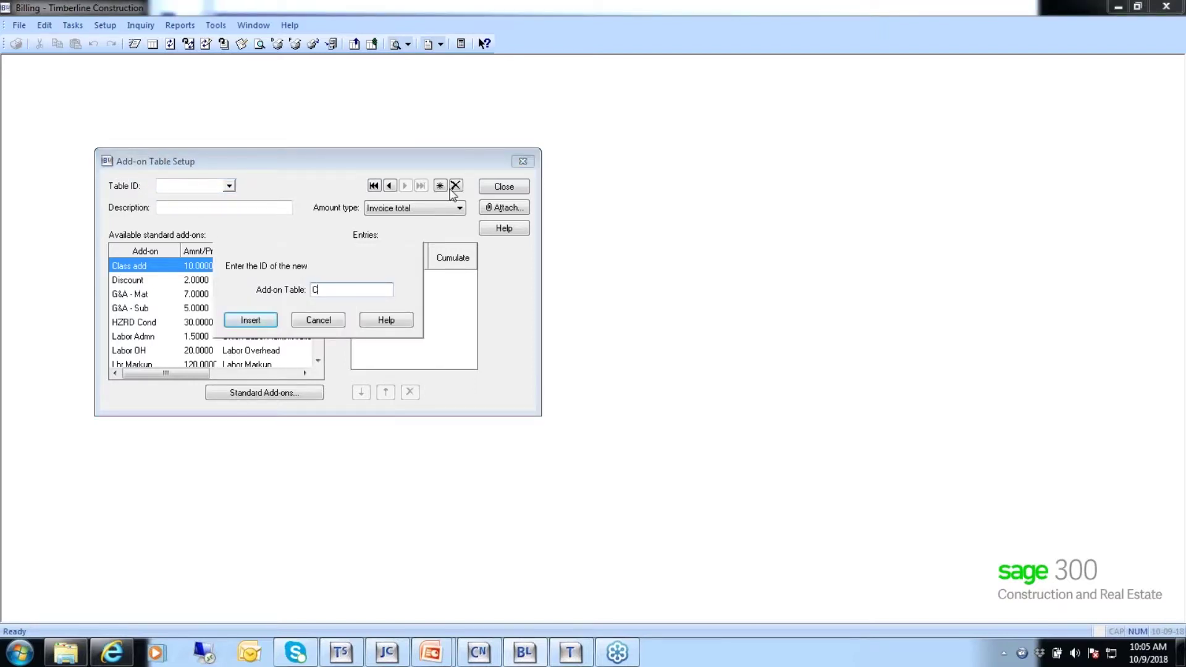
{"action": "type", "text": "lass tbl"}
{"action": "left_click", "coordinate": [241, 319]}
Enter the description Class addon table and add the Class add add-on to the table's Invoice total entries.
{"action": "type", "text": "C"}
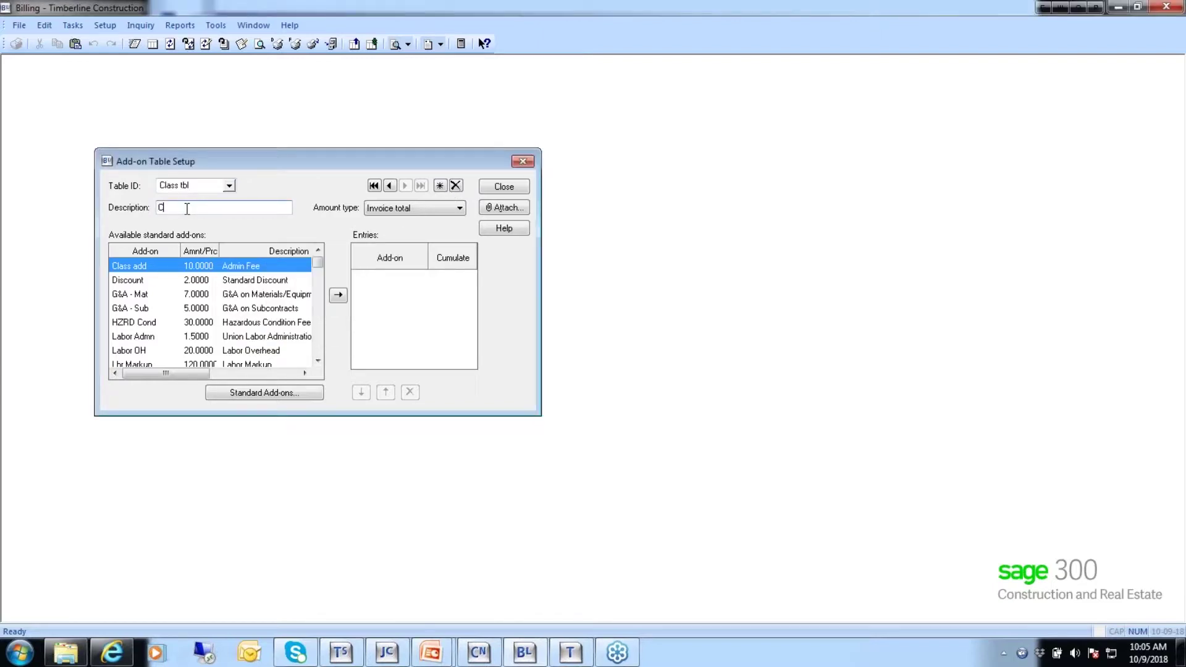
{"action": "type", "text": "lass addon table"}
{"action": "double_click", "coordinate": [195, 265]}
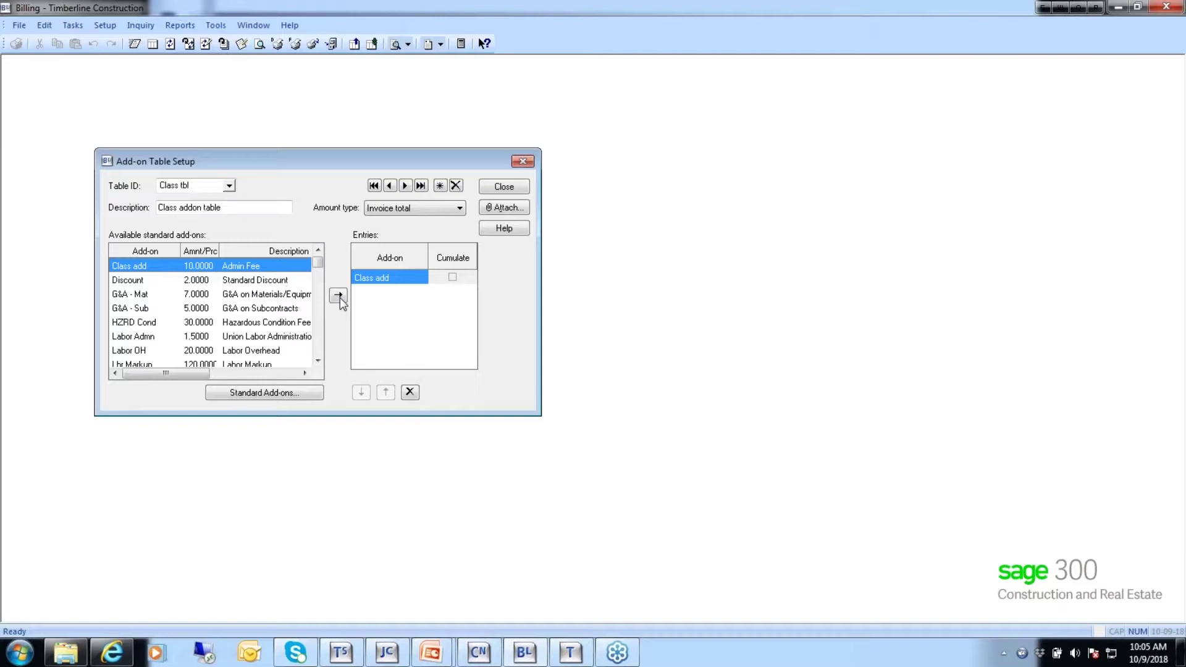
Set the amount type of Class tbl to Contract based and add the Class add add-on to its entries.
{"action": "left_click", "coordinate": [461, 210]}
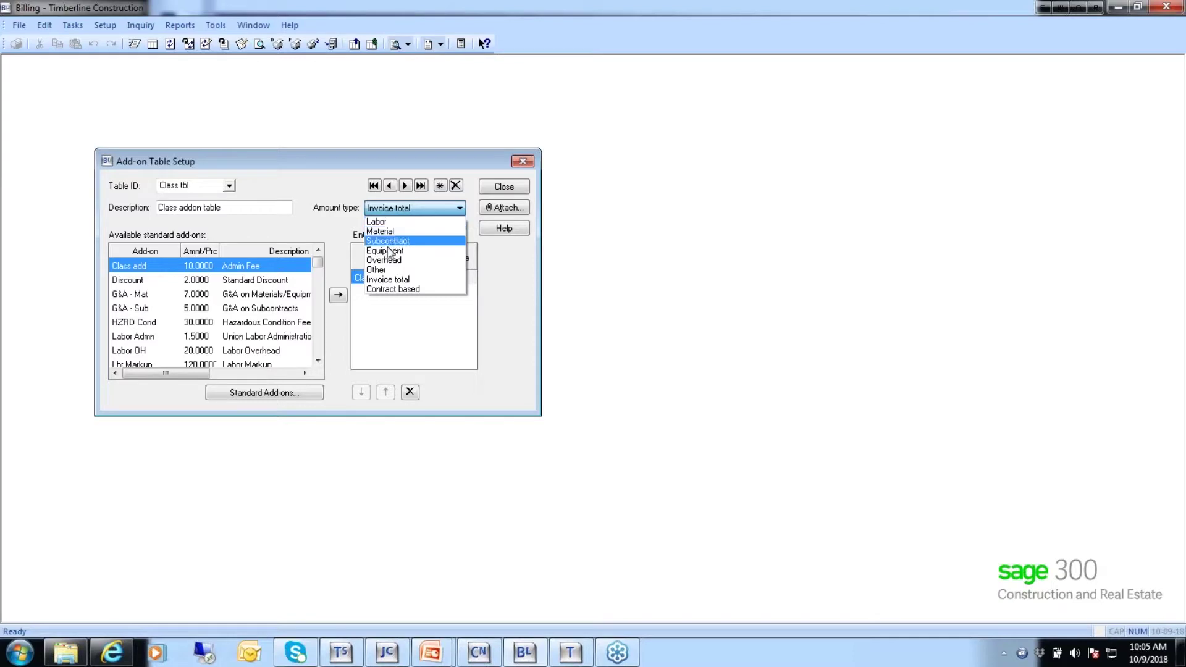
{"action": "left_click", "coordinate": [383, 270]}
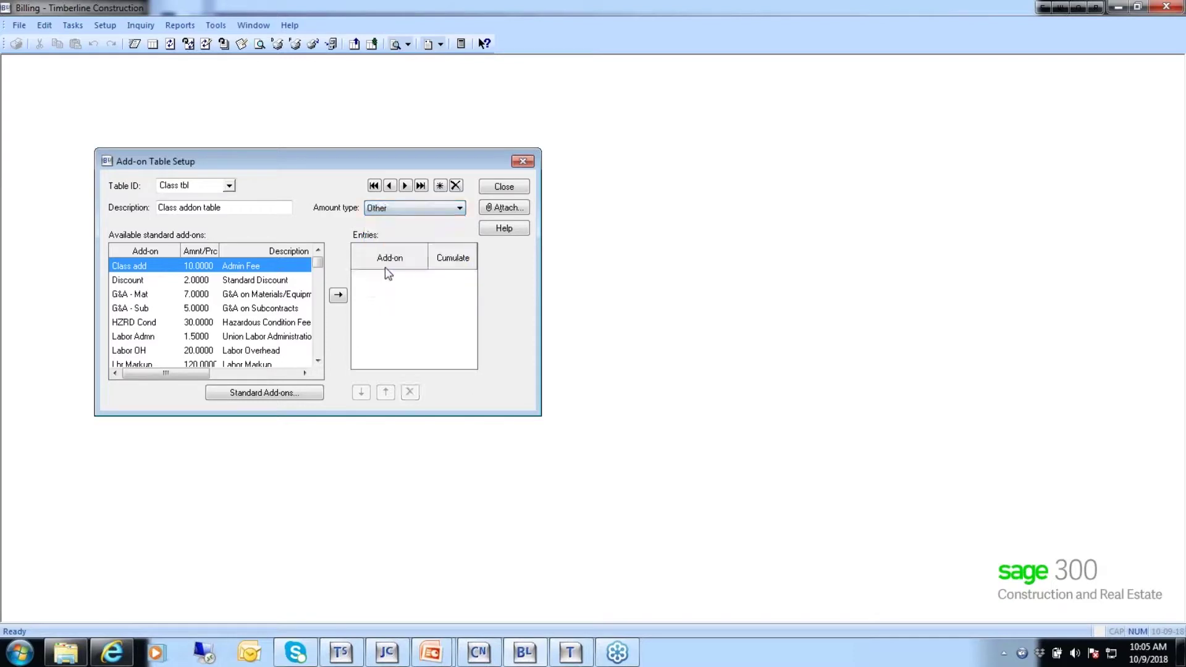
{"action": "left_click", "coordinate": [460, 209]}
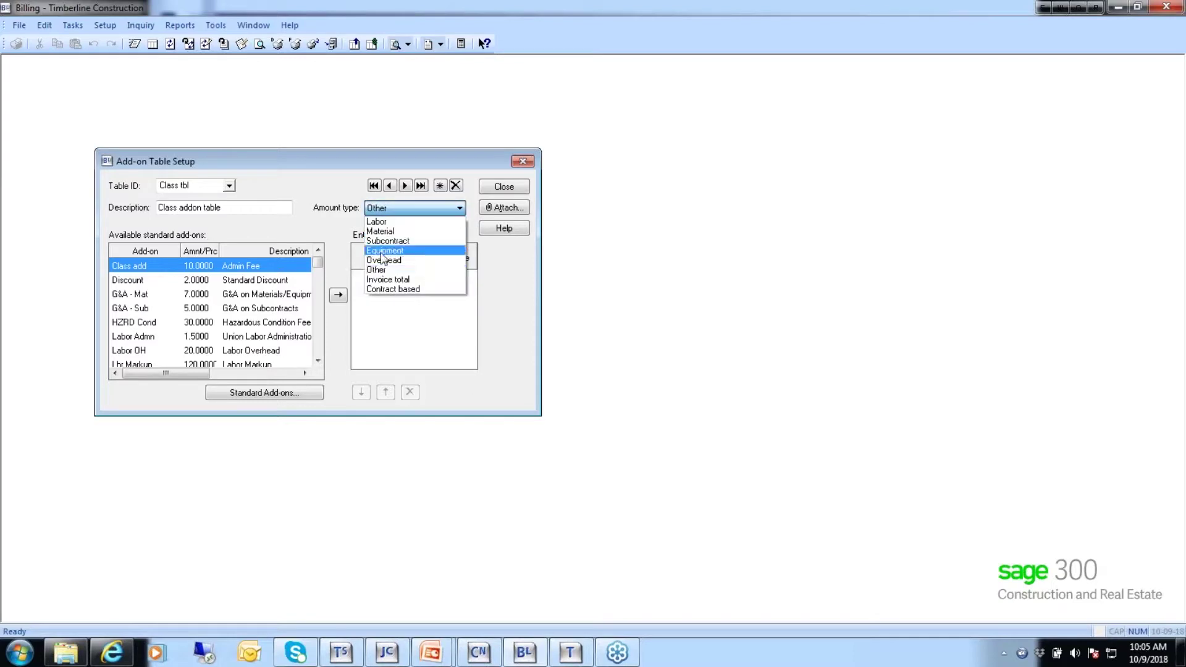
{"action": "left_click", "coordinate": [385, 290]}
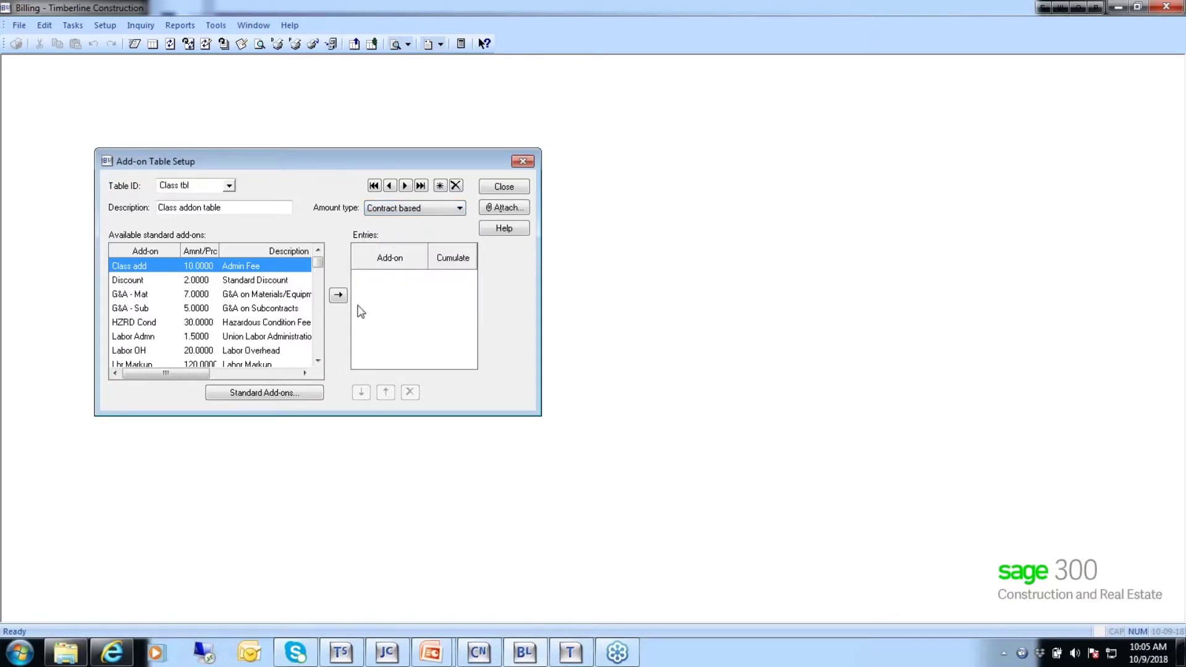
{"action": "left_click", "coordinate": [340, 296]}
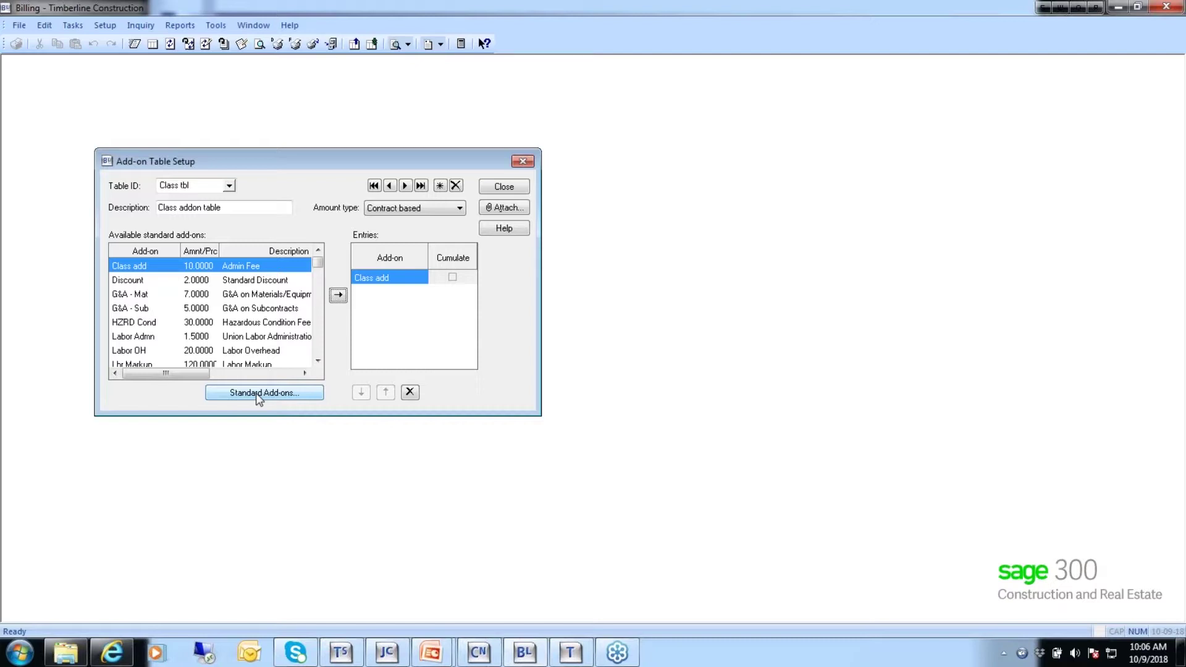
Switch to Contracts and examine the add-on tables selectable in contract 18001's billing settings, without assigning one.
{"action": "left_click", "coordinate": [491, 659]}
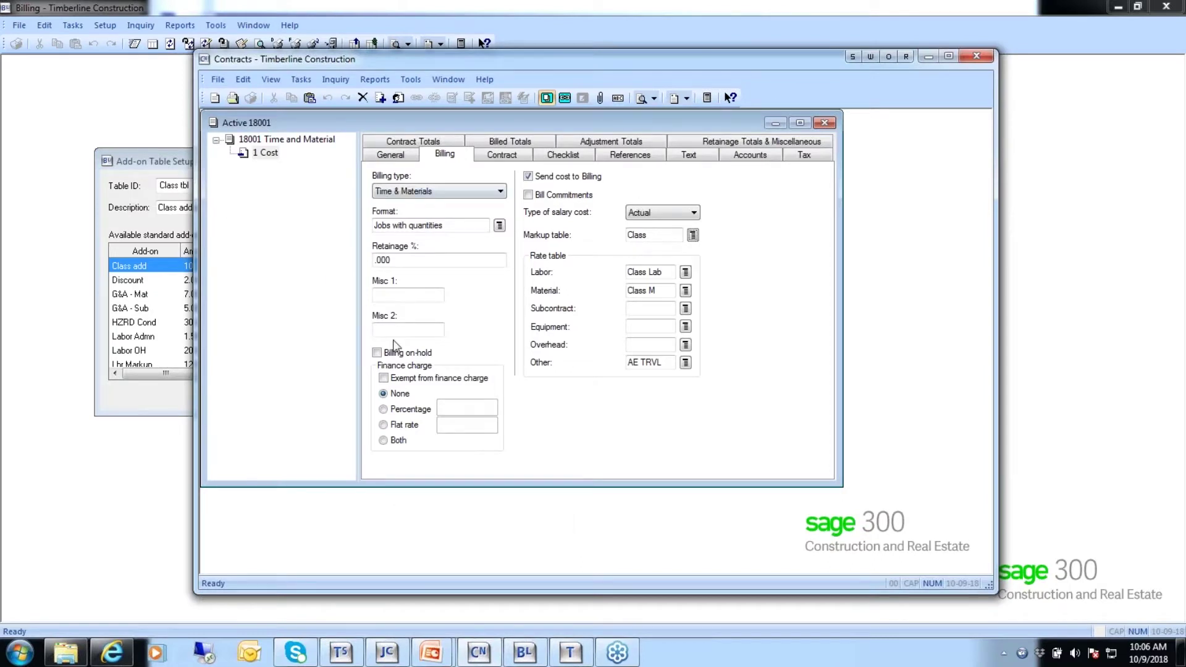
{"action": "left_click", "coordinate": [279, 142]}
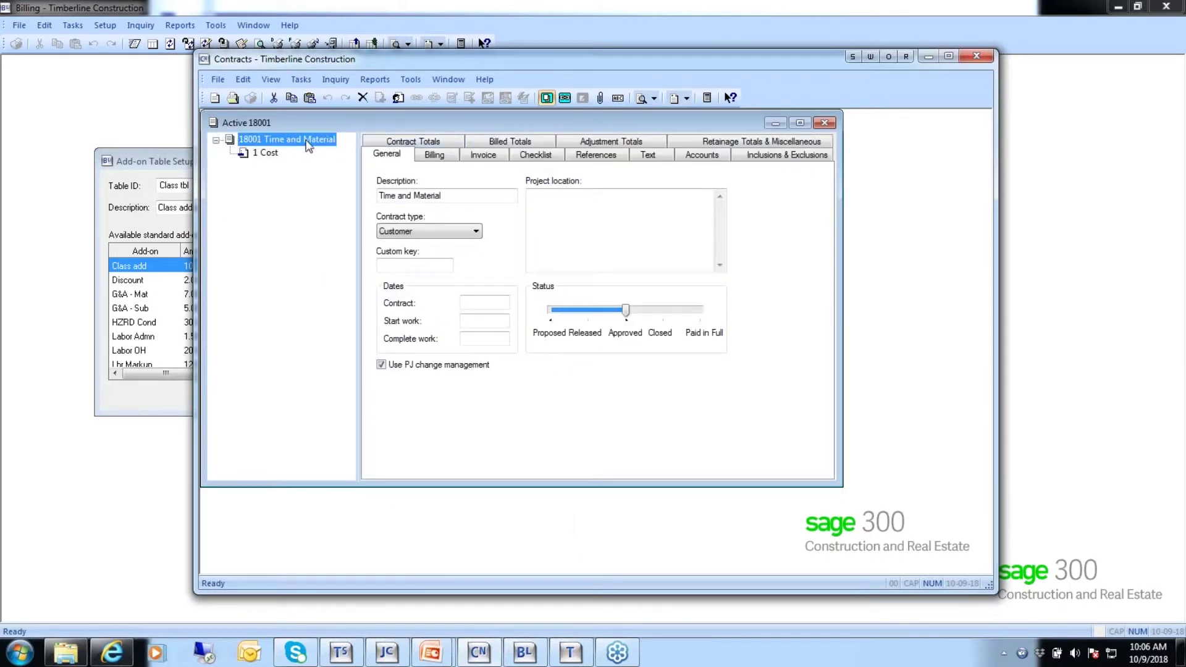
{"action": "left_click", "coordinate": [434, 156]}
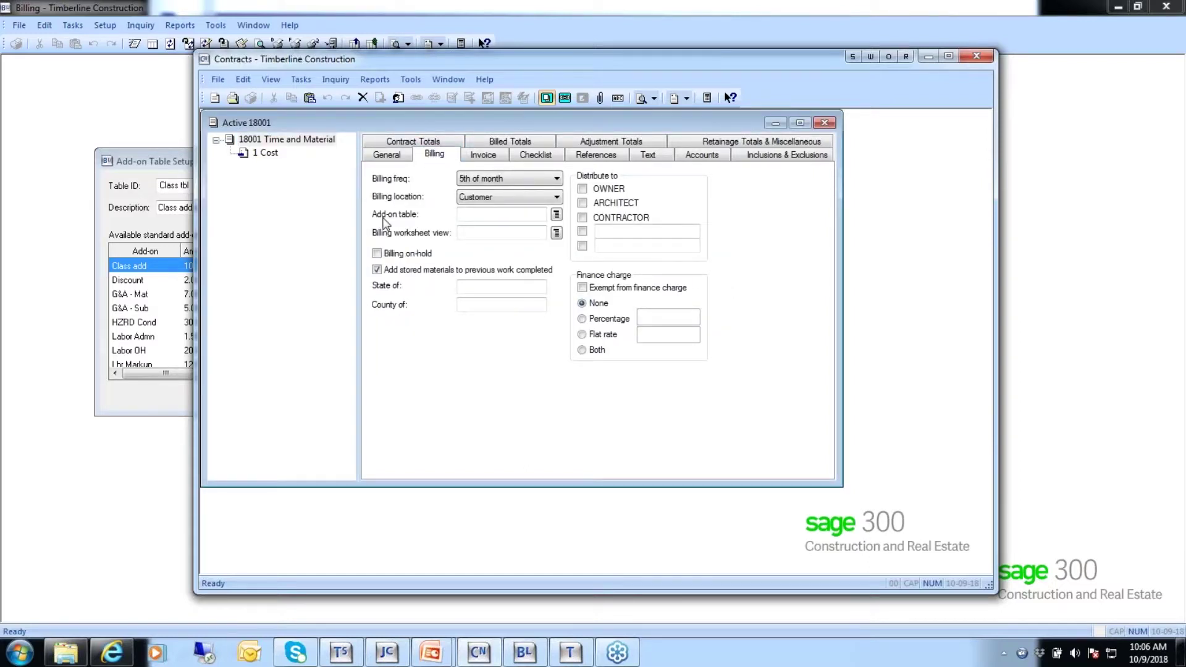
{"action": "left_click", "coordinate": [557, 215]}
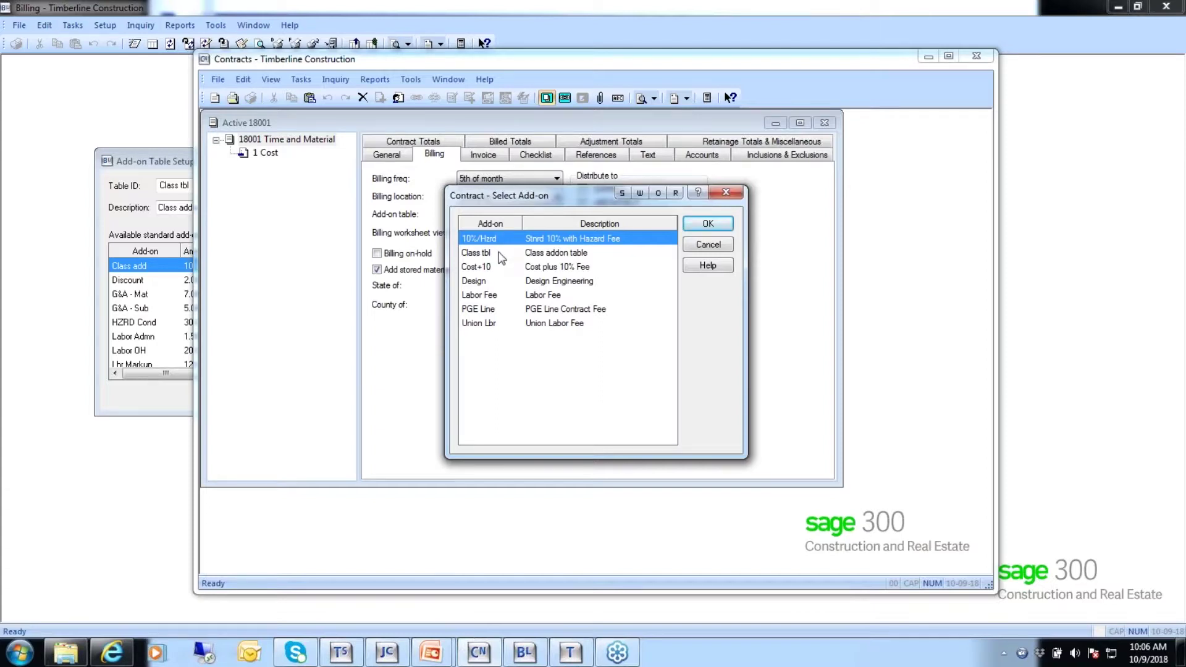
{"action": "left_click", "coordinate": [709, 244]}
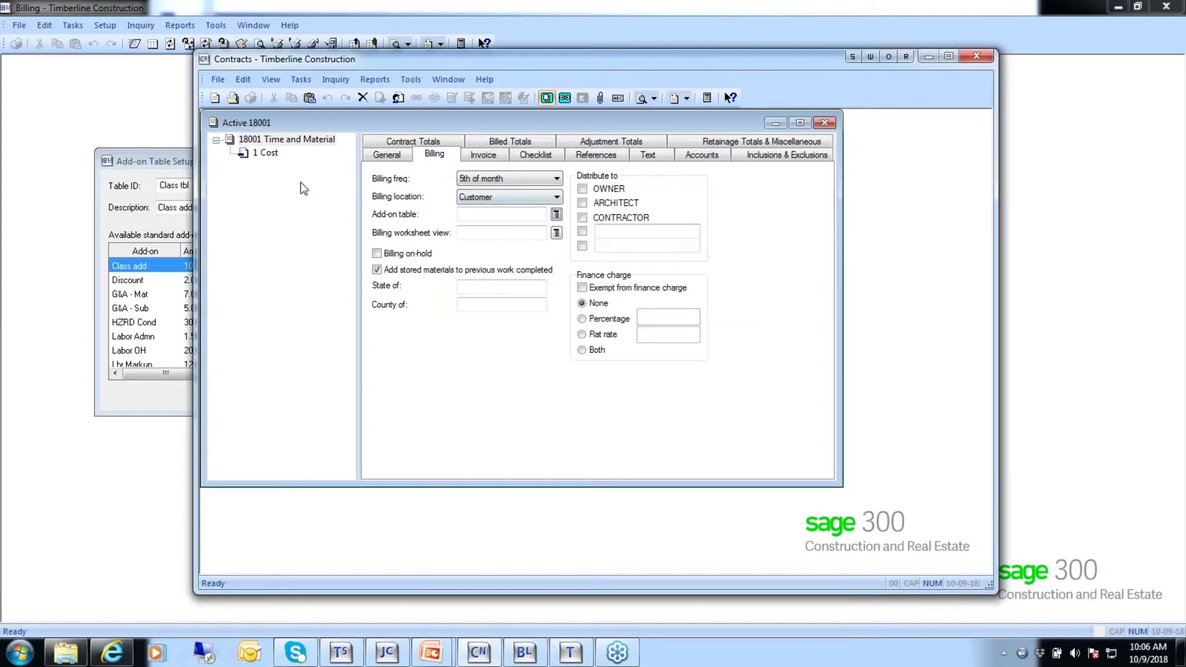
Close contract 18001, return to Billing, and close the add-on table setup.
{"action": "left_click", "coordinate": [217, 80]}
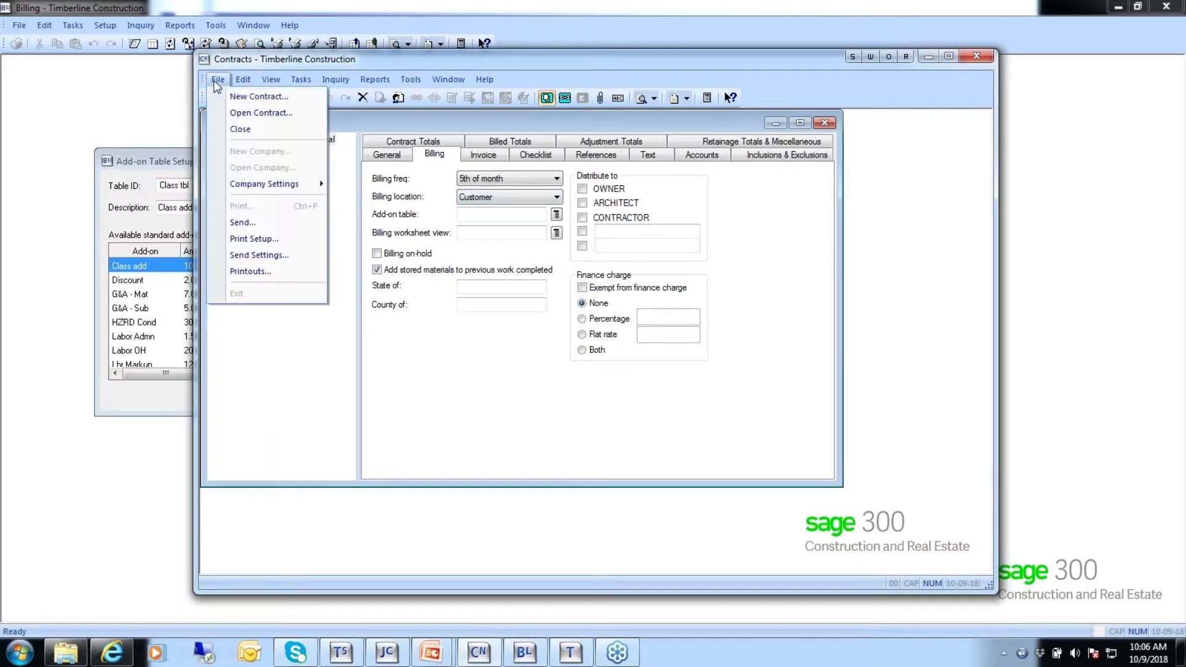
{"action": "left_click", "coordinate": [238, 132]}
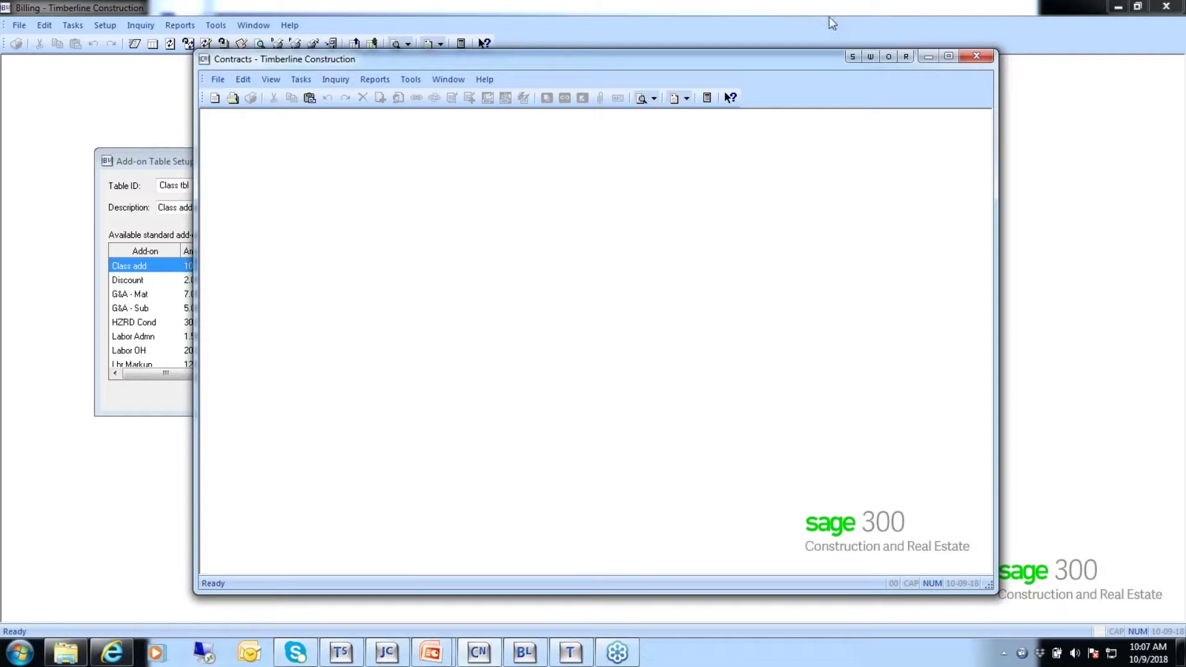
{"action": "left_click", "coordinate": [928, 57]}
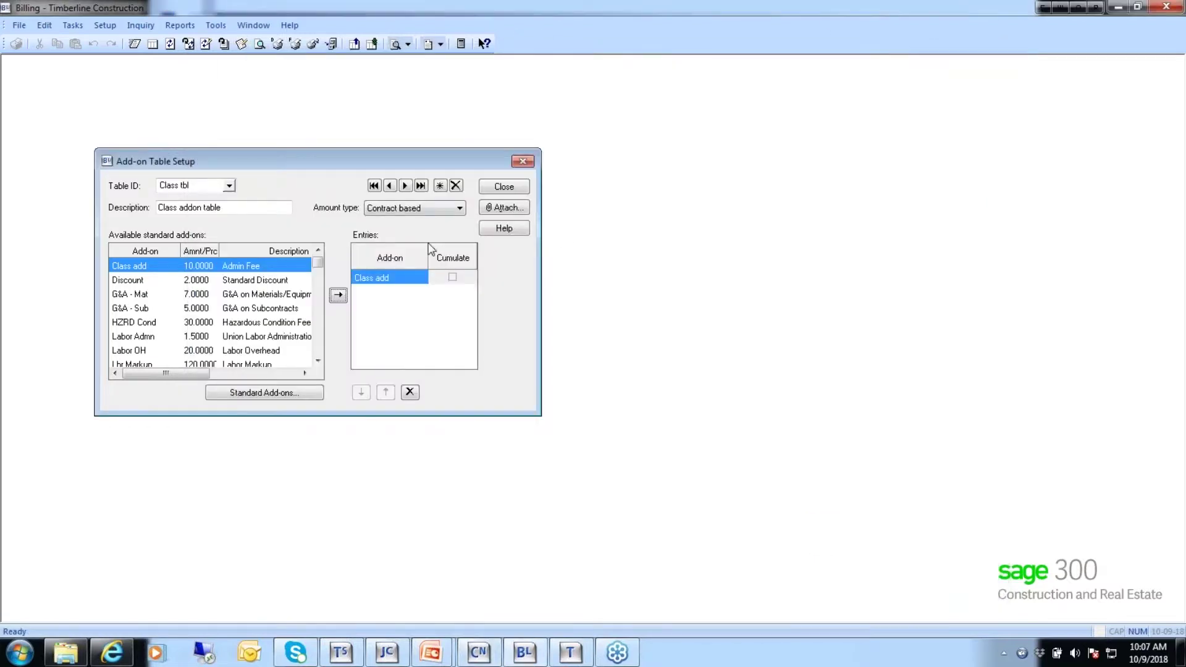
{"action": "left_click", "coordinate": [489, 187]}
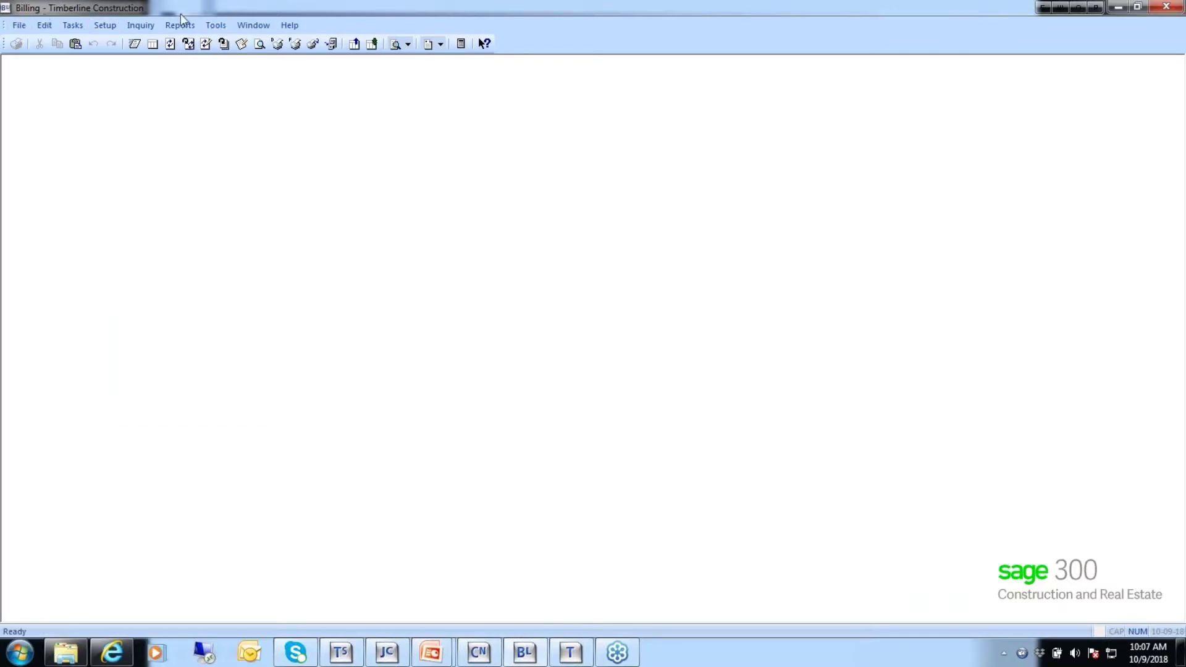
Open the Invoice Formats setup and review the list of available invoice formats.
{"action": "left_click", "coordinate": [213, 22]}
{"action": "key", "text": "Right"}
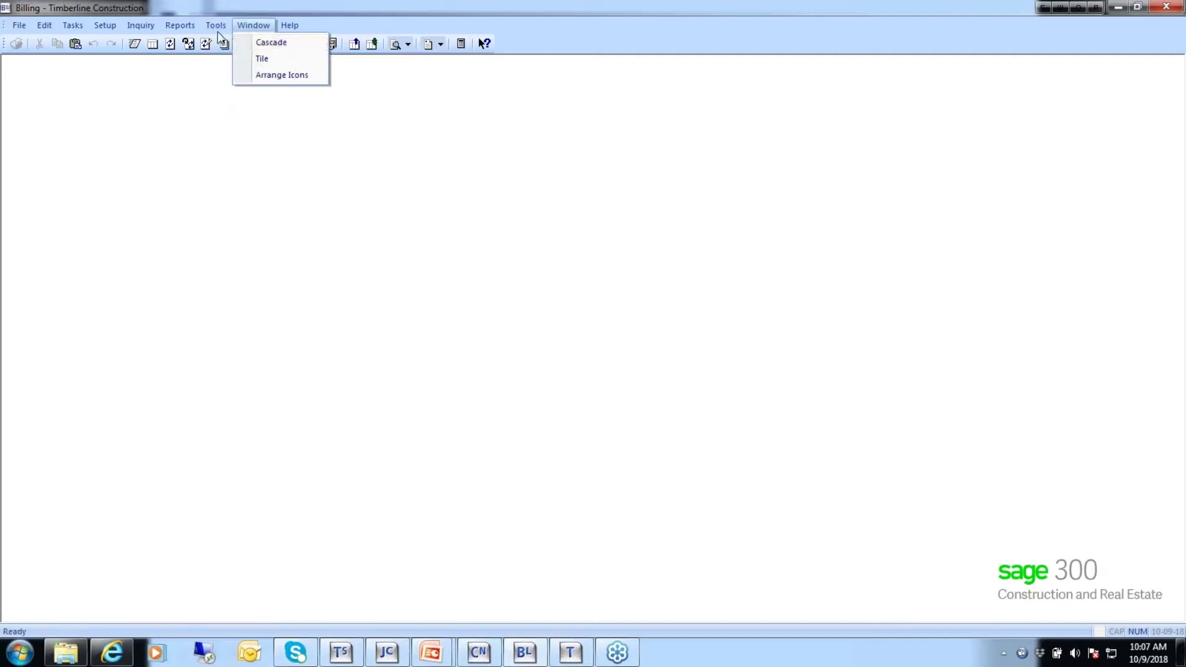
{"action": "left_click", "coordinate": [222, 41]}
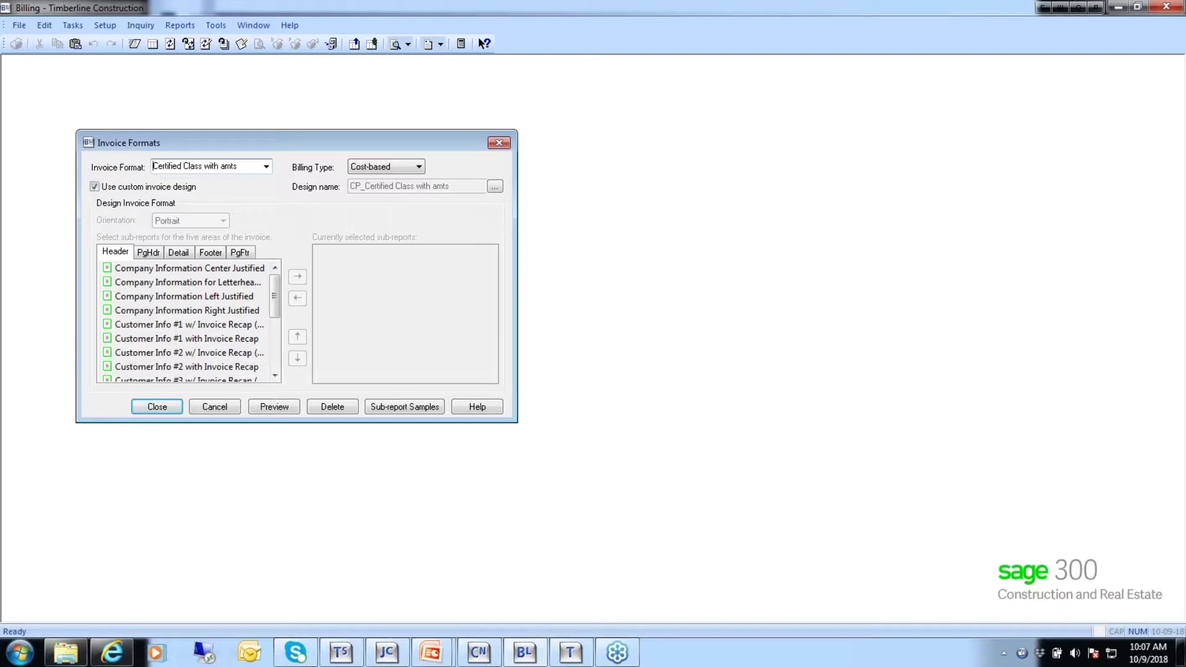
{"action": "left_click", "coordinate": [267, 168]}
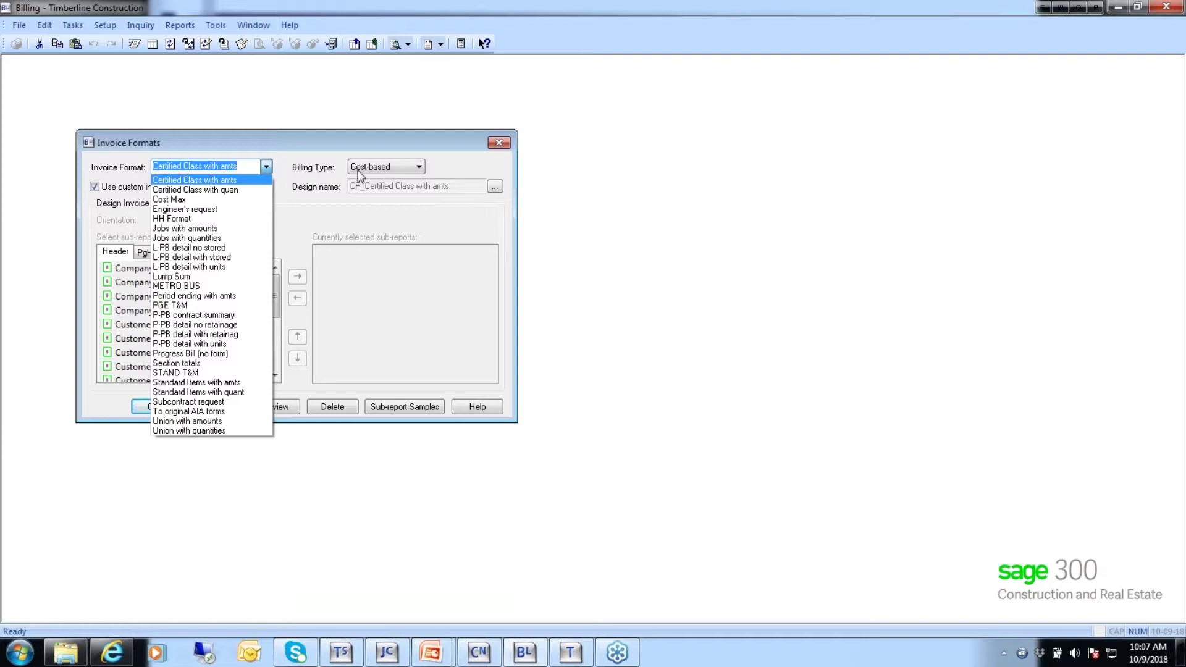
{"action": "left_click", "coordinate": [281, 170]}
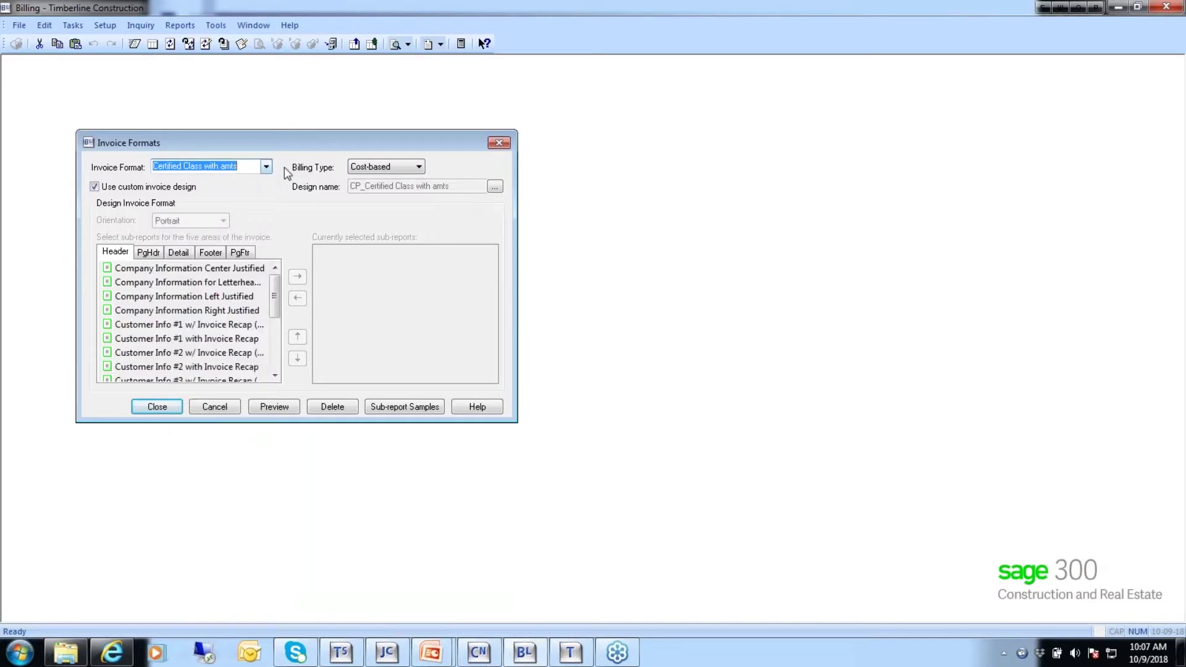
Try the Contract billing type, check the invoice format list, and set the billing type back to Cost-based.
{"action": "left_click", "coordinate": [396, 168]}
{"action": "left_click", "coordinate": [392, 188]}
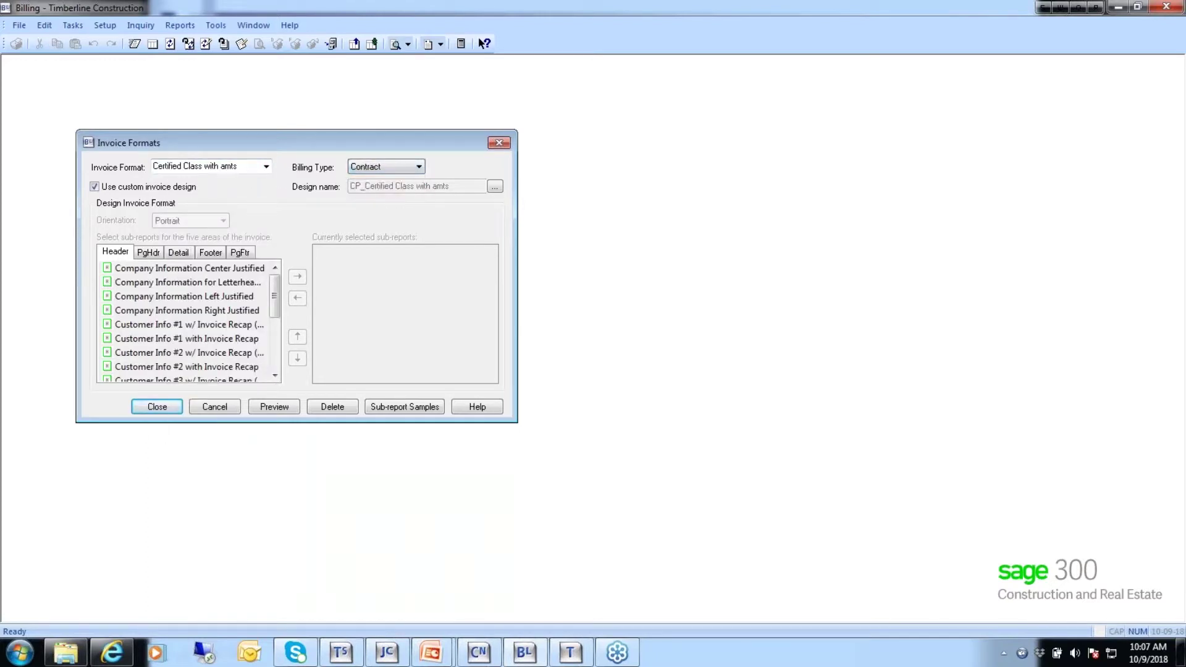
{"action": "left_click", "coordinate": [266, 166]}
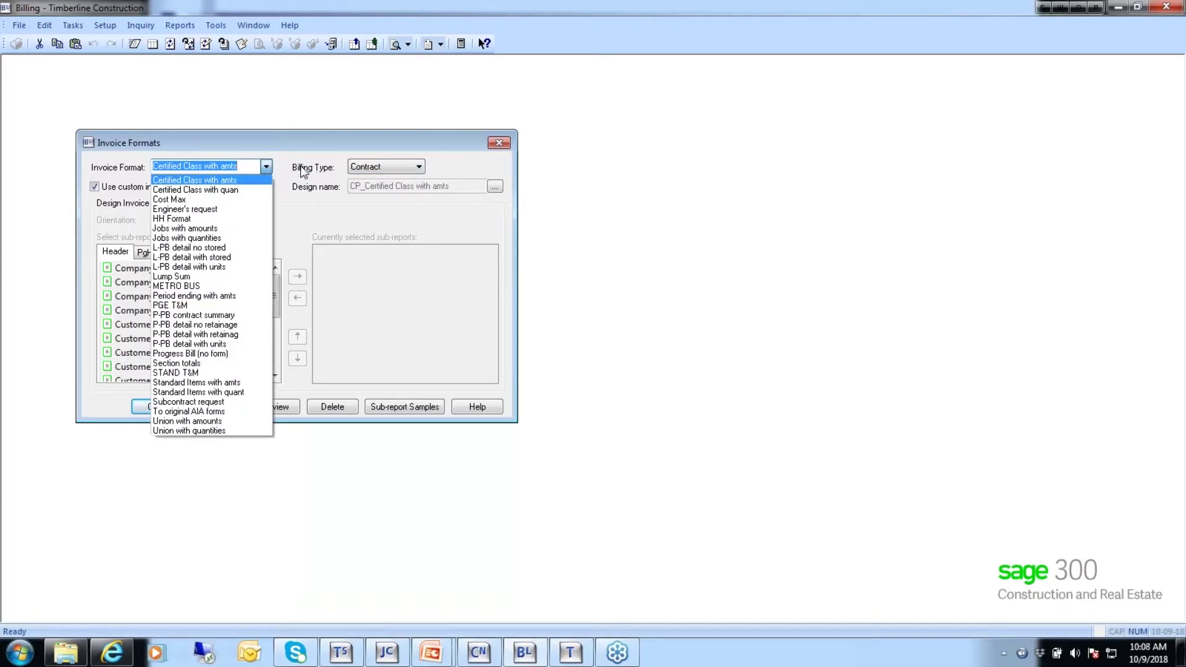
{"action": "left_click", "coordinate": [294, 149]}
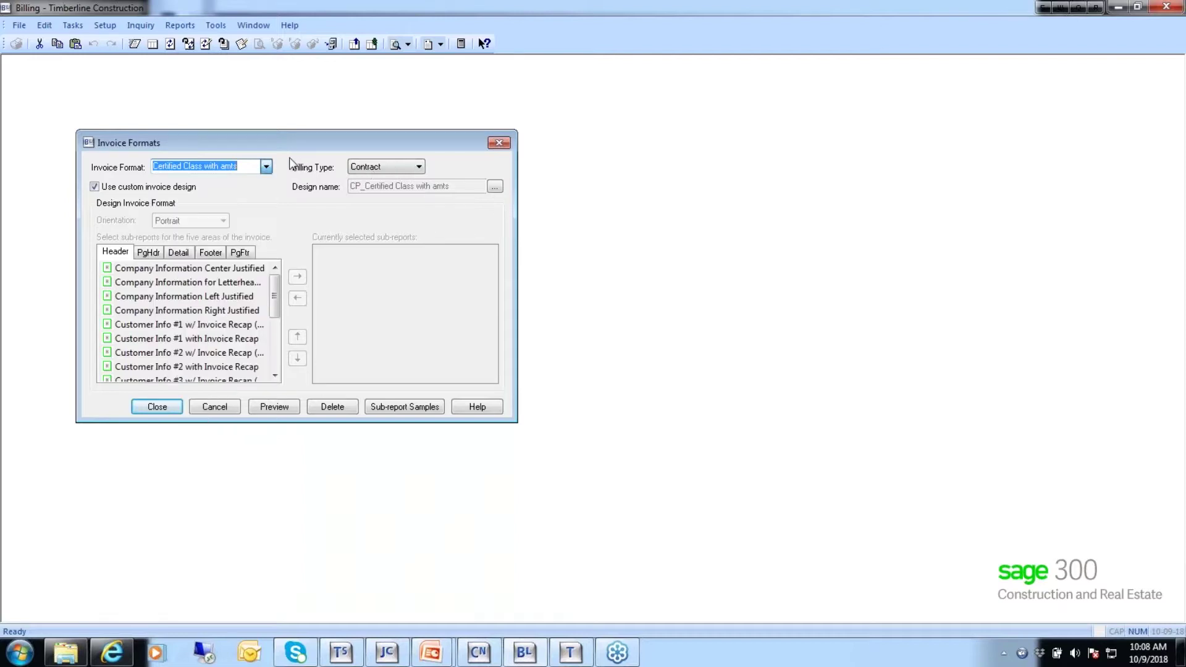
{"action": "left_click", "coordinate": [398, 168]}
{"action": "left_click", "coordinate": [396, 179]}
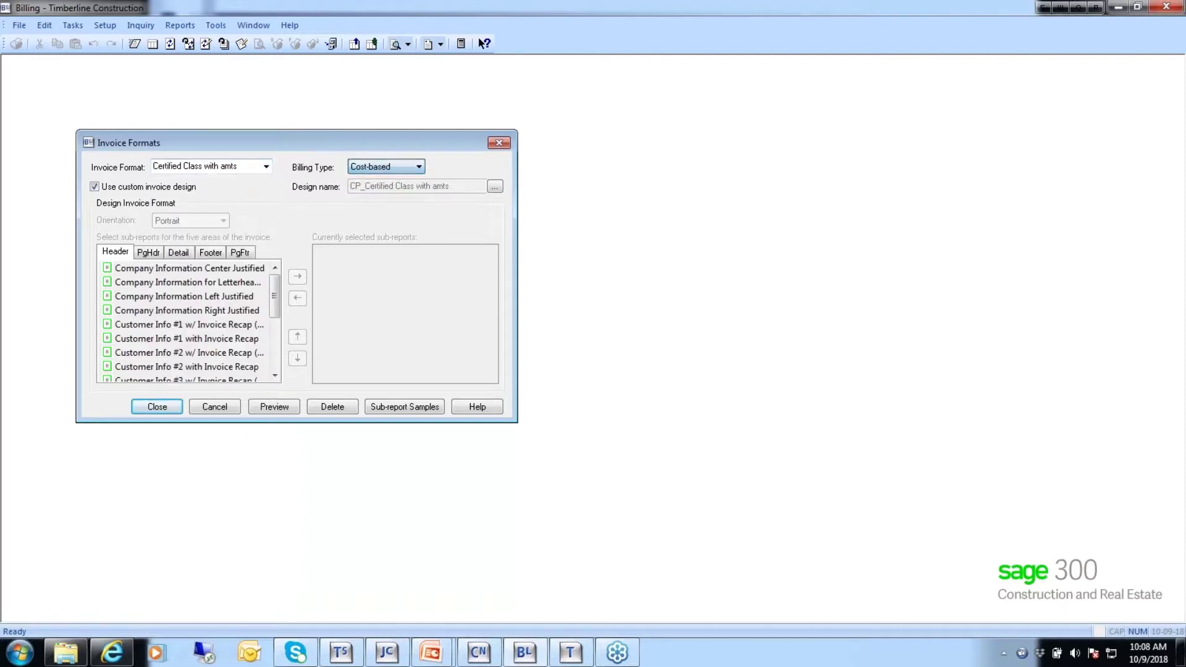
Load the Jobs with amounts invoice format.
{"action": "left_click", "coordinate": [267, 167]}
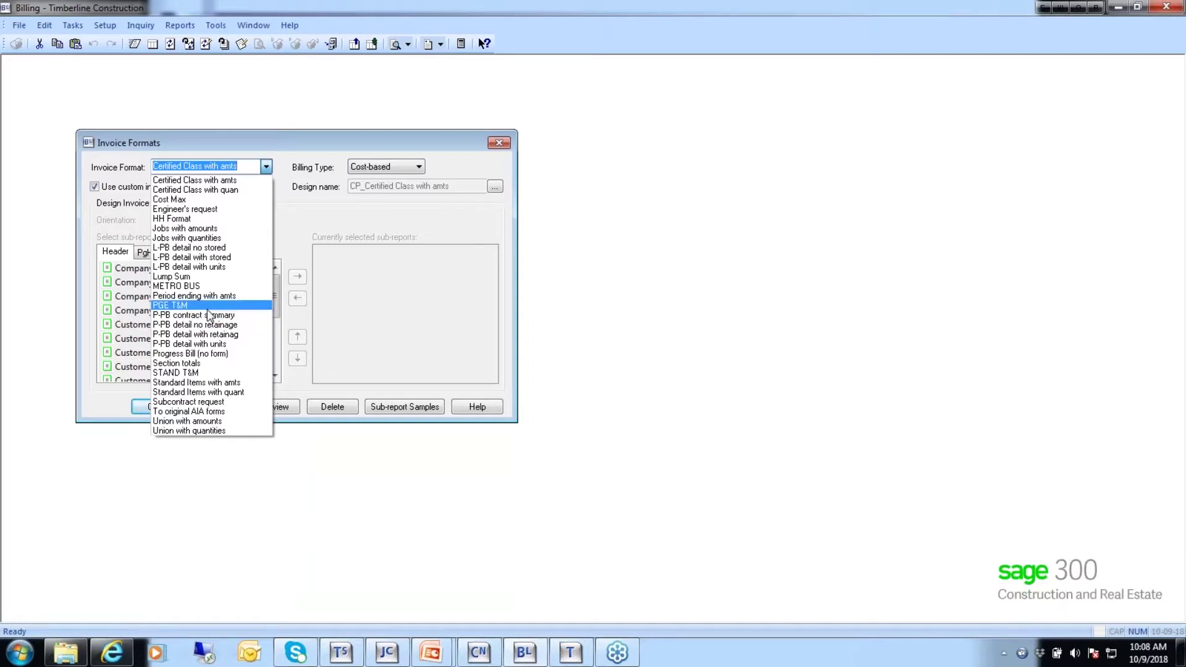
{"action": "left_click", "coordinate": [197, 227]}
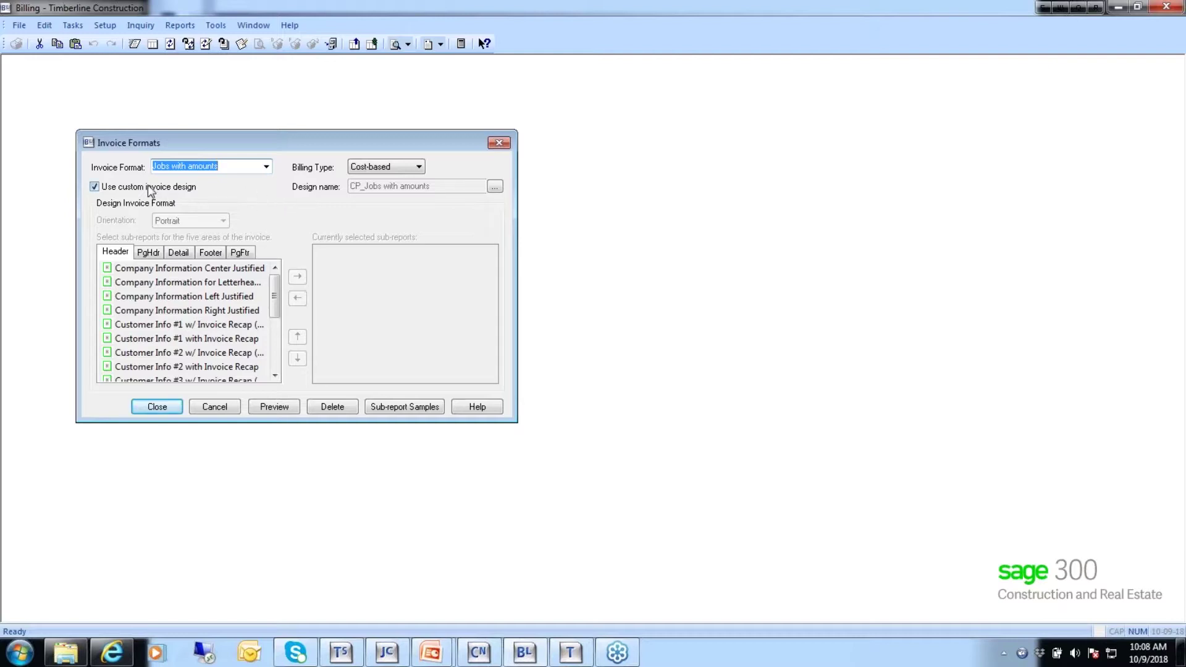
Preview the Jobs with amounts invoice format, read through its labor and material sections, and close the preview.
{"action": "left_click", "coordinate": [273, 410]}
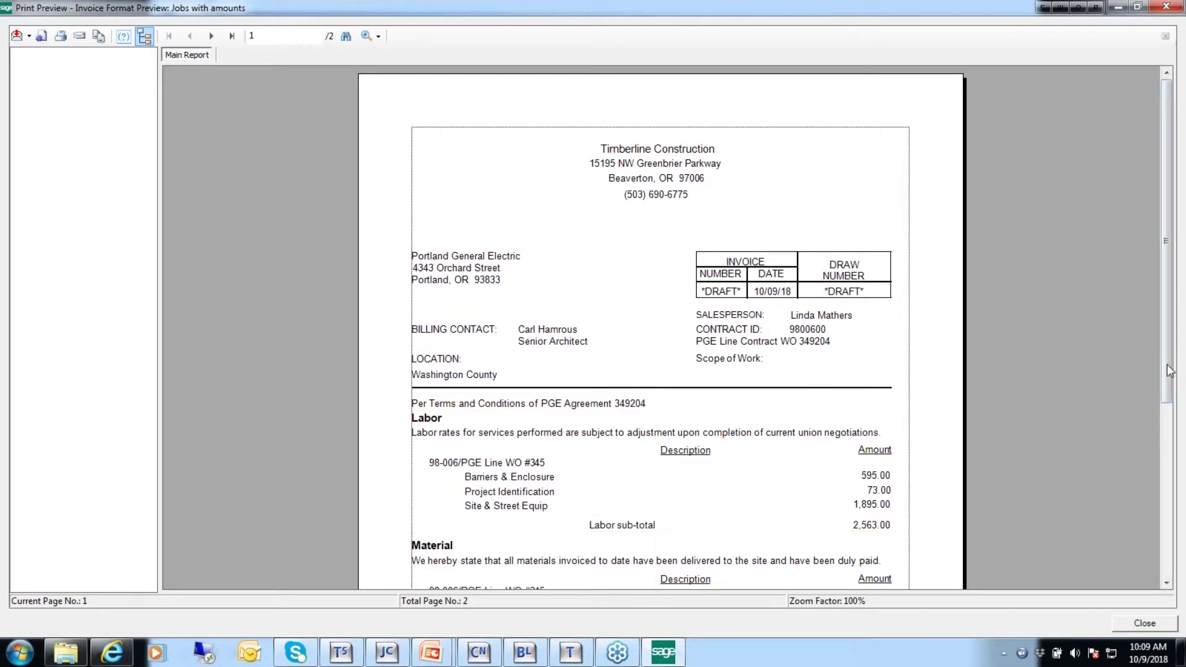
{"action": "left_click_drag", "start_coordinate": [1166, 378], "coordinate": [1163, 427]}
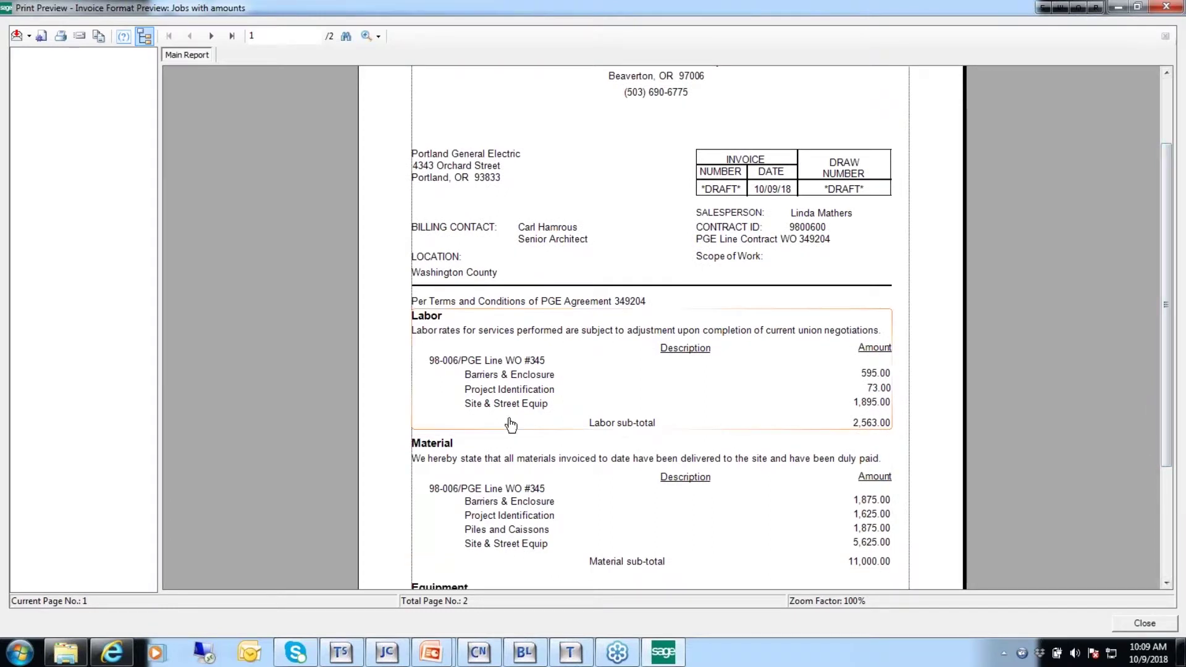
{"action": "left_click", "coordinate": [1146, 624]}
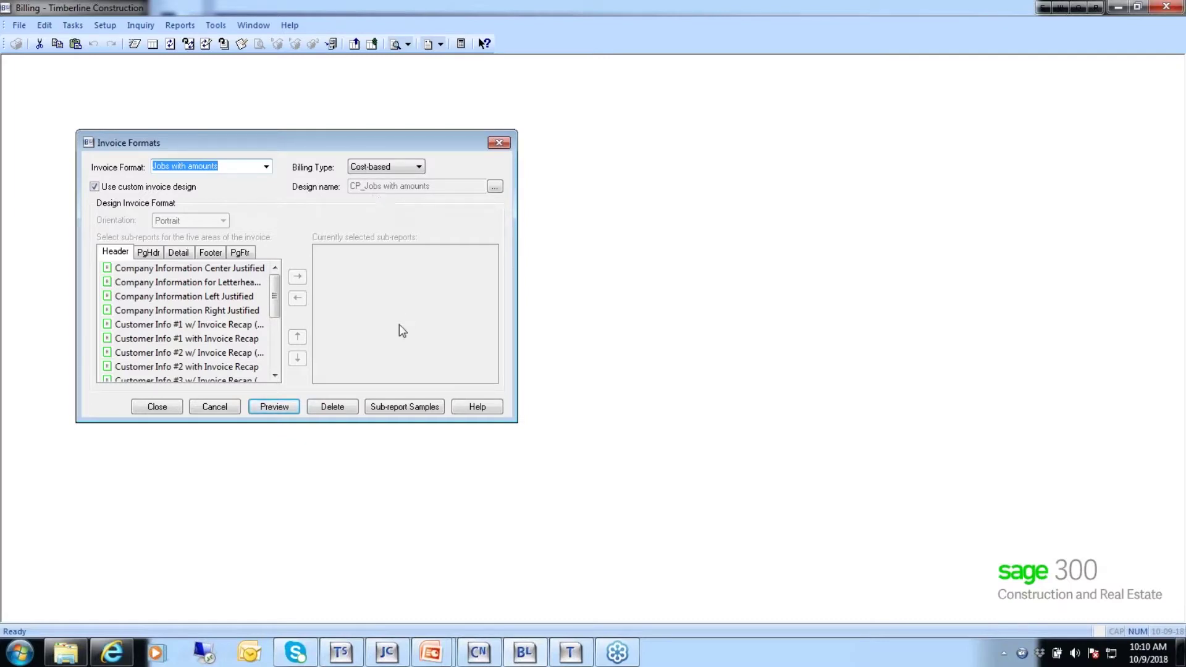
Switch to Contracts, open contract 18001, review the billing settings of item 1 Cost, and return to Billing.
{"action": "mouse_move", "coordinate": [485, 658]}
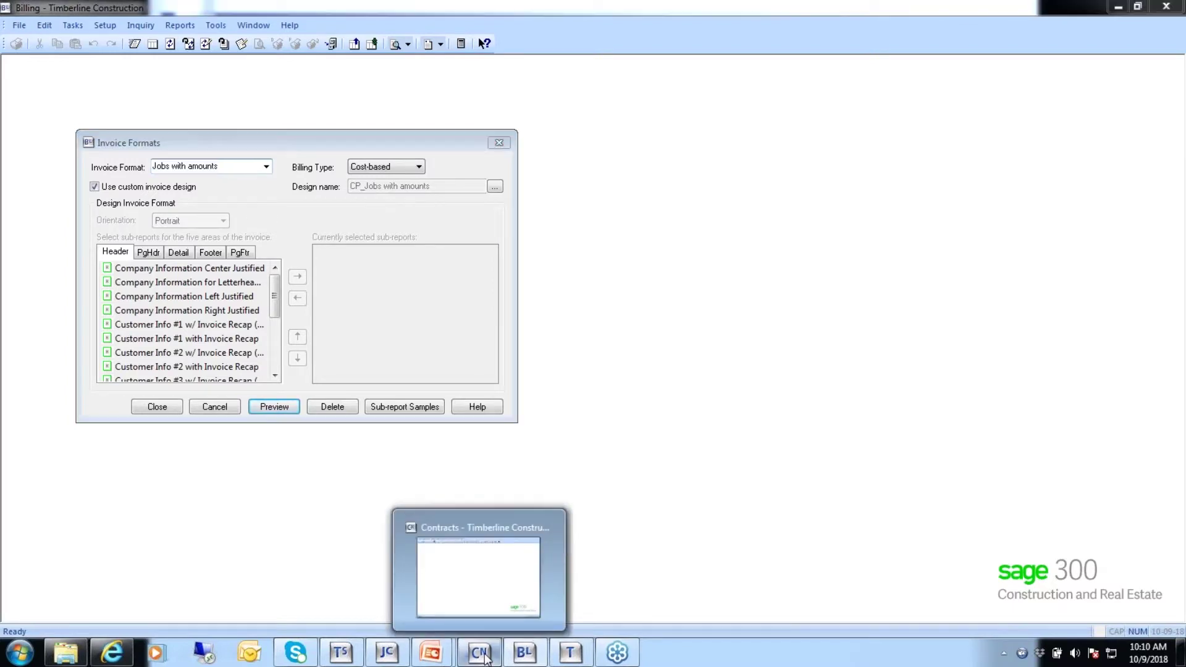
{"action": "left_click", "coordinate": [470, 587]}
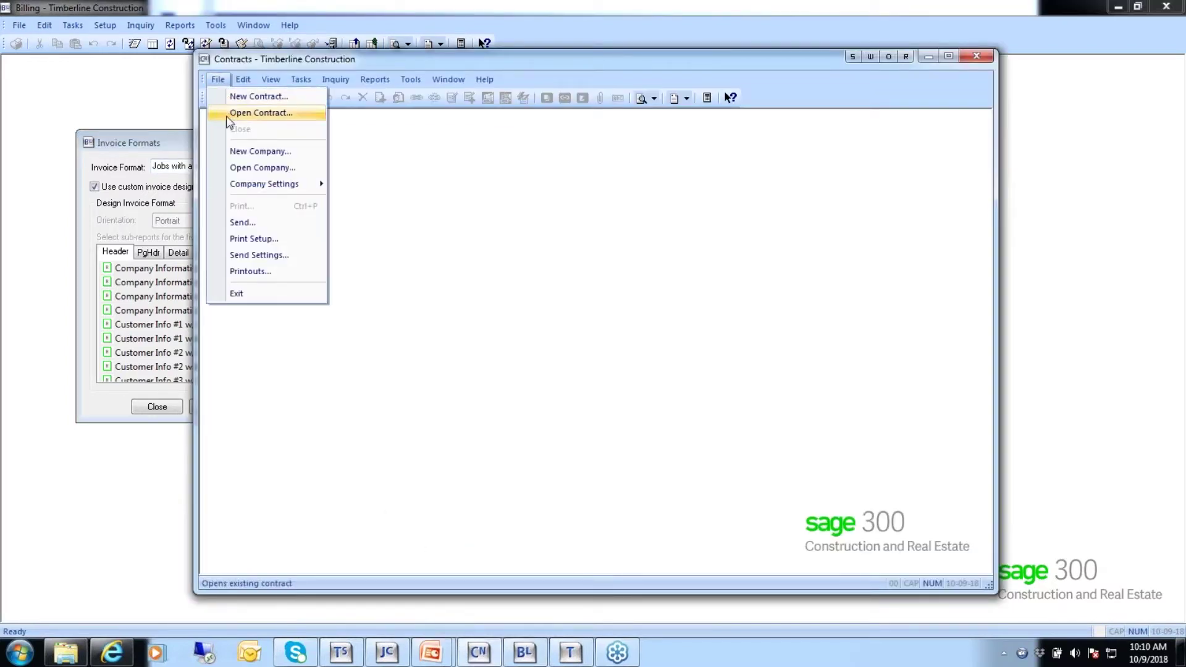
{"action": "left_click", "coordinate": [226, 115]}
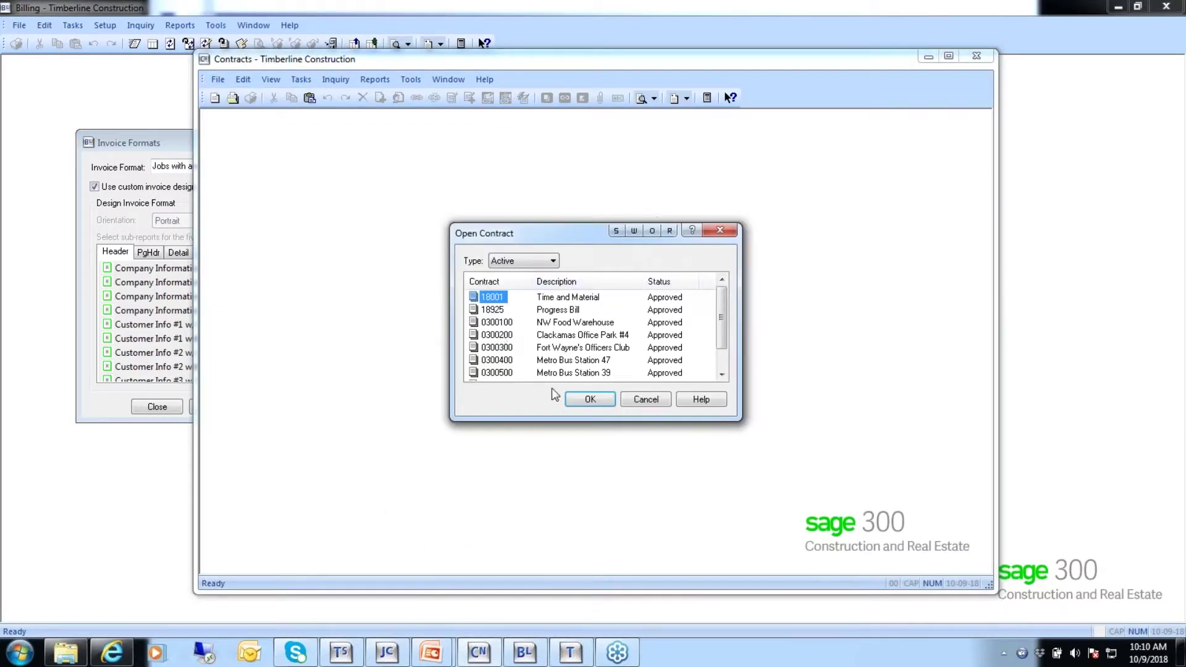
{"action": "left_click", "coordinate": [585, 399]}
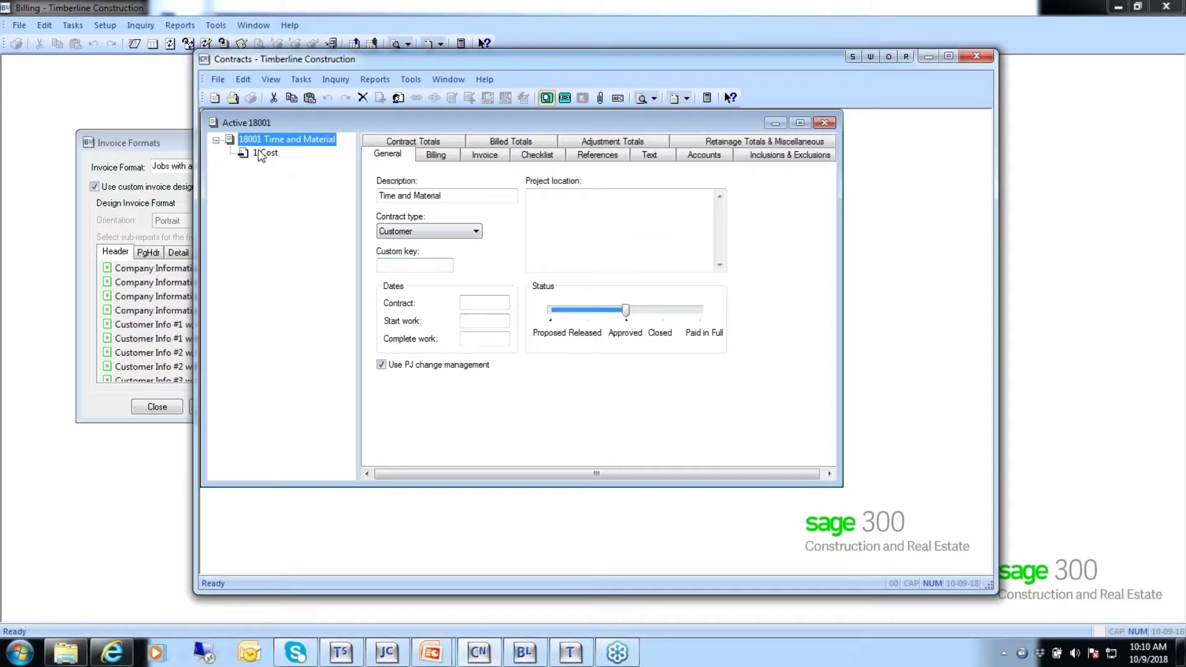
{"action": "left_click", "coordinate": [265, 153]}
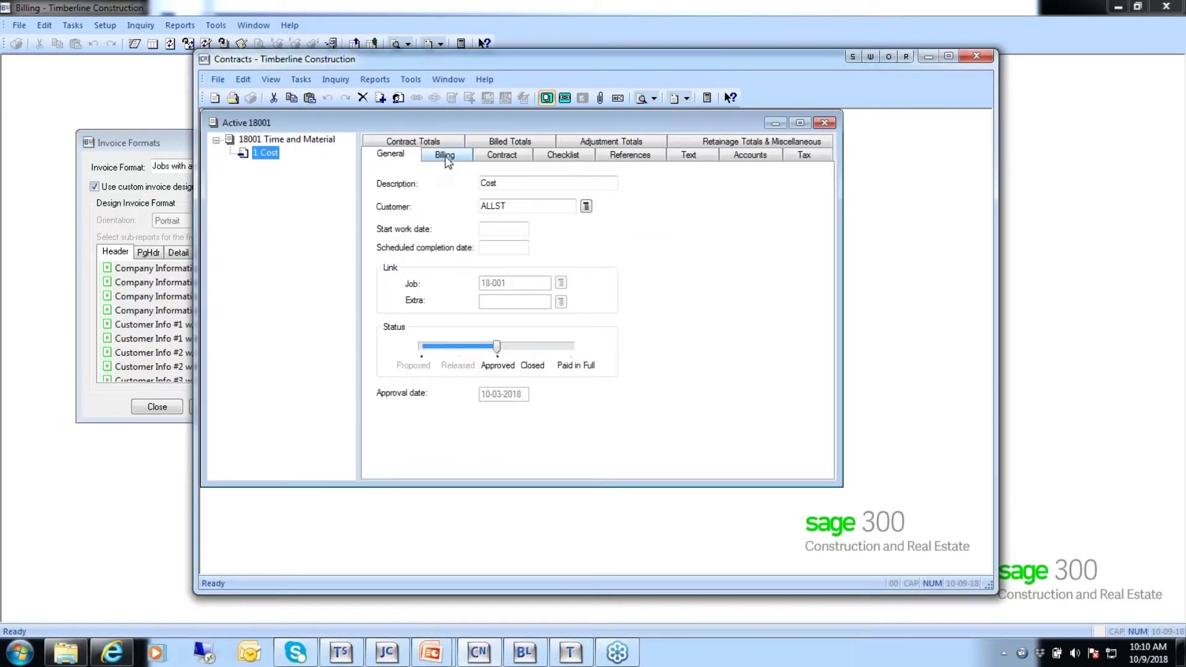
{"action": "left_click", "coordinate": [446, 158]}
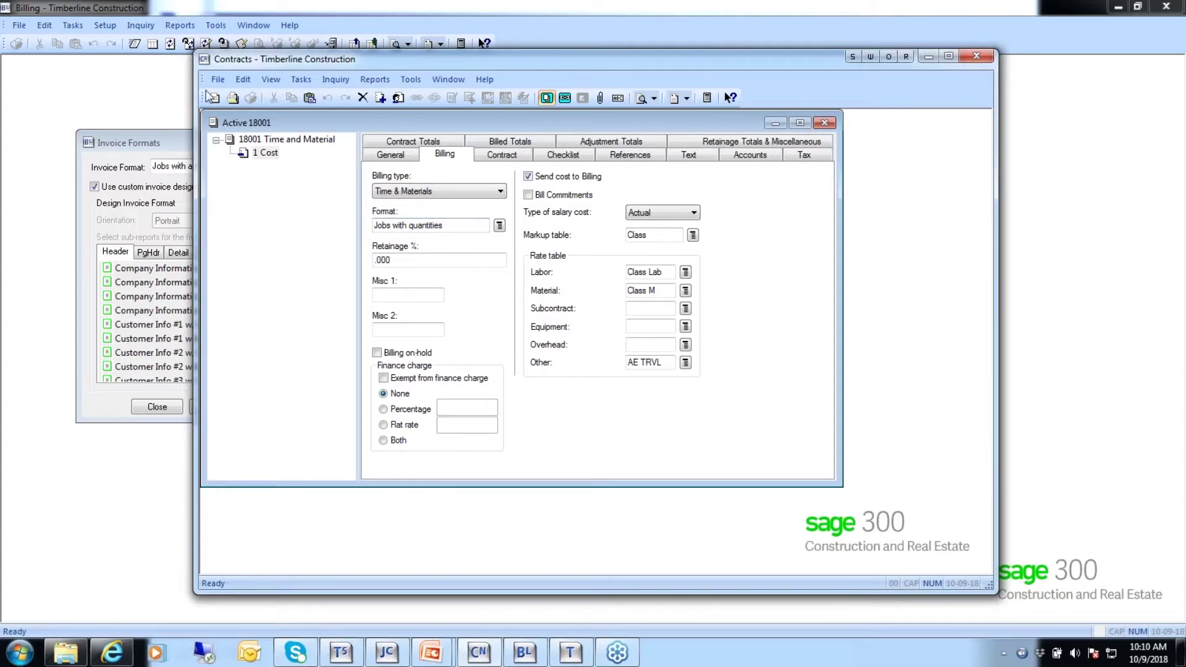
{"action": "left_click", "coordinate": [929, 57]}
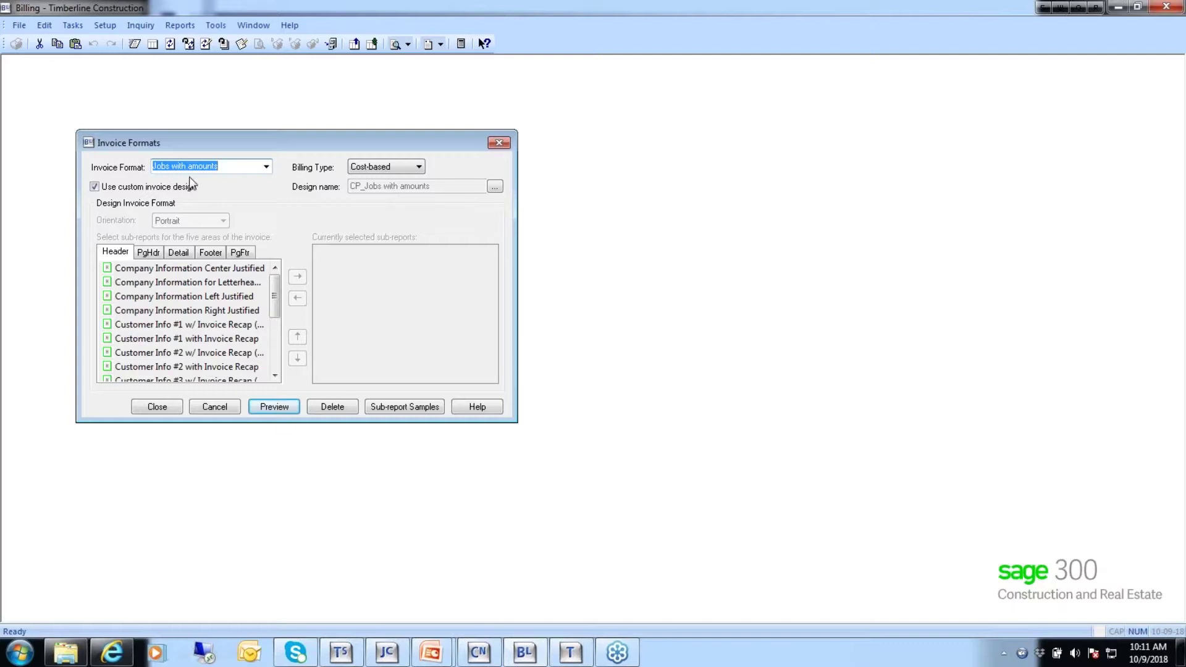
Cancel the Invoice Formats setup and accept losing any changes made in it.
{"action": "left_click", "coordinate": [212, 408]}
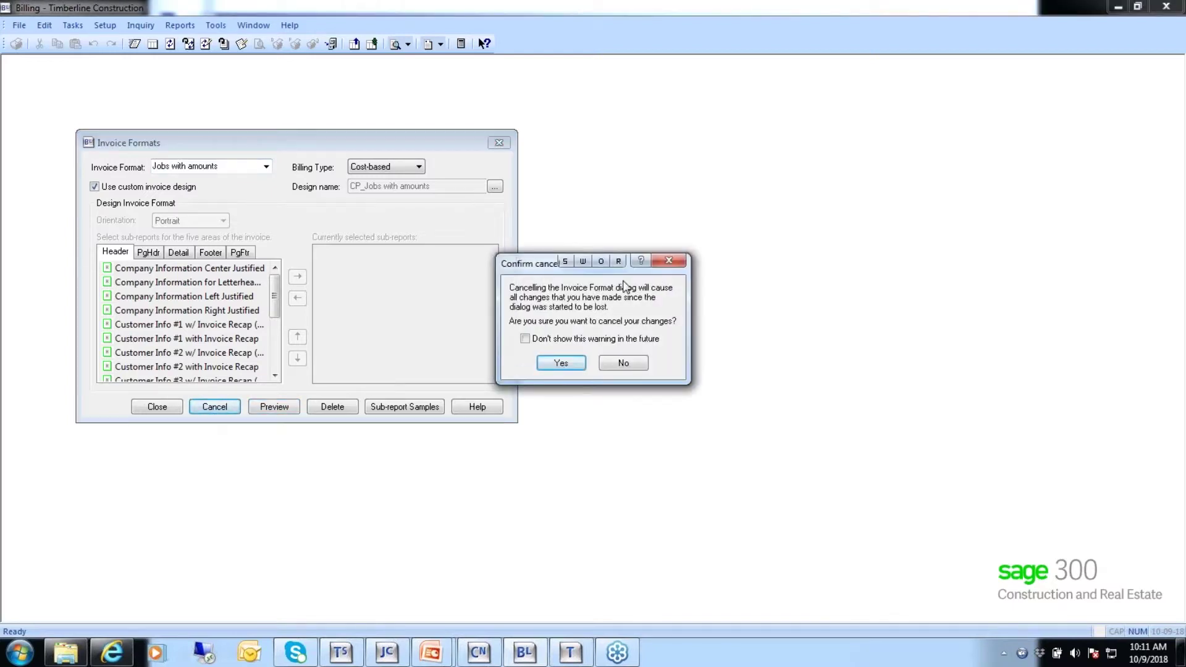
{"action": "left_click", "coordinate": [555, 360]}
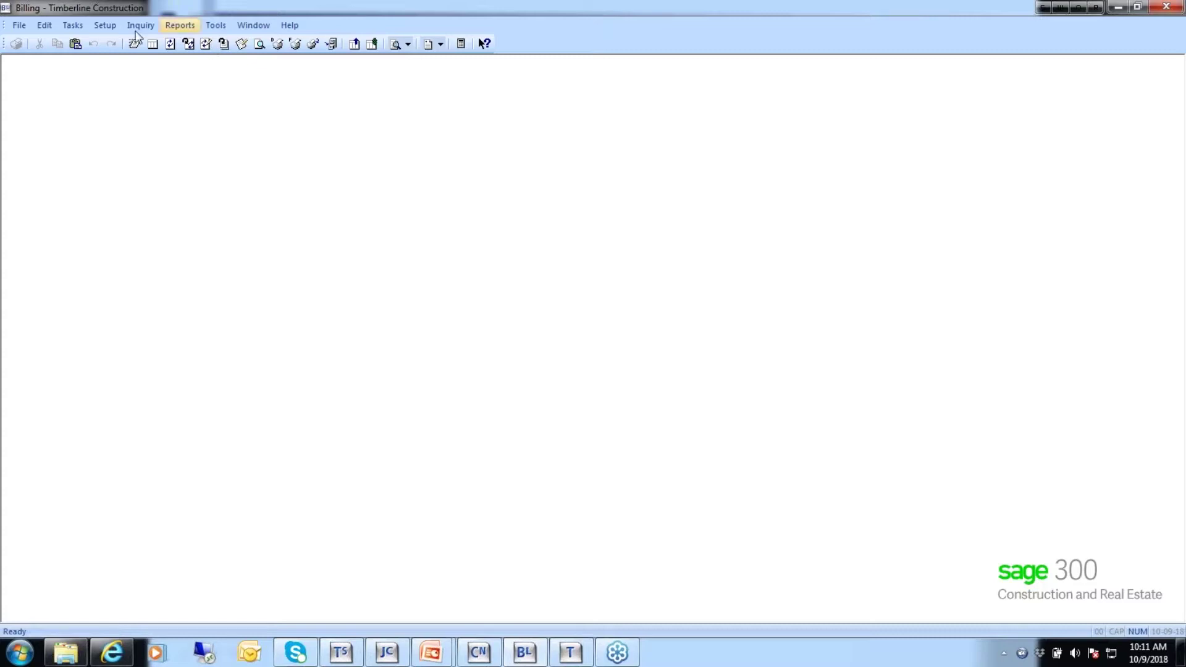
{"action": "left_click", "coordinate": [105, 25]}
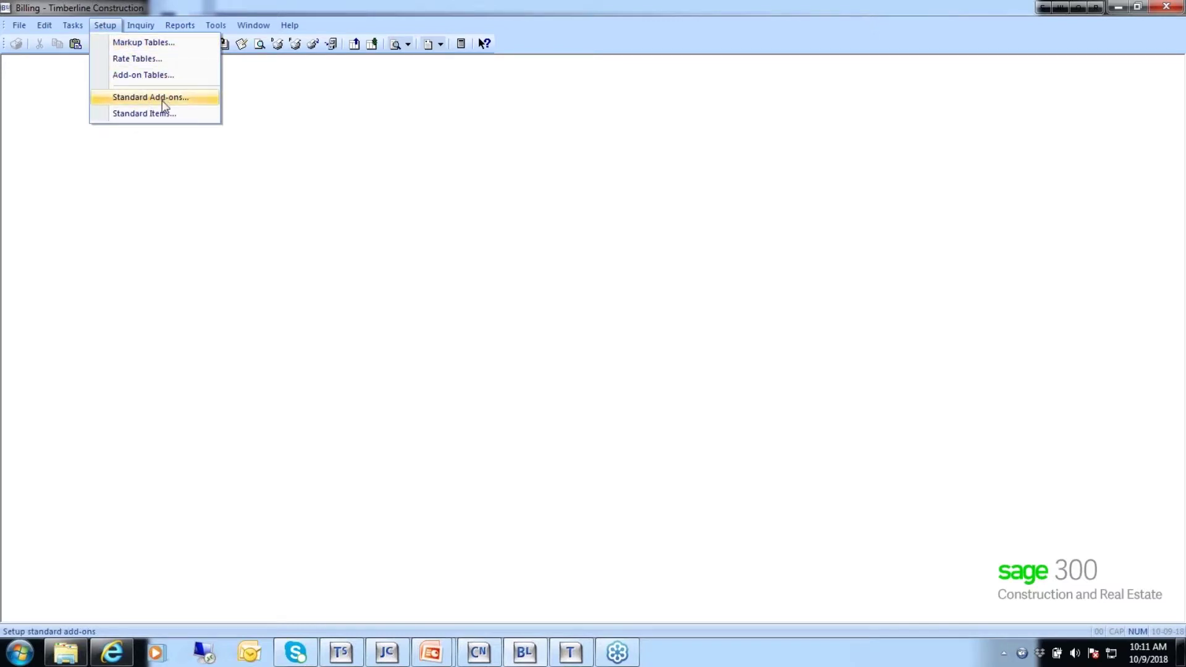
{"action": "mouse_move", "coordinate": [218, 26]}
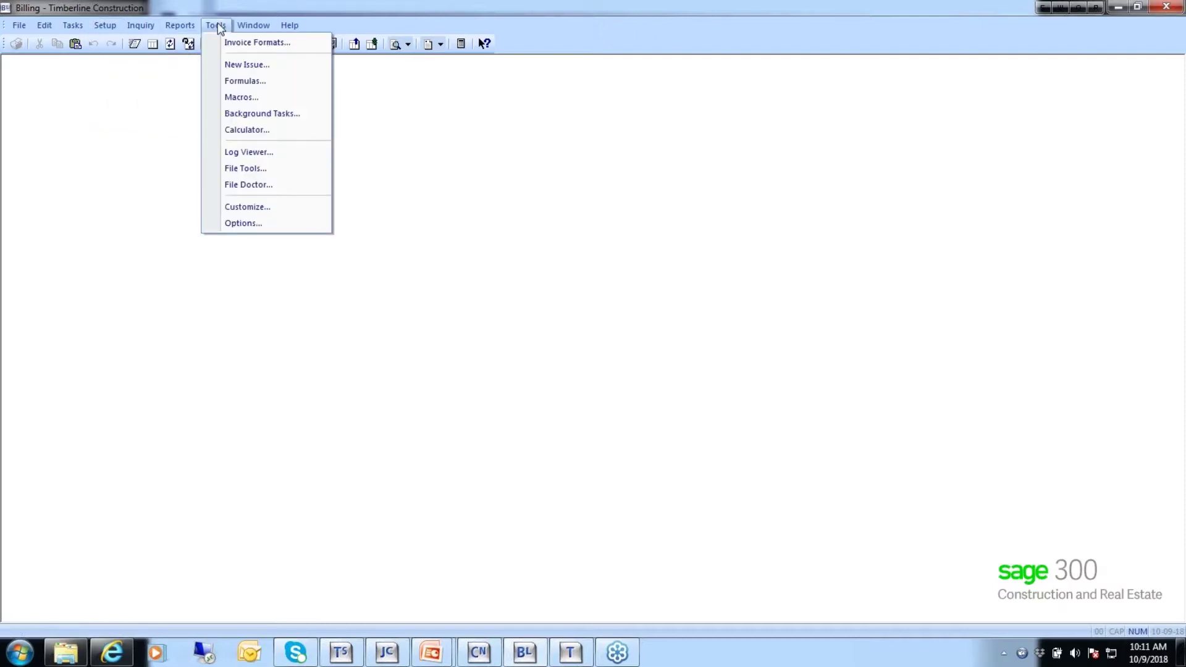
{"action": "mouse_move", "coordinate": [254, 32]}
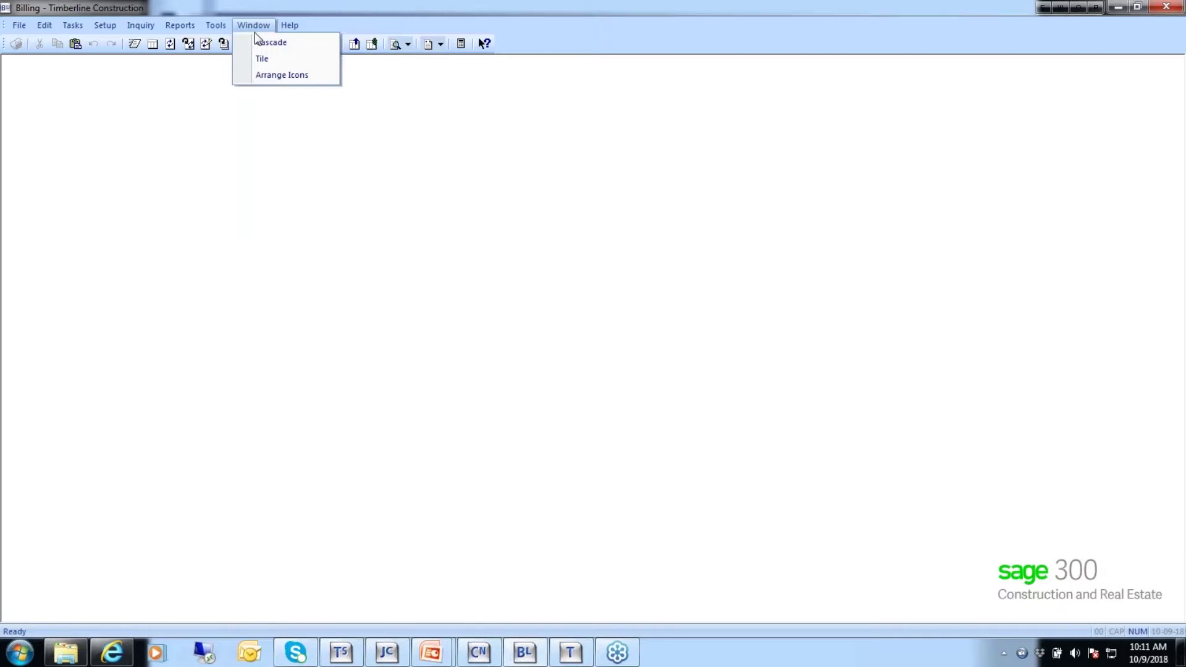
Open the Quick Bill Invoices task and maximize its entry window.
{"action": "mouse_move", "coordinate": [66, 27]}
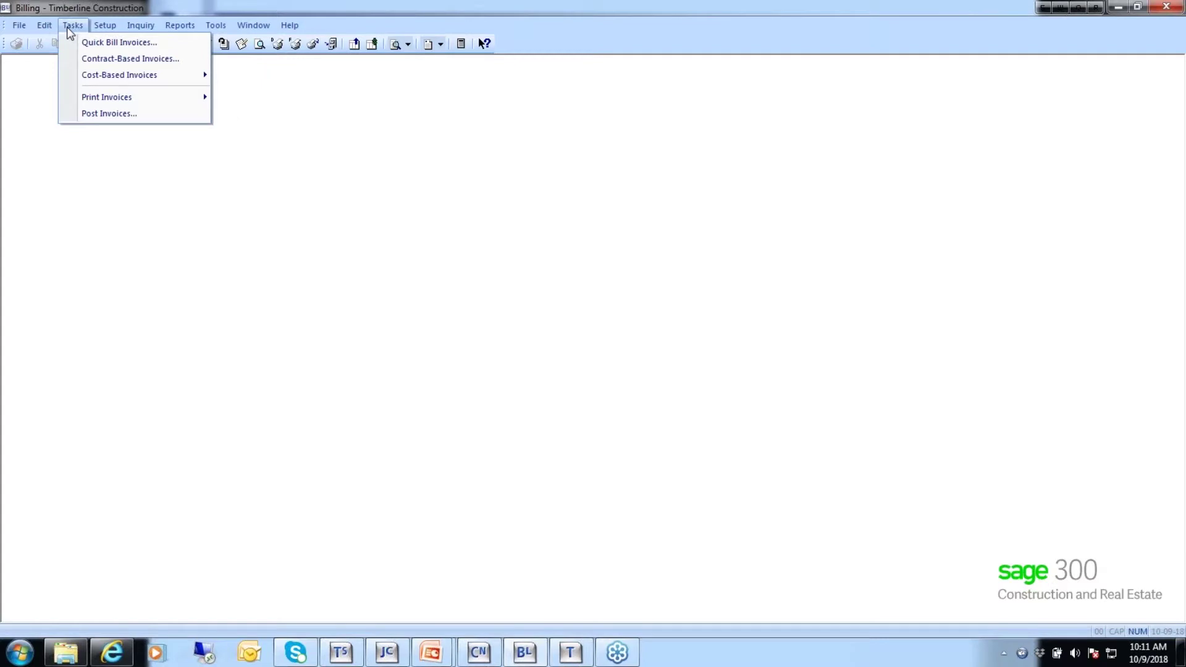
{"action": "left_click", "coordinate": [95, 44]}
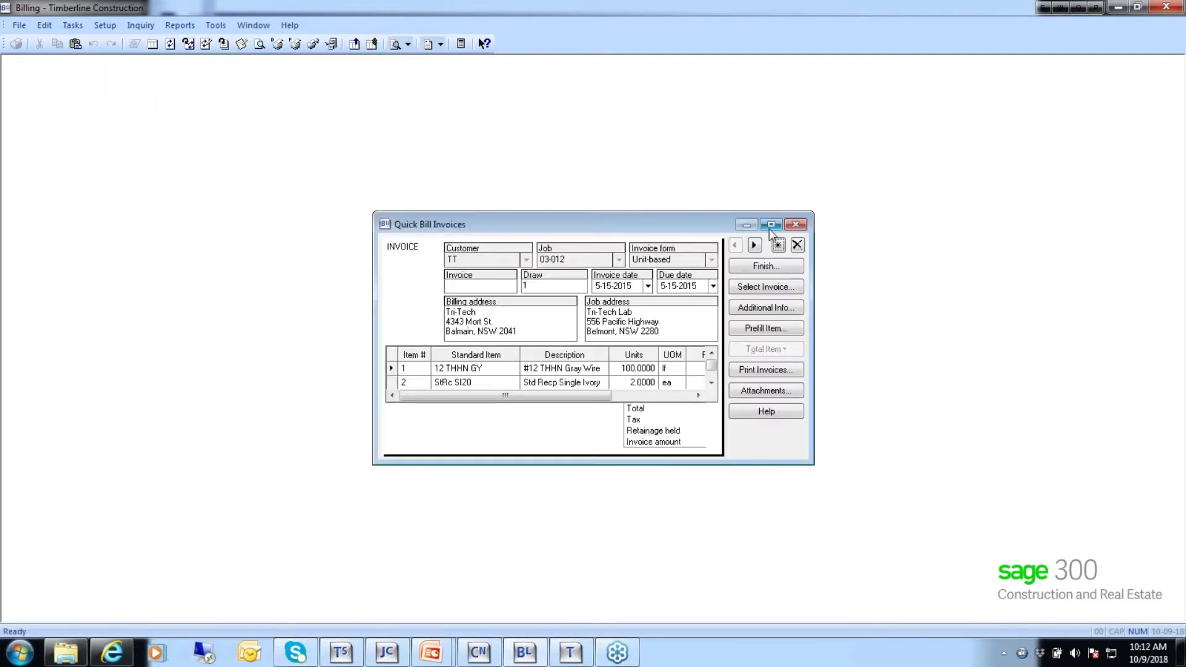
{"action": "left_click", "coordinate": [771, 225]}
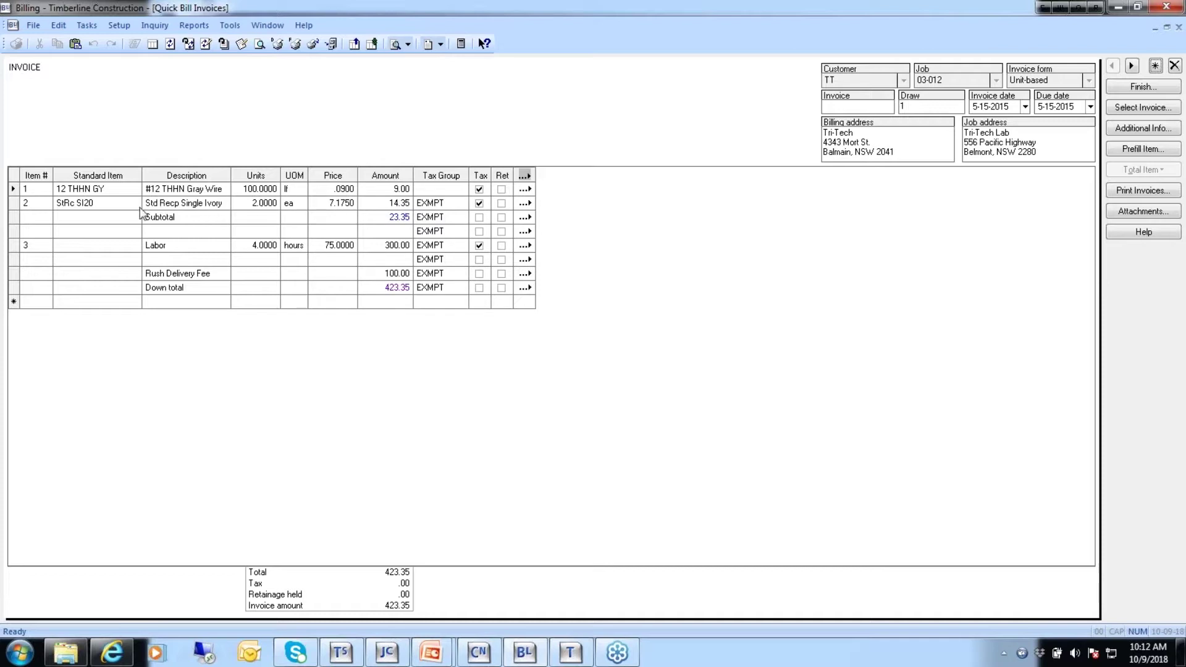
Check which invoice grid columns can be hidden or shown, change nothing, and finish the Quick Bill Invoices session.
{"action": "right_click", "coordinate": [108, 177]}
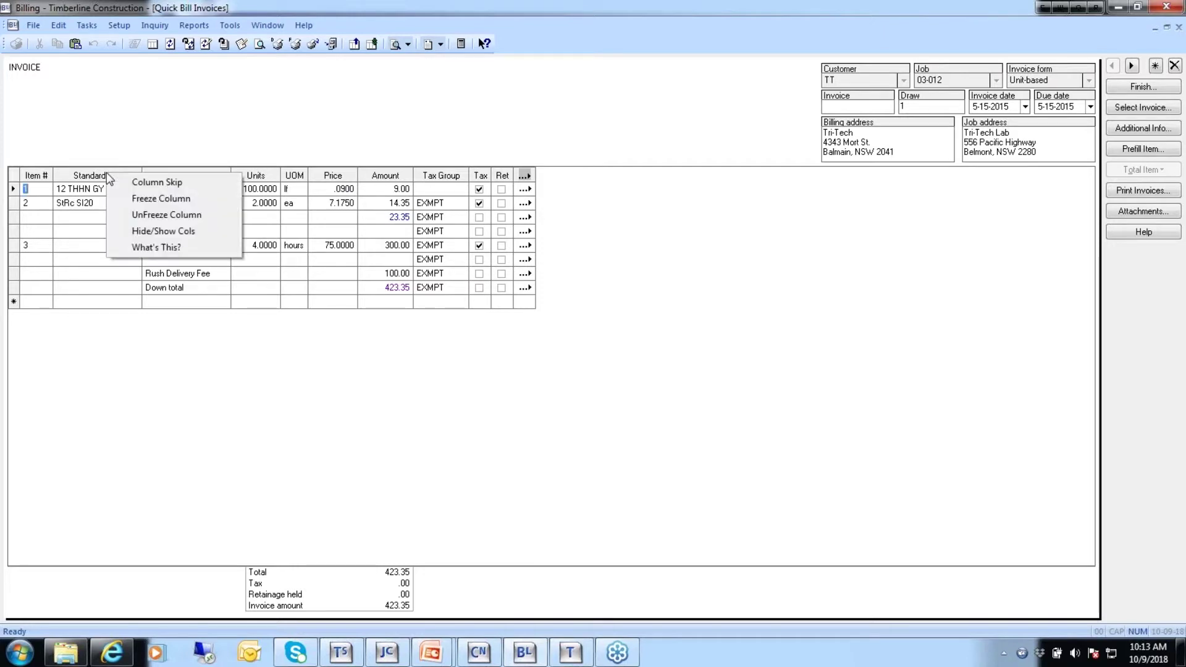
{"action": "left_click", "coordinate": [147, 235]}
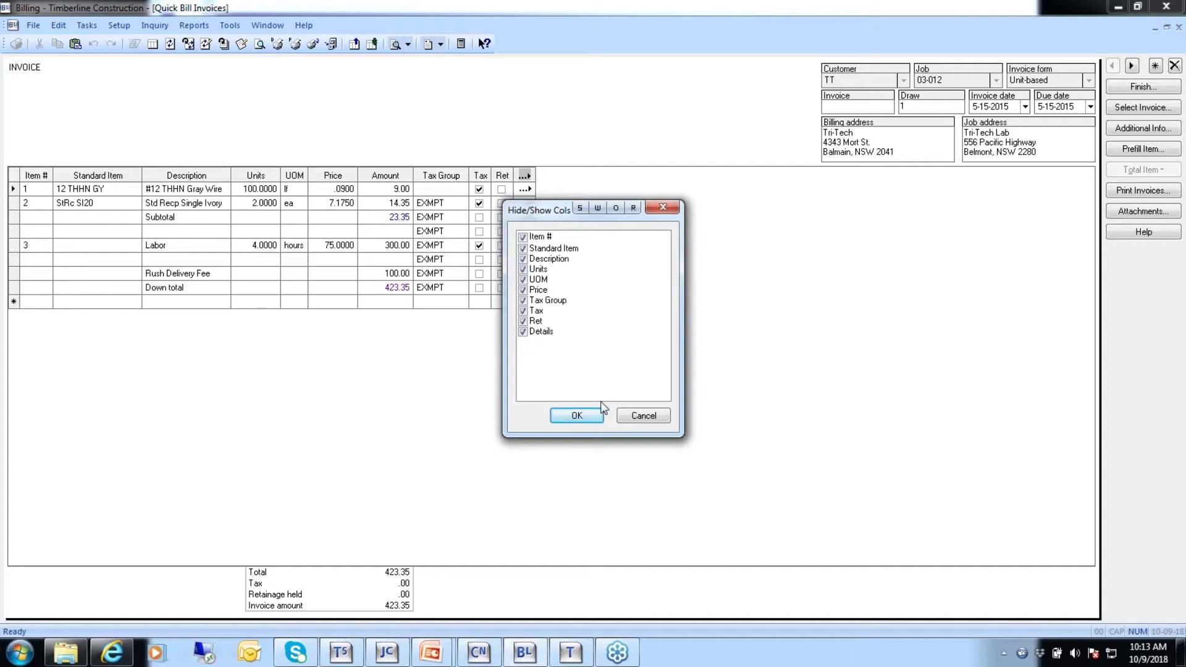
{"action": "left_click", "coordinate": [637, 417]}
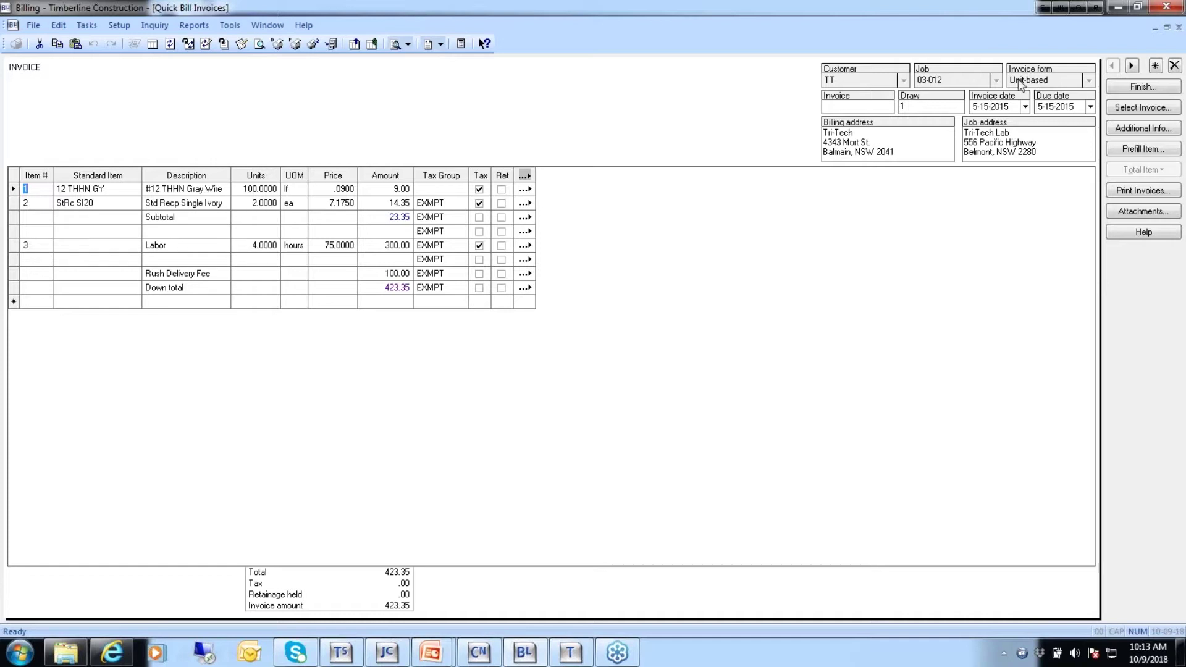
{"action": "left_click", "coordinate": [1134, 91]}
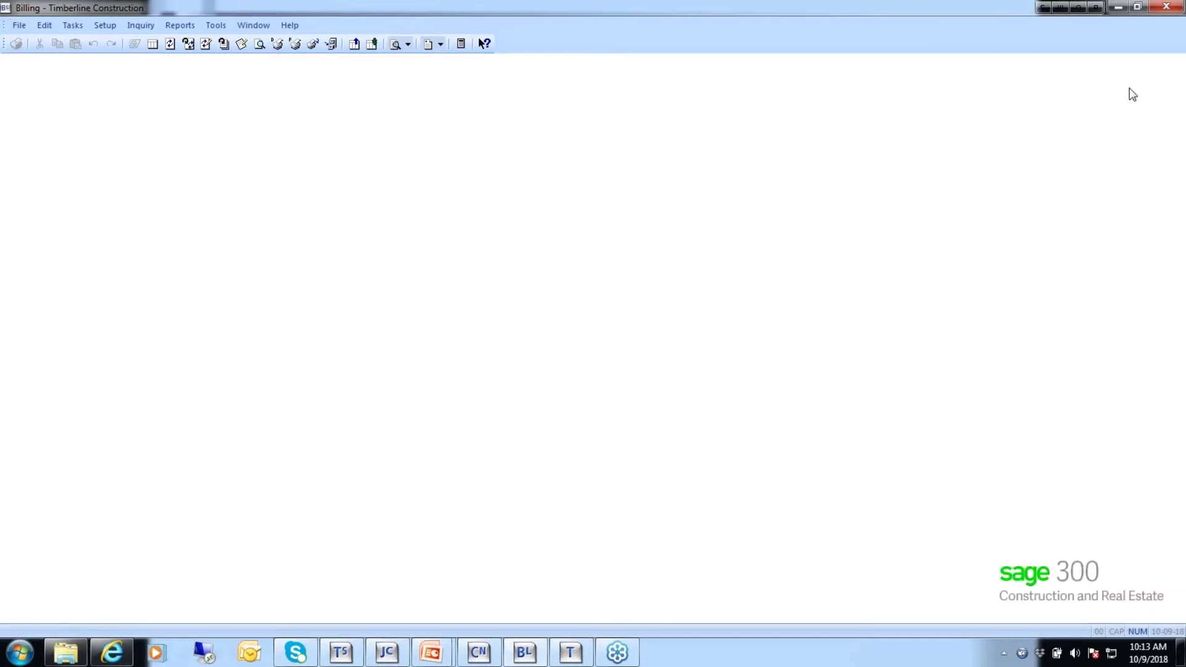
Review the journals and Quick Bill invoice forms in BL Settings, cancel out, and look at the Quick Bill invoice reports.
{"action": "left_click", "coordinate": [20, 26]}
{"action": "mouse_move", "coordinate": [22, 77]}
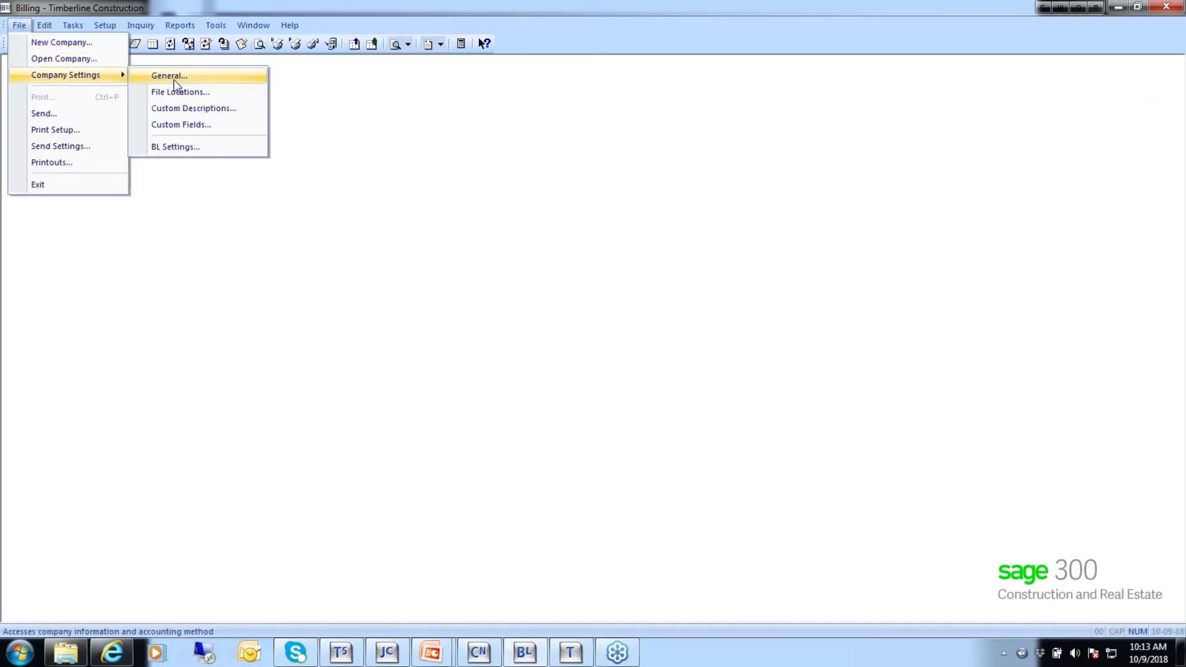
{"action": "left_click", "coordinate": [186, 148]}
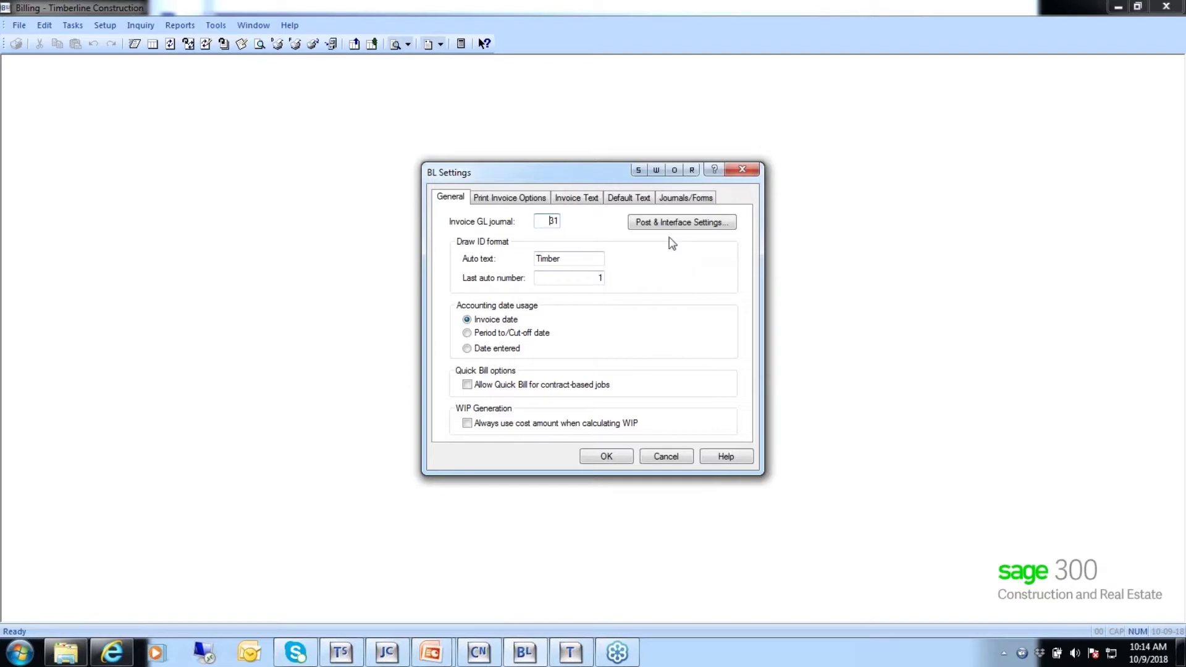
{"action": "left_click", "coordinate": [679, 198]}
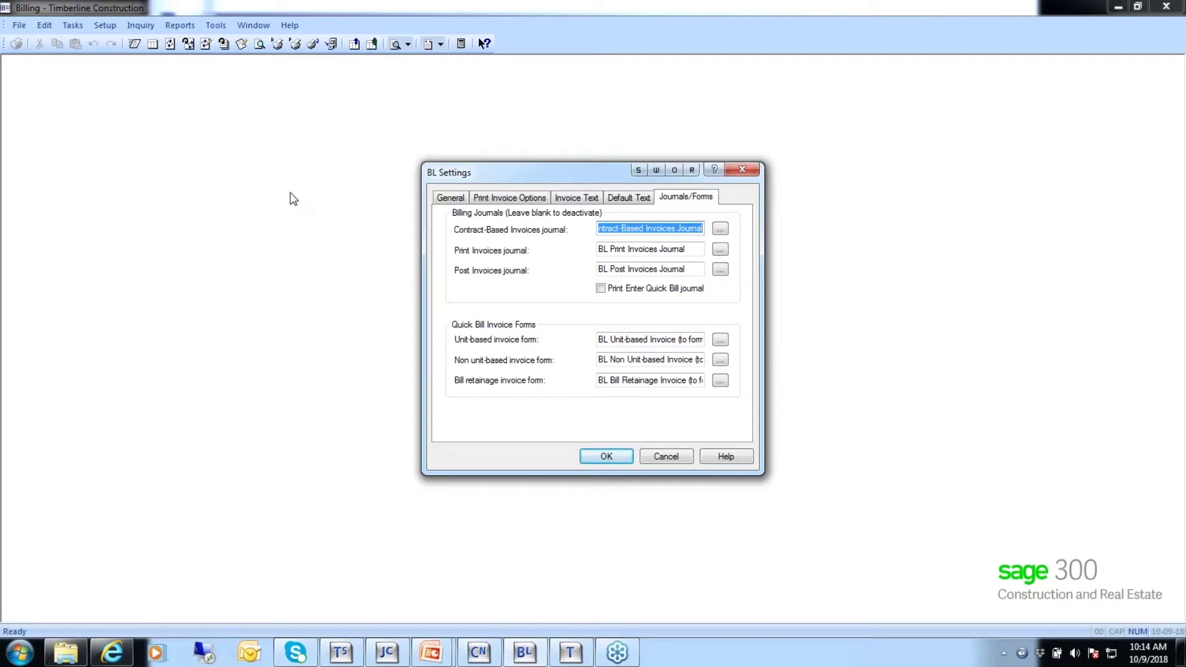
{"action": "left_click", "coordinate": [655, 458]}
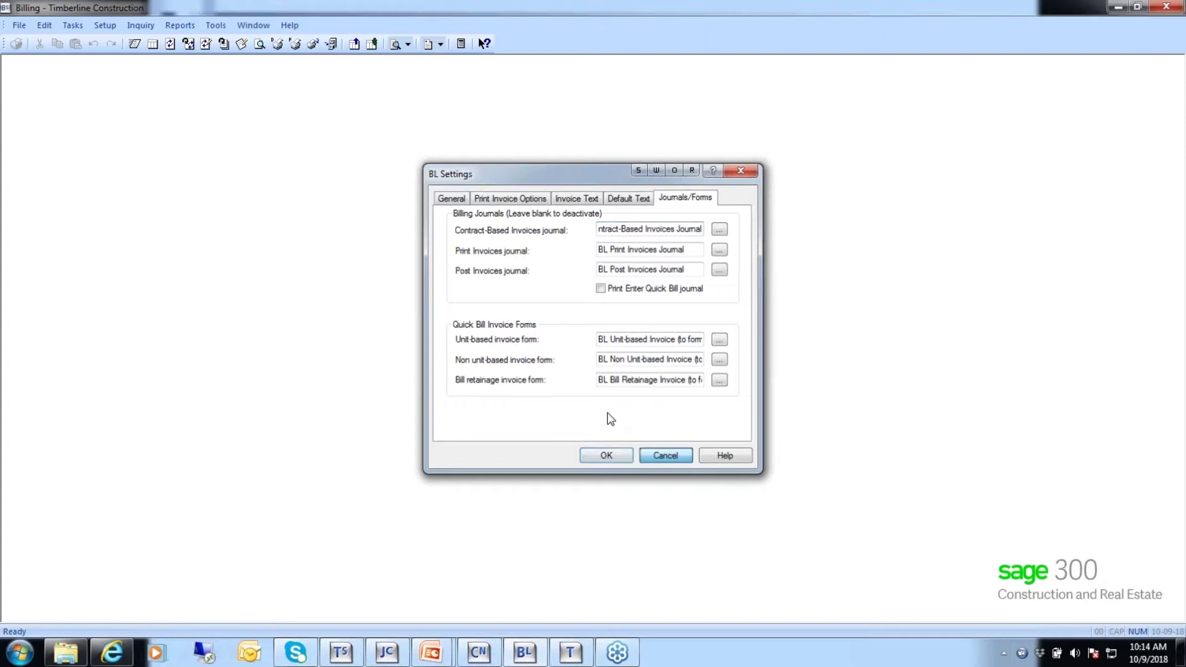
{"action": "left_click", "coordinate": [182, 28]}
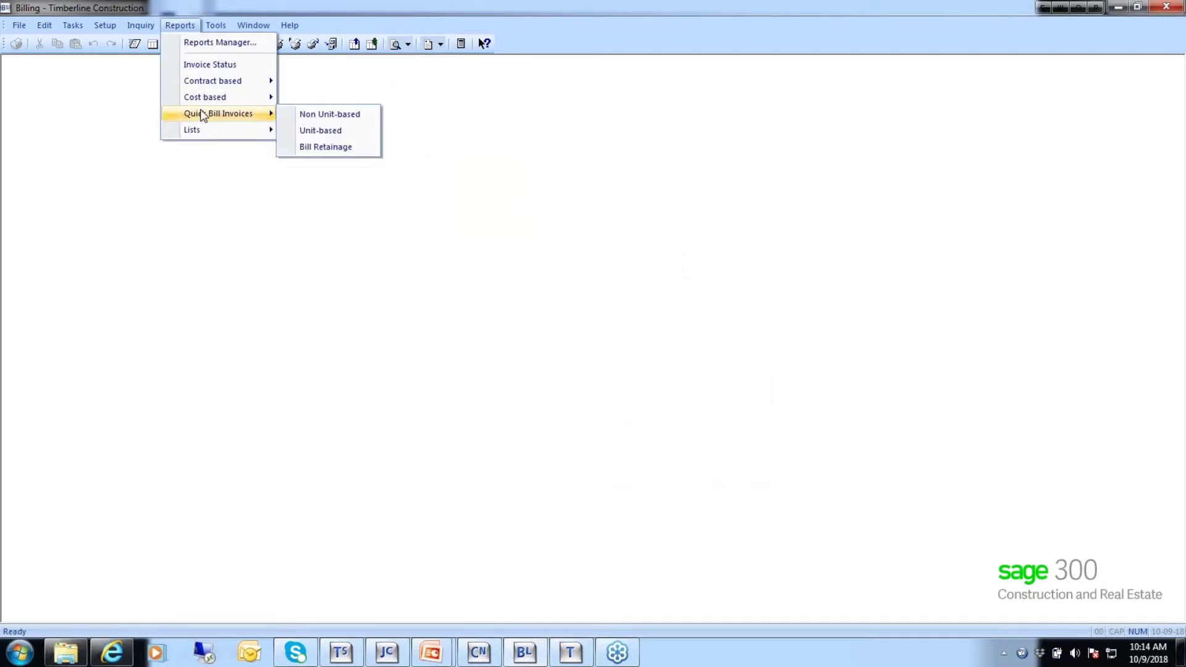
{"action": "mouse_move", "coordinate": [210, 130]}
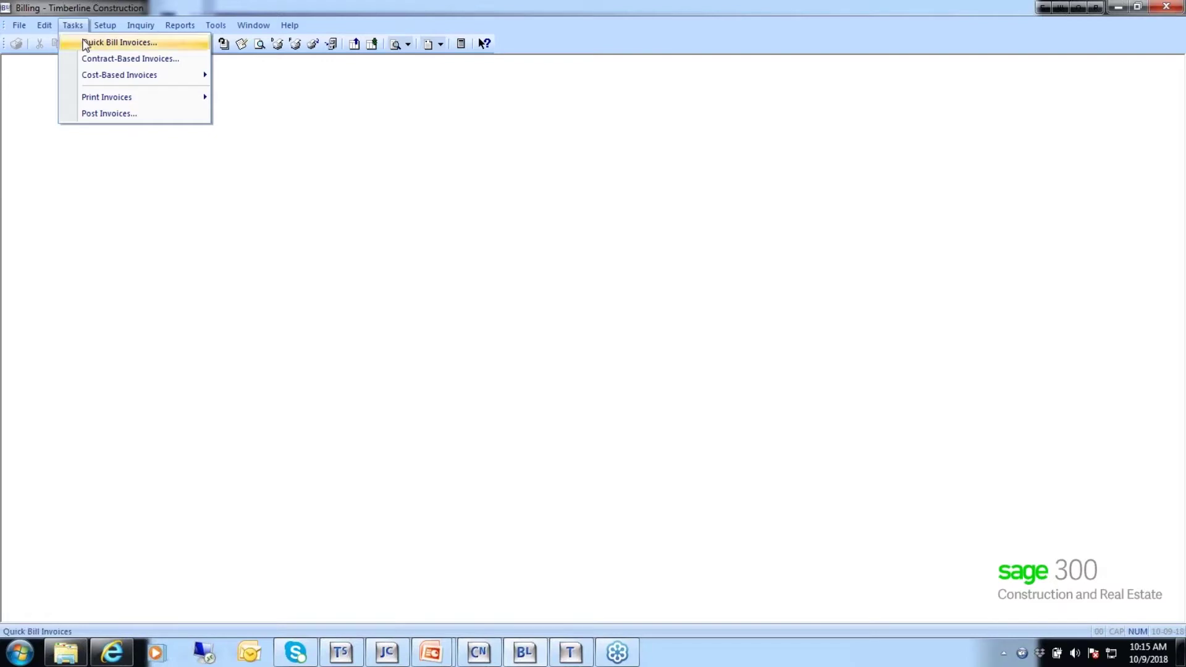
Print the current unit-based quick bill invoice for job 03-012 as invoice 1015 to print file 1015TT, and finish quick billing.
{"action": "left_click", "coordinate": [89, 42]}
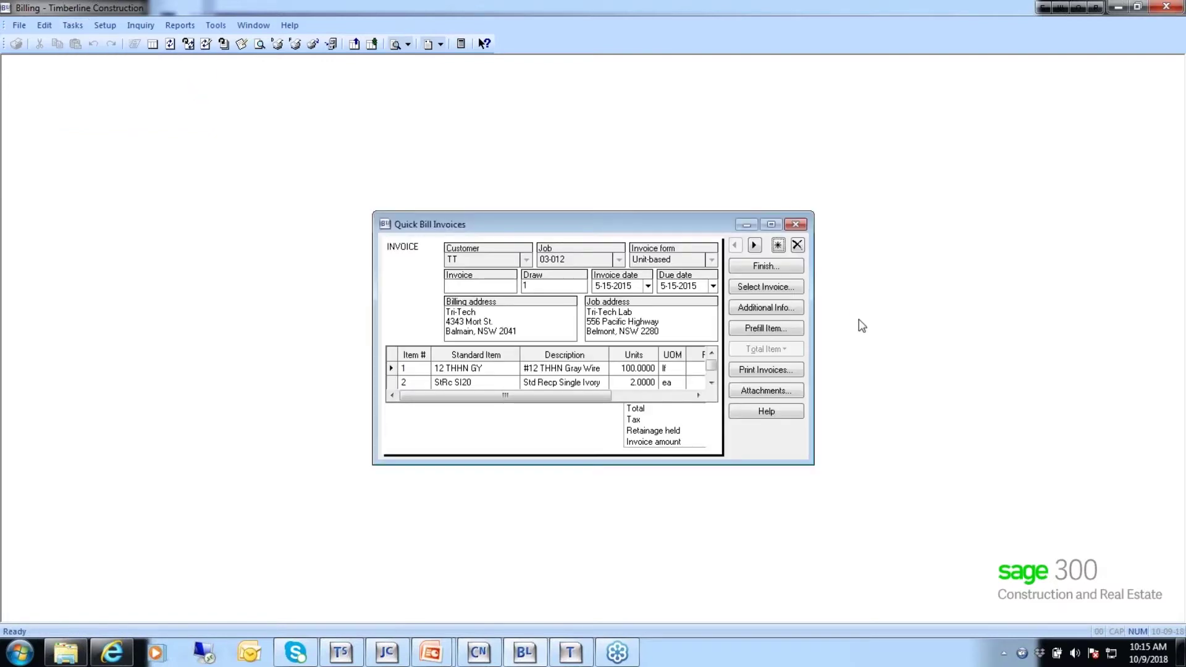
{"action": "left_click", "coordinate": [770, 223]}
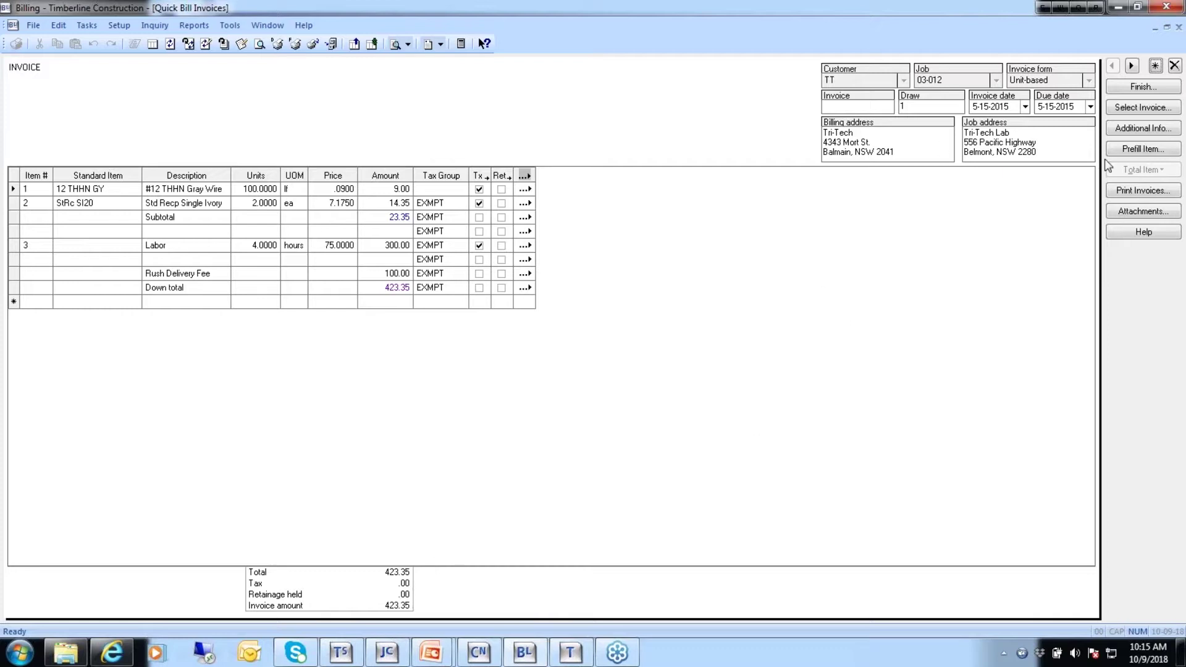
{"action": "left_click", "coordinate": [1130, 189]}
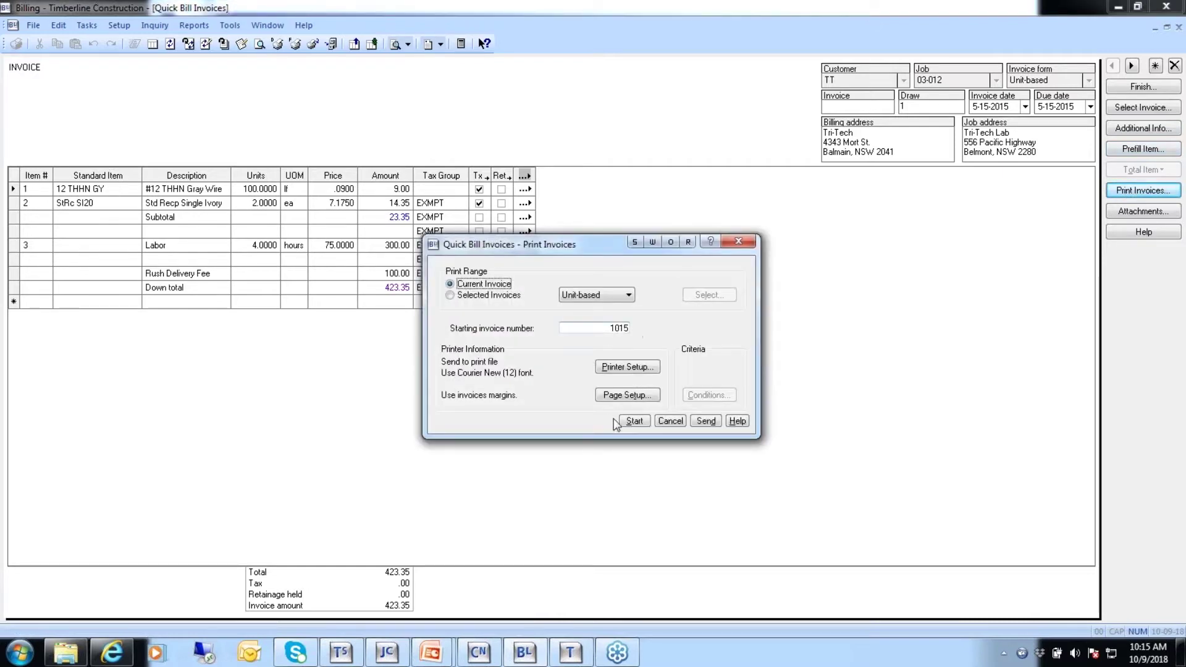
{"action": "left_click", "coordinate": [631, 425]}
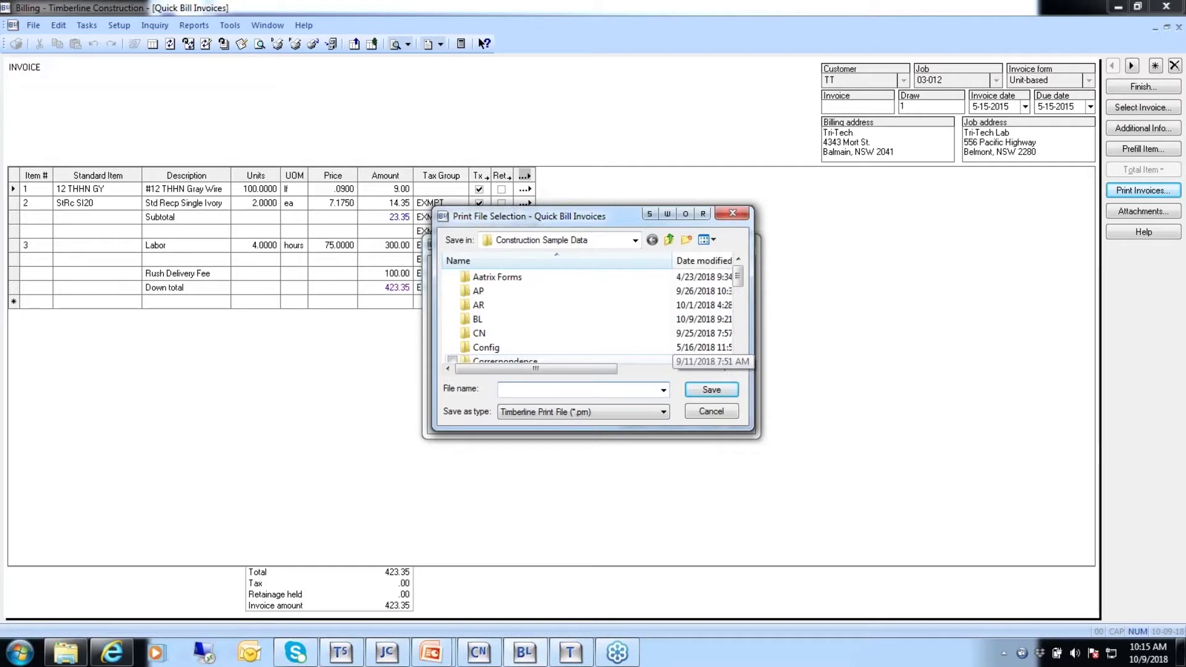
{"action": "type", "text": "1015"}
{"action": "type", "text": "TT"}
{"action": "key", "text": "Return"}
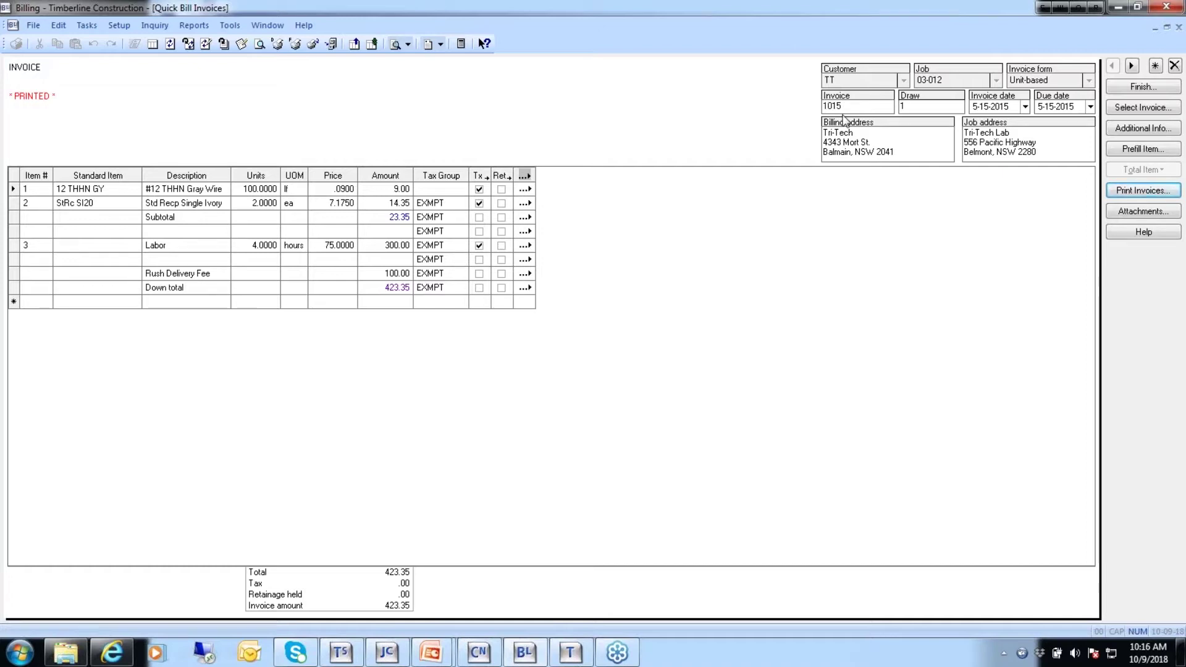
{"action": "left_click", "coordinate": [1143, 87]}
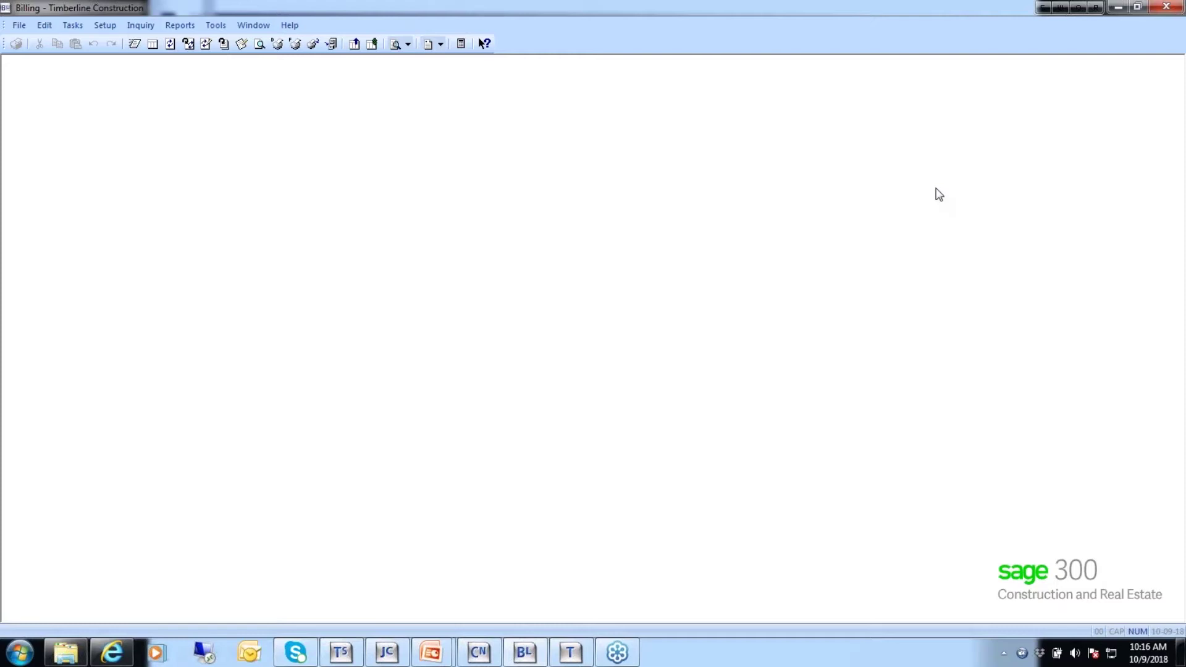
Open the Contract-Based Invoices task for contract 18925 Progress Bill.
{"action": "left_click", "coordinate": [72, 25]}
{"action": "left_click", "coordinate": [88, 58]}
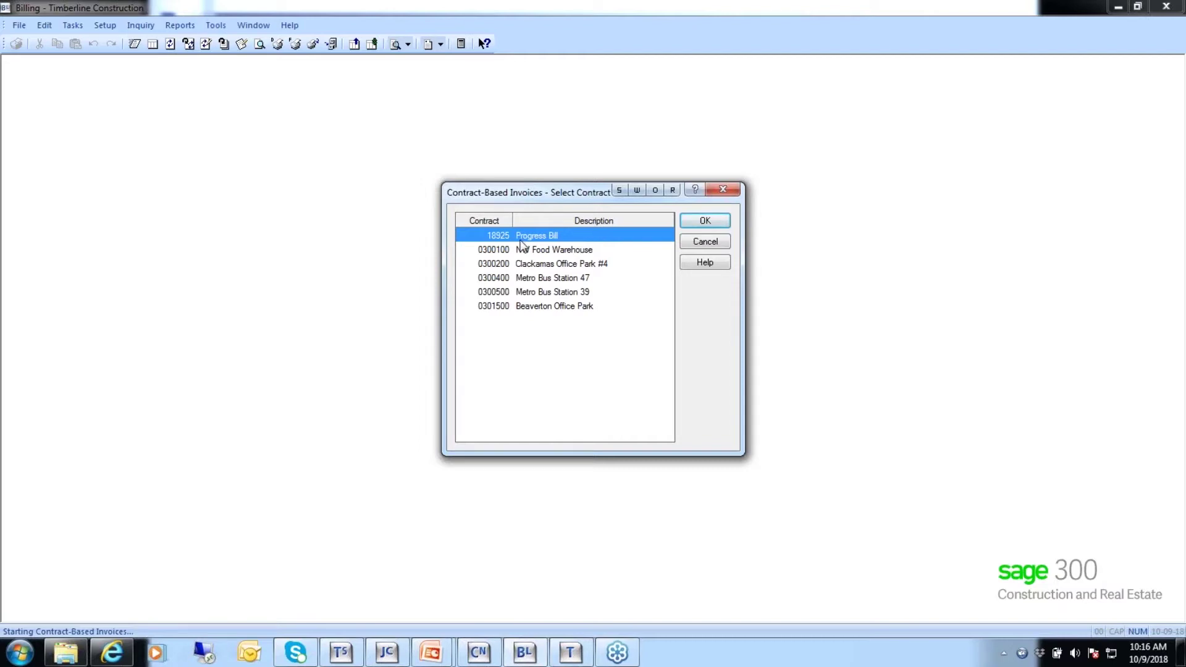
{"action": "left_click", "coordinate": [705, 221]}
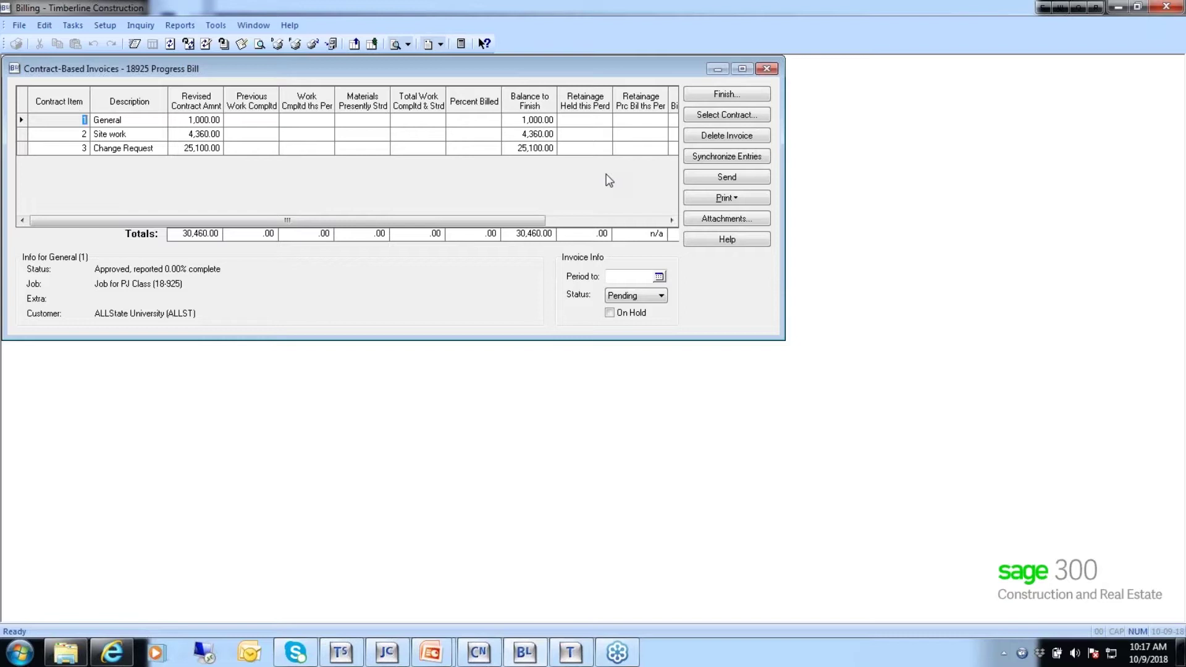
Switch to Contracts, examine the billing settings of contract 18925, close that contract, and return to Billing.
{"action": "left_click", "coordinate": [490, 659]}
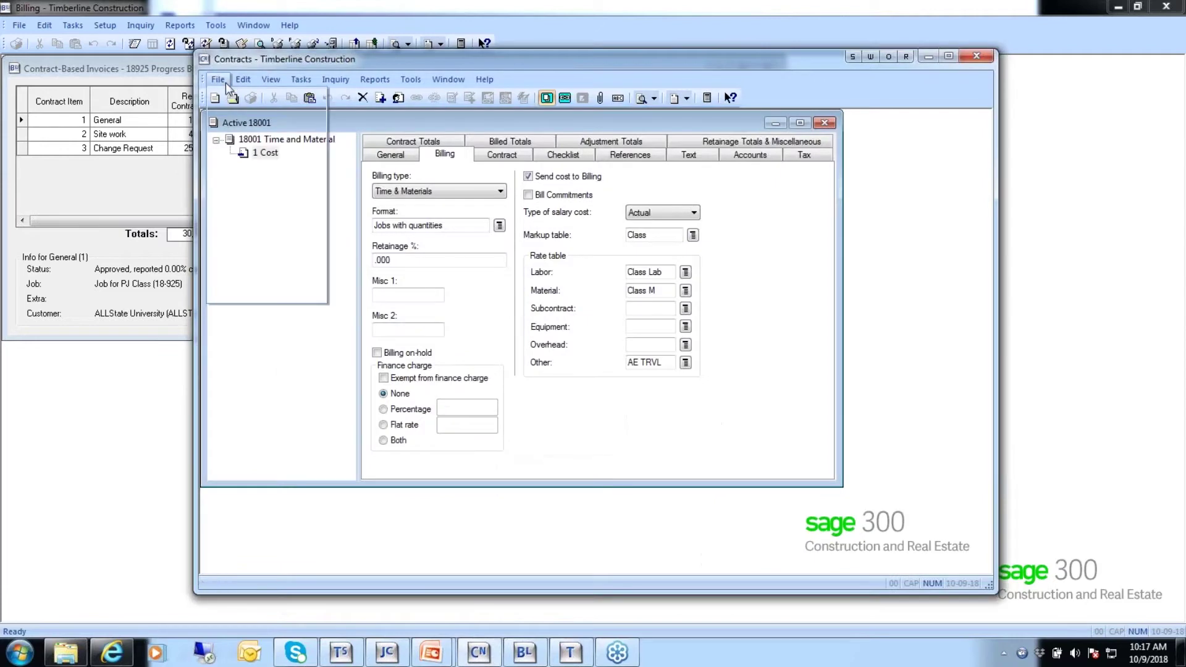
{"action": "left_click", "coordinate": [241, 128]}
{"action": "left_click", "coordinate": [217, 80]}
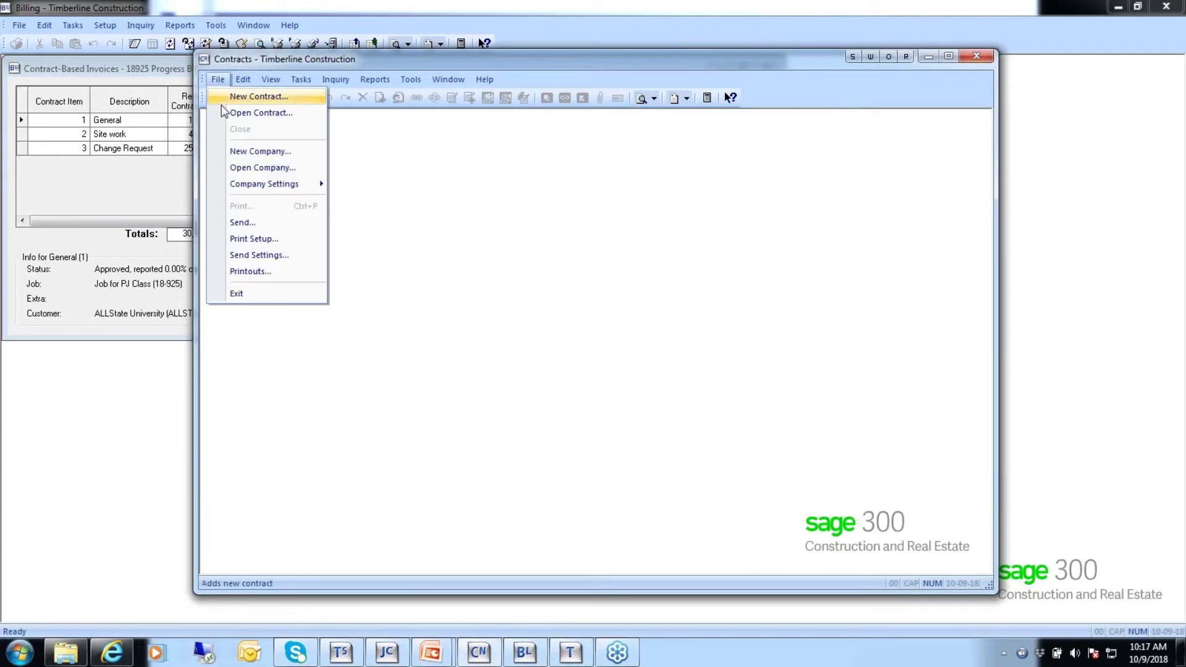
{"action": "left_click", "coordinate": [222, 112]}
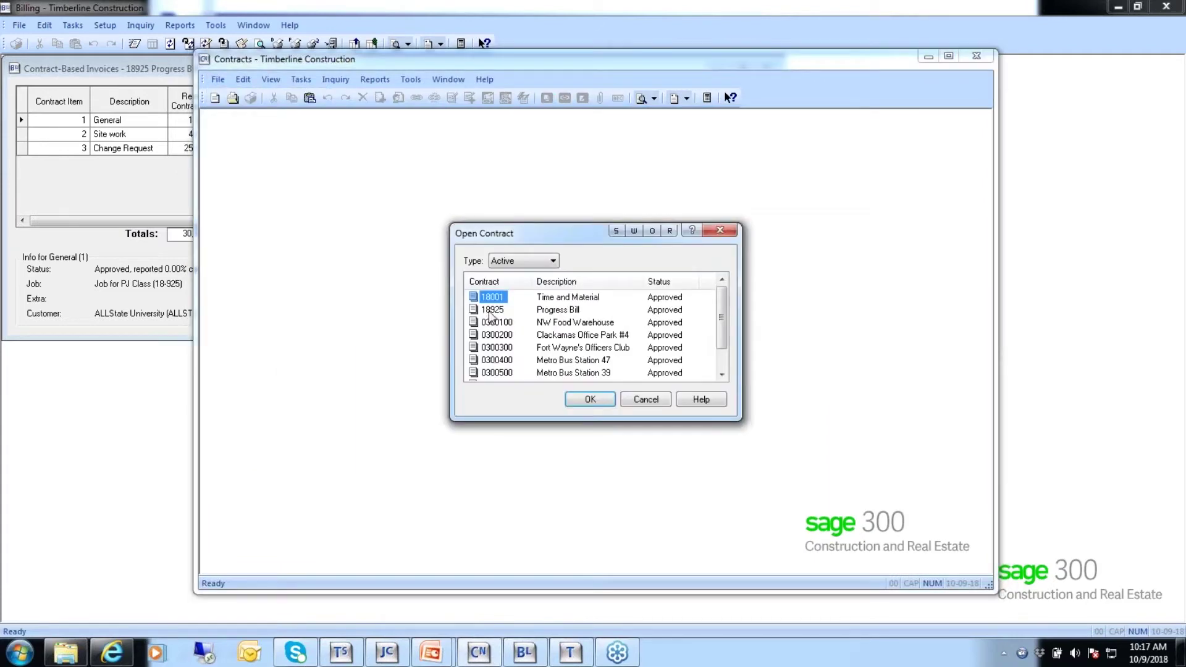
{"action": "left_click", "coordinate": [492, 310]}
{"action": "double_click", "coordinate": [492, 310]}
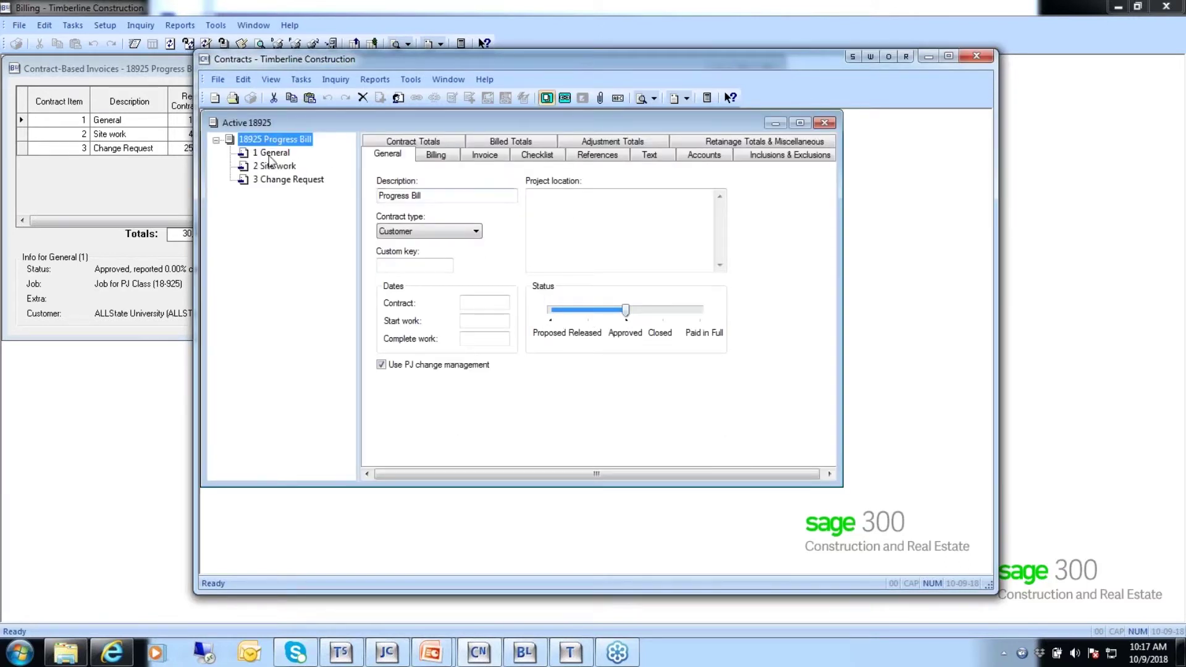
{"action": "left_click", "coordinate": [434, 156]}
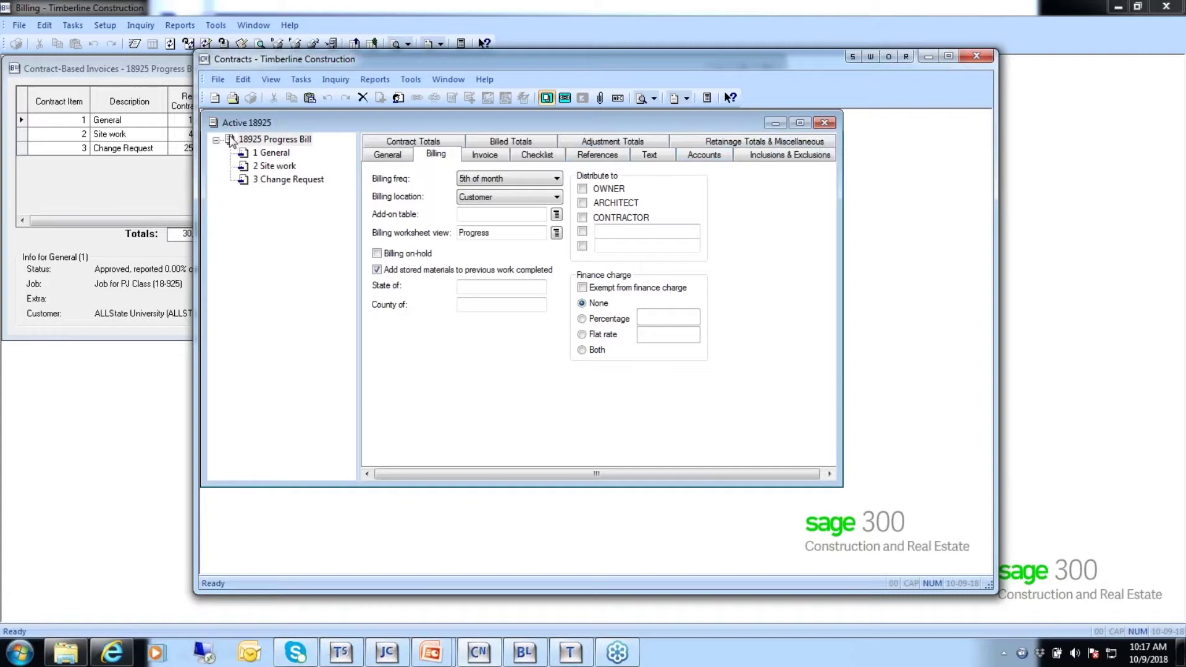
{"action": "left_click", "coordinate": [218, 80]}
{"action": "left_click", "coordinate": [221, 129]}
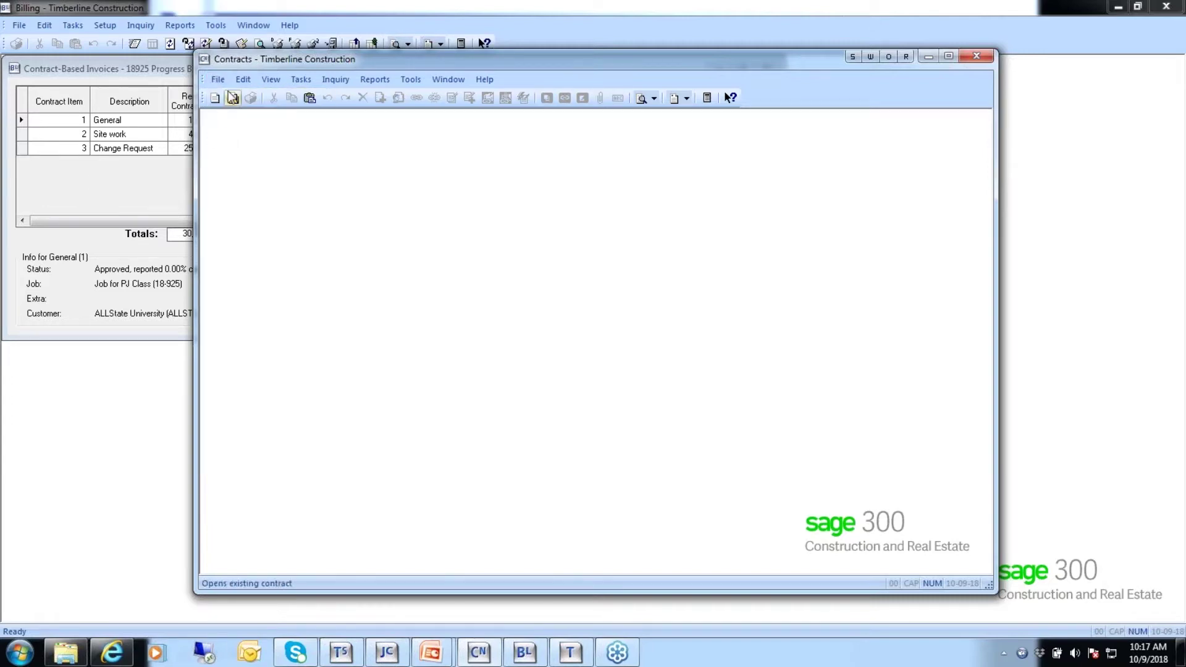
{"action": "left_click", "coordinate": [928, 57]}
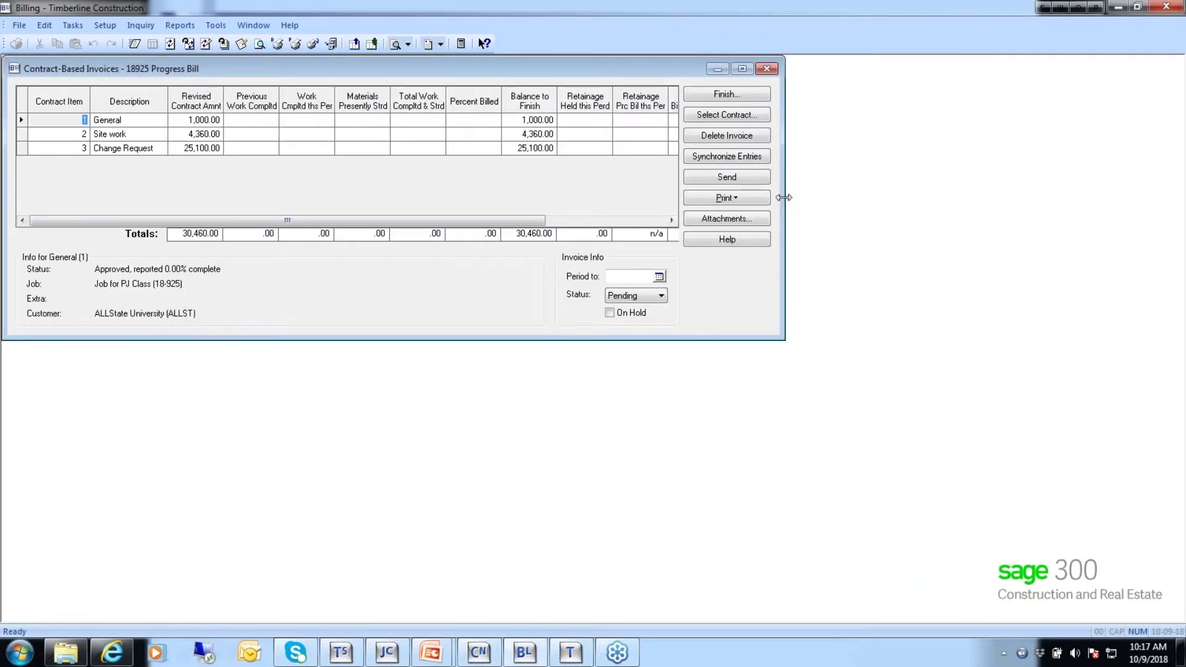
Enter 50.00 as the General item's work completed this period, resolving the data conflict in favor of the other program's changes.
{"action": "left_click_drag", "start_coordinate": [784, 202], "coordinate": [1096, 247]}
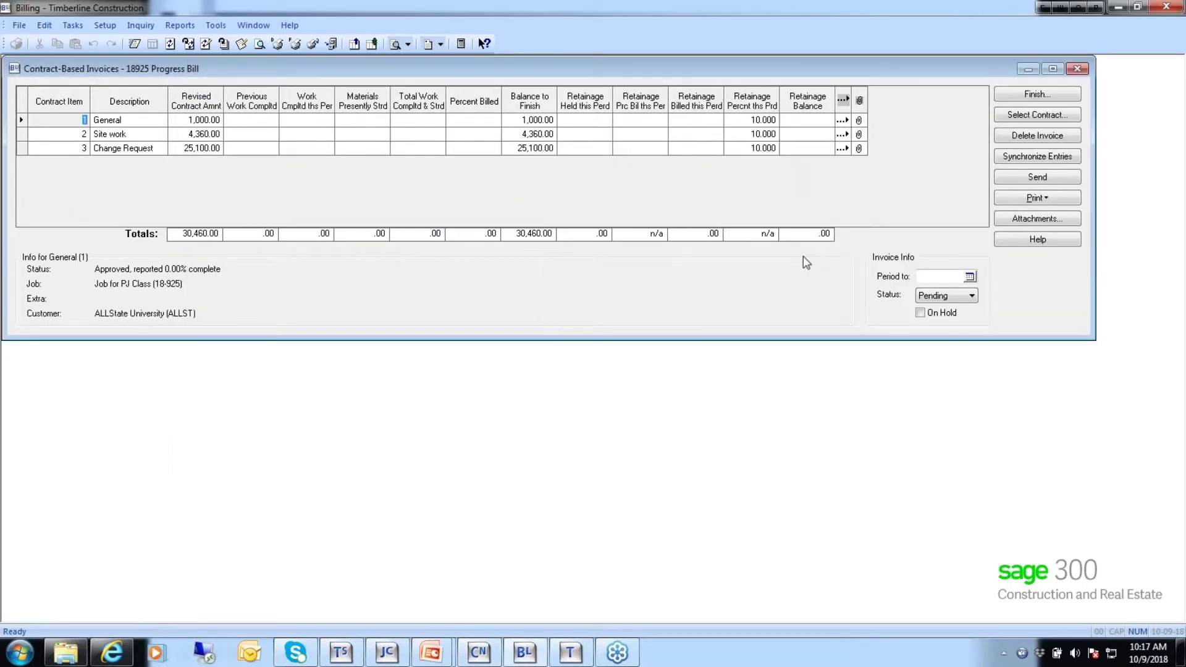
{"action": "key", "text": "Tab"}
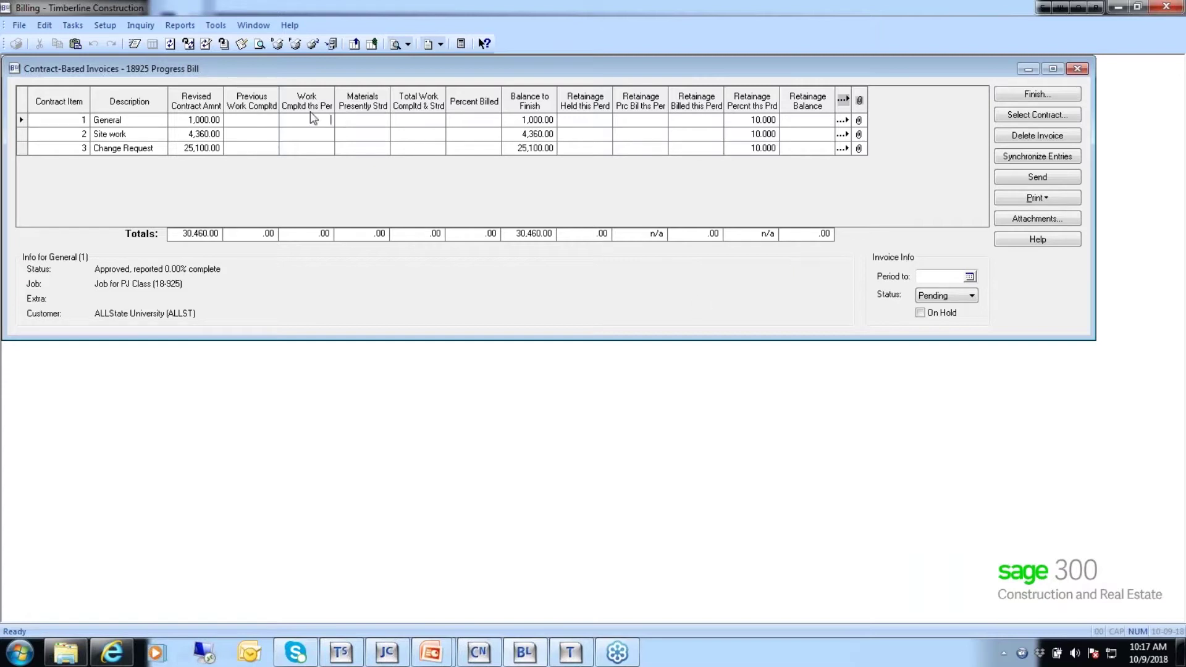
{"action": "type", "text": "50.00"}
{"action": "key", "text": "Tab"}
{"action": "left_click", "coordinate": [469, 136]}
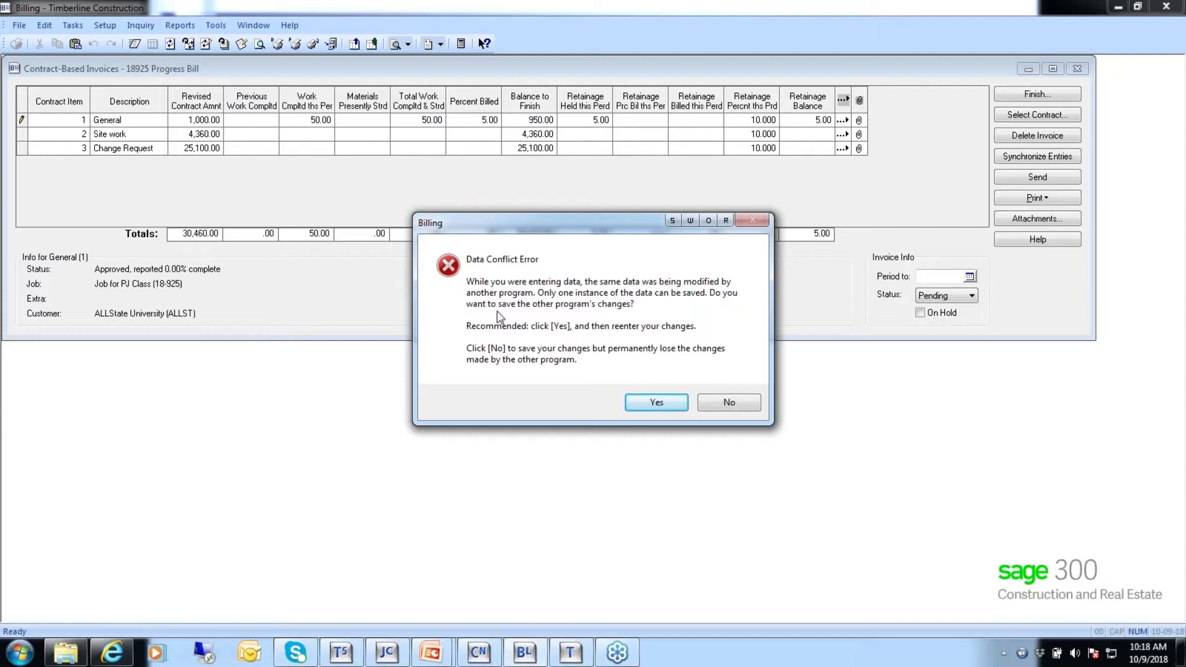
{"action": "left_click", "coordinate": [650, 403]}
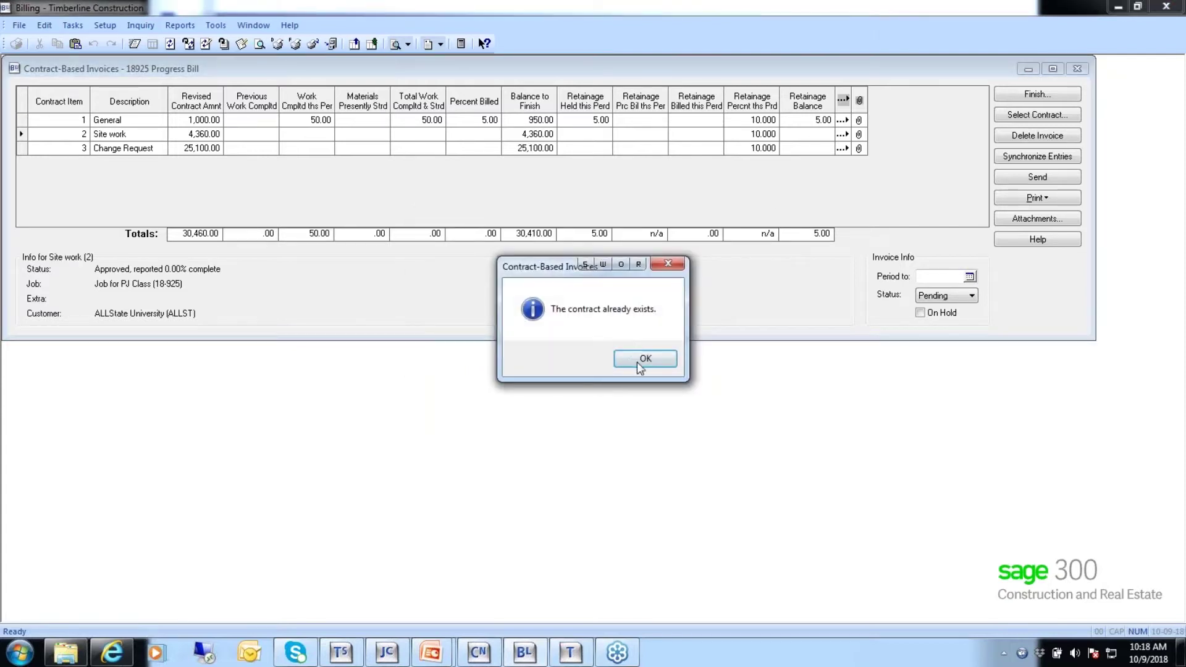
{"action": "left_click", "coordinate": [639, 361]}
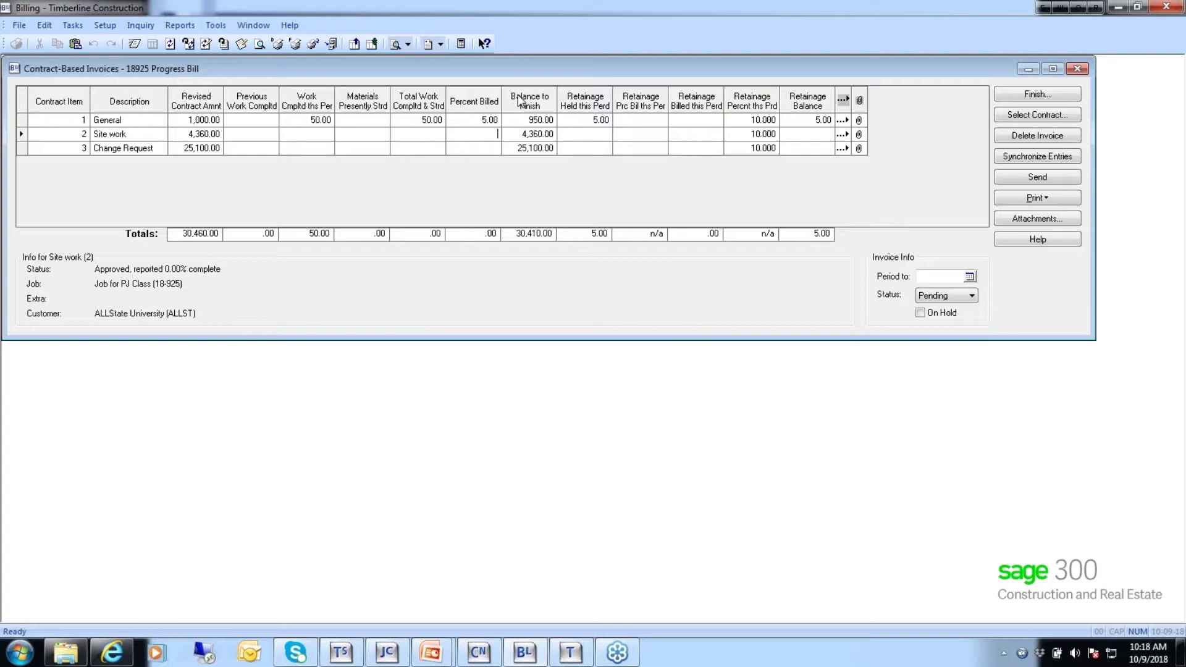
Set the Site work item's percent billed to 25 and the Change Request item's work completed this period to 10,000.
{"action": "type", "text": "25"}
{"action": "key", "text": "Tab"}
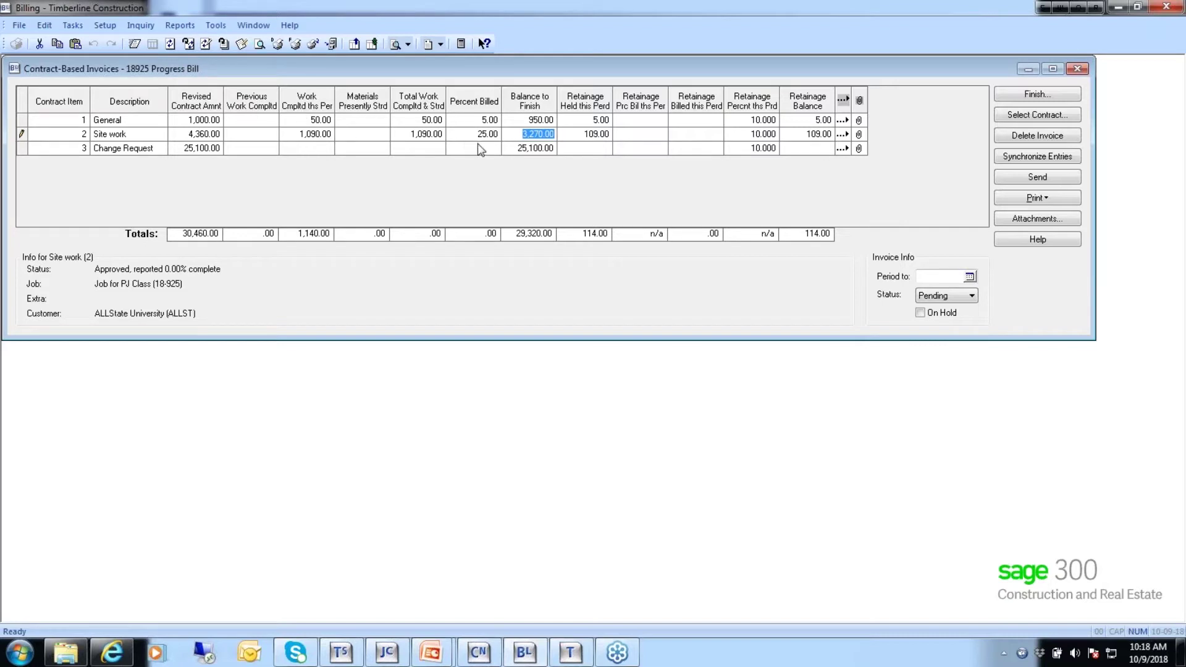
{"action": "left_click", "coordinate": [304, 149]}
{"action": "type", "text": "100000"}
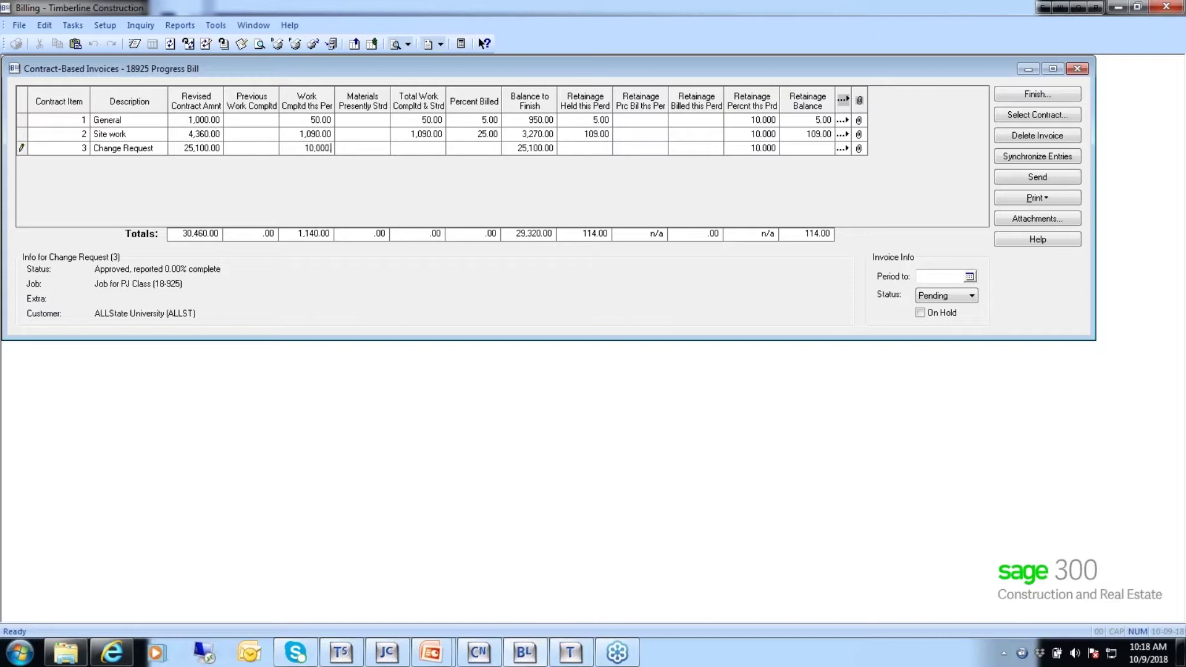
{"action": "key", "text": "Tab"}
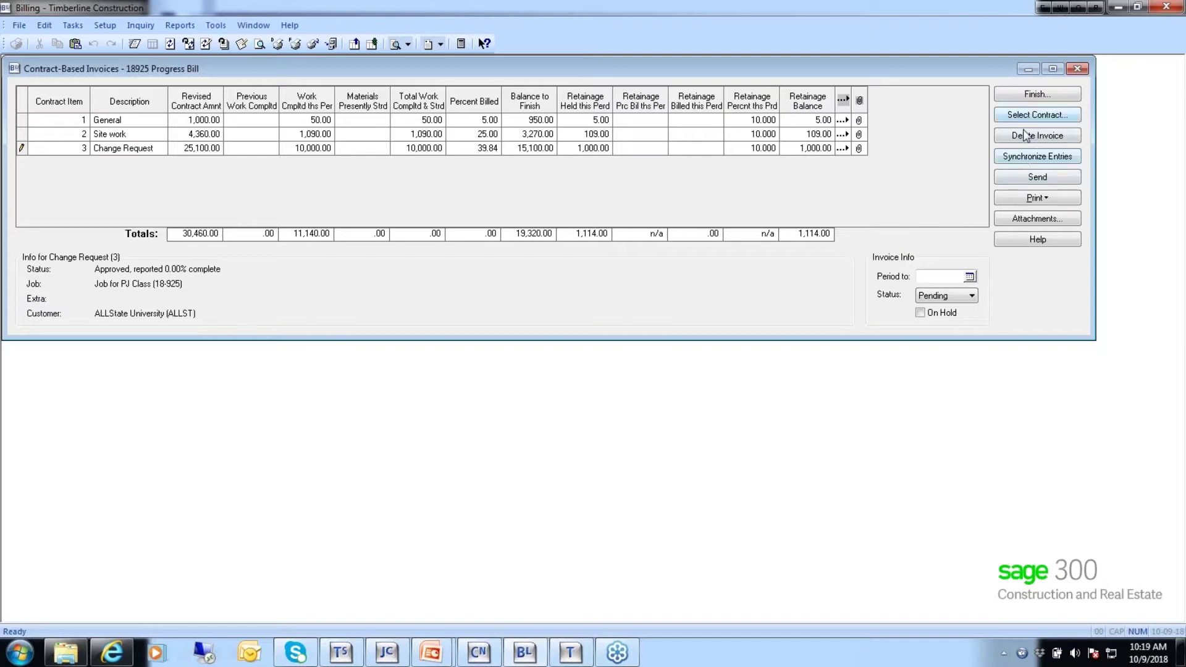
Save the current row, view the invoice for contract 0300100 NW Food Warehouse, and return to contract 18925.
{"action": "left_click", "coordinate": [1046, 117]}
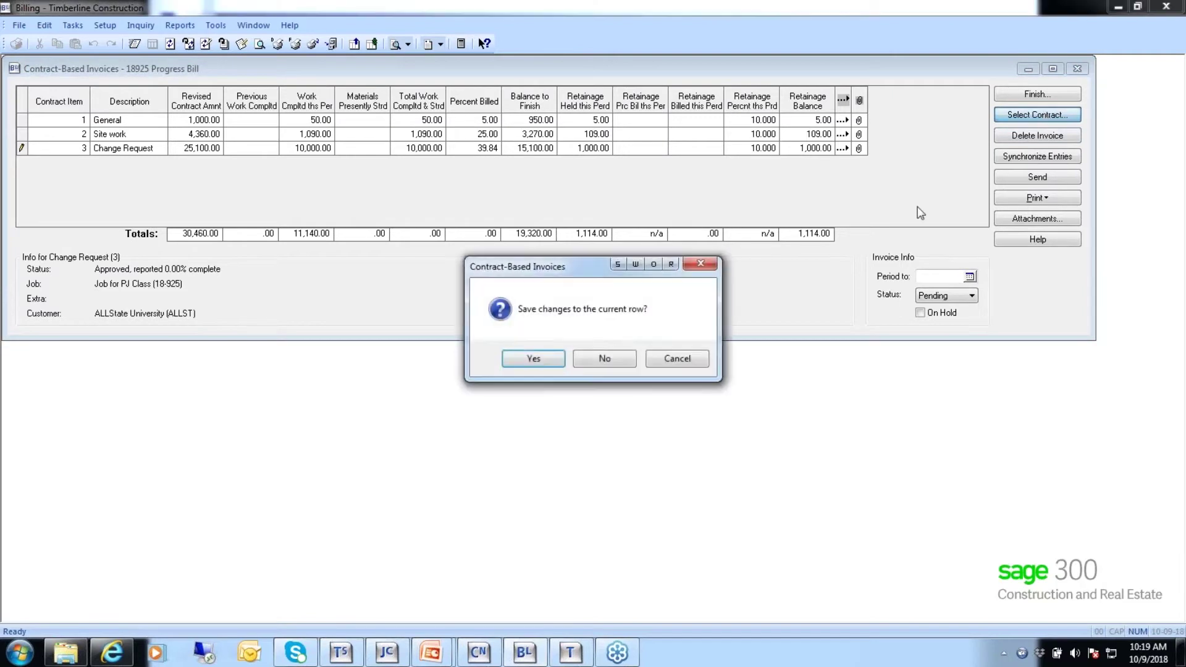
{"action": "left_click", "coordinate": [532, 358]}
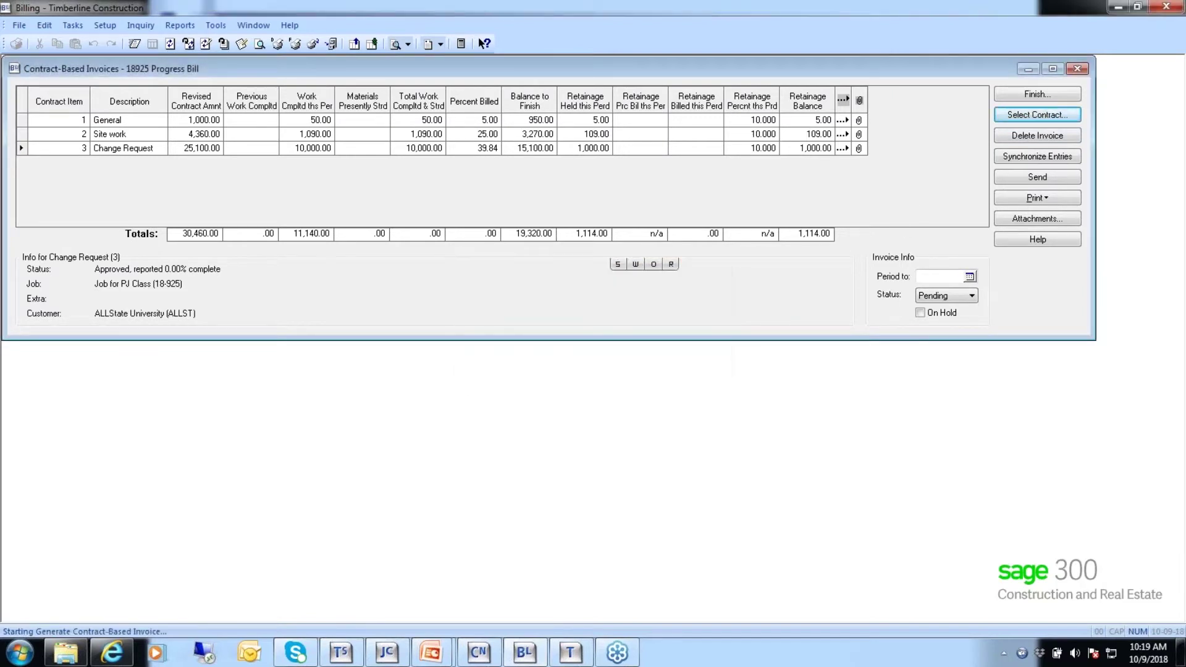
{"action": "double_click", "coordinate": [495, 249]}
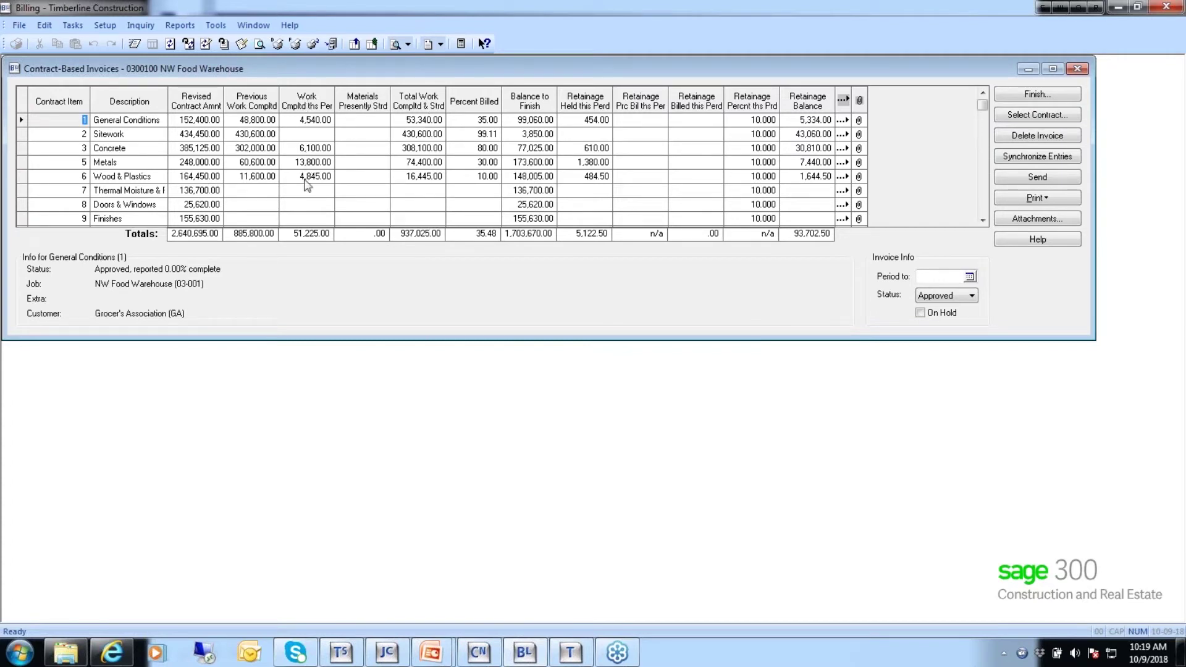
{"action": "left_click", "coordinate": [1038, 114]}
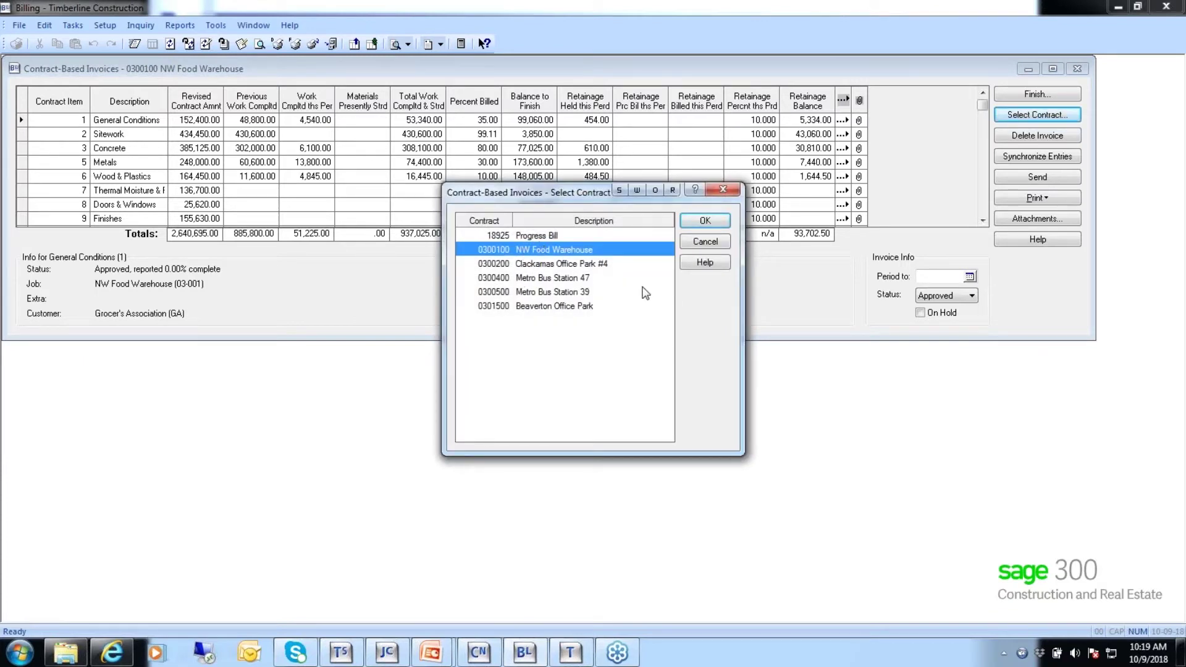
{"action": "left_click", "coordinate": [529, 235]}
{"action": "key", "text": "Return"}
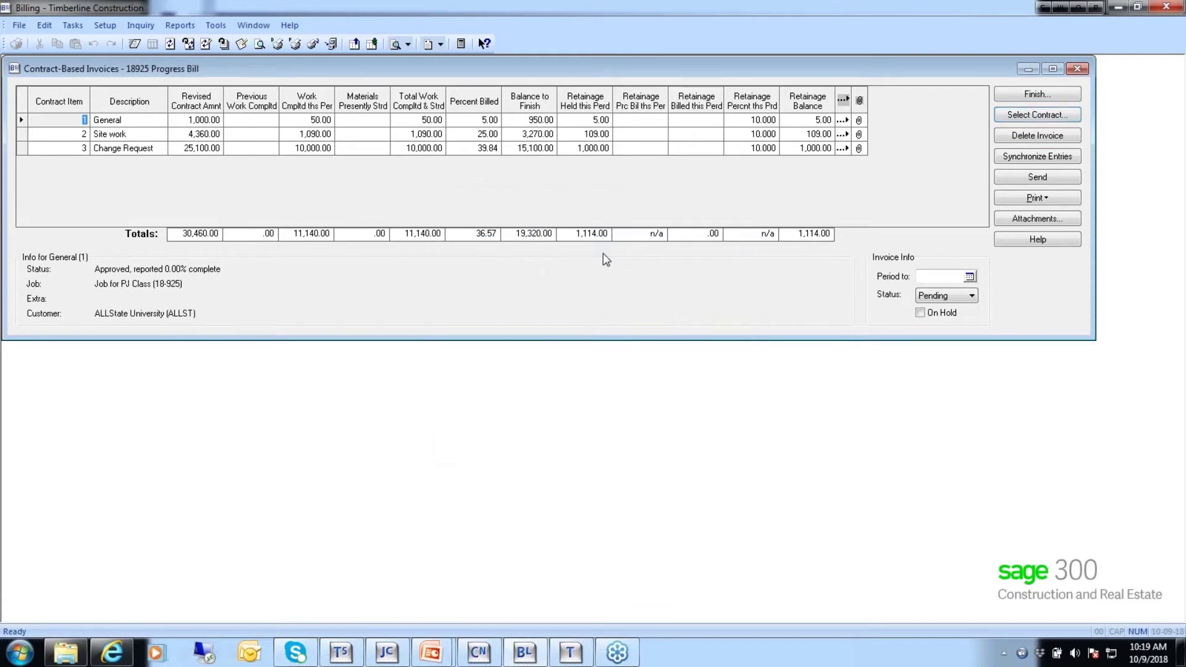
Delete the invoice for contract 18925 and reselect the contract to generate a fresh one.
{"action": "left_click", "coordinate": [1055, 155]}
{"action": "left_click", "coordinate": [1031, 137]}
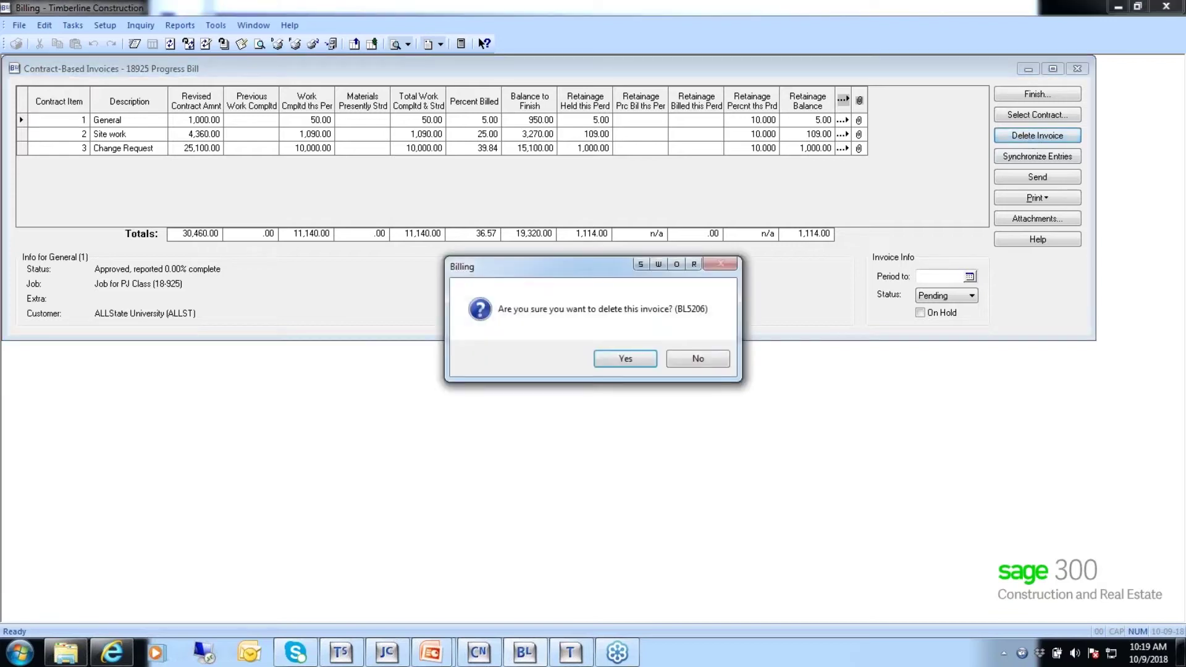
{"action": "left_click", "coordinate": [597, 365]}
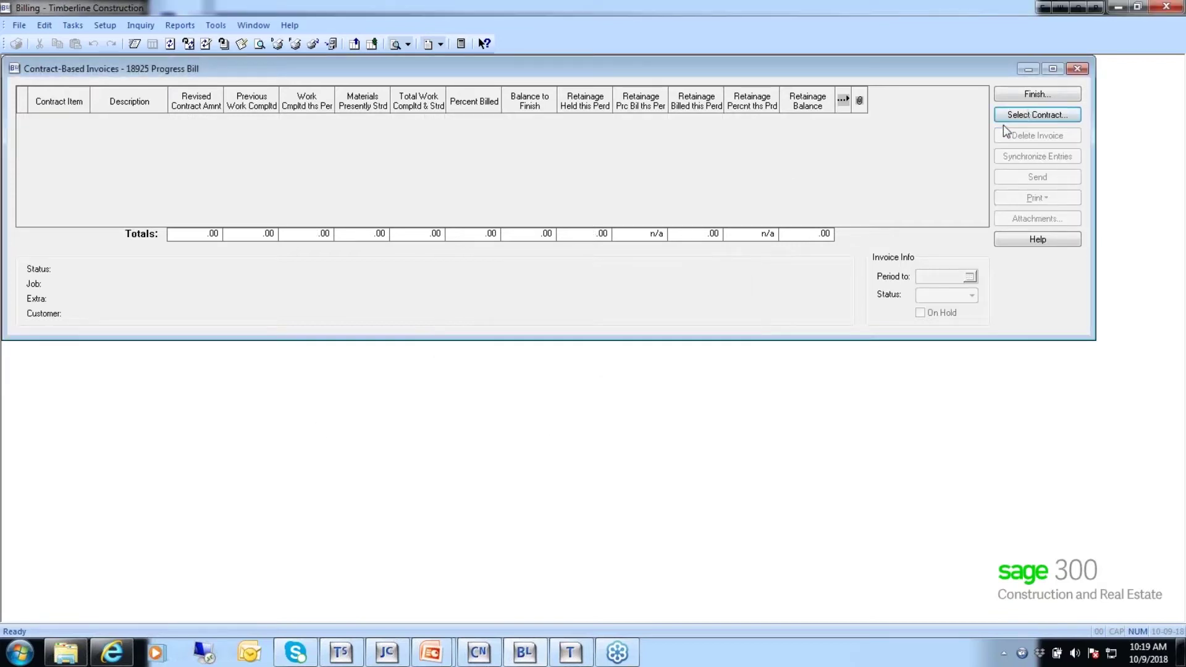
{"action": "left_click", "coordinate": [1014, 116]}
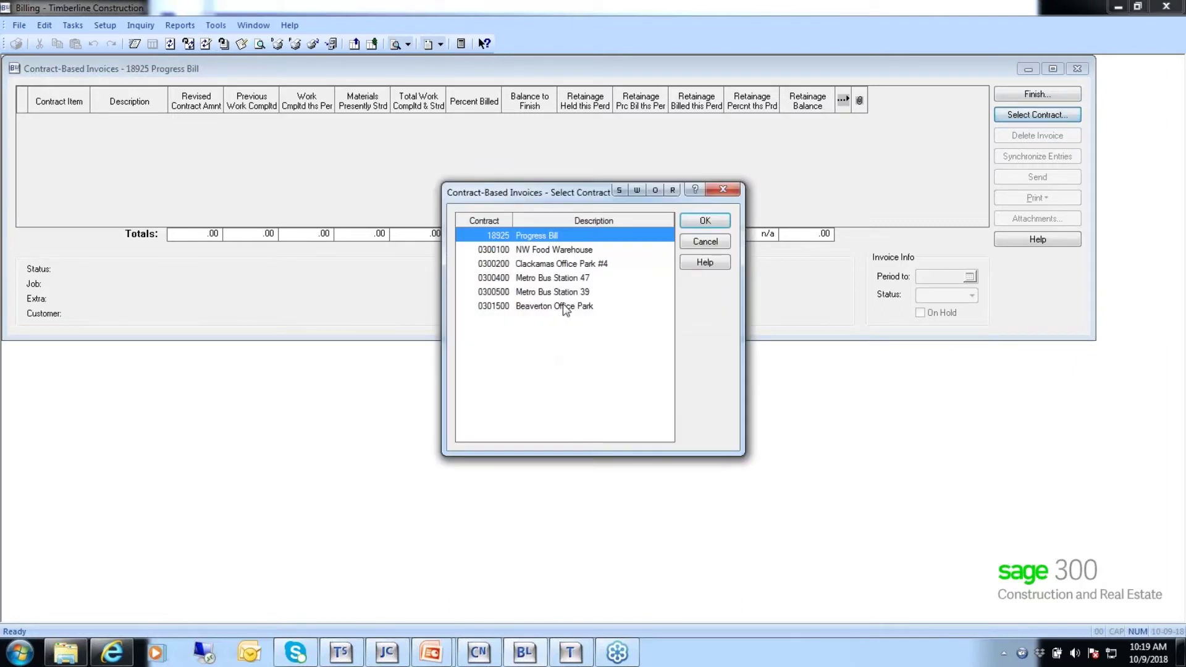
{"action": "double_click", "coordinate": [536, 235]}
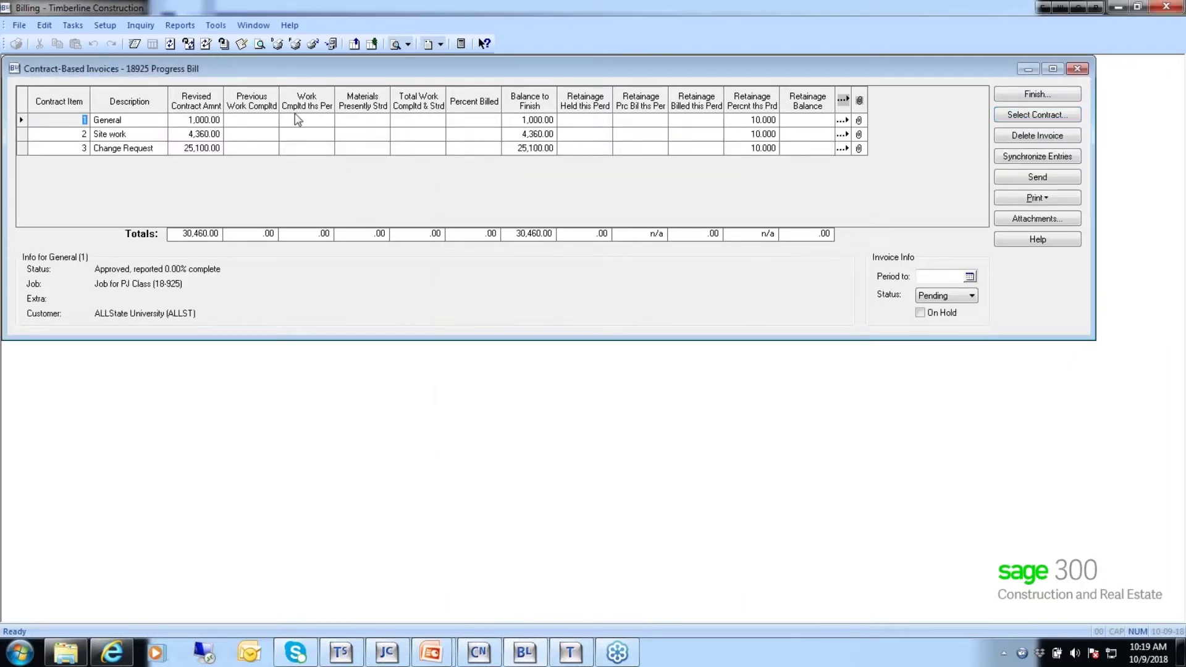
Enter 100.00 work completed for General and 50.00 percent billed for Site work, and synchronize the entries with the contract.
{"action": "left_click", "coordinate": [319, 120]}
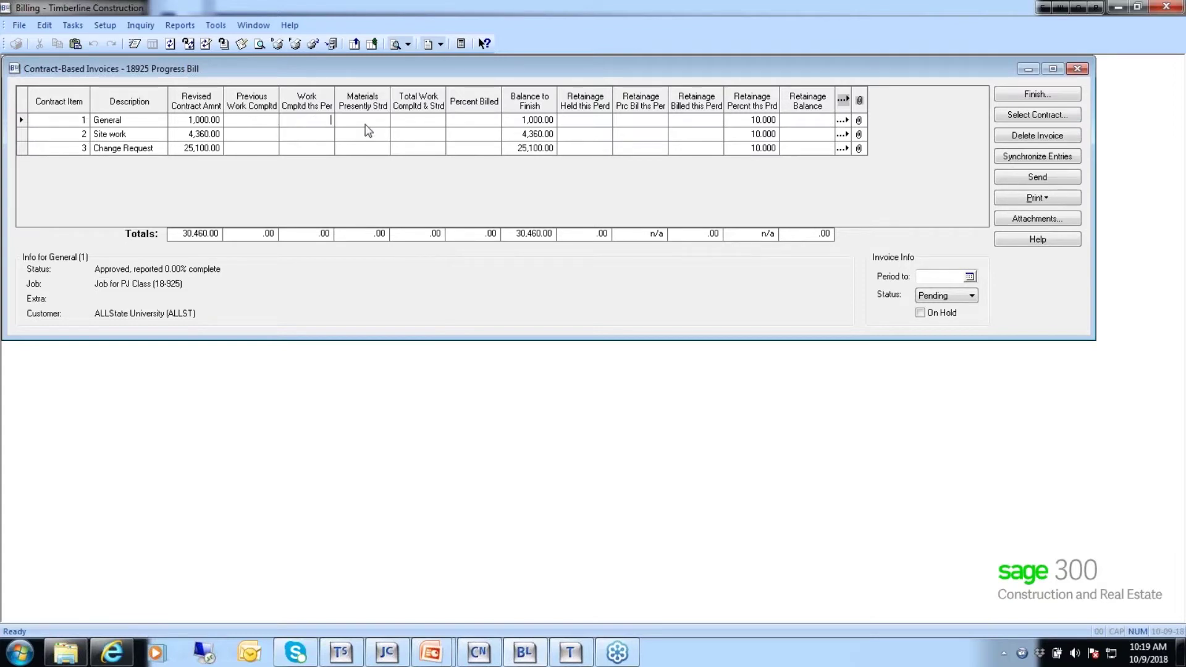
{"action": "type", "text": "100.00"}
{"action": "key", "text": "Down"}
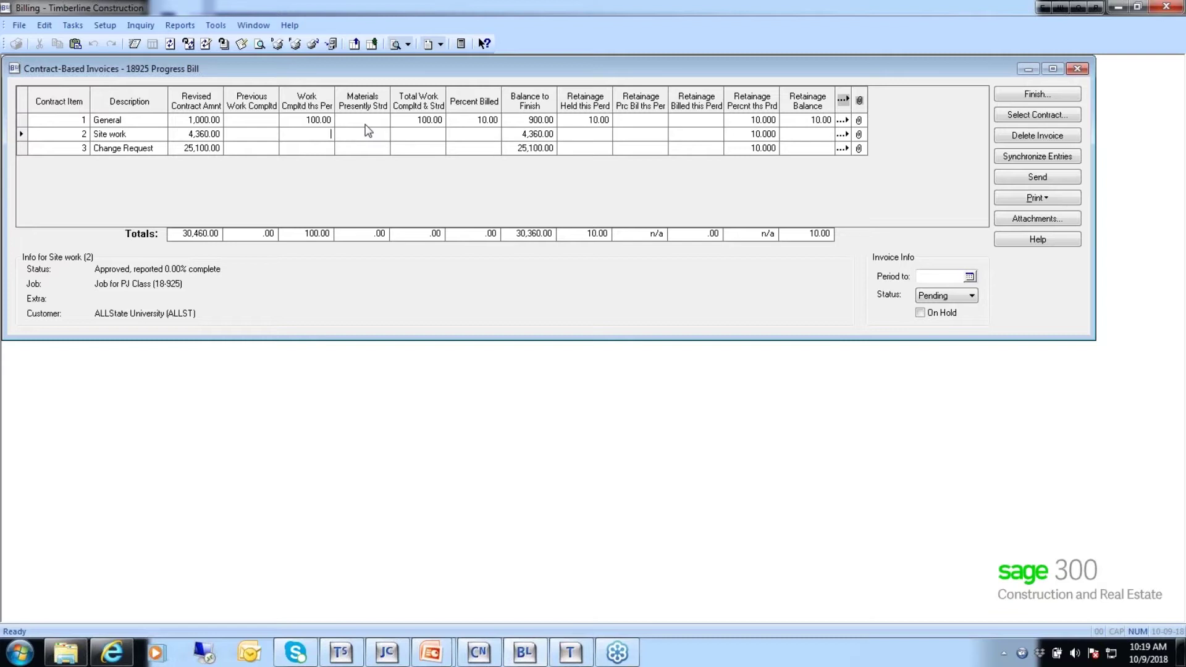
{"action": "left_click", "coordinate": [480, 140]}
{"action": "type", "text": "50.00"}
{"action": "key", "text": "Tab"}
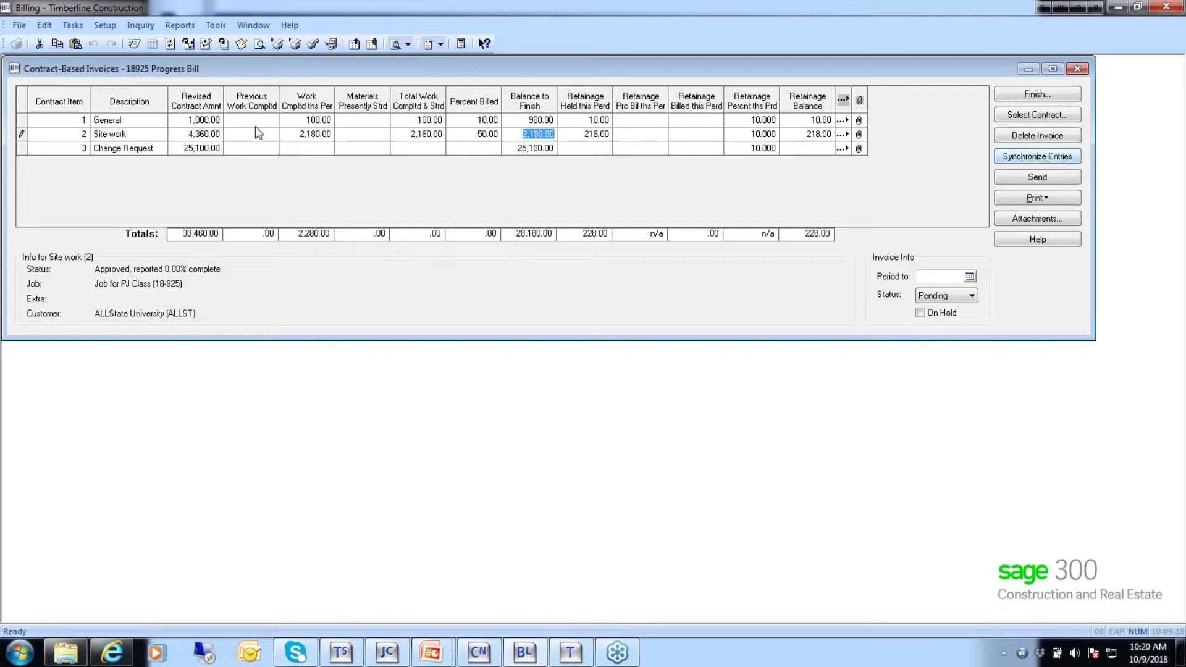
{"action": "left_click", "coordinate": [1046, 159]}
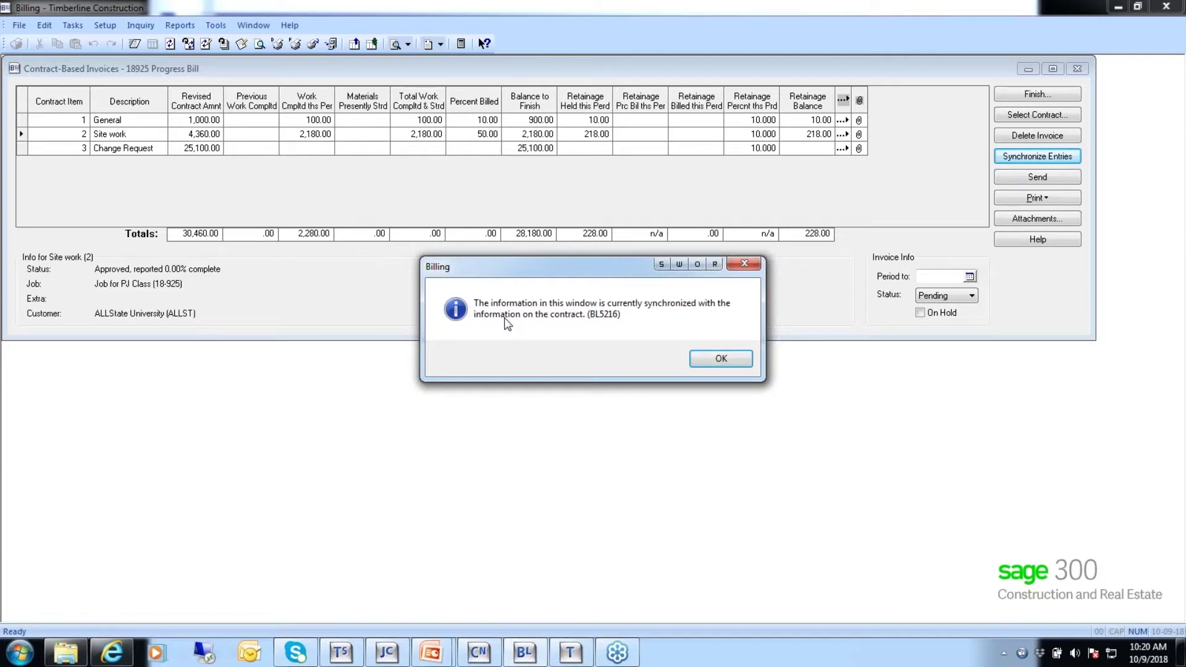
{"action": "left_click", "coordinate": [722, 360]}
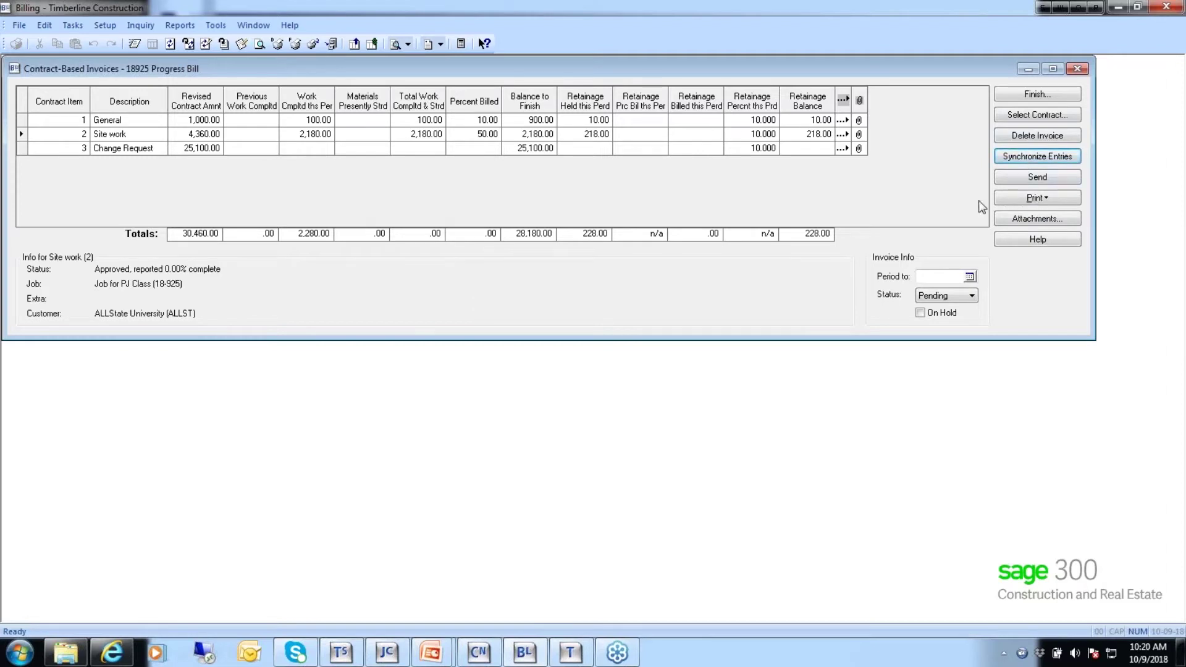
Try to preview the contract 18925 invoice, and close the preview window.
{"action": "left_click", "coordinate": [1037, 197]}
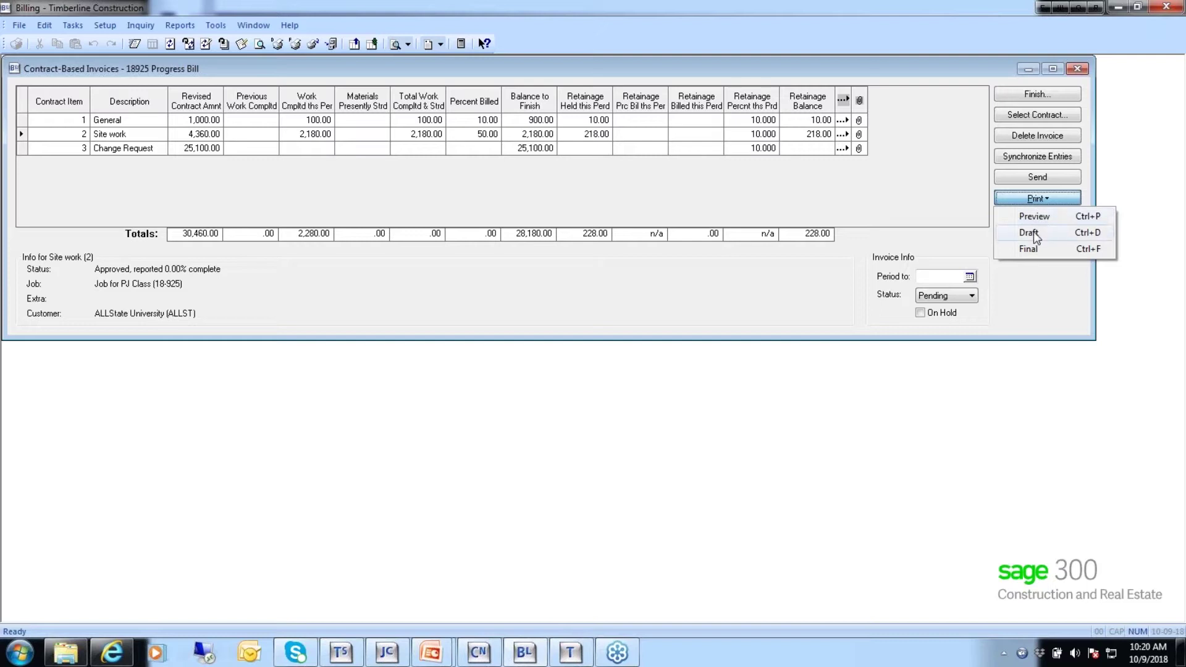
{"action": "left_click", "coordinate": [1035, 216]}
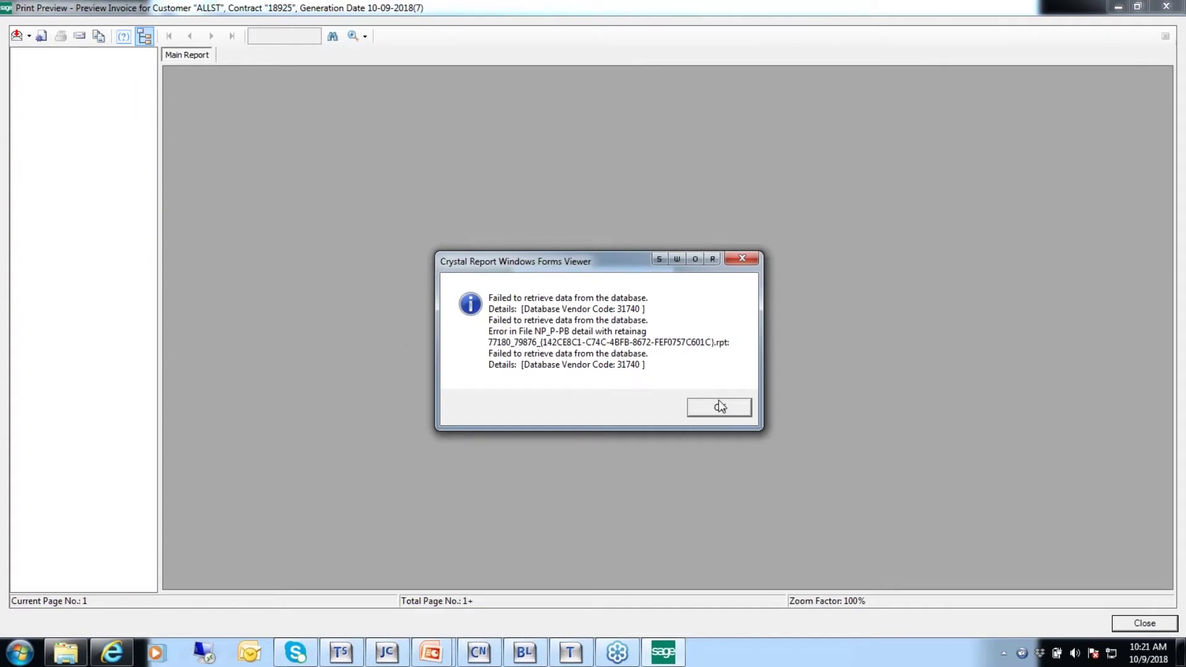
{"action": "left_click", "coordinate": [716, 411]}
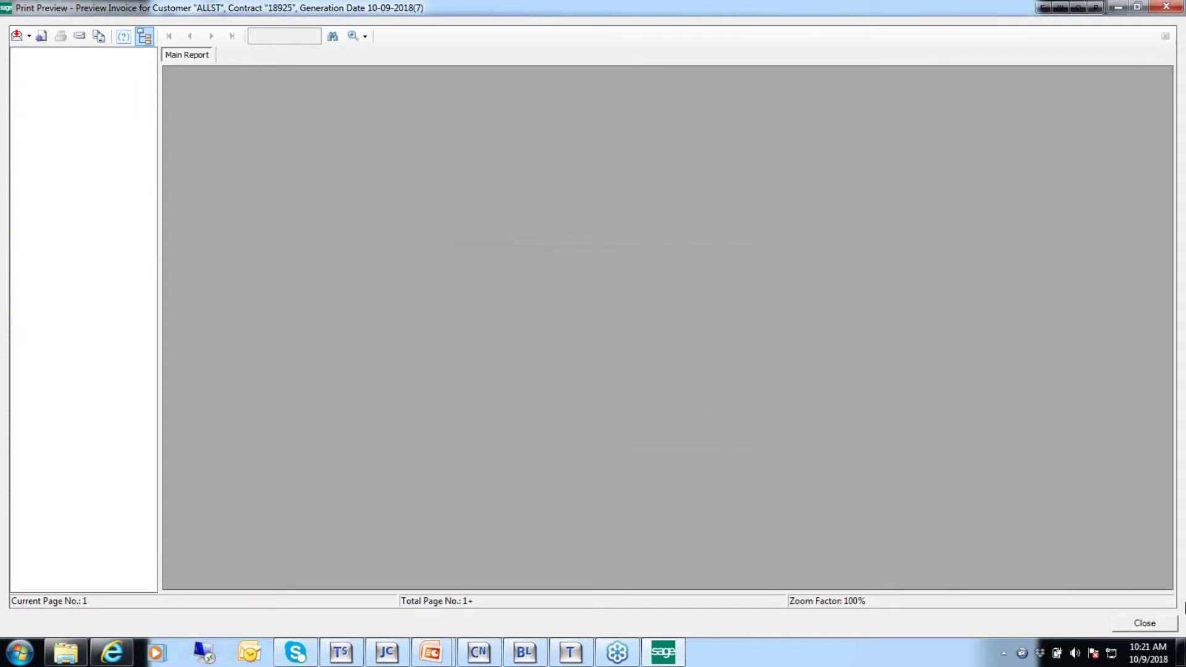
{"action": "left_click", "coordinate": [1145, 625]}
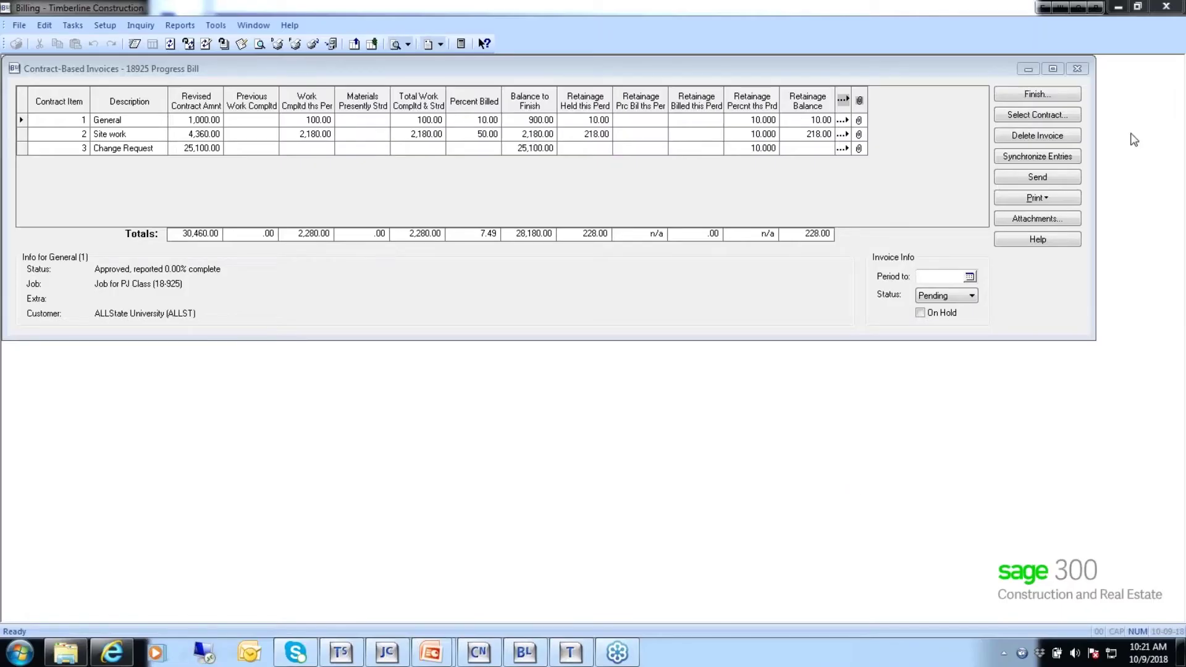
Finish the invoice entry with its journal printed to file, and reopen the contract-based invoice for contract 18925.
{"action": "left_click", "coordinate": [1030, 94]}
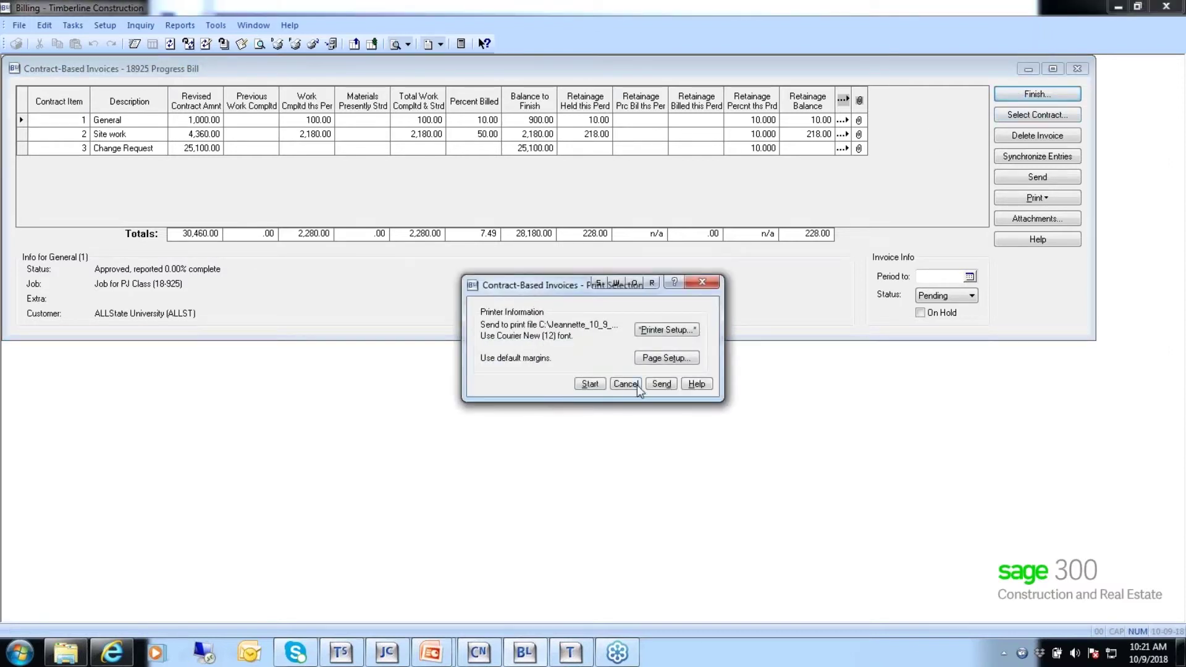
{"action": "left_click", "coordinate": [595, 384]}
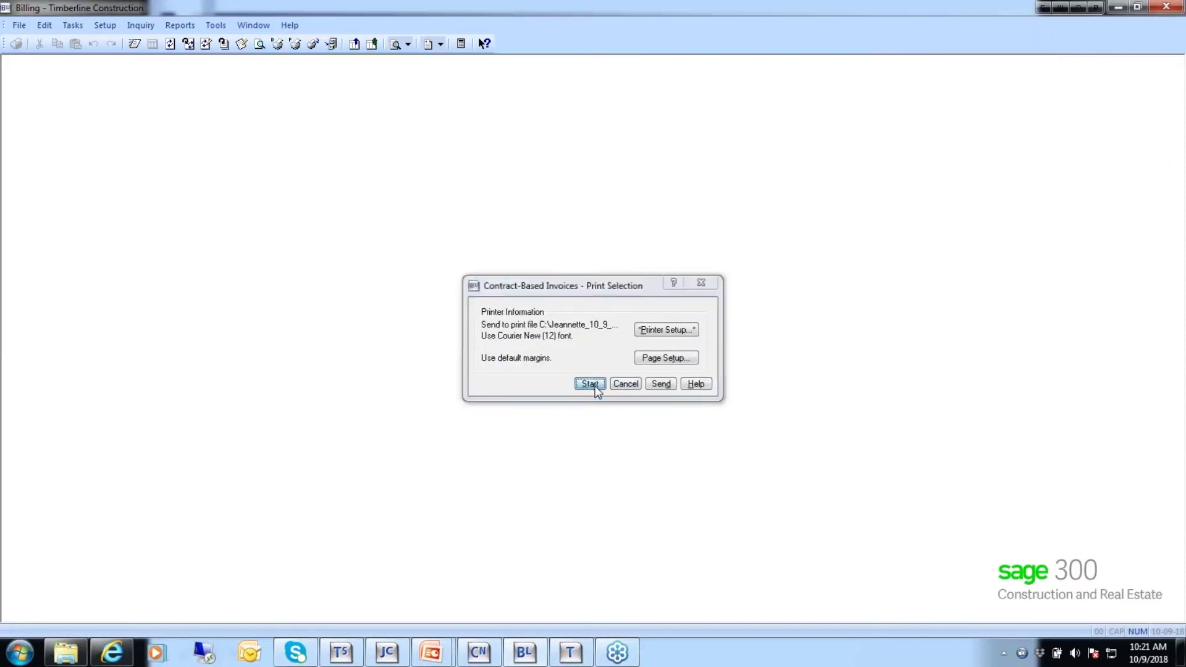
{"action": "left_click", "coordinate": [70, 27]}
{"action": "left_click", "coordinate": [130, 58]}
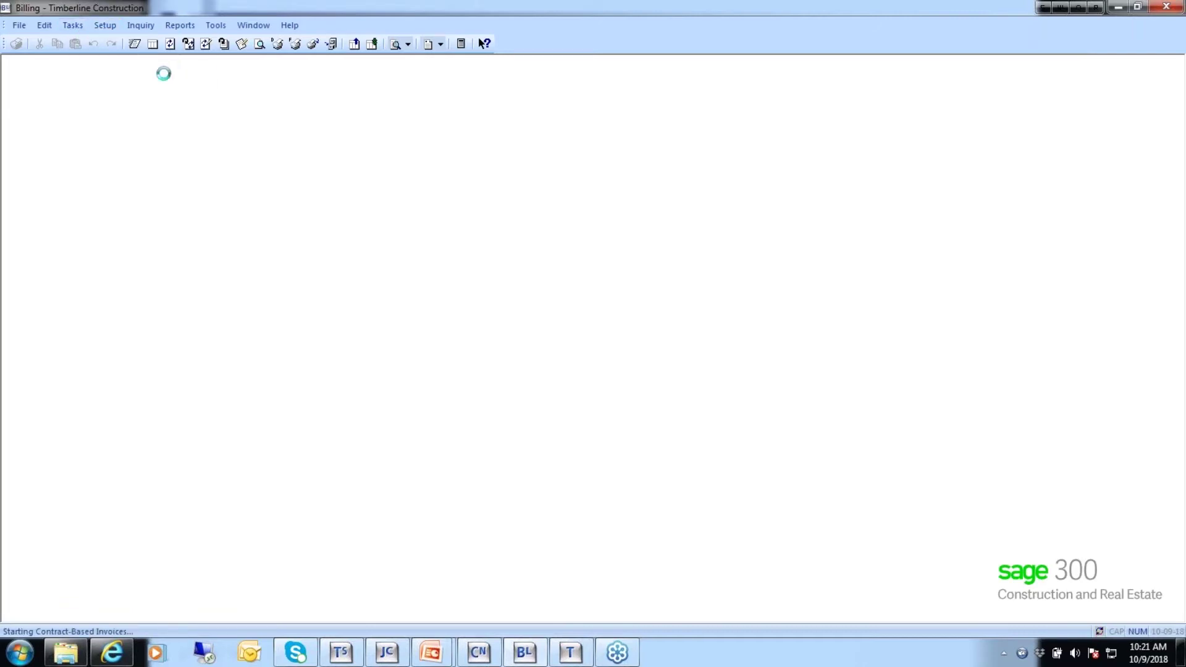
{"action": "left_click", "coordinate": [705, 221]}
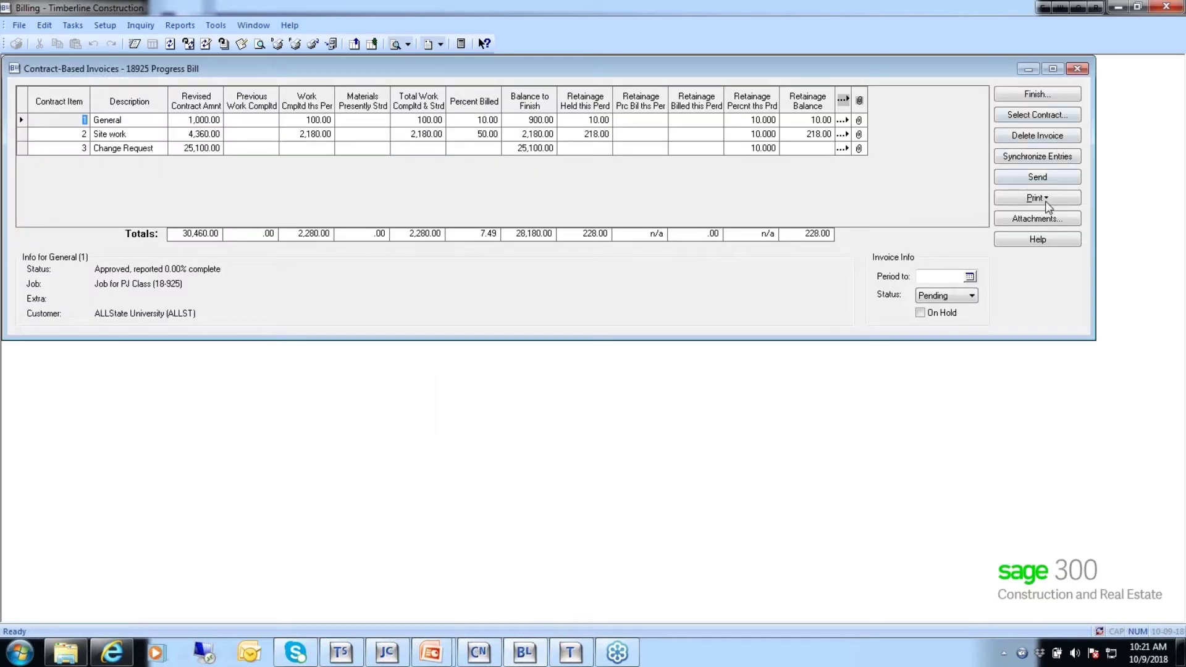
Try again to preview the contract 18925 invoice, and close the preview window.
{"action": "left_click", "coordinate": [1038, 198]}
{"action": "left_click", "coordinate": [1039, 217]}
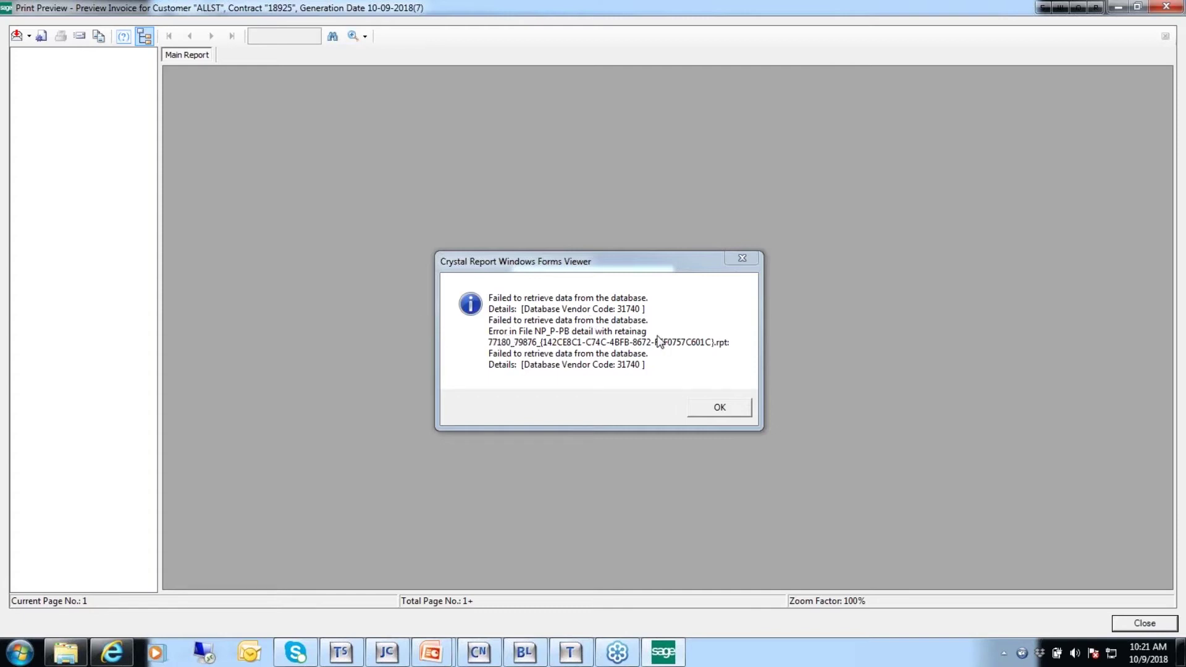
{"action": "left_click", "coordinate": [710, 411]}
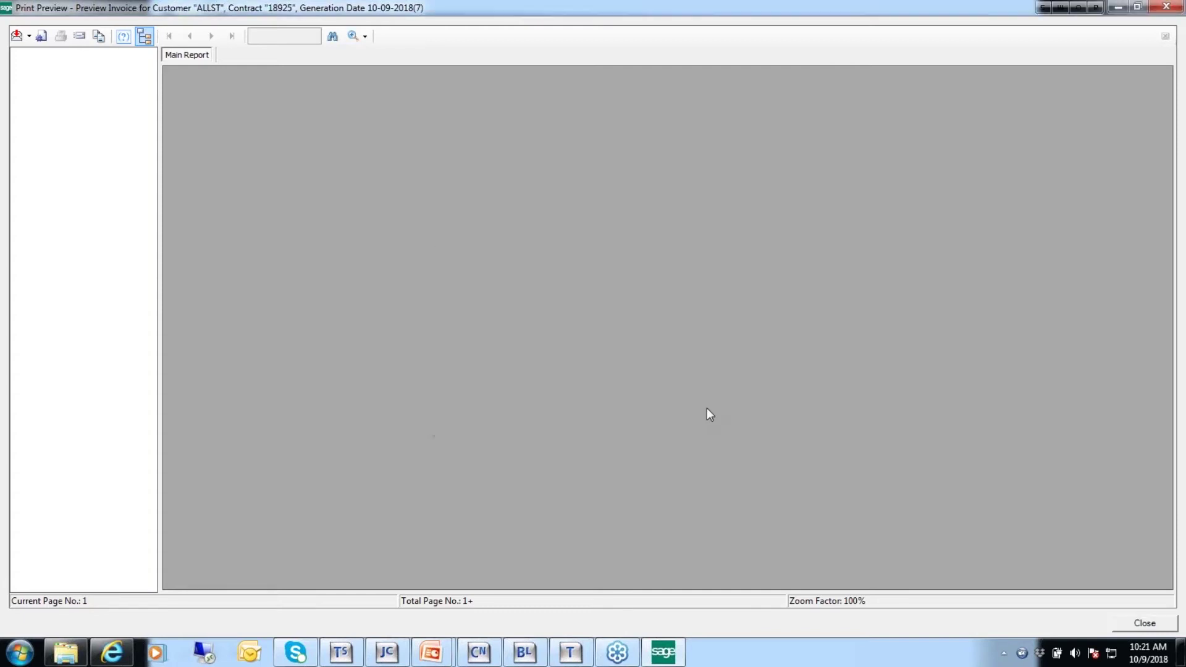
{"action": "left_click", "coordinate": [1131, 620]}
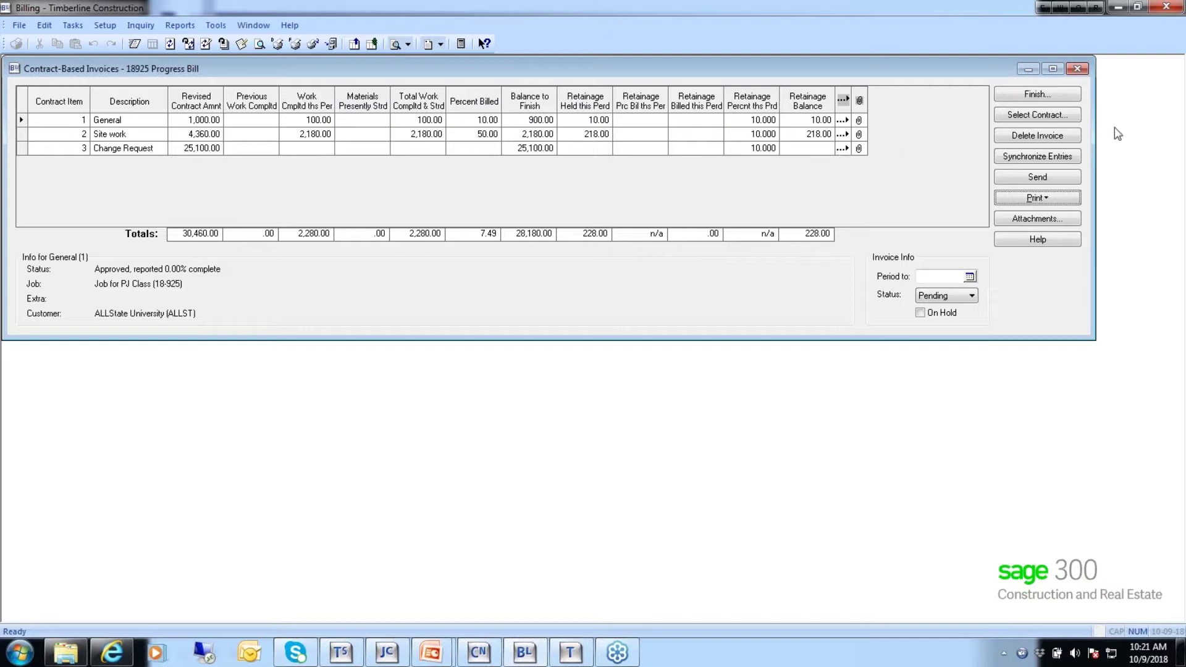
Switch to the contract-based invoice for contract 0300100 NW Food Warehouse.
{"action": "left_click", "coordinate": [1036, 116]}
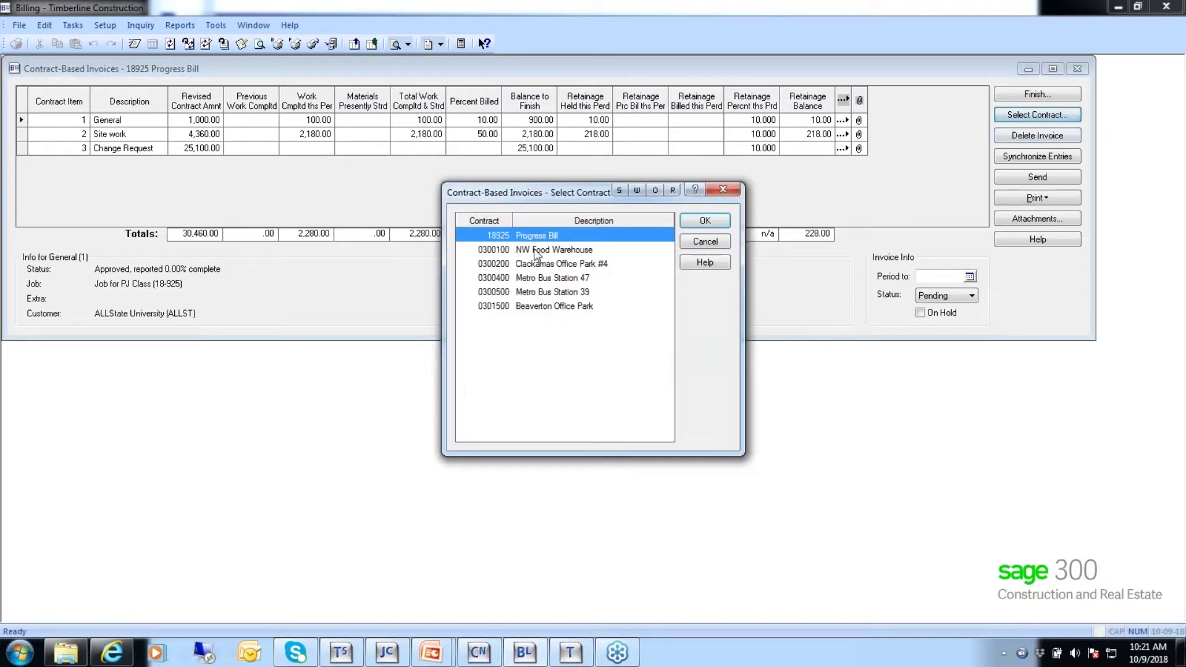
{"action": "left_click", "coordinate": [537, 249]}
{"action": "left_click", "coordinate": [705, 221]}
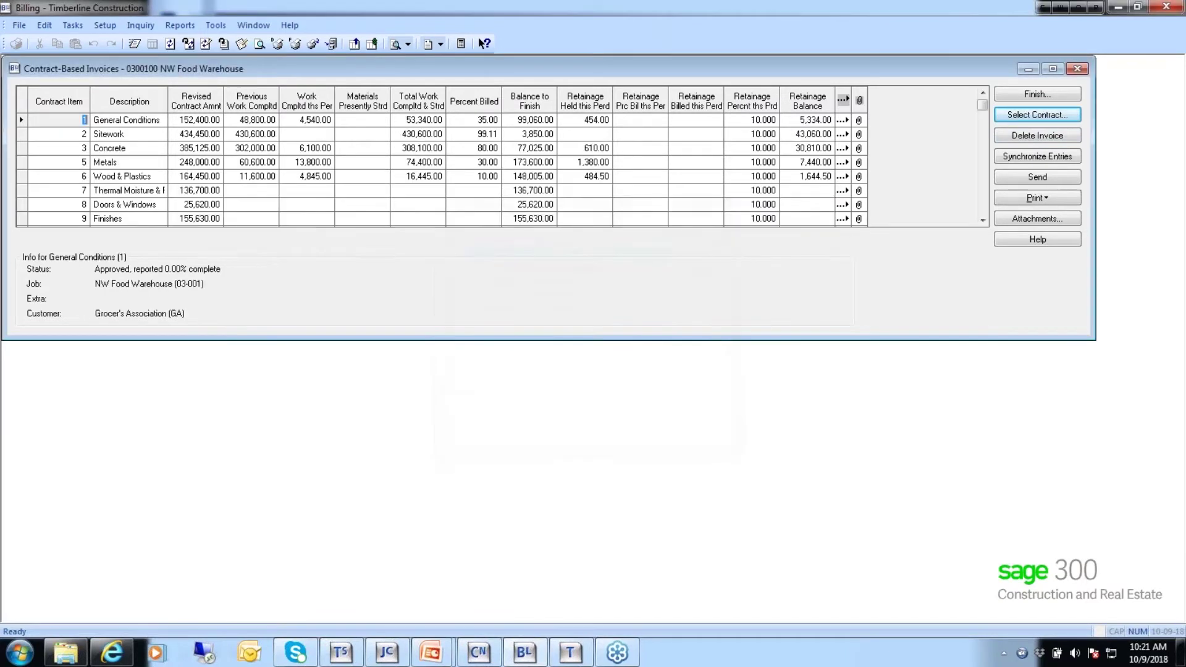
Preview the NW Food Warehouse invoice, examine its billing statement and subcontractor certificate, and close the preview.
{"action": "left_click", "coordinate": [1035, 198]}
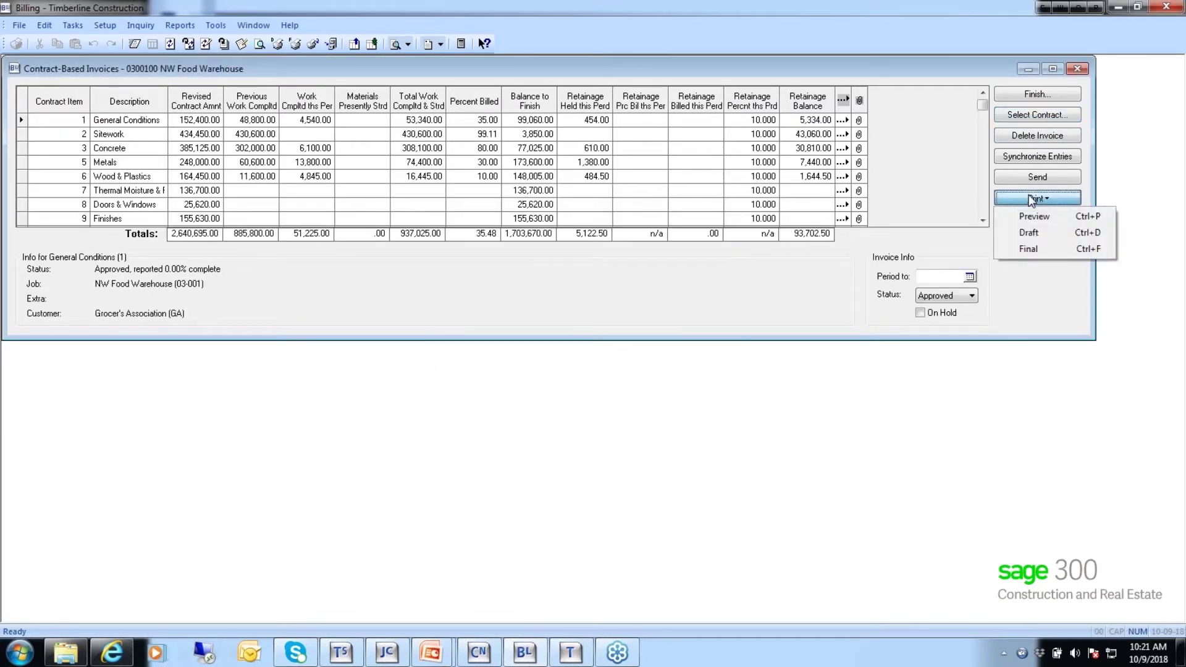
{"action": "left_click", "coordinate": [1034, 217]}
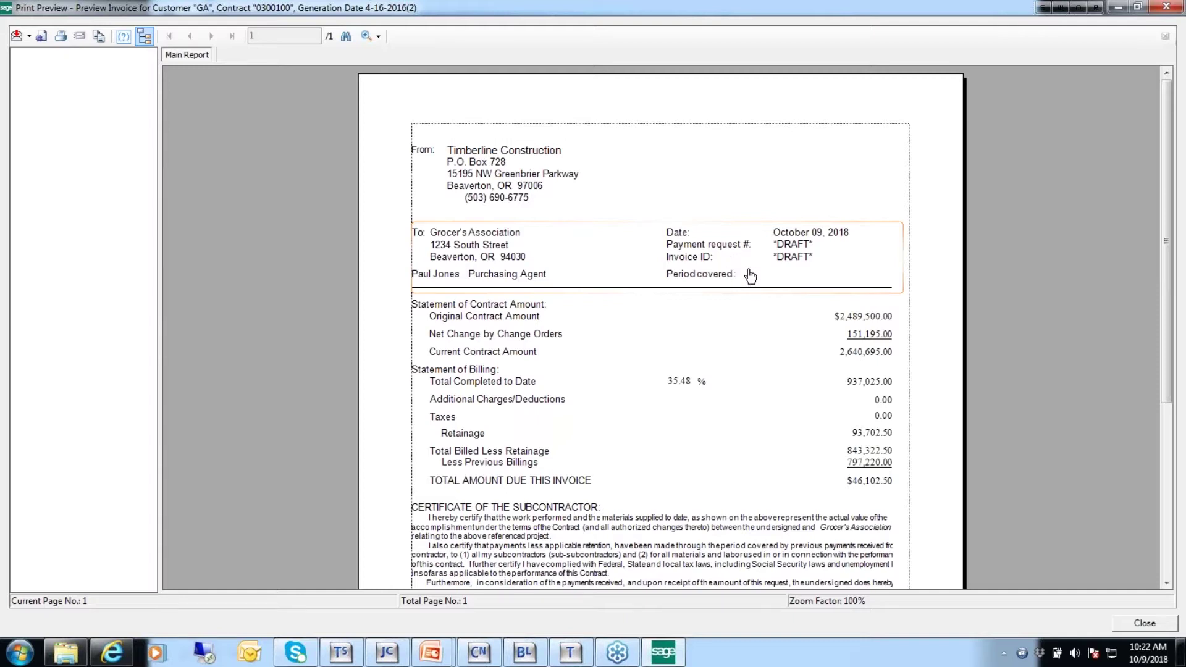
{"action": "left_click_drag", "start_coordinate": [1167, 365], "coordinate": [1145, 530]}
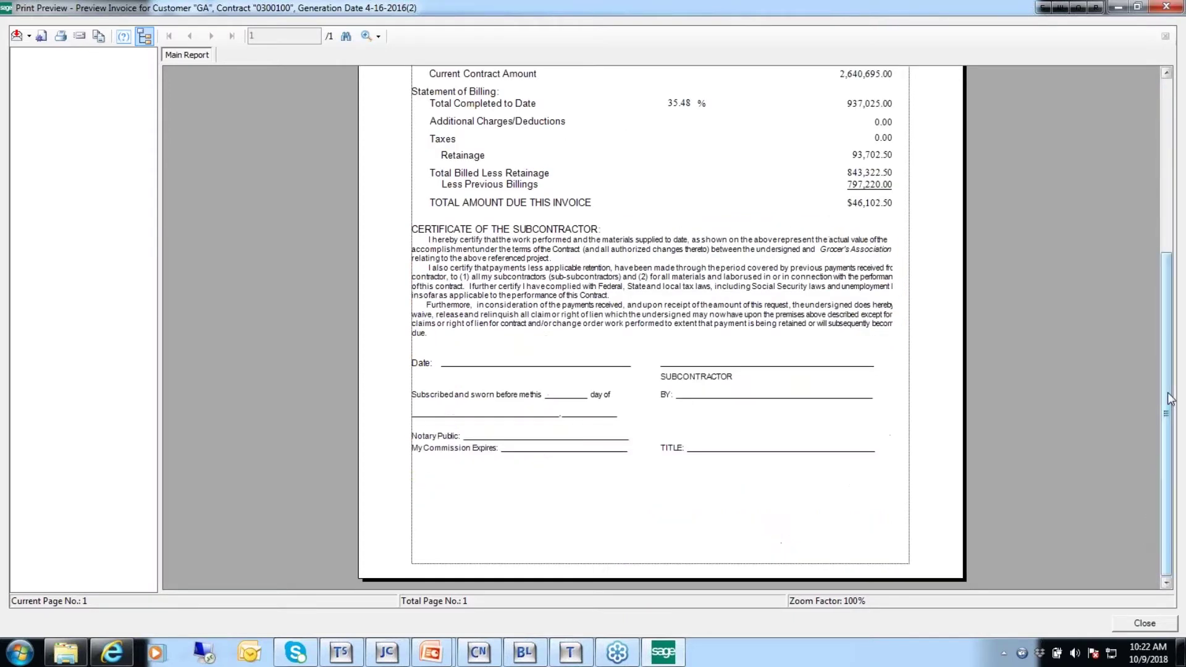
{"action": "left_click_drag", "start_coordinate": [1164, 377], "coordinate": [1136, 216]}
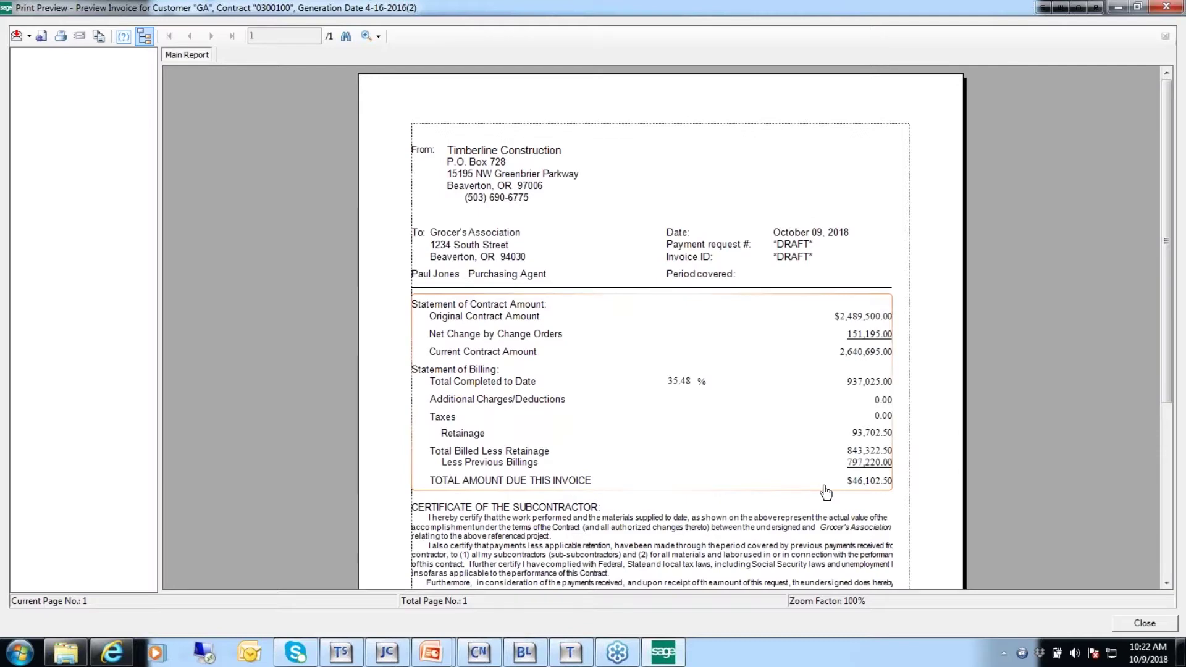
{"action": "left_click", "coordinate": [1140, 624]}
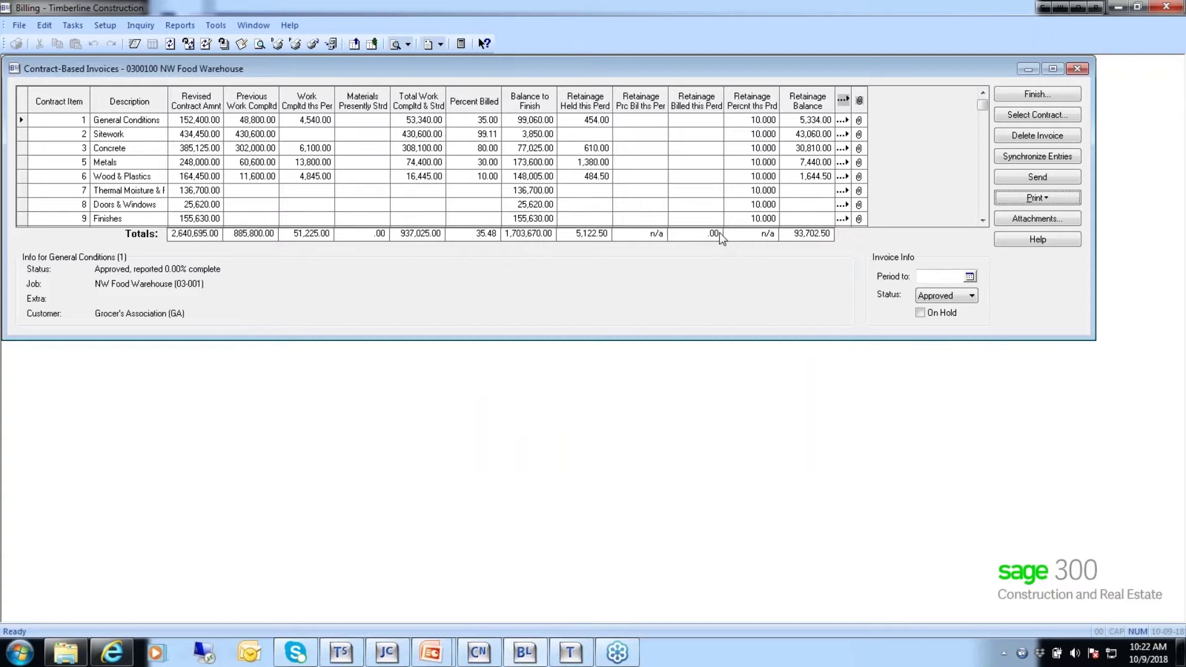
Start a final print of the NW Food Warehouse invoice and set its invoice date to 053118.
{"action": "left_click", "coordinate": [1037, 197]}
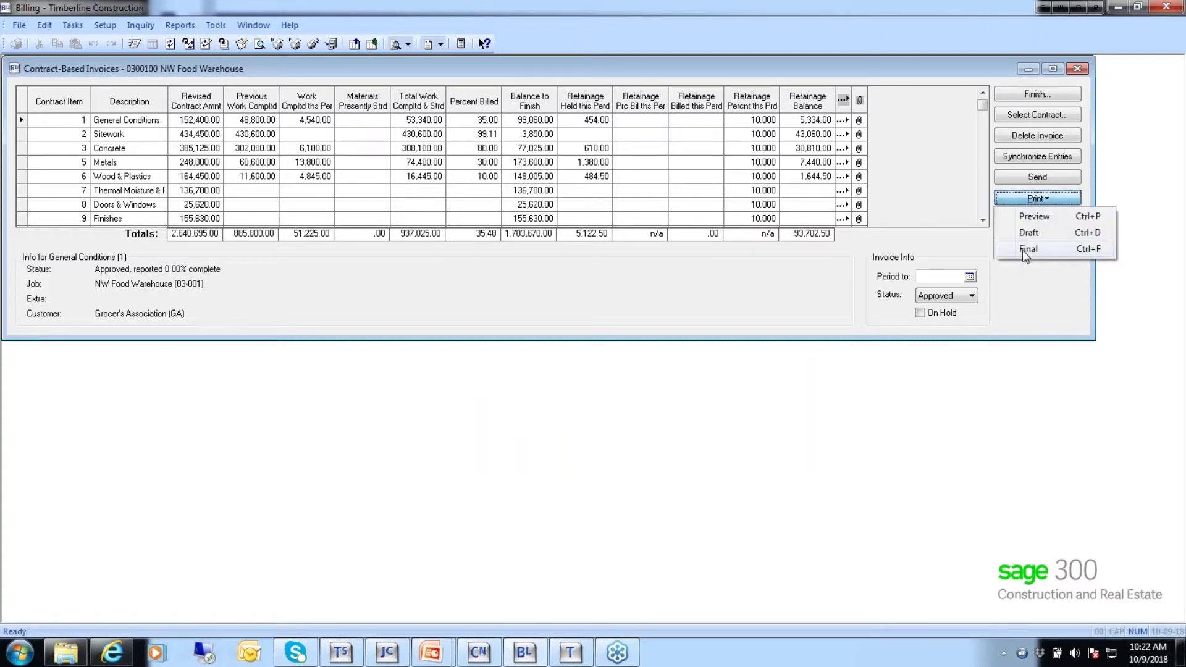
{"action": "left_click", "coordinate": [1027, 249]}
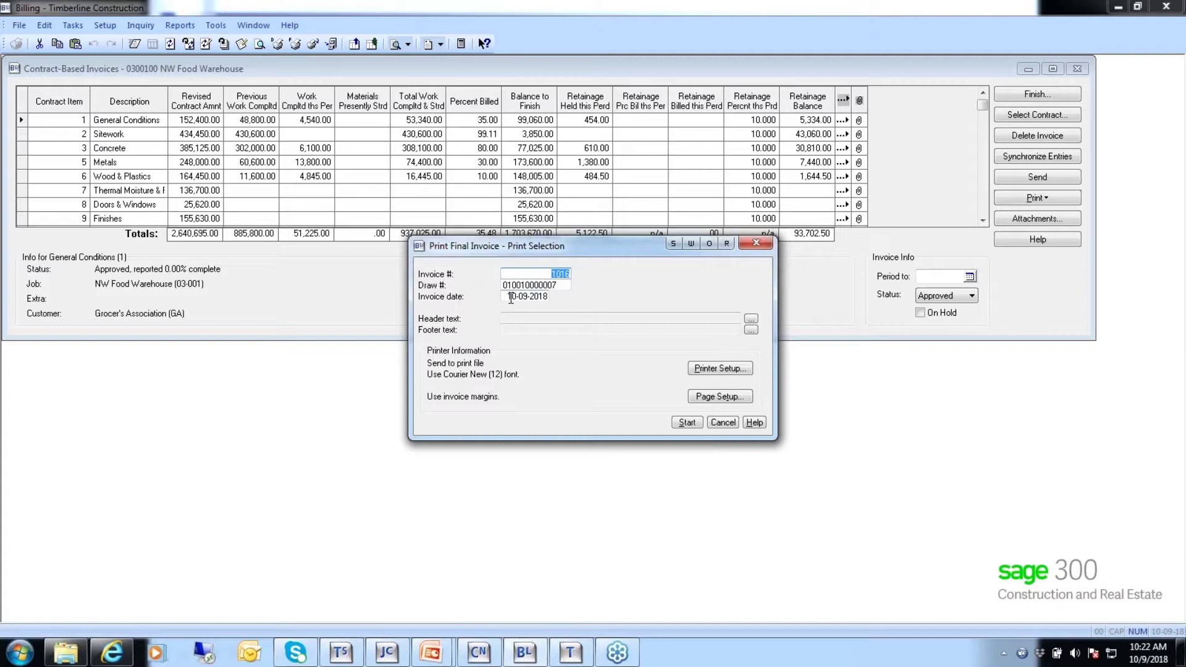
{"action": "left_click_drag", "start_coordinate": [505, 297], "coordinate": [614, 301]}
{"action": "type", "text": "0"}
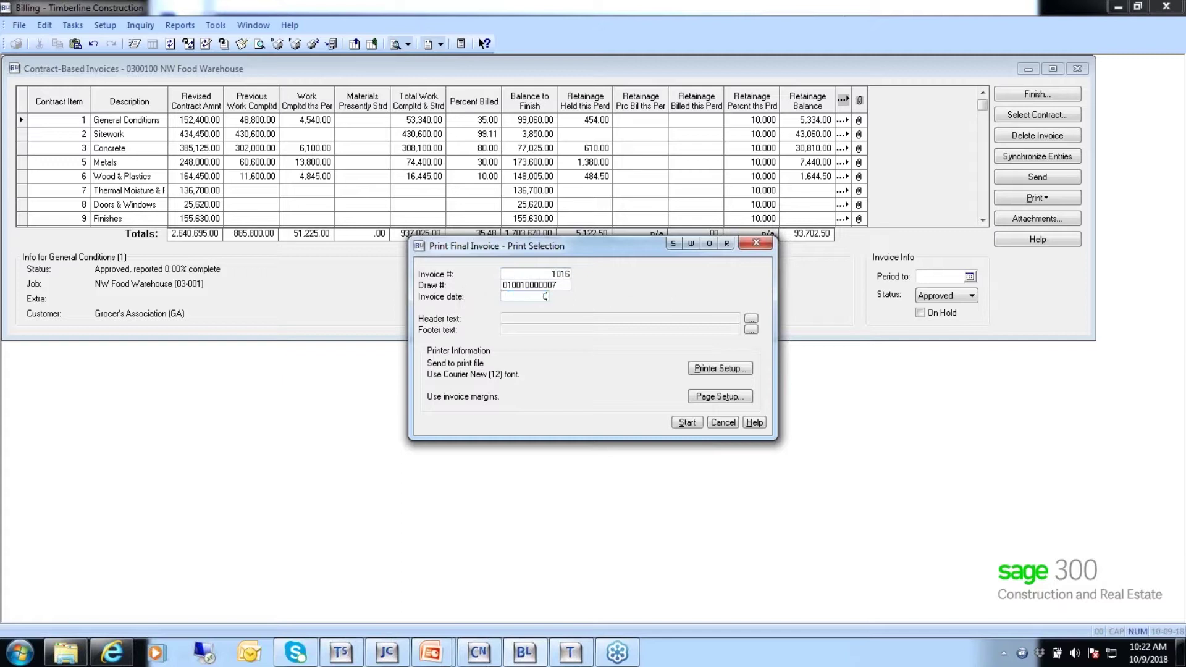
{"action": "type", "text": "53118"}
Print the final invoice to a PDF file named "final invoice" in the Construction Sample Data folder, and finish the invoice entry.
{"action": "left_click", "coordinate": [715, 365]}
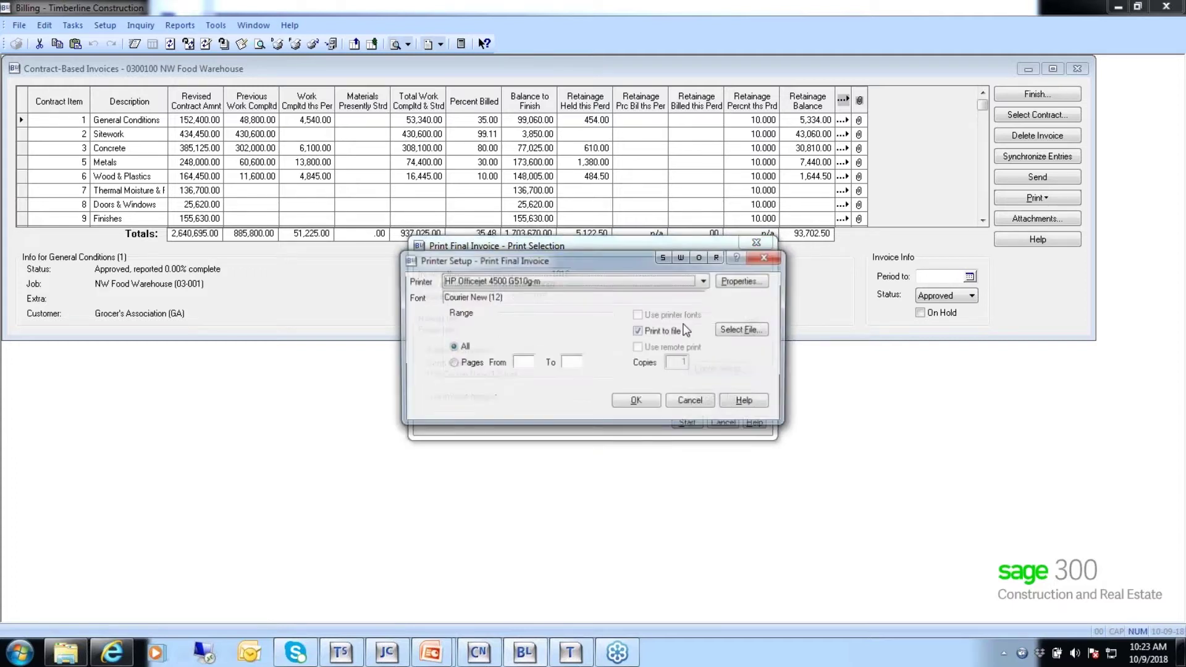
{"action": "left_click", "coordinate": [637, 402]}
{"action": "left_click", "coordinate": [682, 421]}
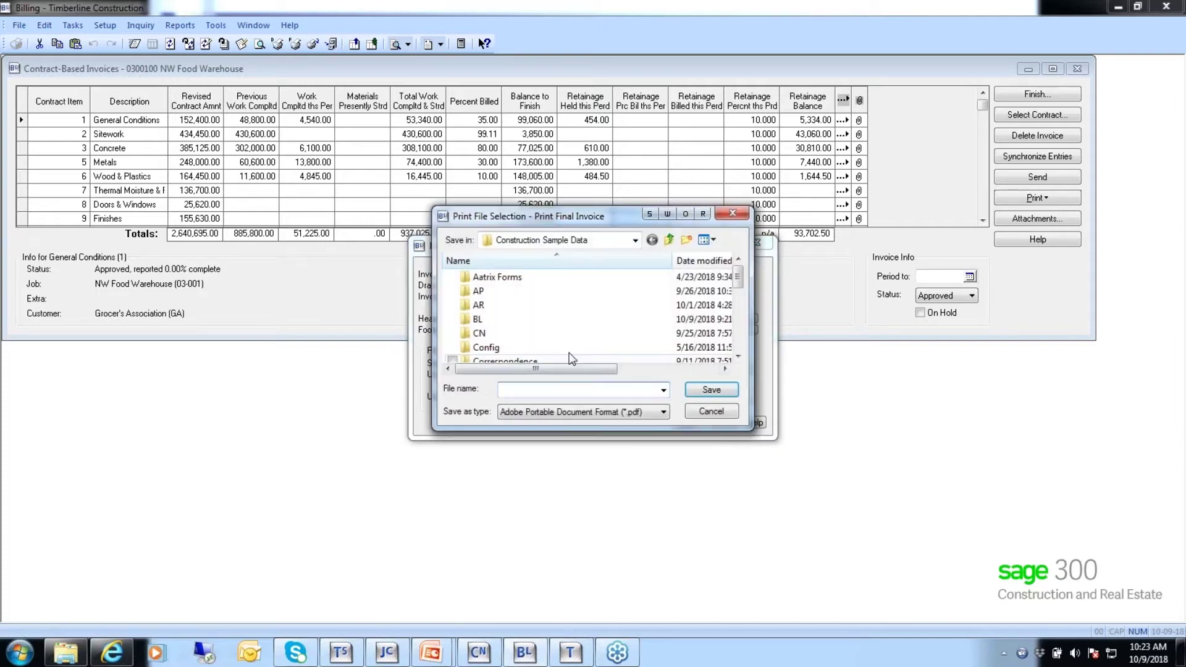
{"action": "type", "text": "f"}
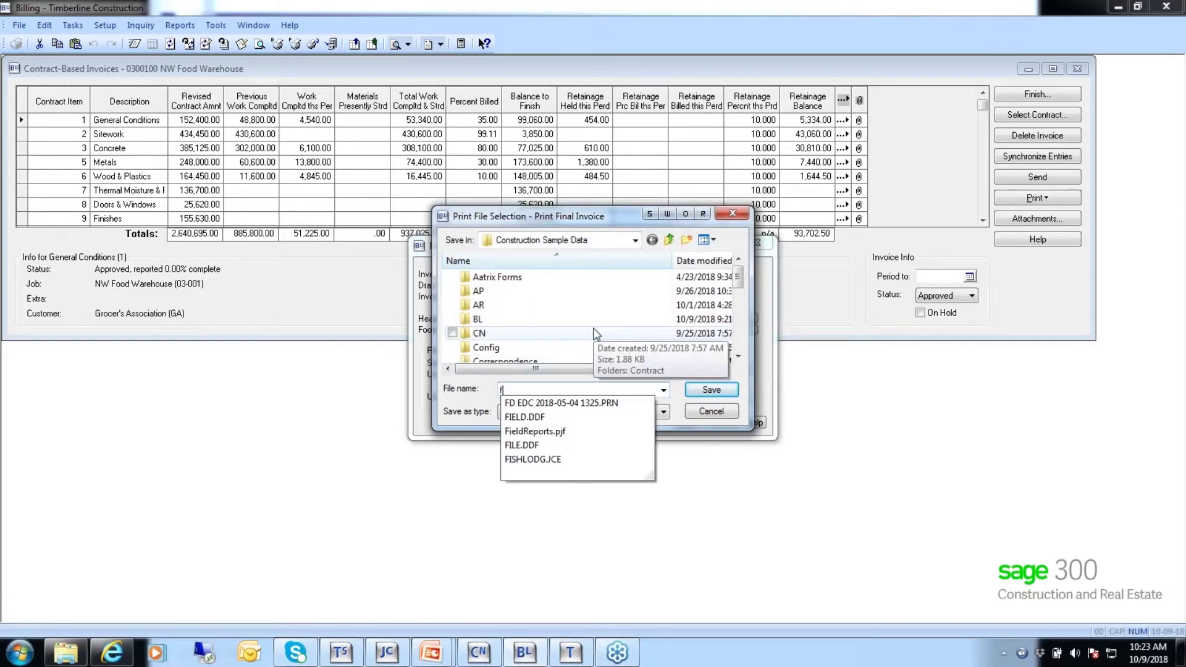
{"action": "type", "text": "inal invoice"}
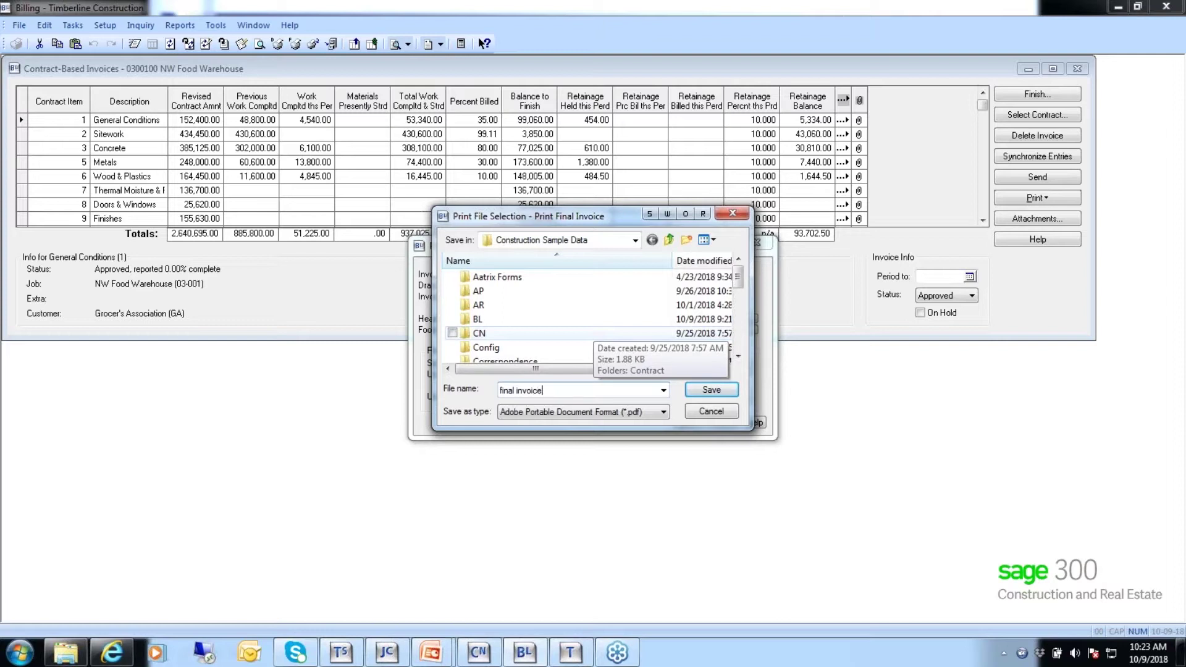
{"action": "key", "text": "ctrl+a"}
{"action": "key", "text": "Return"}
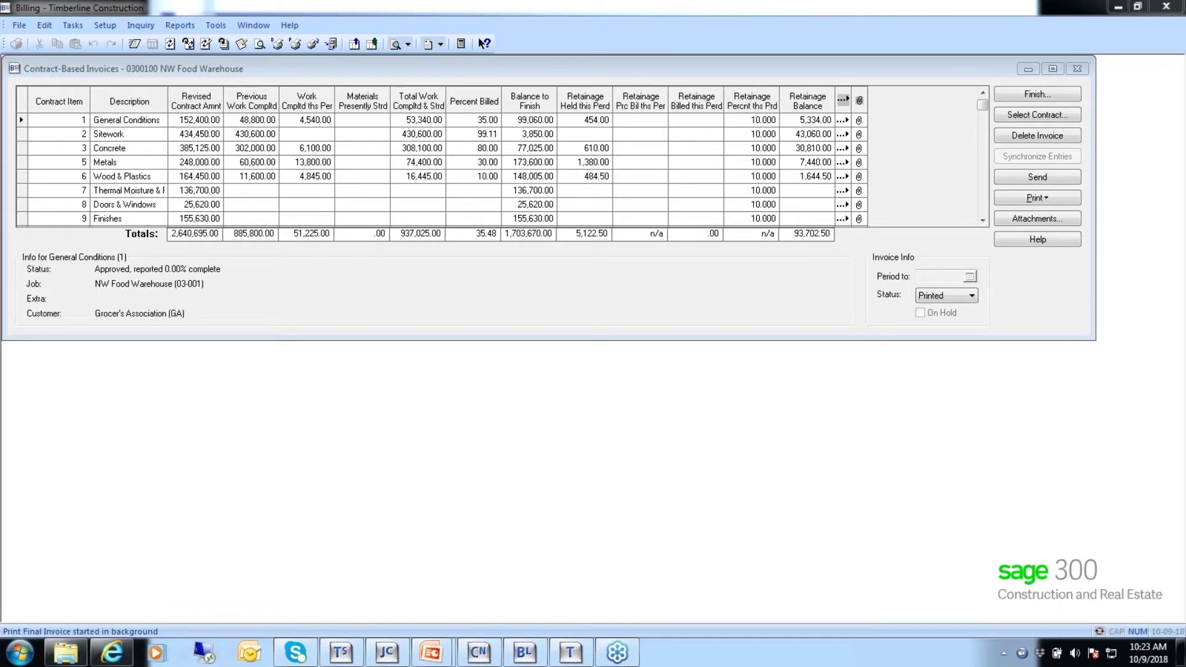
{"action": "left_click", "coordinate": [1041, 94]}
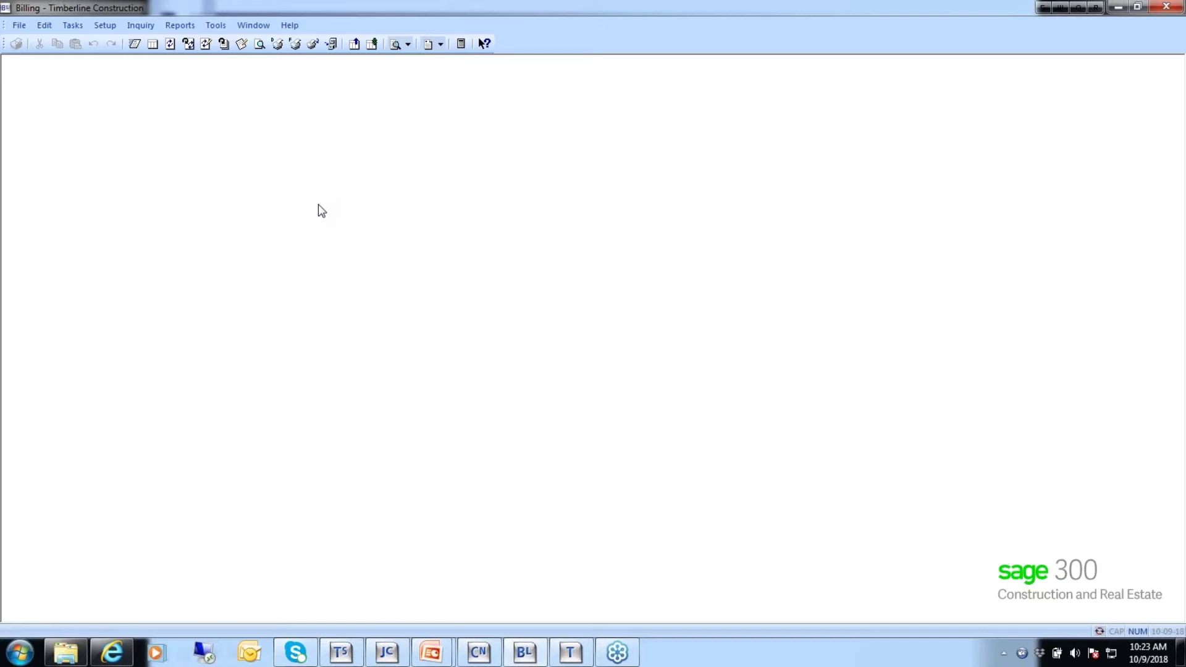
Open Change Work-In-Progress for contract 18001 Time and Material and review the columns of its cost lines.
{"action": "left_click", "coordinate": [73, 25]}
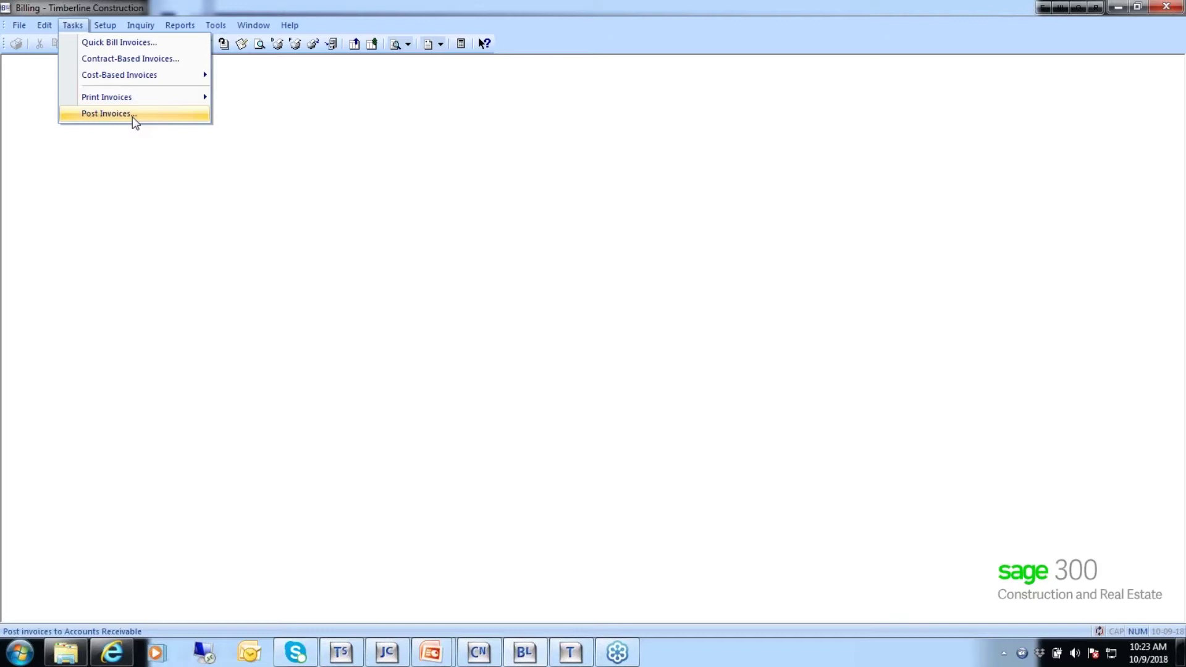
{"action": "mouse_move", "coordinate": [154, 79]}
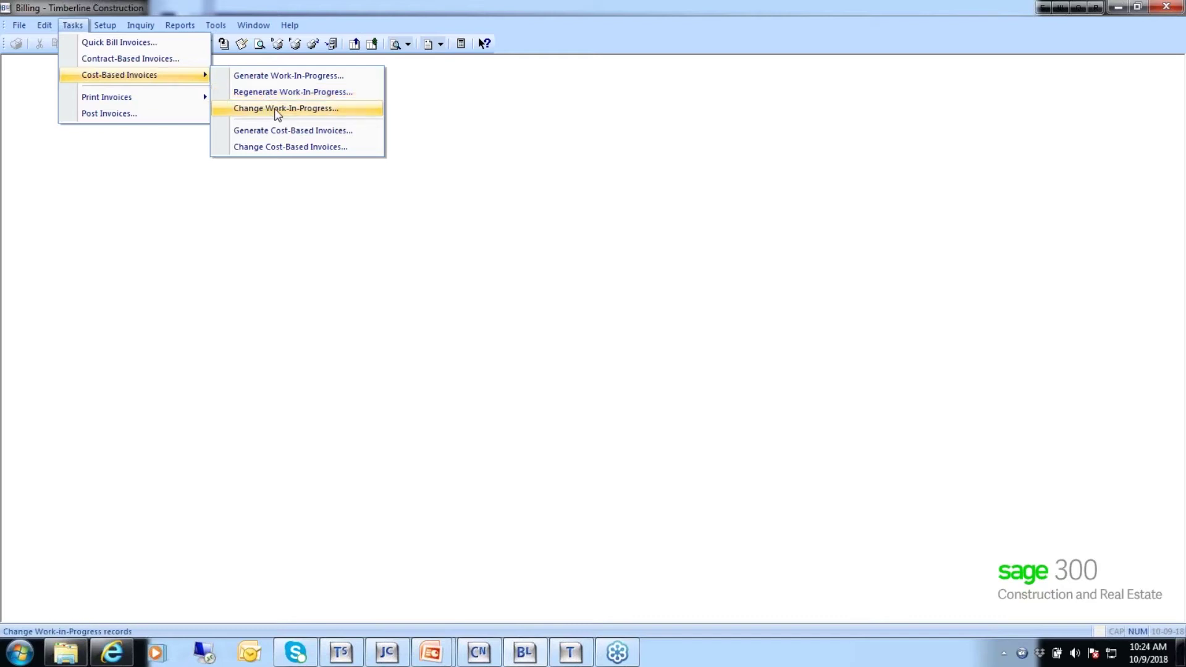
{"action": "left_click", "coordinate": [277, 115]}
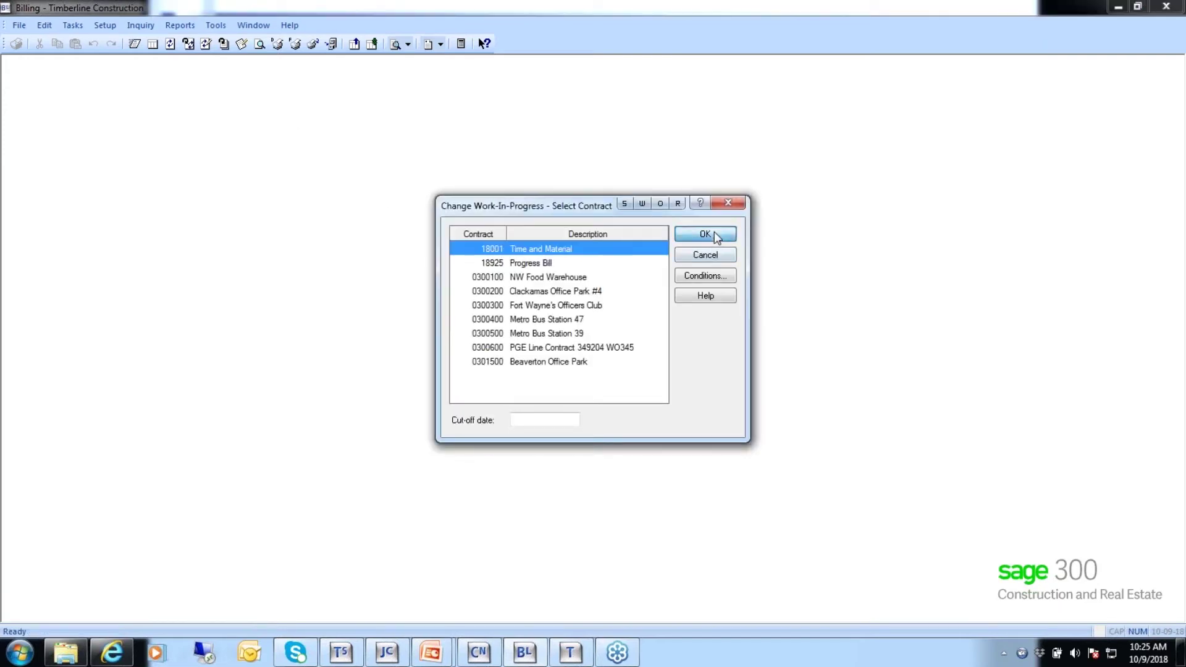
{"action": "left_click", "coordinate": [716, 239]}
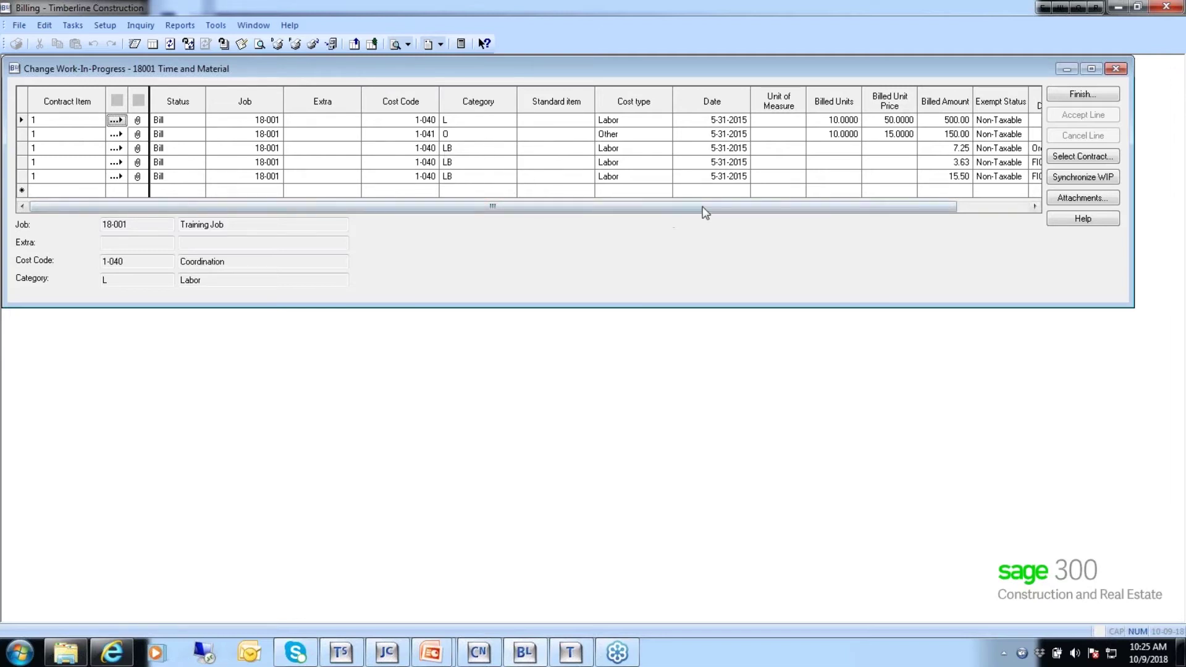
{"action": "left_click_drag", "start_coordinate": [737, 208], "coordinate": [899, 209]}
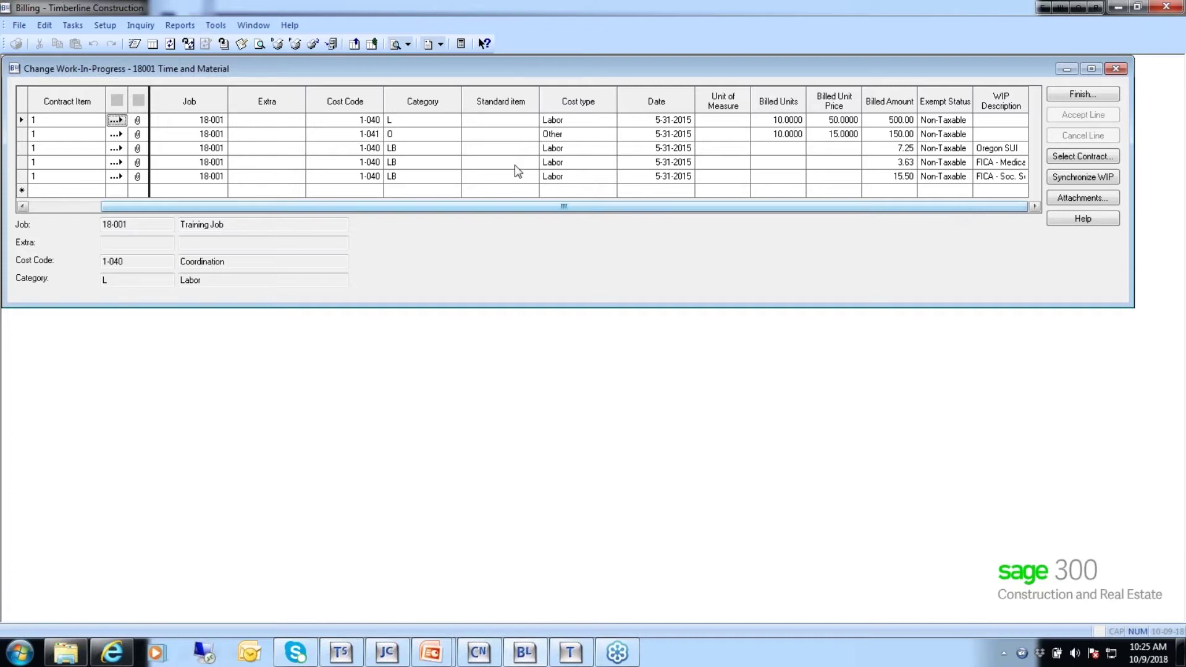
{"action": "left_click_drag", "start_coordinate": [206, 208], "coordinate": [112, 214]}
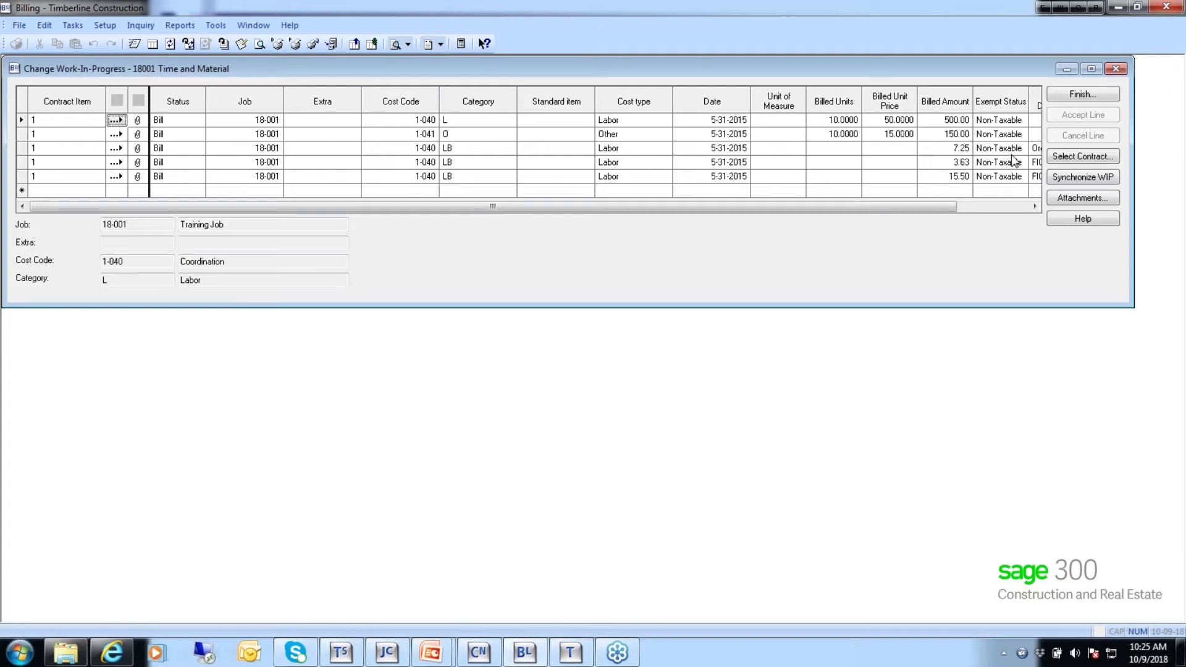
Delete the 7.25 and 3.63 labor burden (LB) lines from the work-in-progress for contract 18001.
{"action": "left_click", "coordinate": [22, 150]}
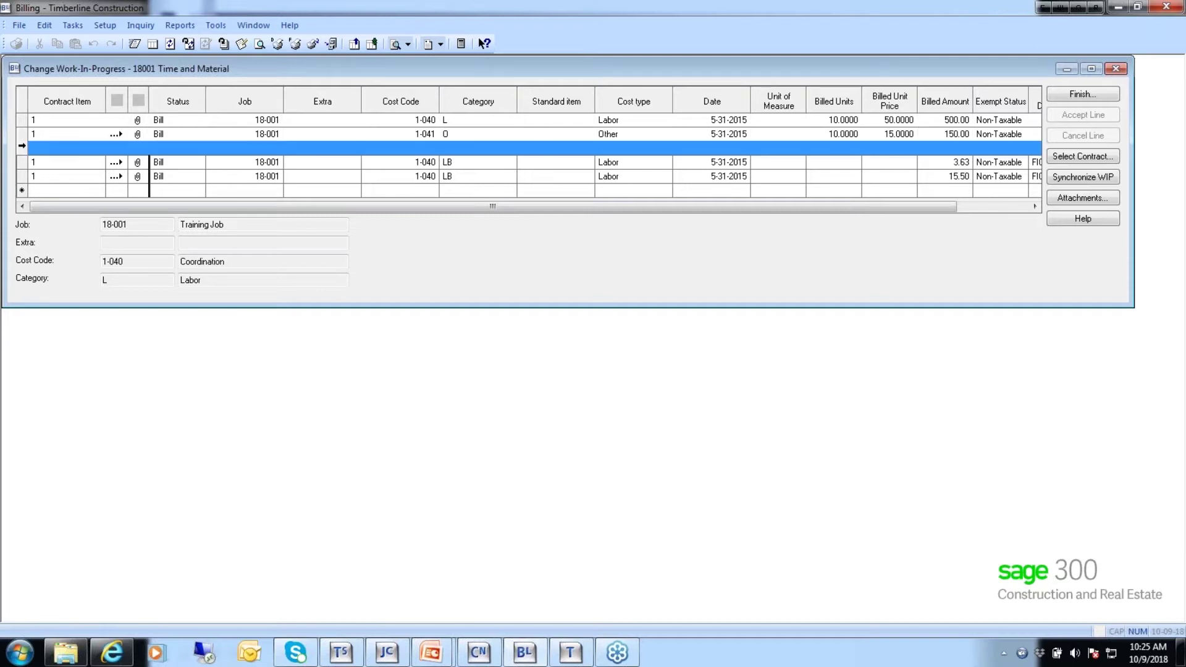
{"action": "right_click", "coordinate": [22, 150]}
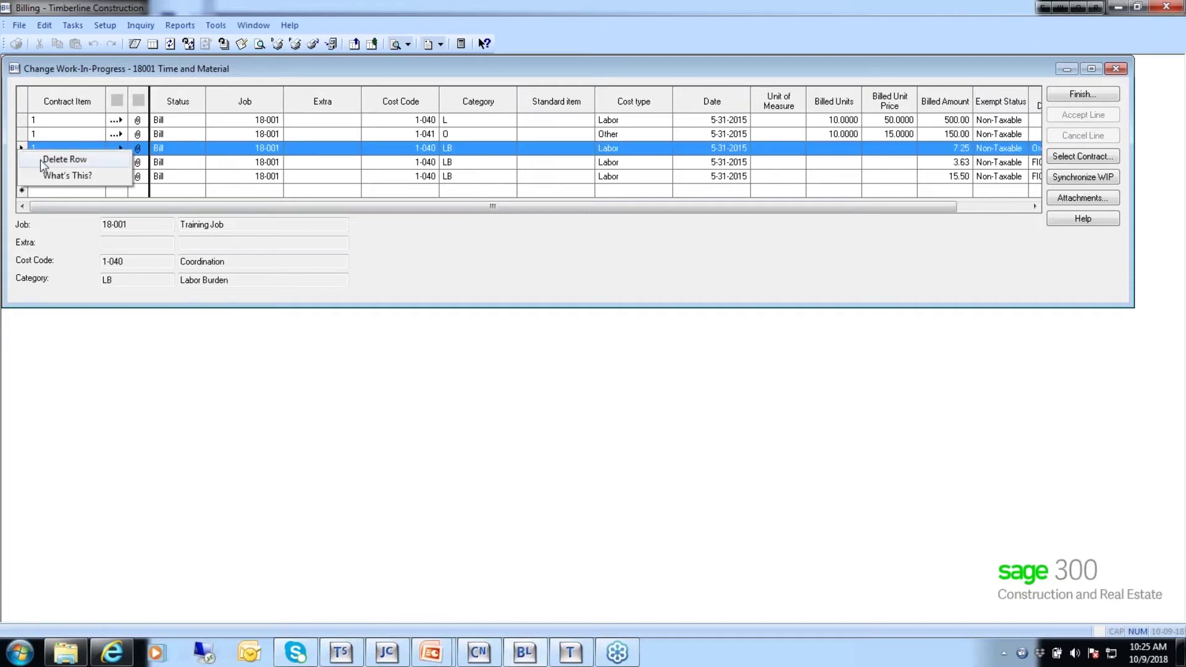
{"action": "left_click", "coordinate": [64, 159]}
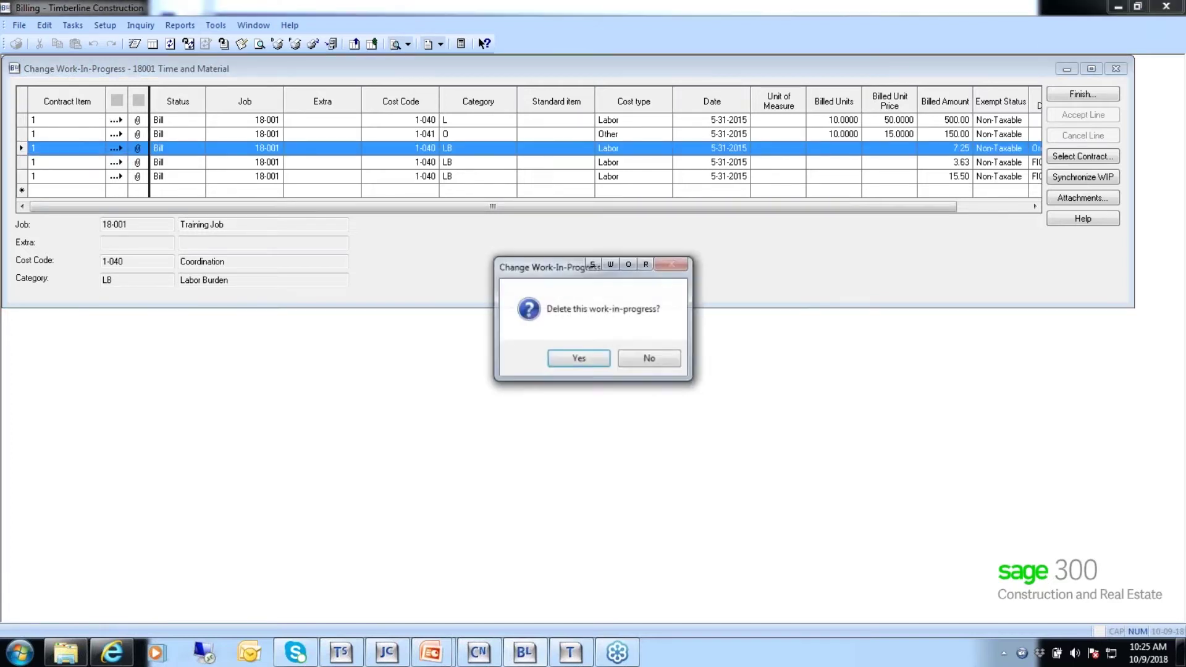
{"action": "left_click", "coordinate": [563, 360]}
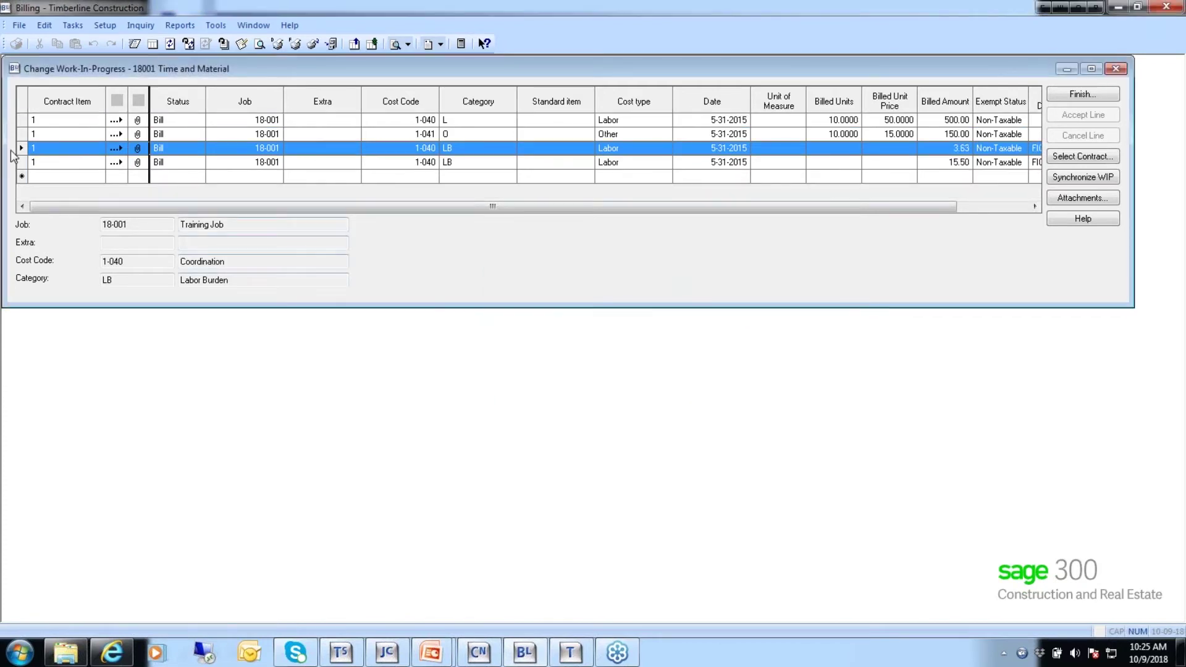
{"action": "right_click", "coordinate": [22, 150]}
{"action": "left_click", "coordinate": [64, 159]}
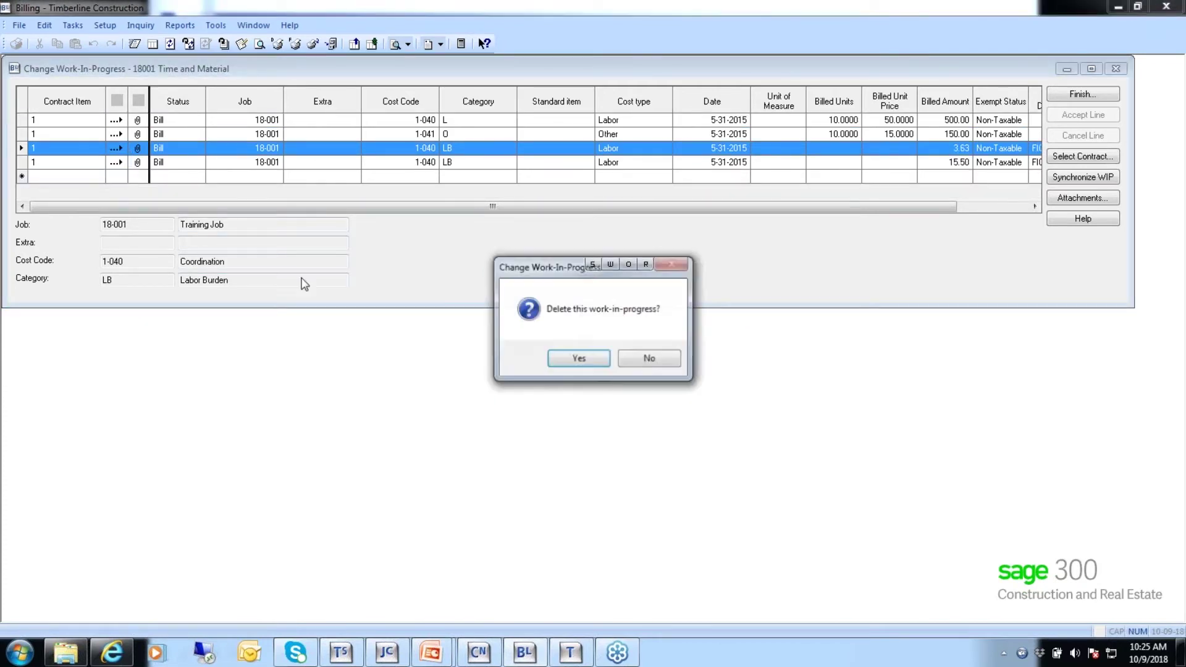
{"action": "left_click", "coordinate": [567, 364]}
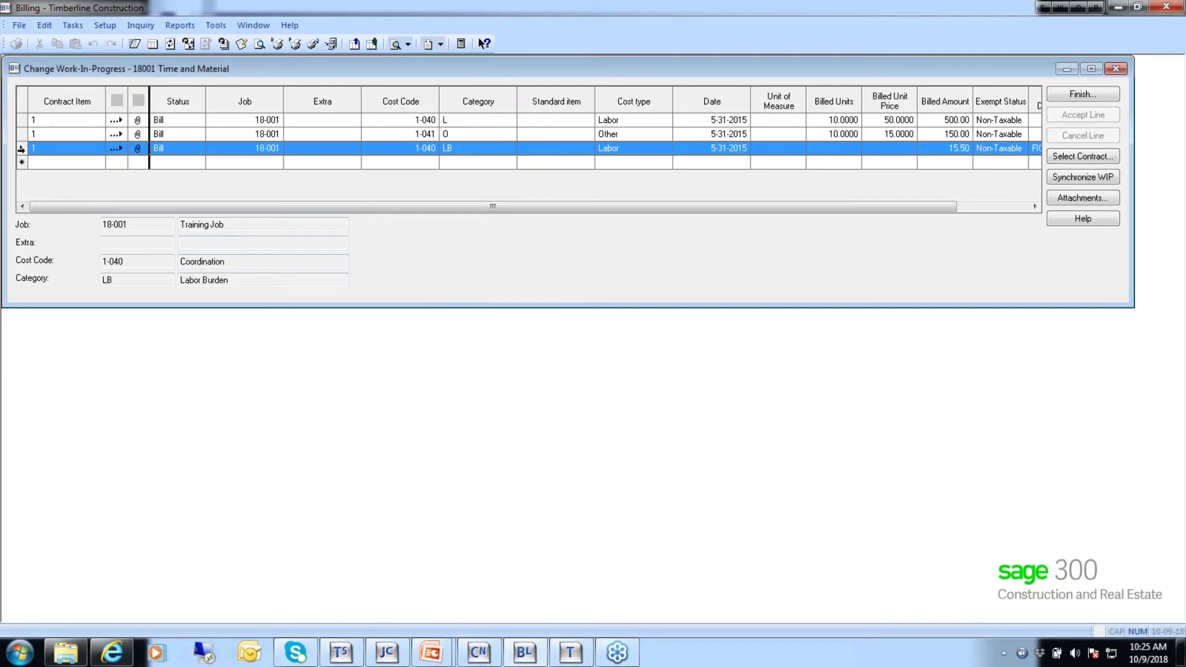
Delete the 15.50 labor burden (LB) line from contract 18001's work-in-progress, finish the entry and start its journal.
{"action": "right_click", "coordinate": [23, 151]}
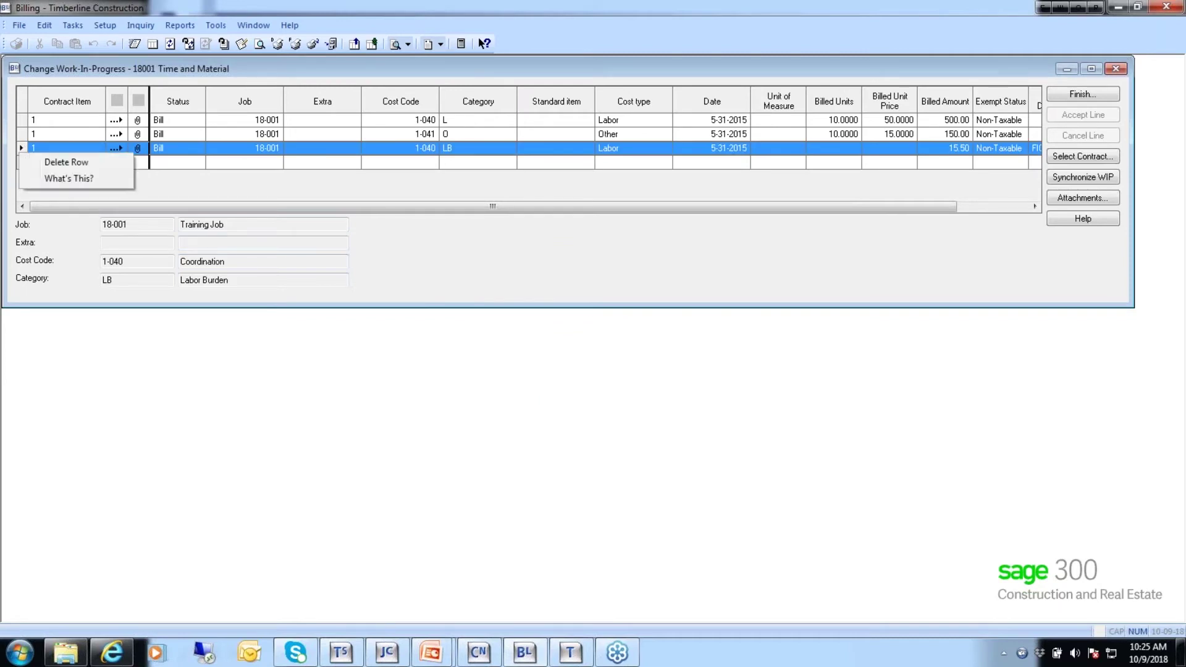
{"action": "left_click", "coordinate": [50, 163]}
{"action": "left_click", "coordinate": [566, 360]}
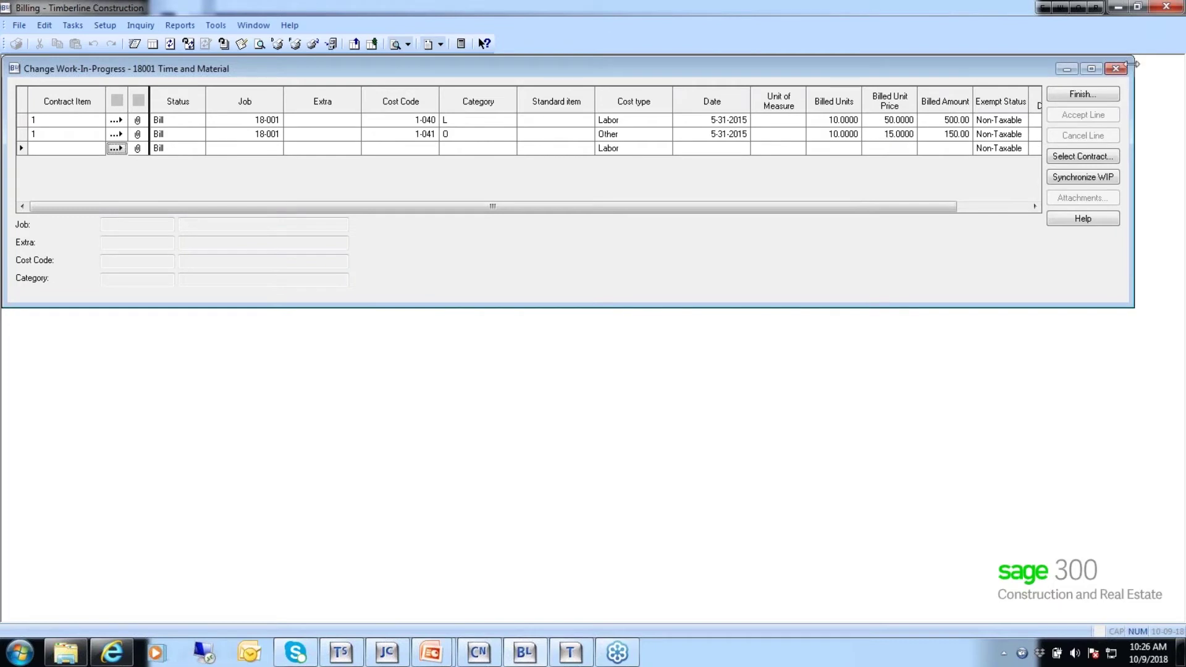
{"action": "left_click", "coordinate": [1095, 96]}
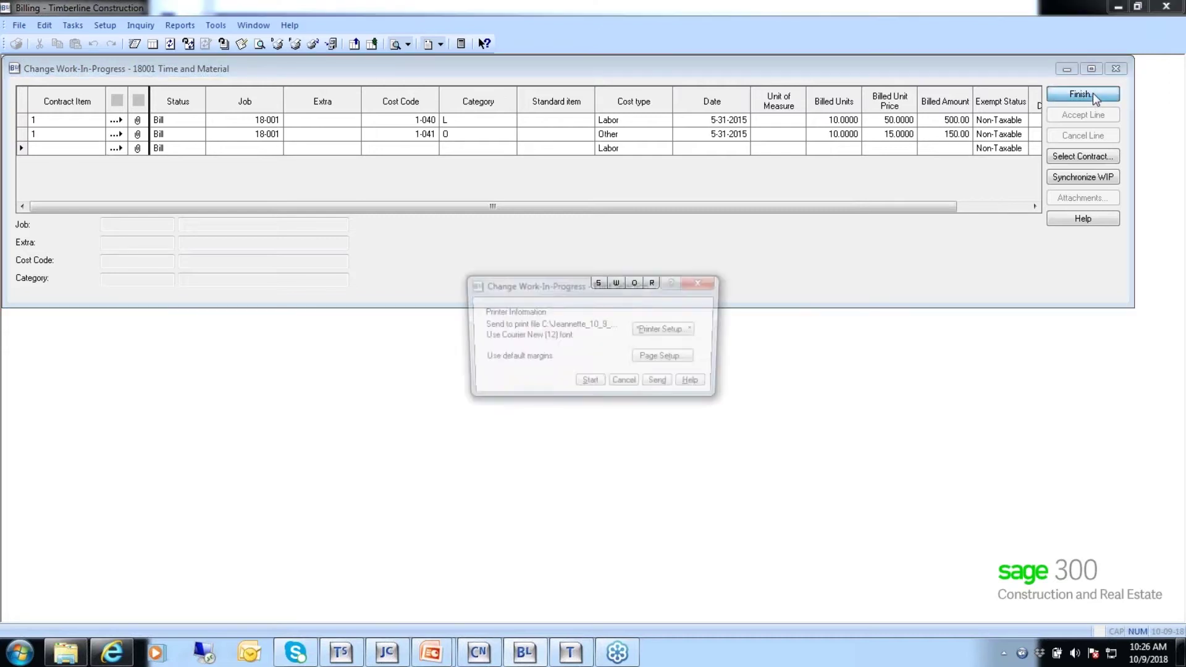
{"action": "left_click", "coordinate": [589, 384]}
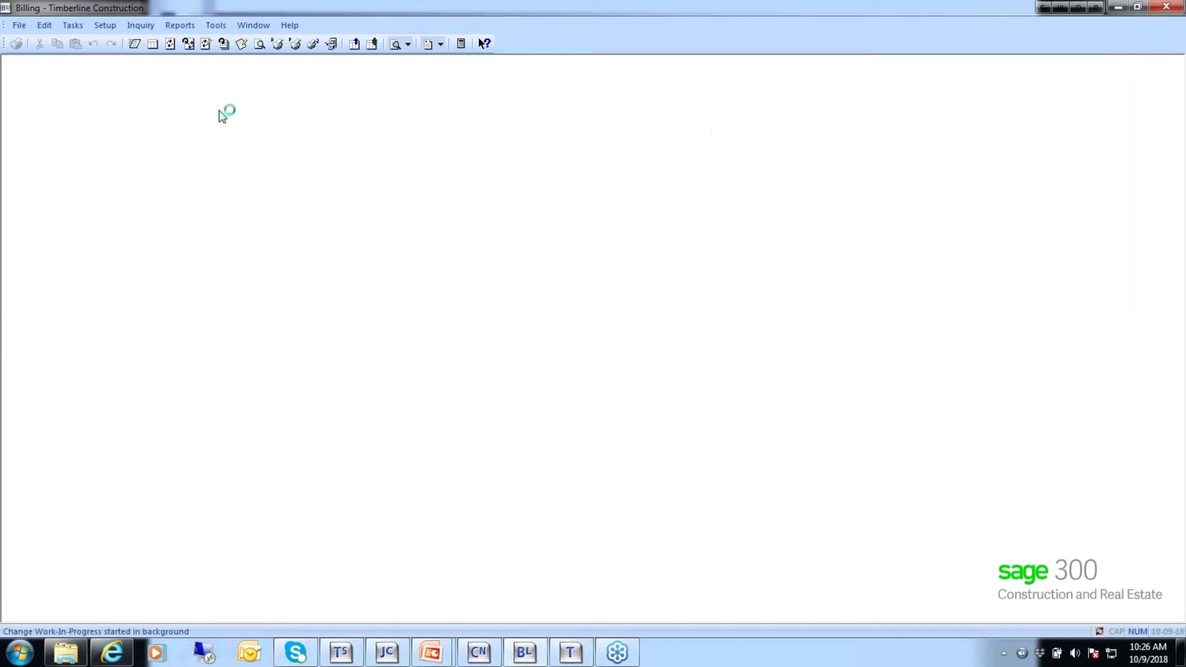
Open Generate Cost-Based Invoices, review the billing frequency options keeping All, and set the WIP cut-off date to 5-31-2015.
{"action": "left_click", "coordinate": [69, 28]}
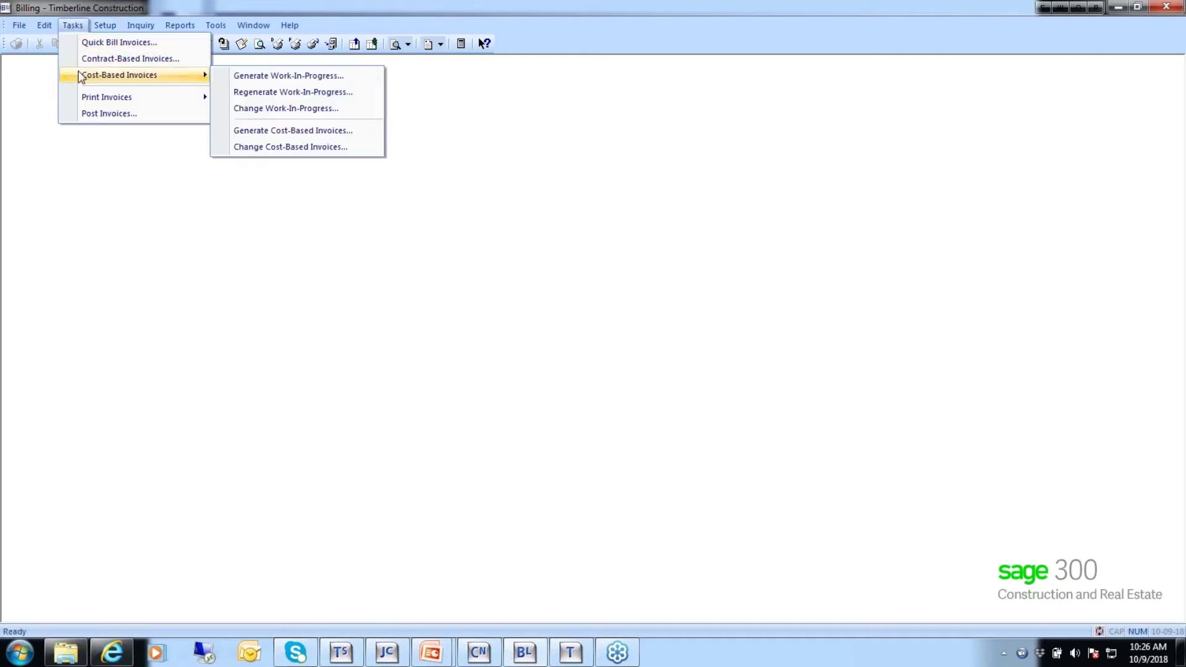
{"action": "left_click", "coordinate": [181, 77]}
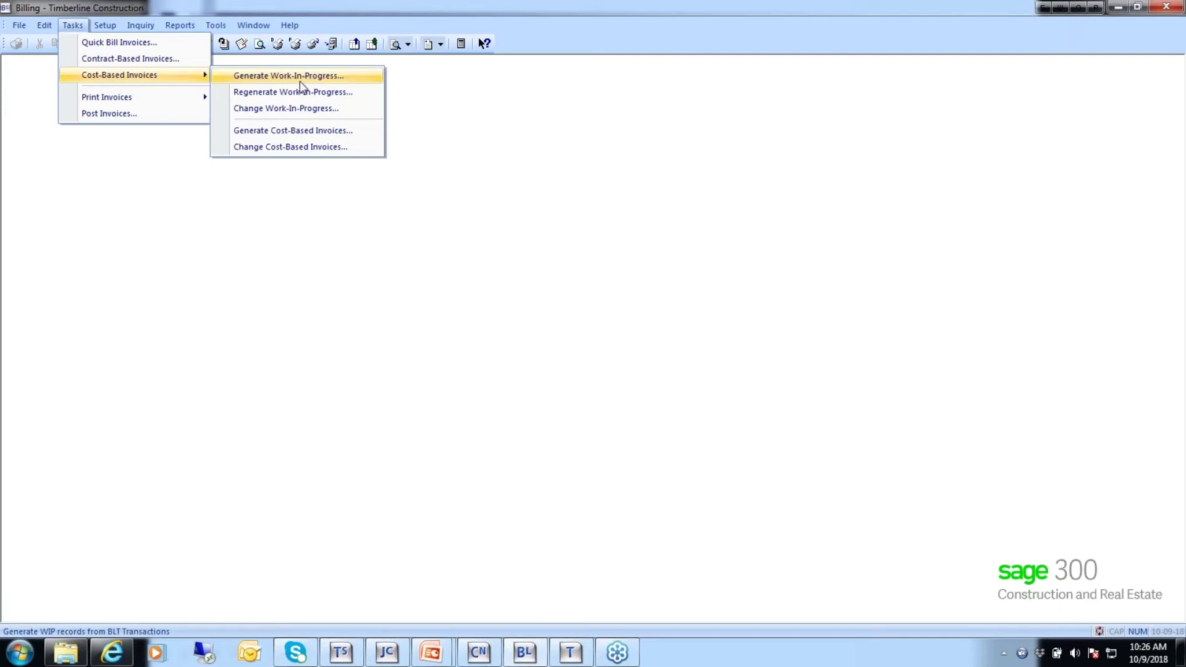
{"action": "left_click", "coordinate": [295, 132]}
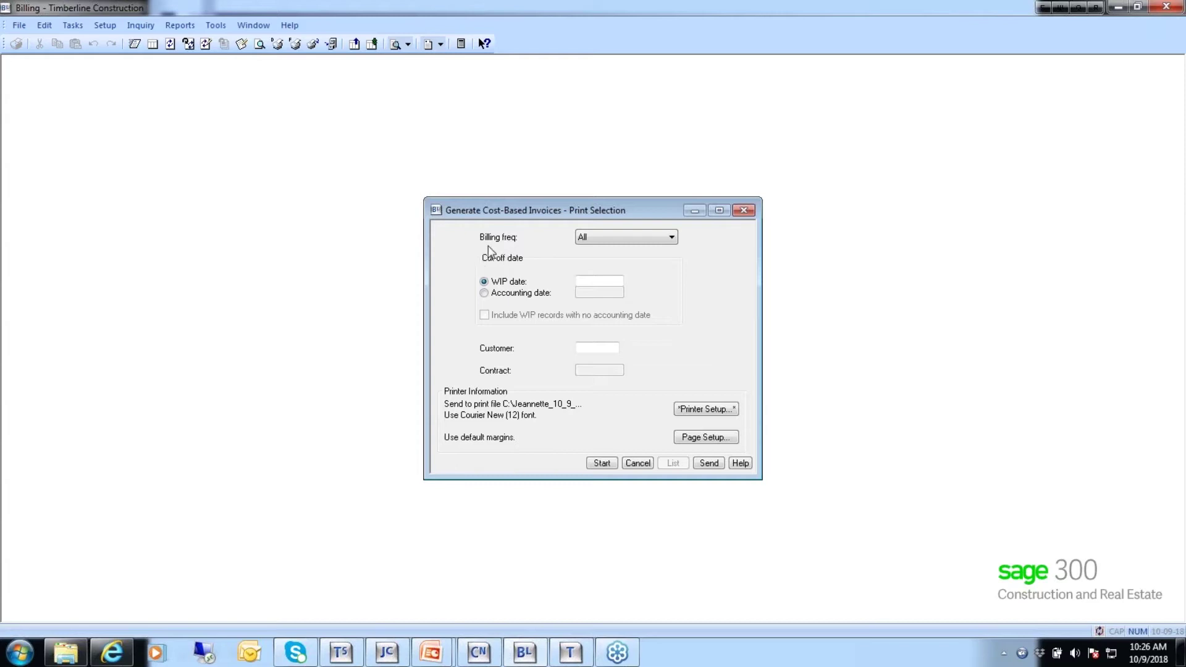
{"action": "left_click", "coordinate": [582, 246]}
{"action": "left_click", "coordinate": [671, 238]}
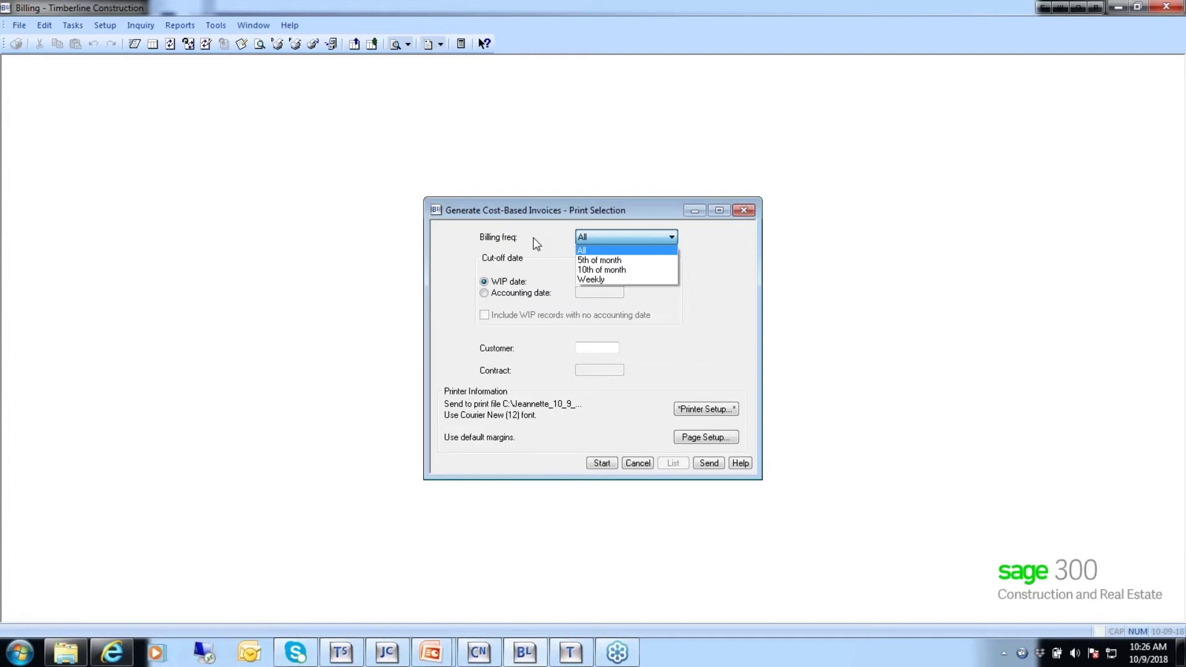
{"action": "left_click", "coordinate": [510, 244]}
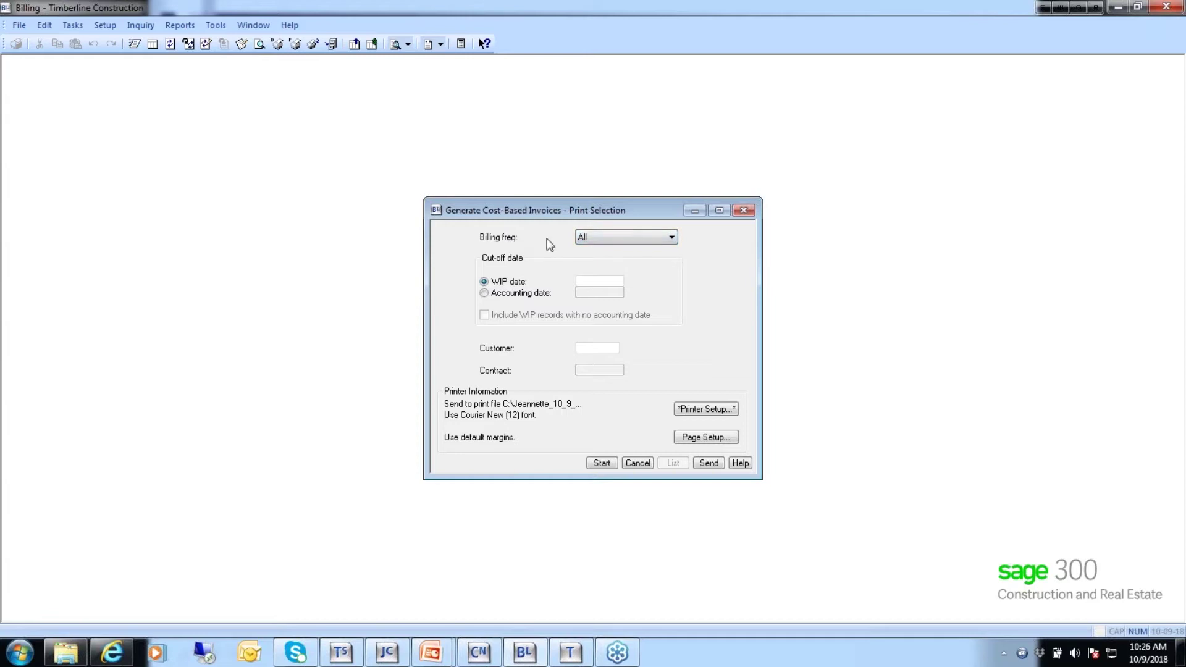
{"action": "left_click", "coordinate": [672, 239]}
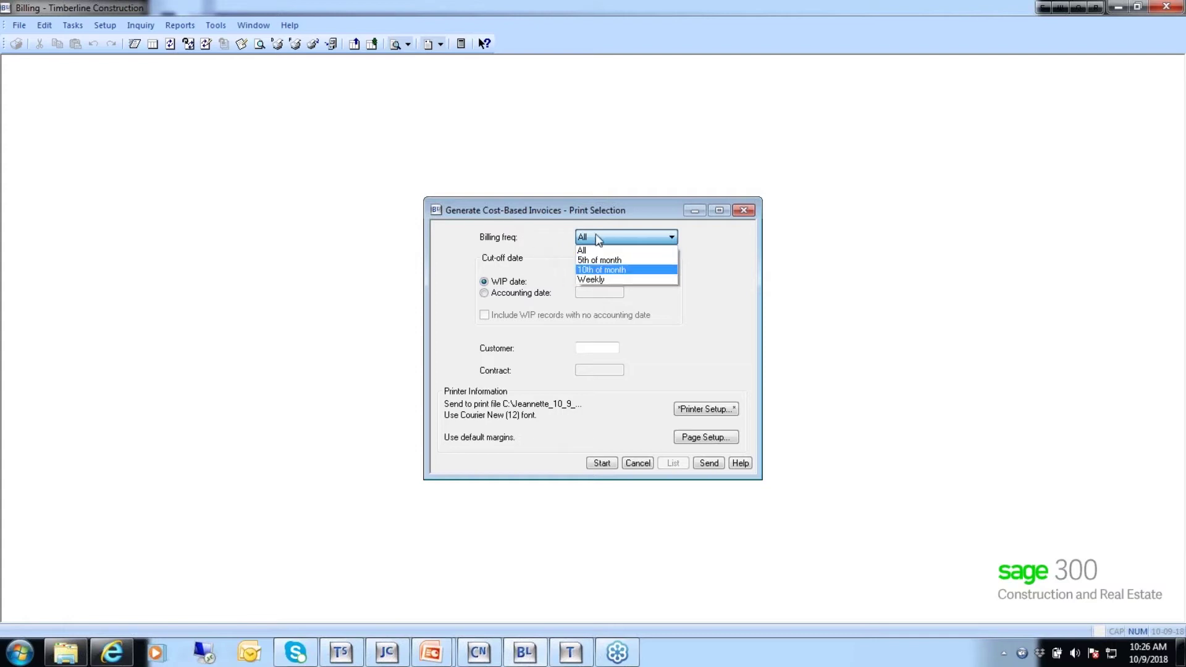
{"action": "left_click", "coordinate": [538, 240]}
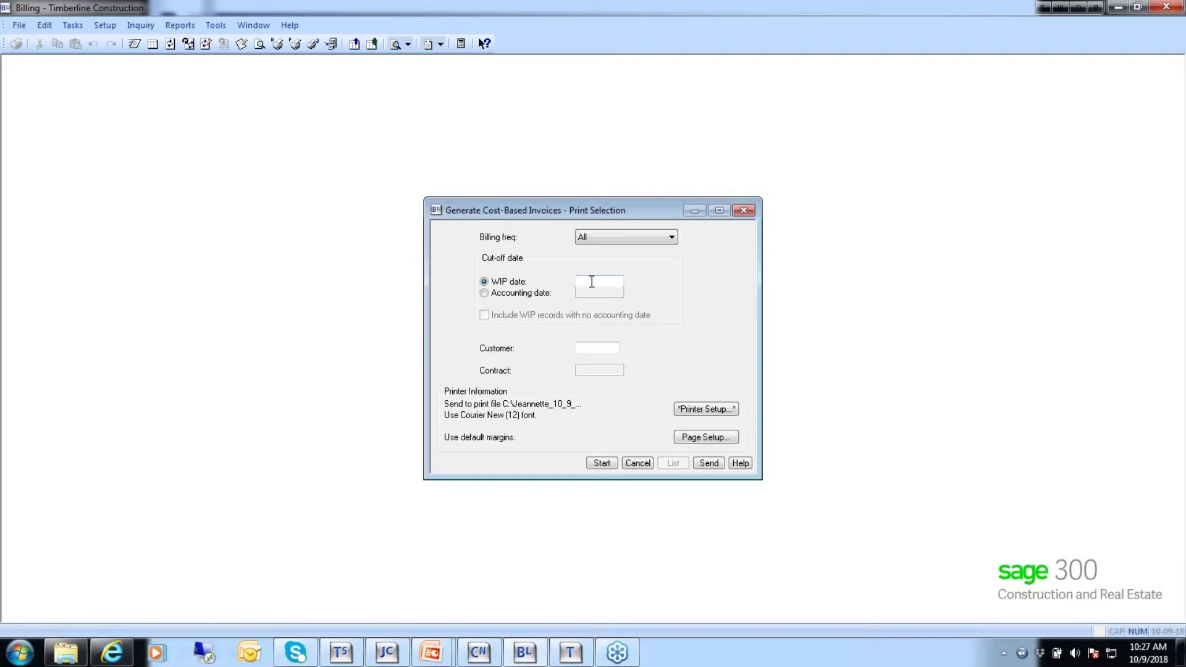
{"action": "type", "text": "5-31-2015"}
{"action": "key", "text": "Tab"}
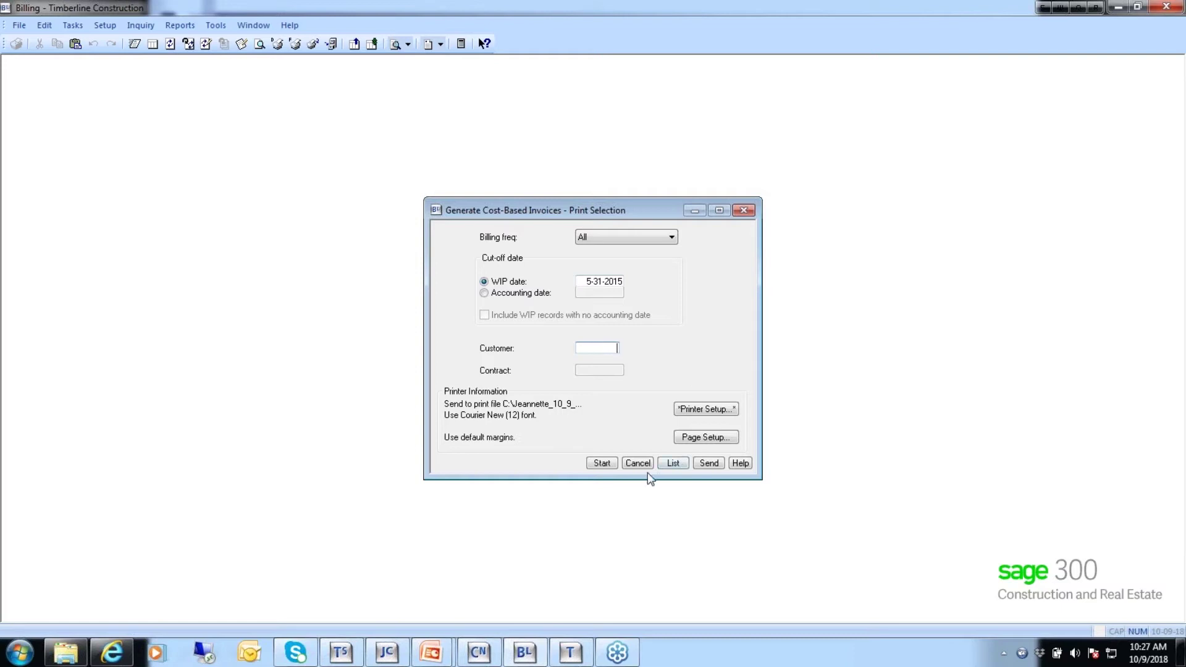
Limit the invoice generation to customer ALLState University and contract 18001 Time and Material, and start it.
{"action": "left_click", "coordinate": [671, 464]}
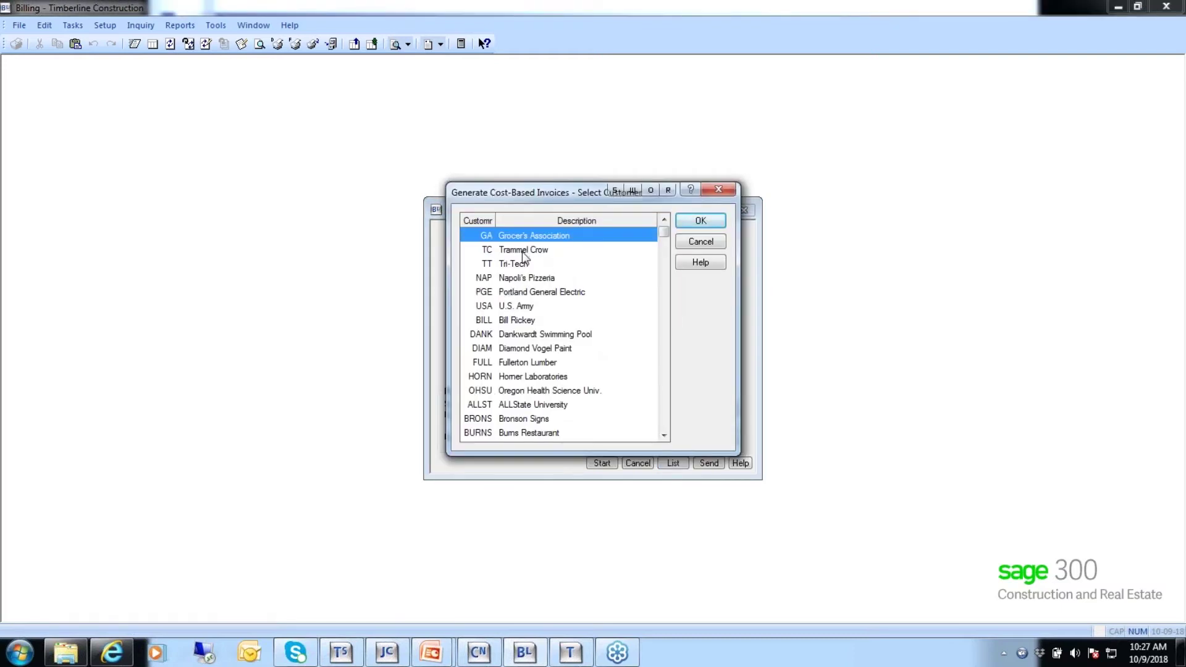
{"action": "left_click", "coordinate": [533, 407]}
{"action": "left_click", "coordinate": [699, 222]}
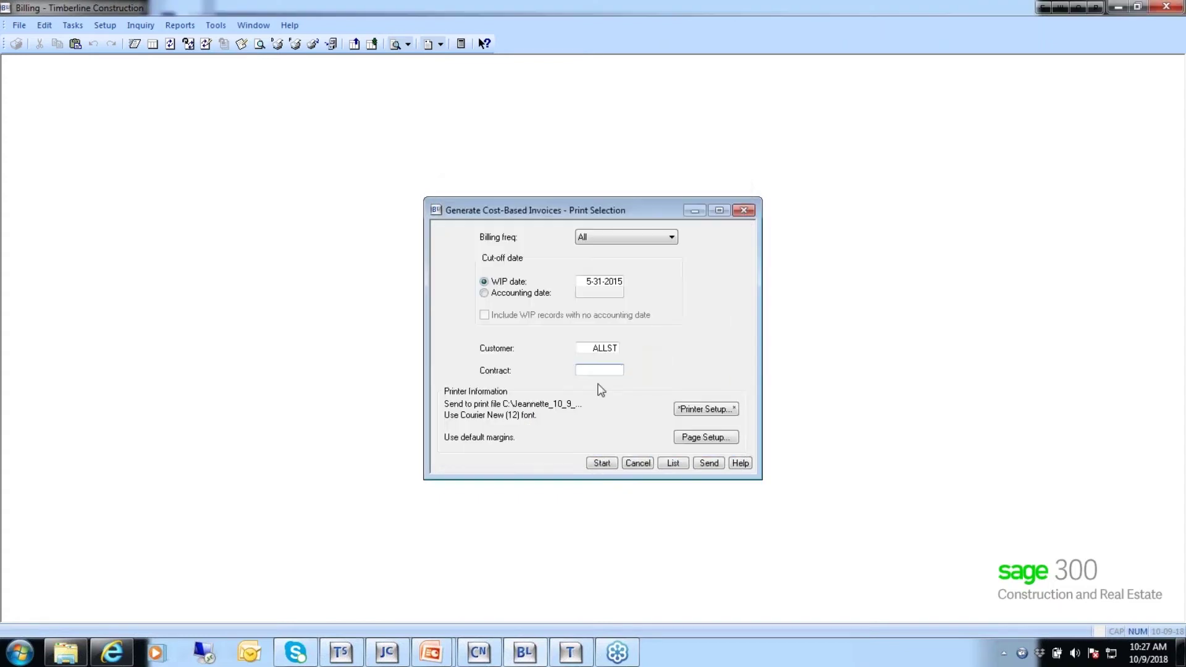
{"action": "left_click", "coordinate": [671, 463]}
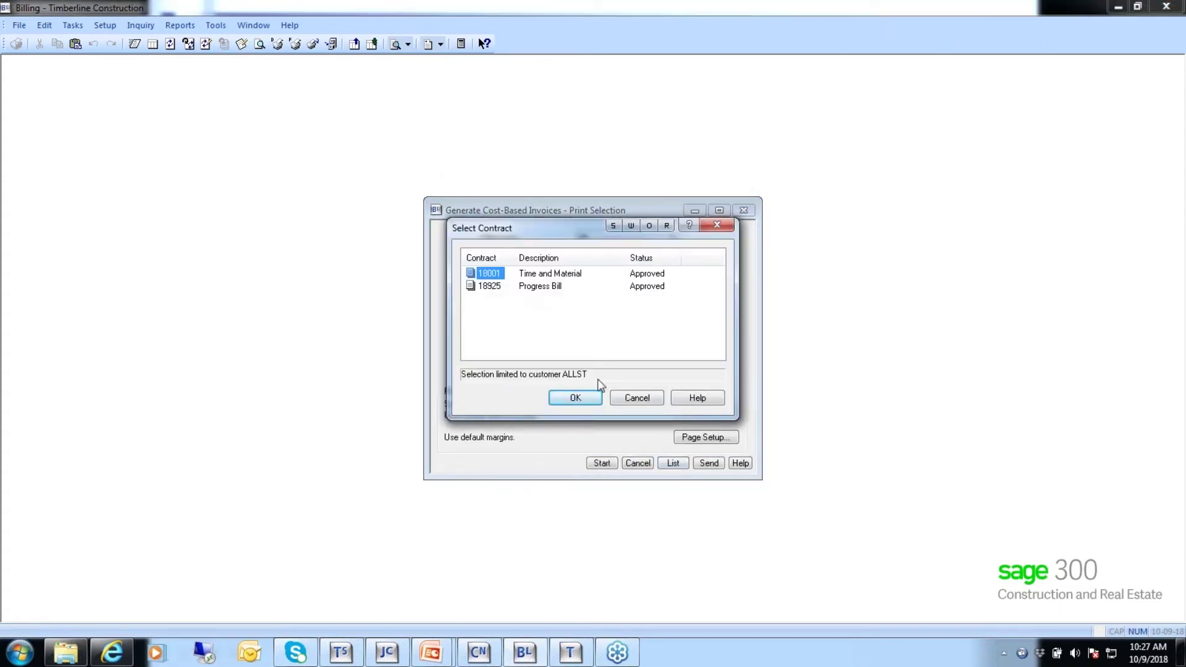
{"action": "left_click", "coordinate": [580, 400]}
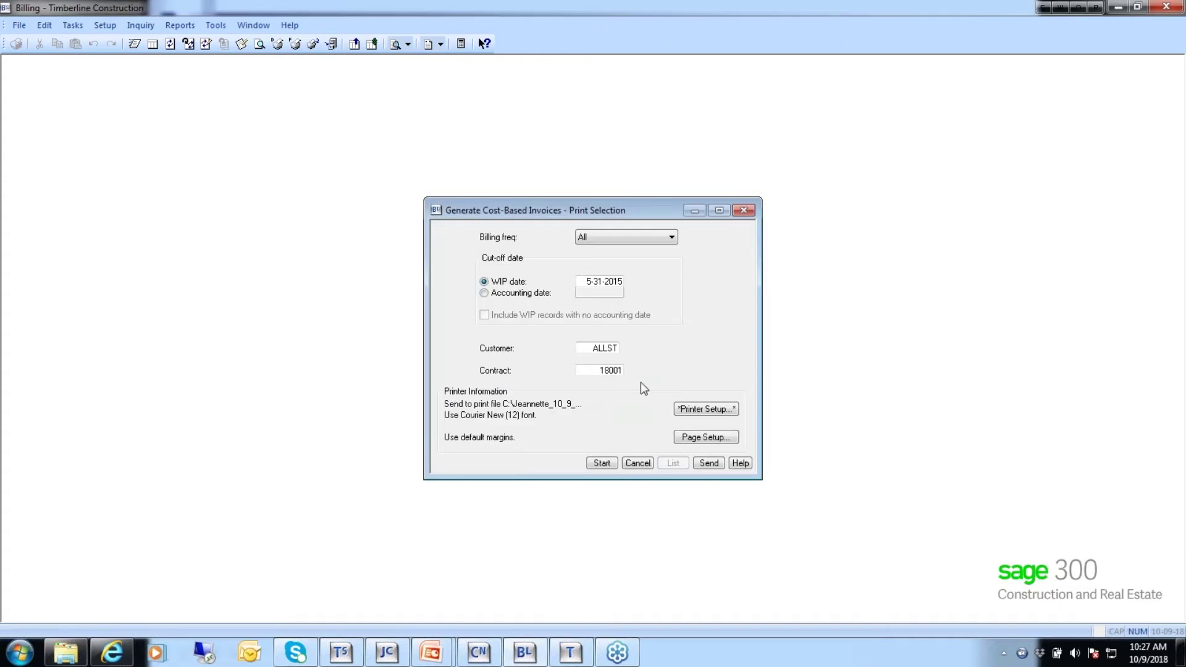
{"action": "left_click", "coordinate": [602, 467]}
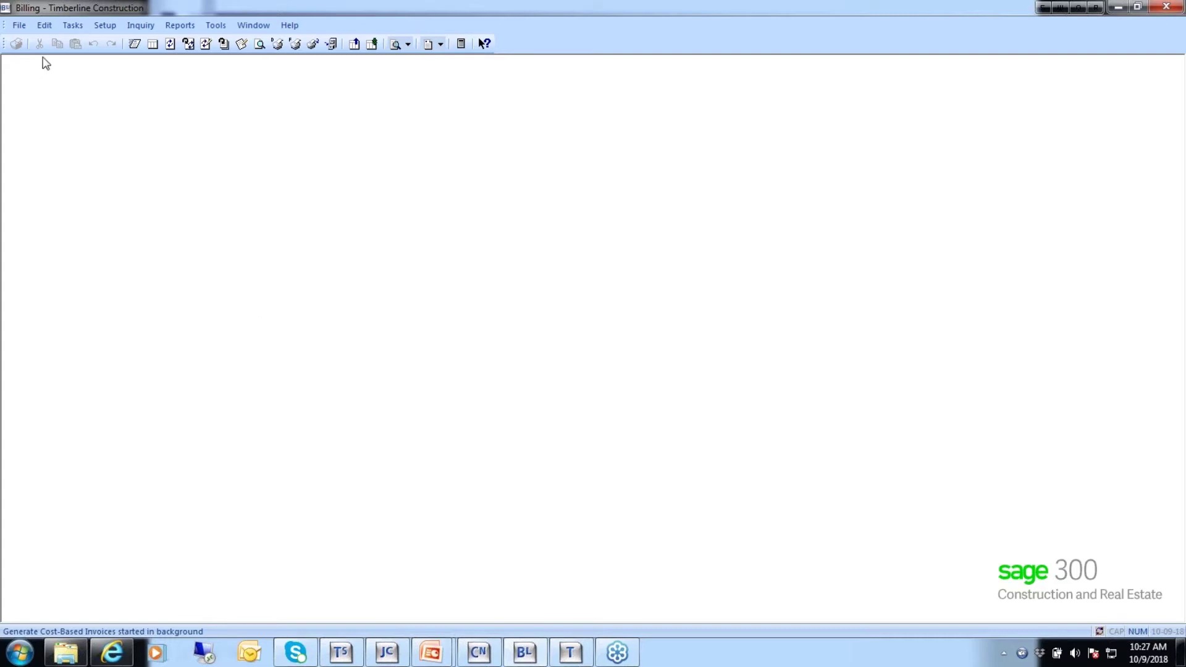
Open Change Cost-Based Invoices to check the generated invoice for contract 18001, and close the list.
{"action": "left_click", "coordinate": [73, 25]}
{"action": "mouse_move", "coordinate": [91, 74]}
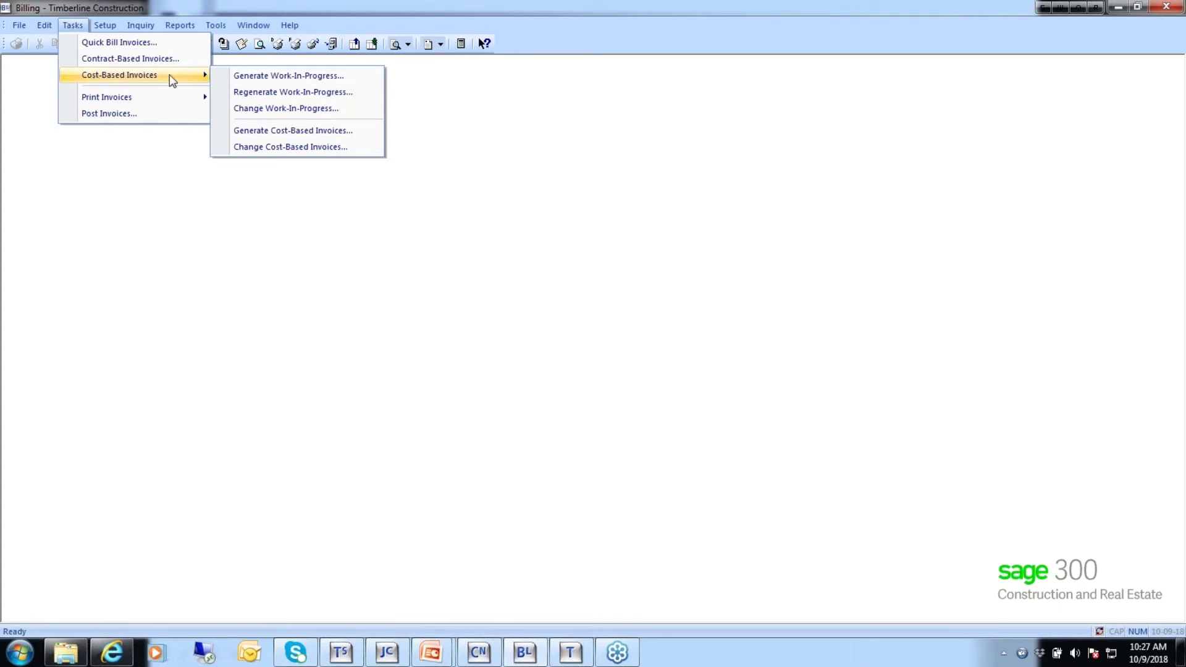
{"action": "left_click", "coordinate": [293, 148]}
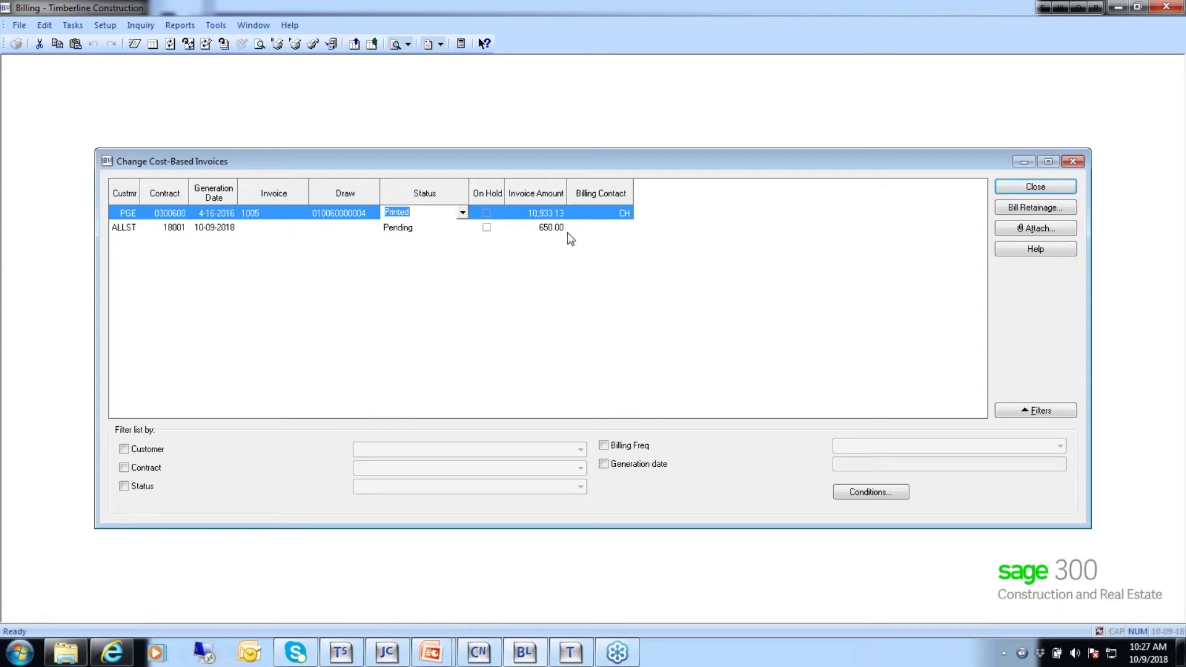
{"action": "left_click", "coordinate": [226, 230]}
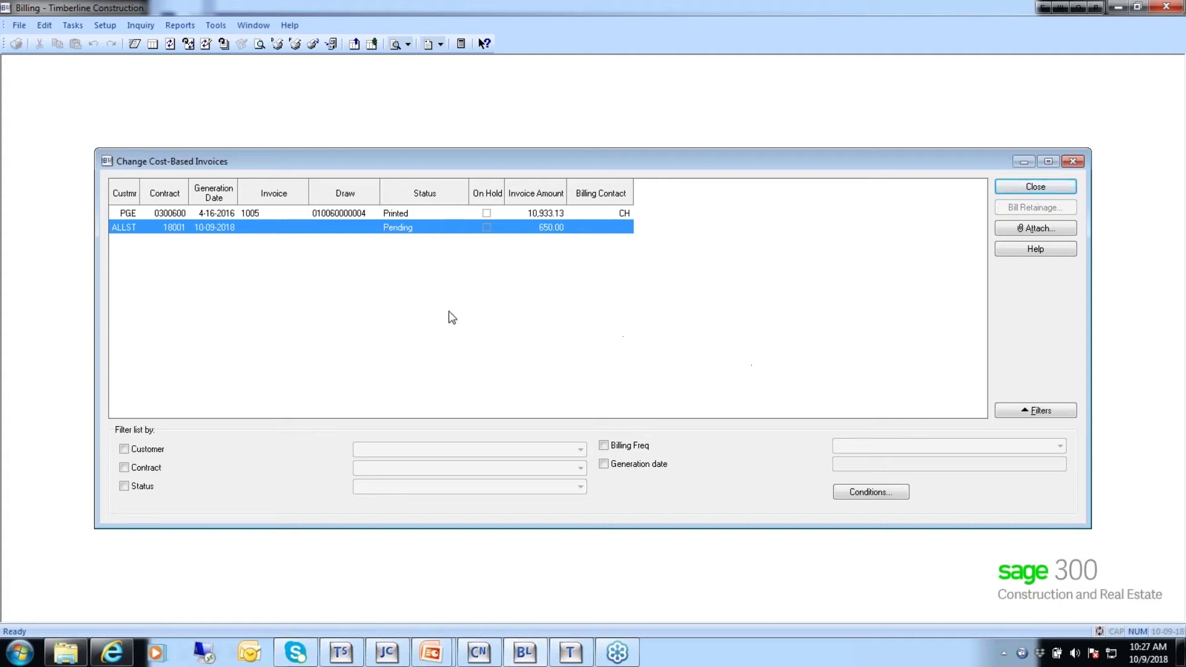
{"action": "left_click", "coordinate": [1041, 186]}
Open the cost-based invoice generation journal from the BL printouts, review its billed amounts, and close it.
{"action": "left_click", "coordinate": [20, 26]}
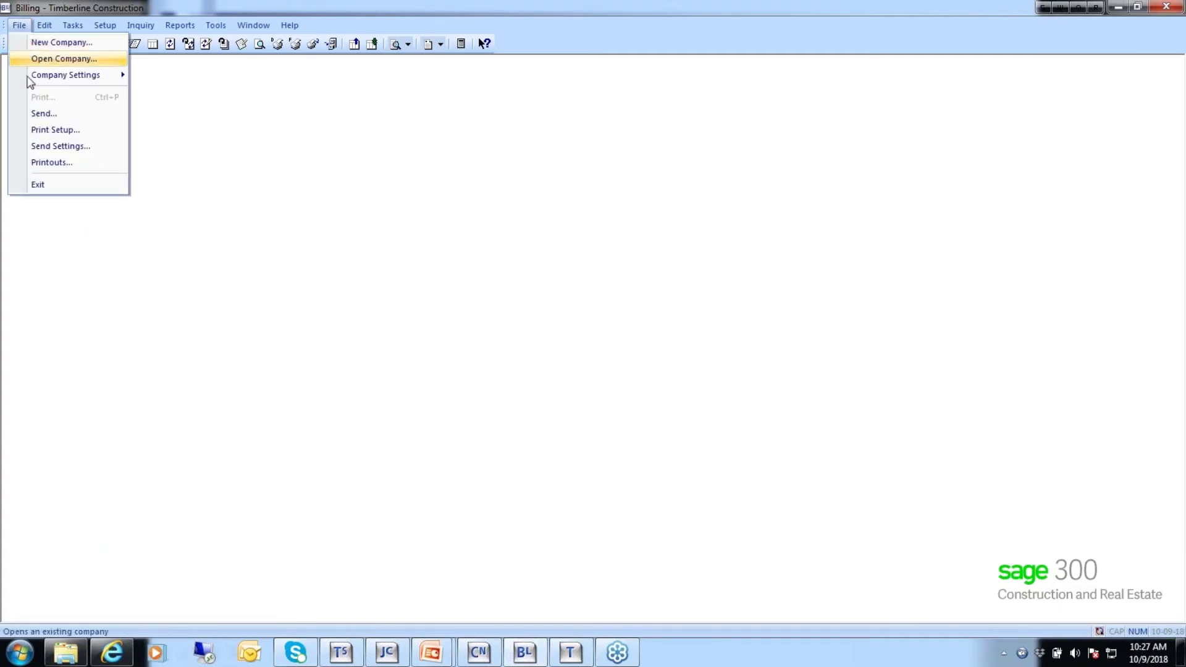
{"action": "left_click", "coordinate": [27, 164]}
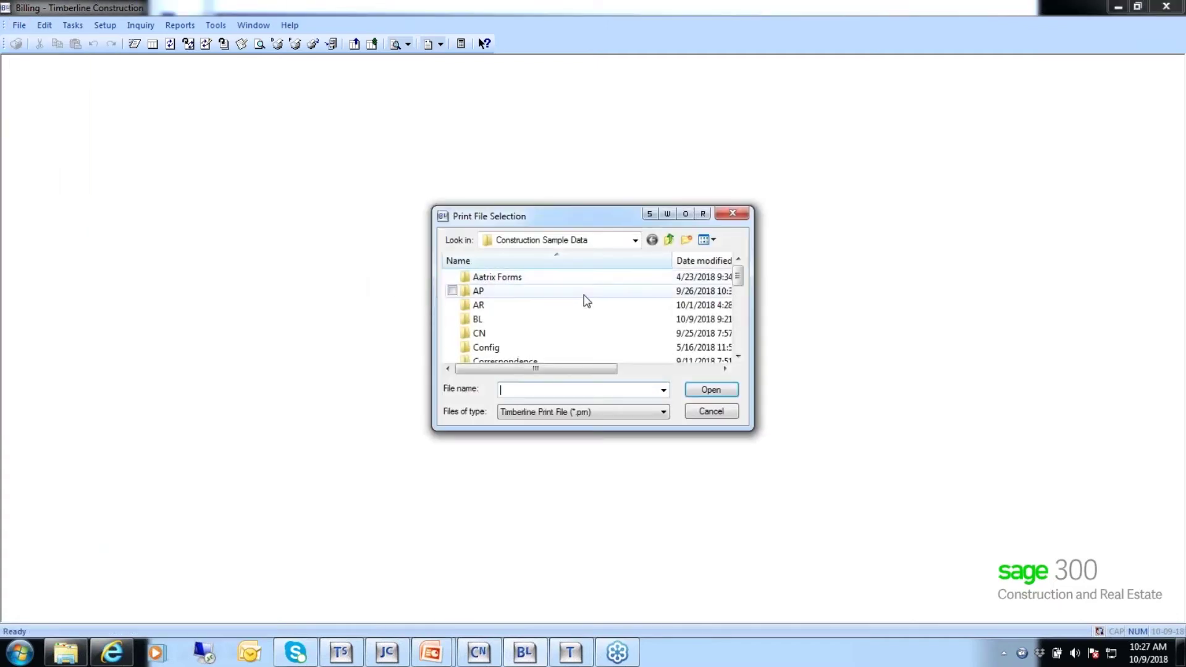
{"action": "double_click", "coordinate": [475, 318]}
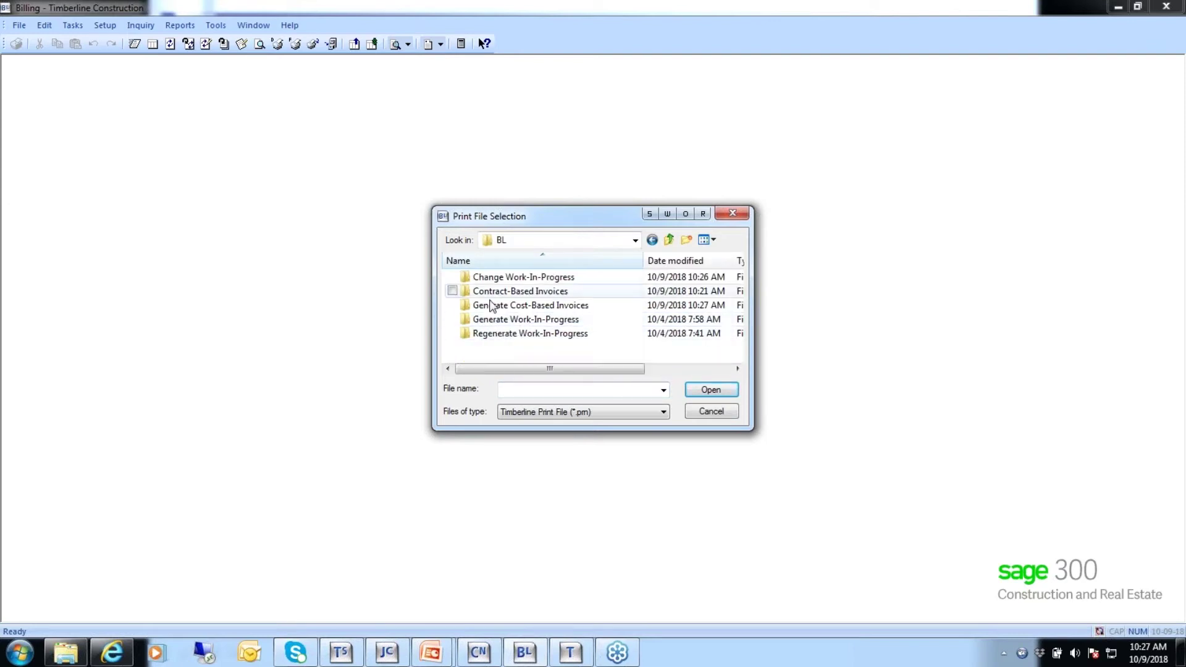
{"action": "double_click", "coordinate": [491, 306]}
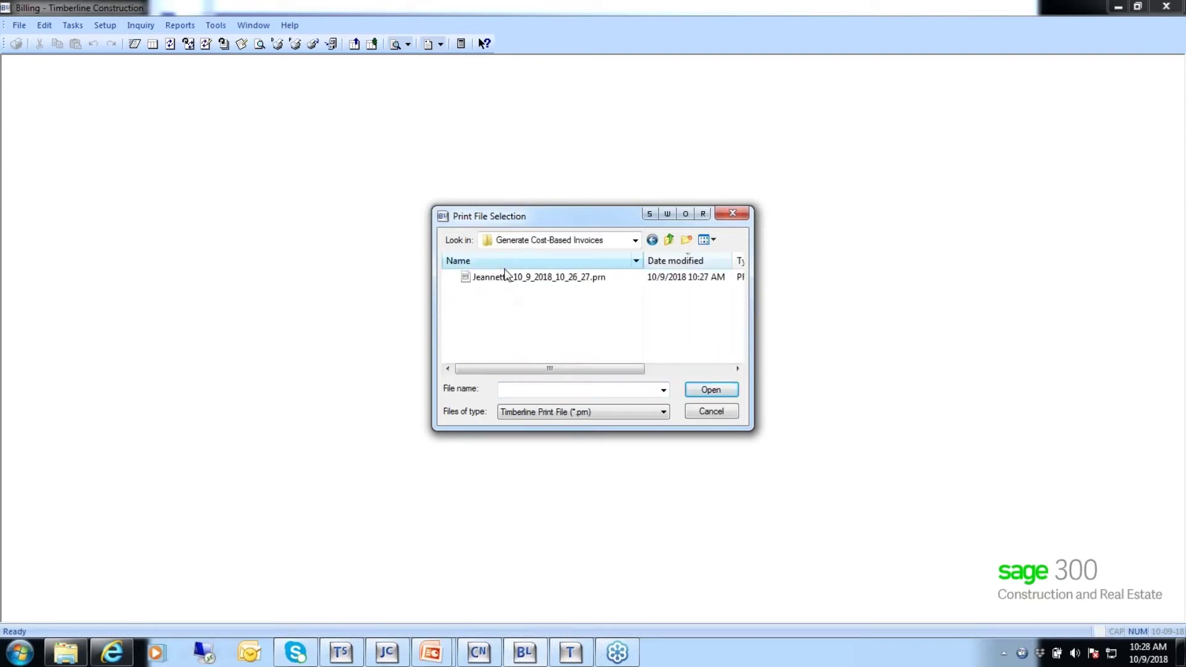
{"action": "double_click", "coordinate": [507, 276]}
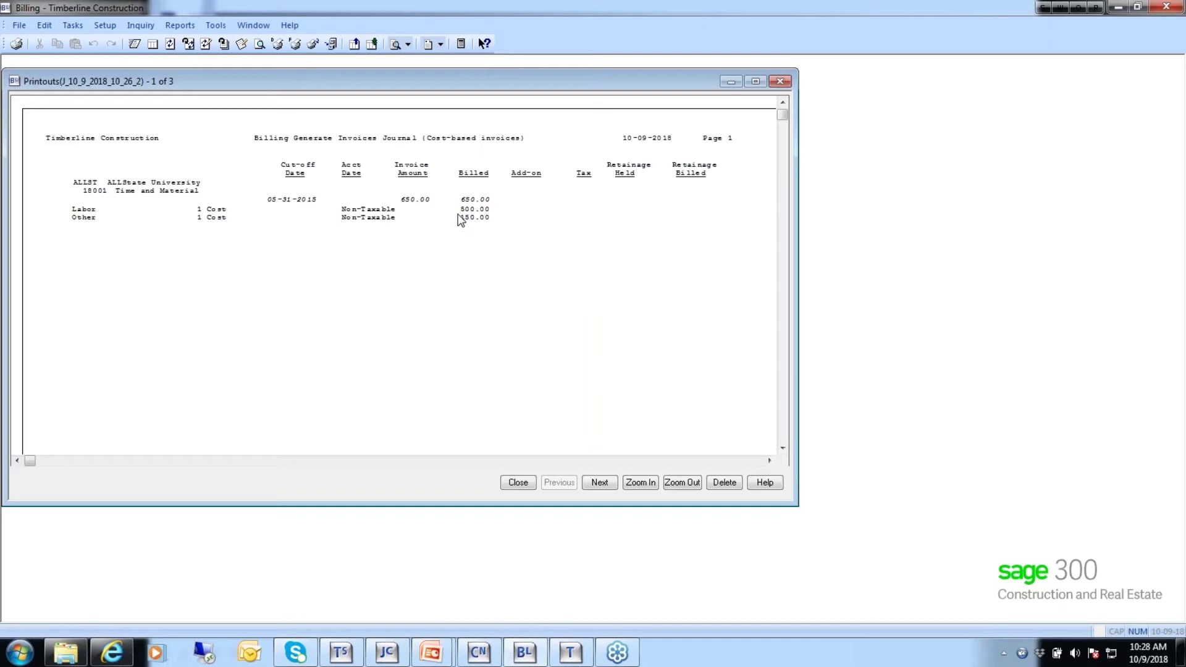
{"action": "left_click", "coordinate": [515, 486]}
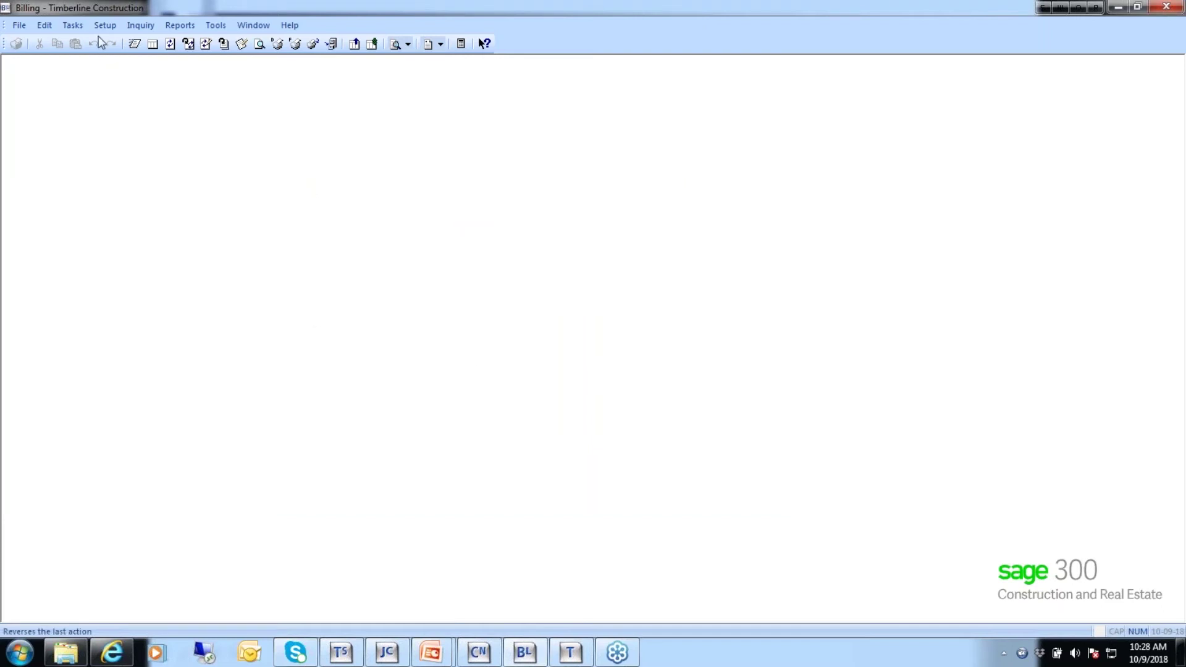
Check Change Work-In-Progress for any remaining records on contract 18001 Time and Material, and finish without changes.
{"action": "left_click", "coordinate": [75, 26]}
{"action": "mouse_move", "coordinate": [169, 72]}
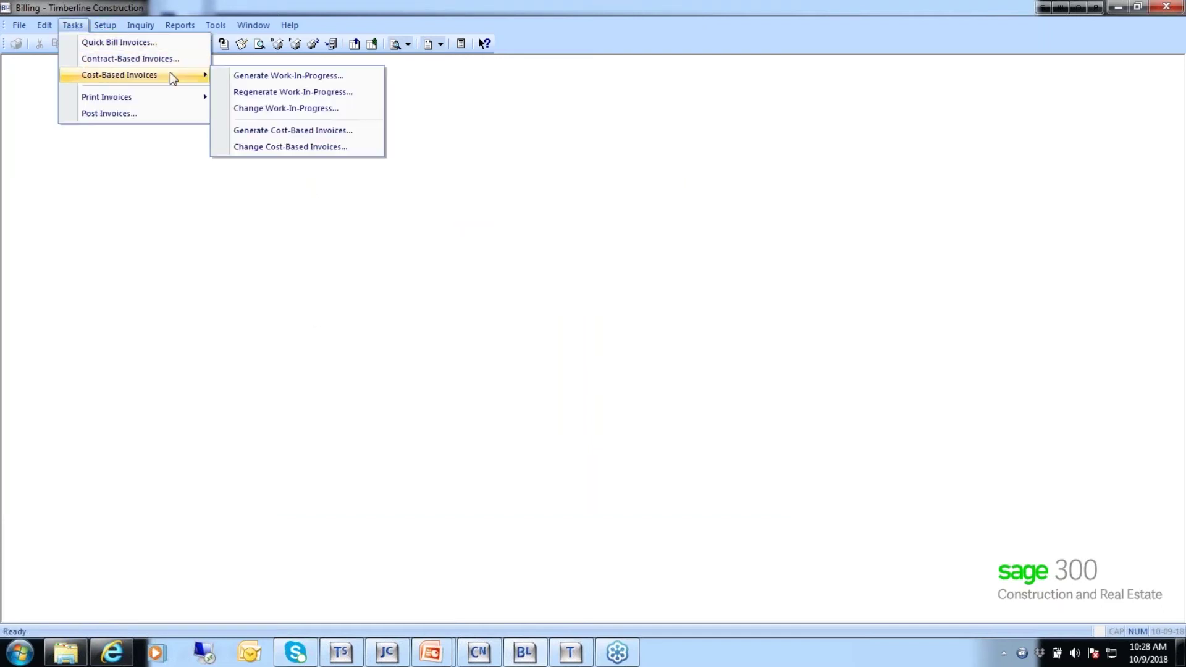
{"action": "left_click", "coordinate": [283, 109]}
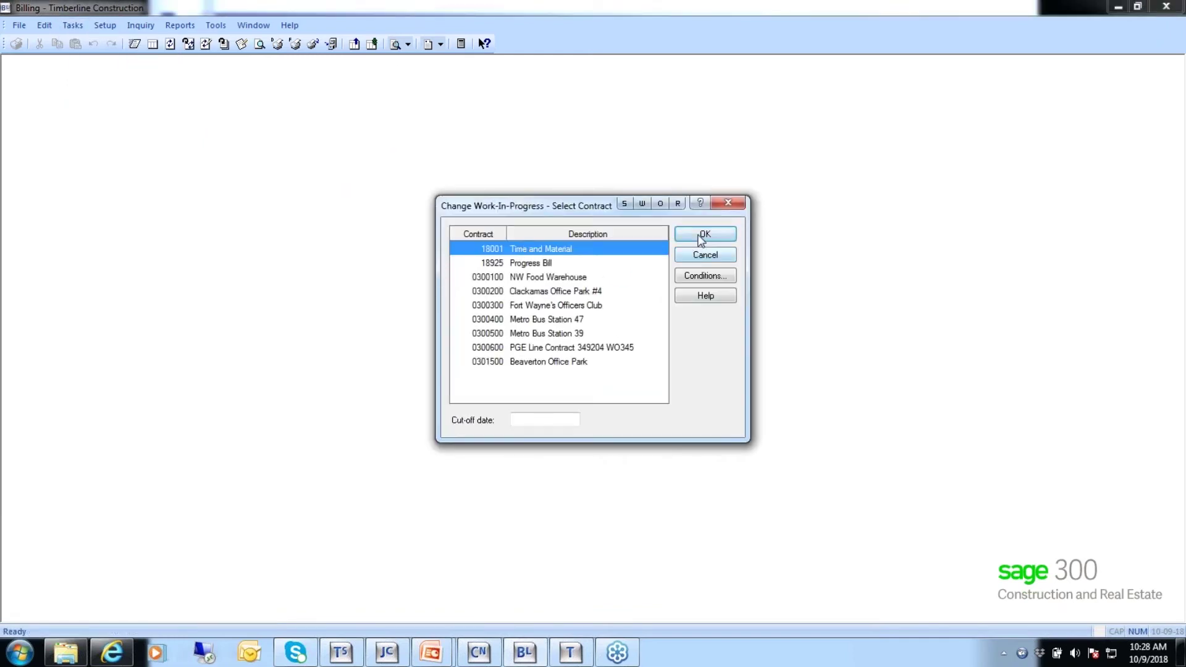
{"action": "left_click", "coordinate": [703, 235]}
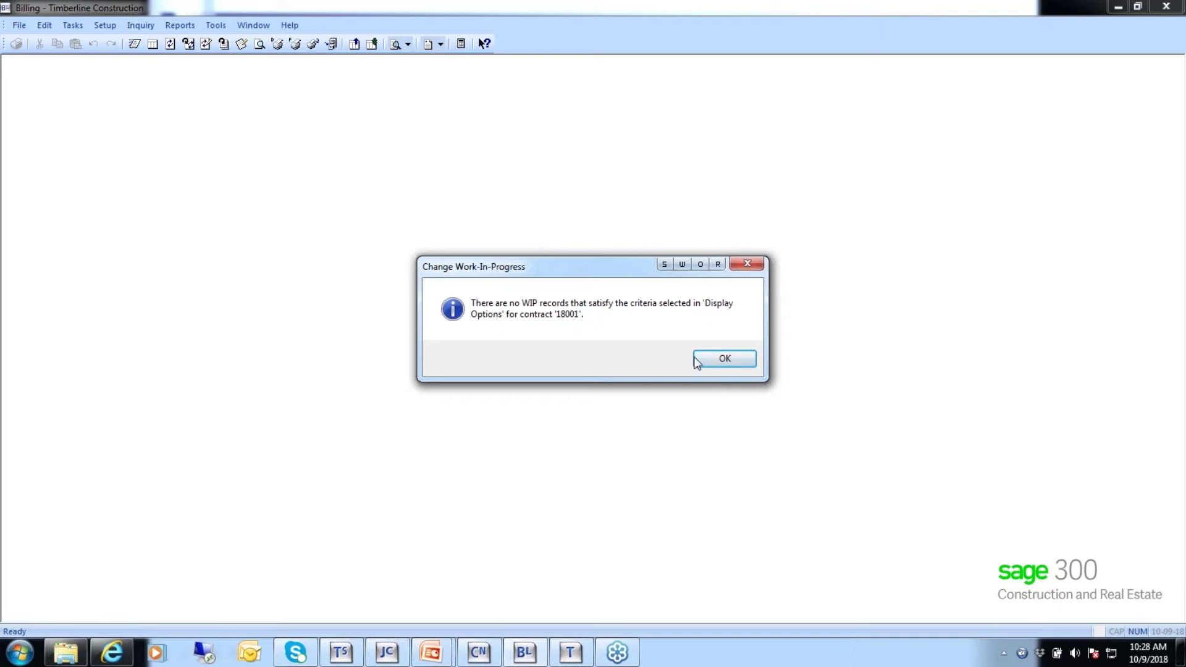
{"action": "left_click", "coordinate": [737, 361]}
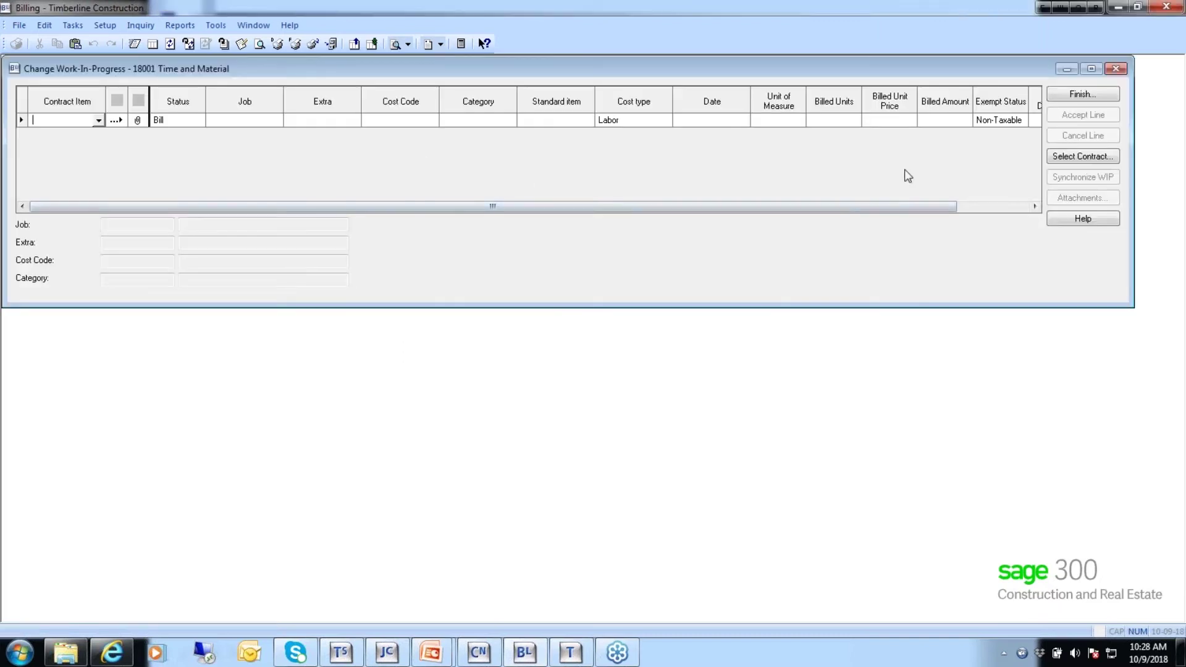
{"action": "left_click", "coordinate": [1076, 99]}
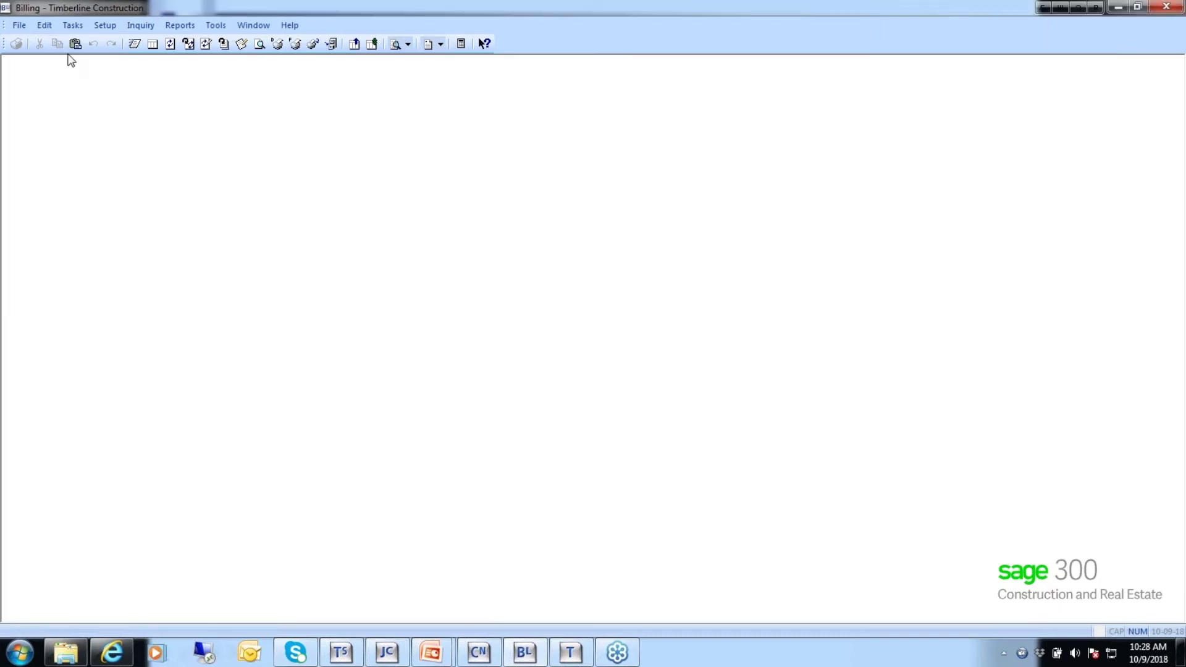
Reopen Change Cost-Based Invoices and select the pending invoice for contract 18001.
{"action": "left_click", "coordinate": [82, 26]}
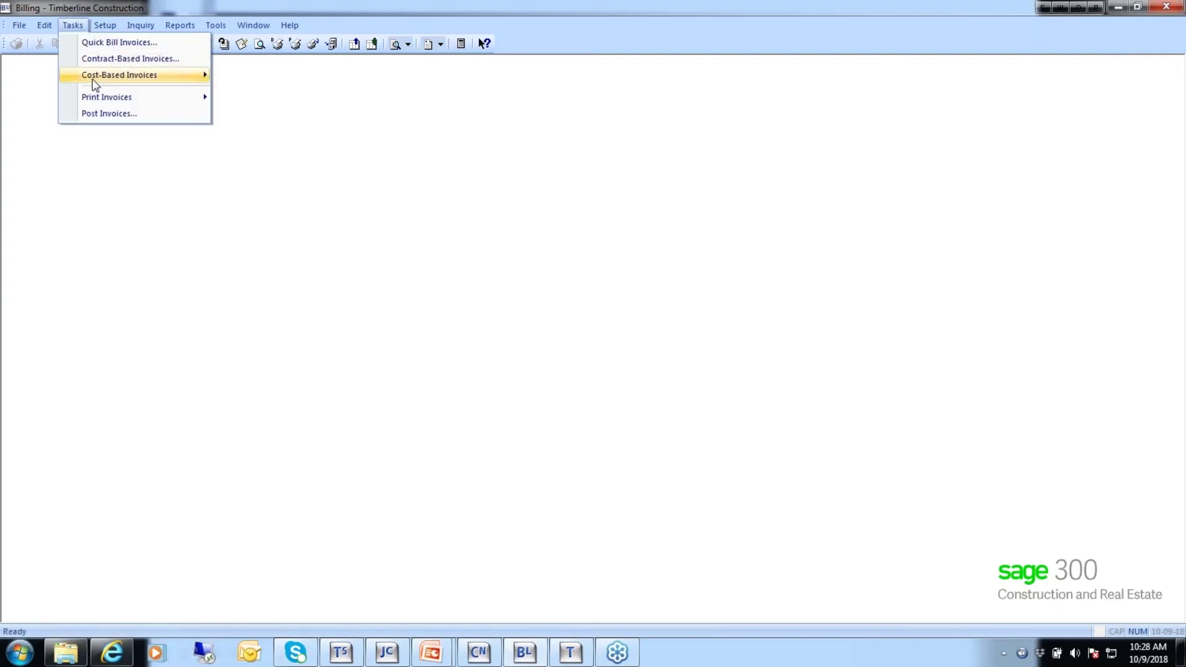
{"action": "mouse_move", "coordinate": [93, 77]}
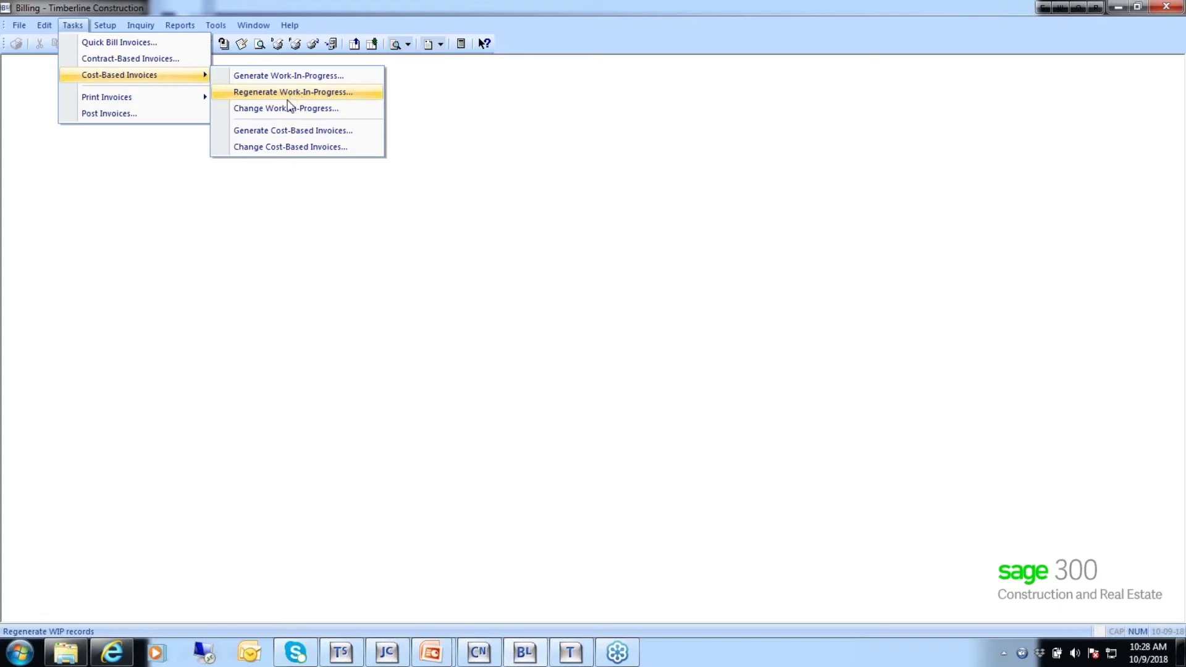
{"action": "left_click", "coordinate": [267, 148]}
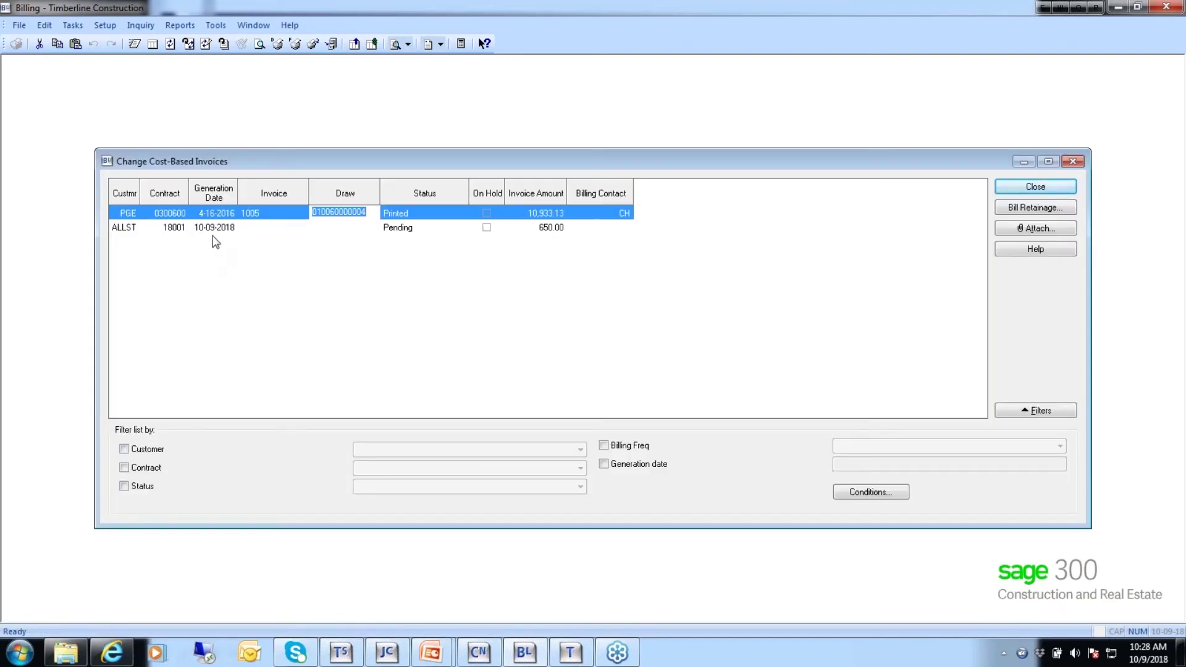
{"action": "left_click", "coordinate": [228, 229]}
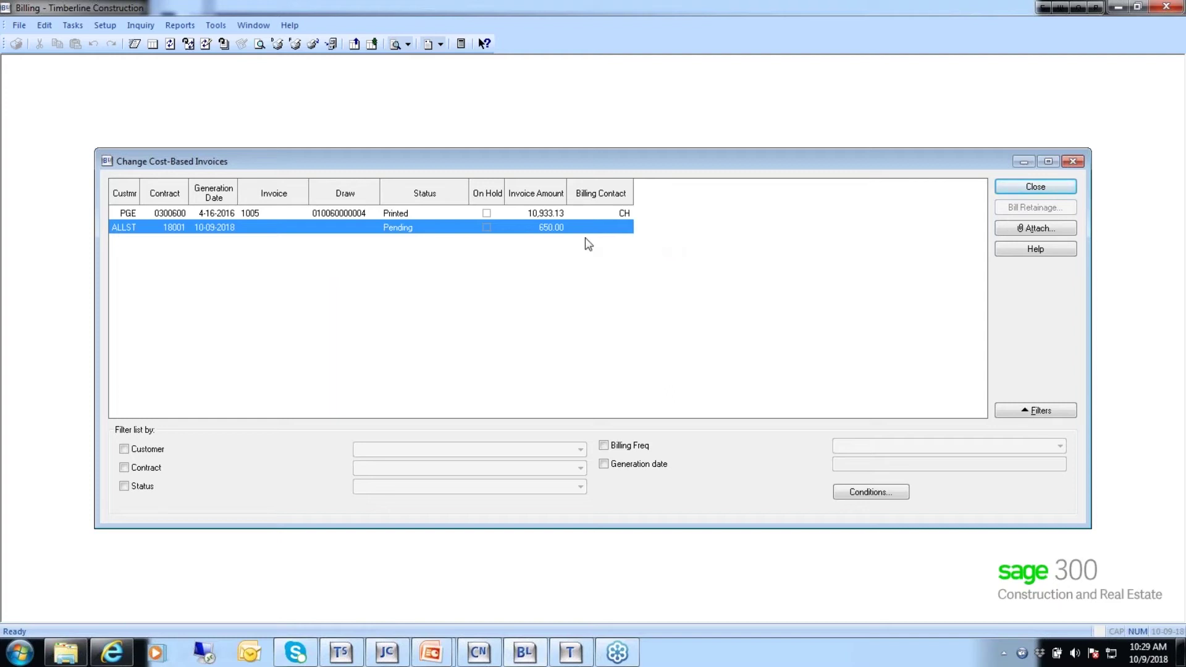
Void the pending cost-based invoice for contract 18001, reinstating its work-in-progress, and close the invoice list with its journal started.
{"action": "left_click", "coordinate": [463, 228]}
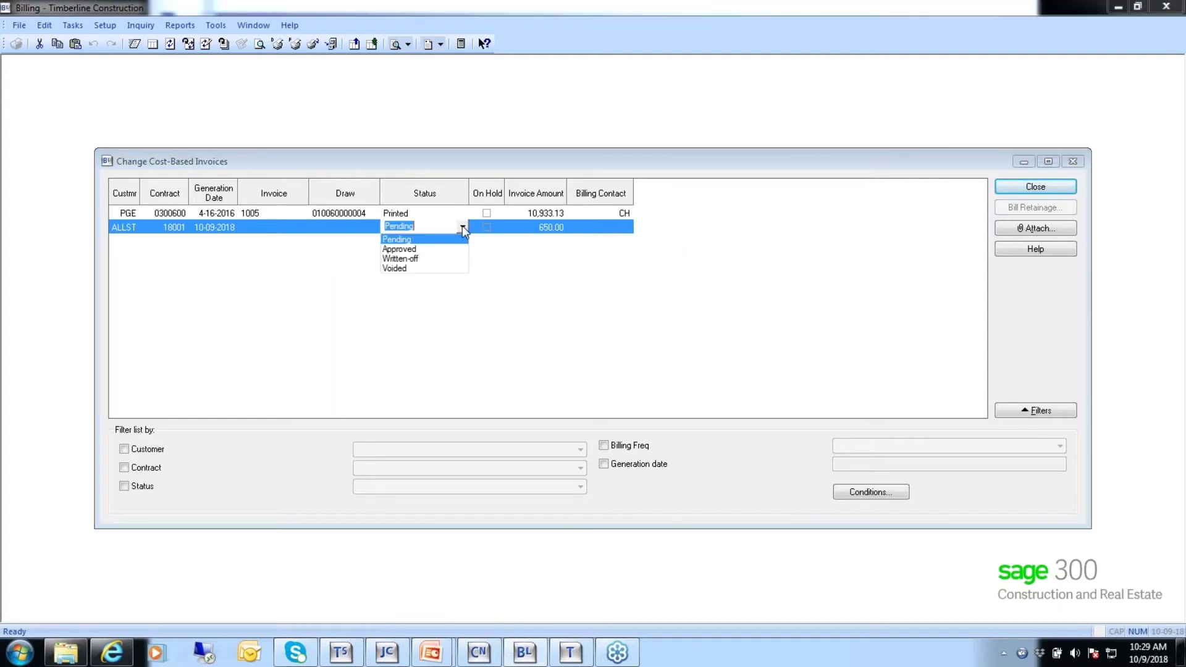
{"action": "left_click", "coordinate": [400, 269]}
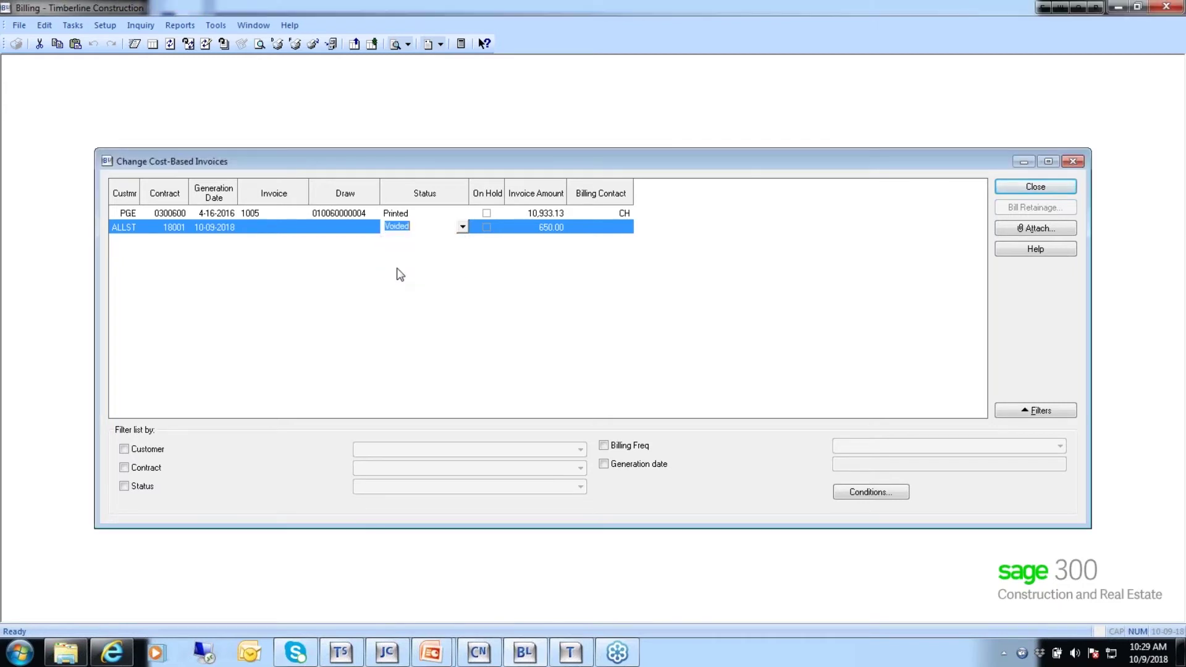
{"action": "left_click", "coordinate": [1029, 187]}
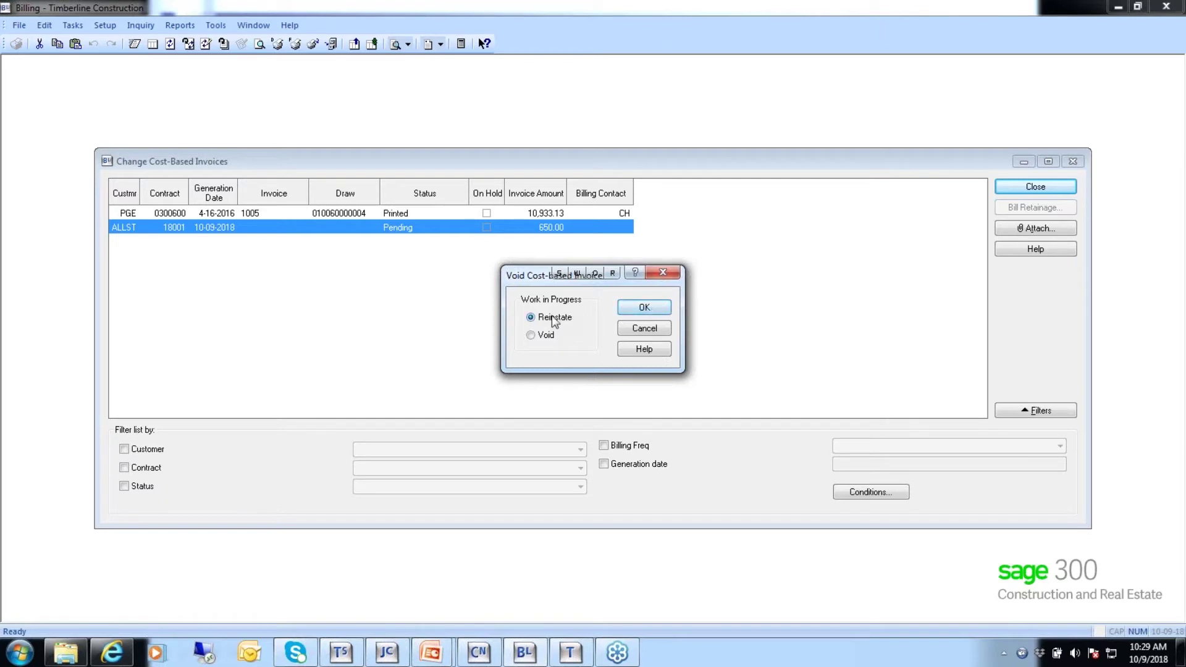
{"action": "left_click", "coordinate": [630, 307]}
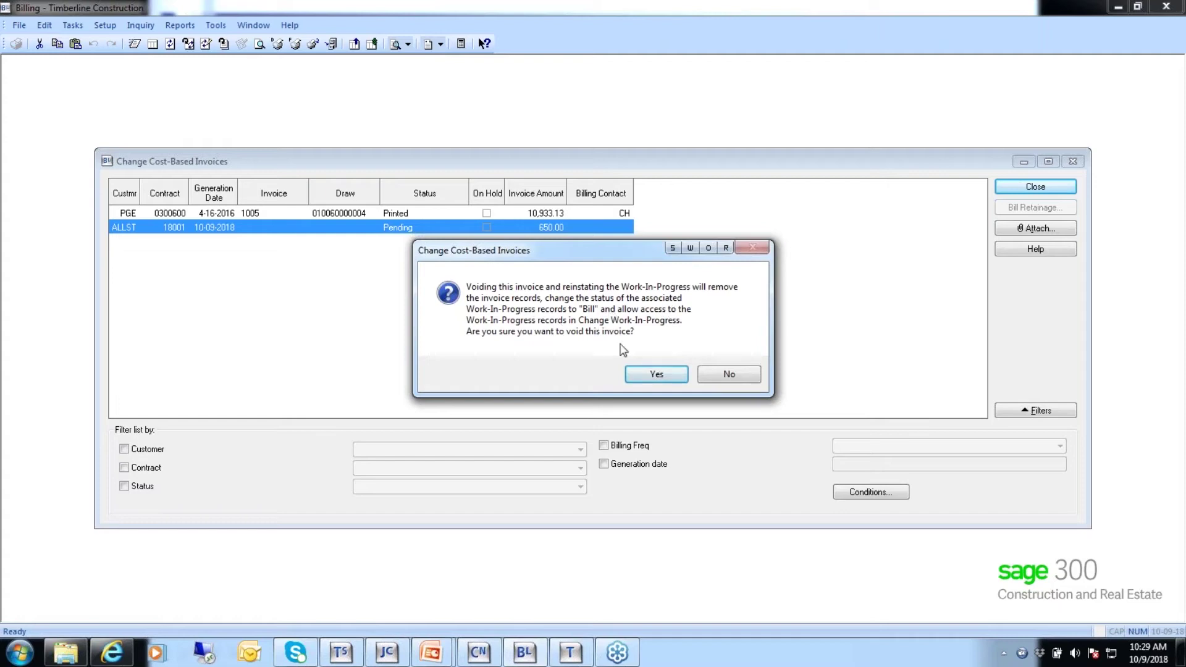
{"action": "left_click", "coordinate": [652, 377]}
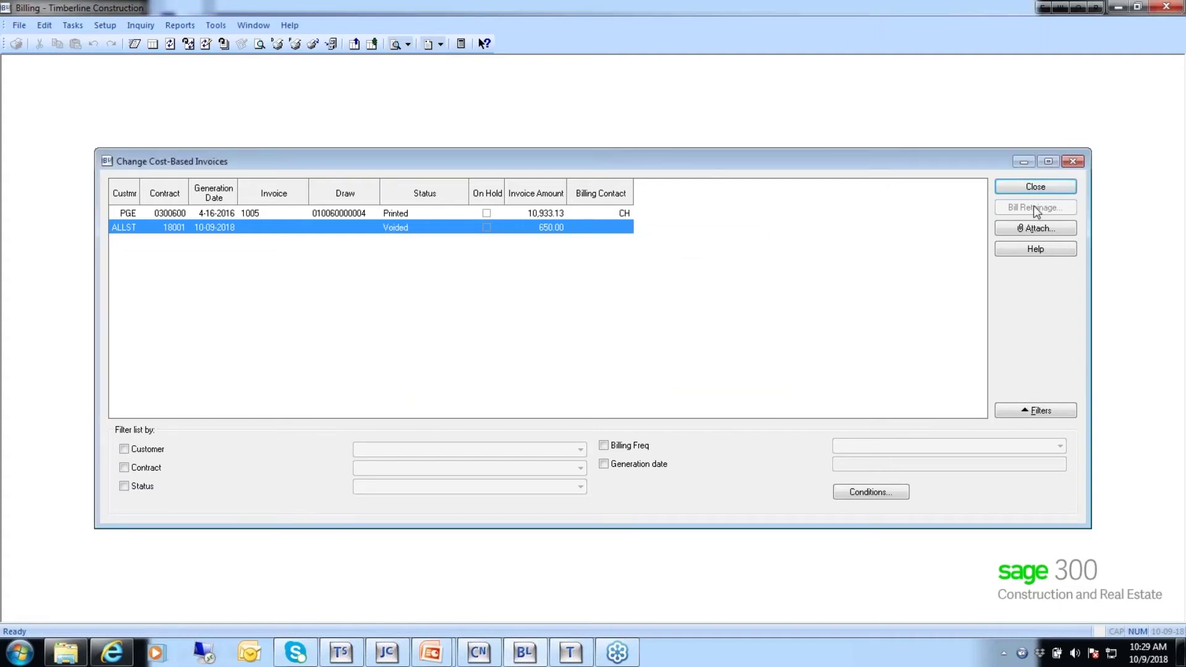
{"action": "left_click", "coordinate": [1036, 186]}
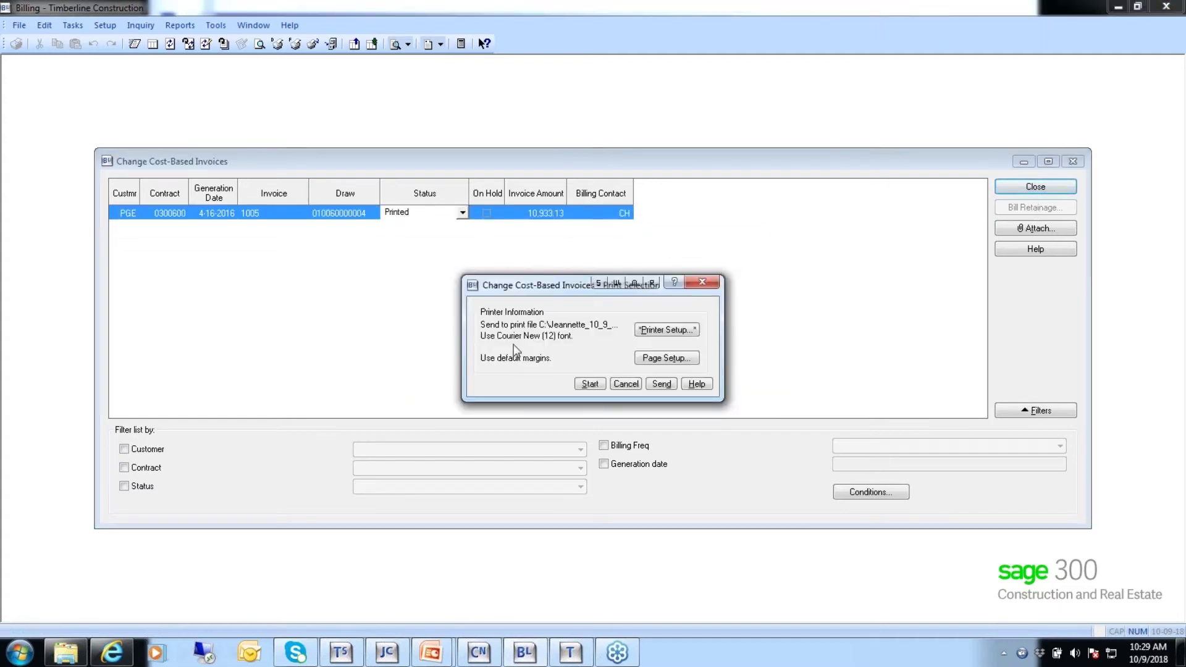
{"action": "left_click", "coordinate": [589, 386]}
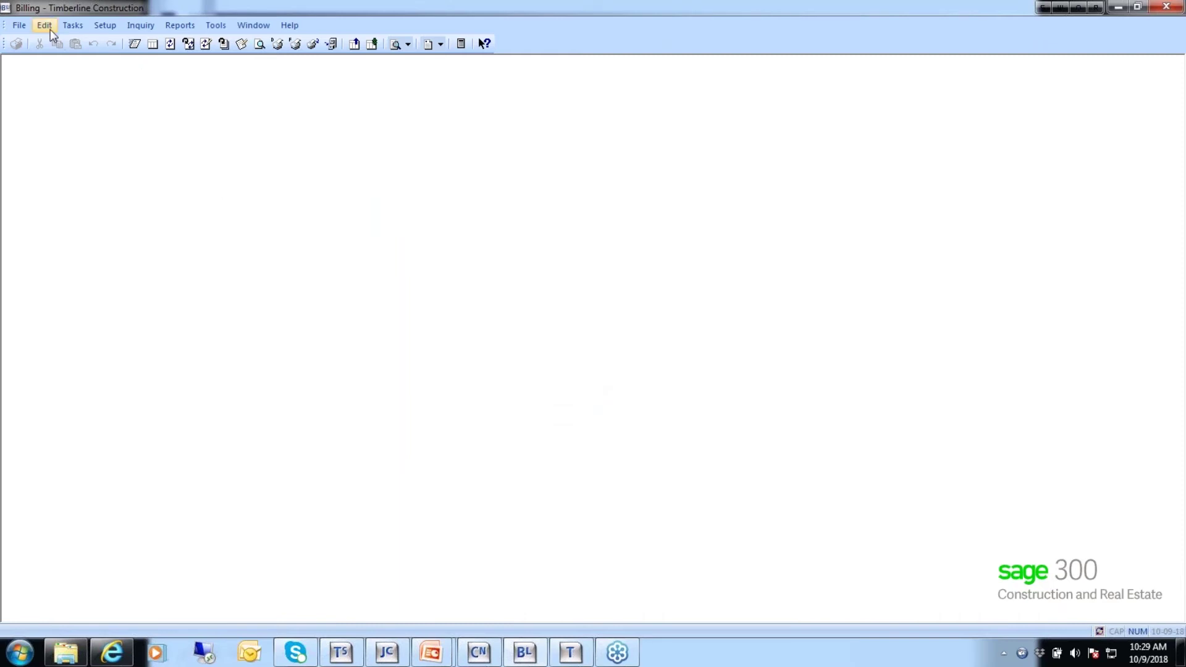
In Change Work-In-Progress for contract 18001, set the billed unit price of the cost code 1-041 line to 25 and finish.
{"action": "left_click", "coordinate": [77, 28]}
{"action": "mouse_move", "coordinate": [86, 77]}
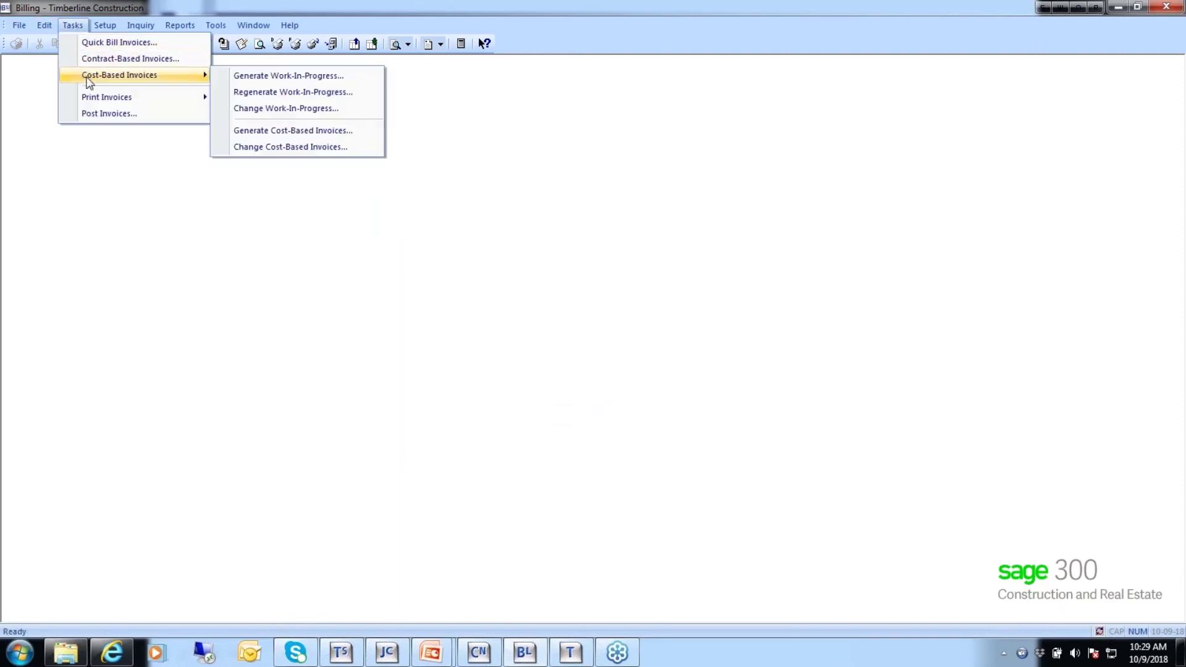
{"action": "left_click", "coordinate": [281, 108]}
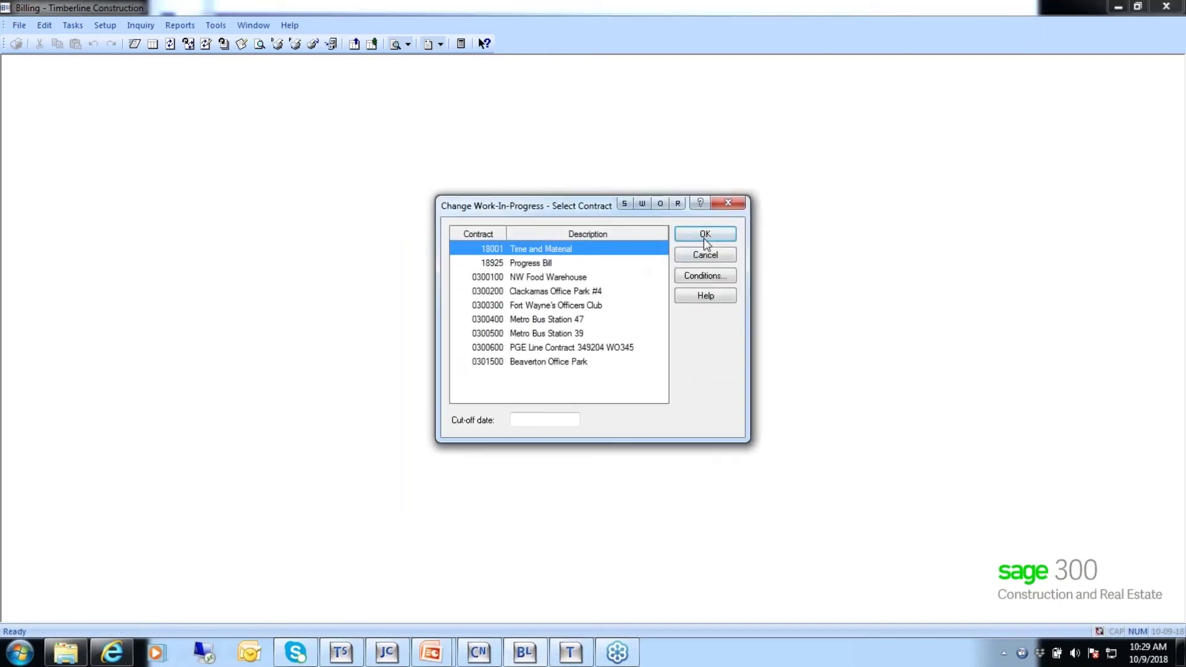
{"action": "left_click", "coordinate": [705, 236]}
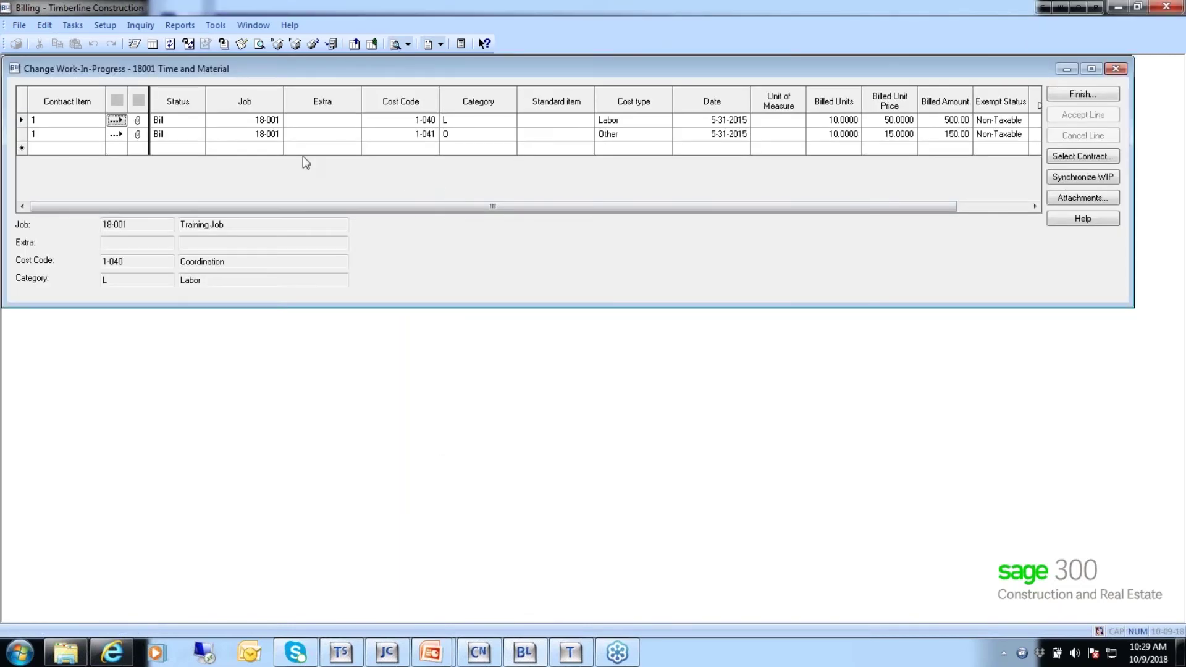
{"action": "left_click", "coordinate": [878, 136]}
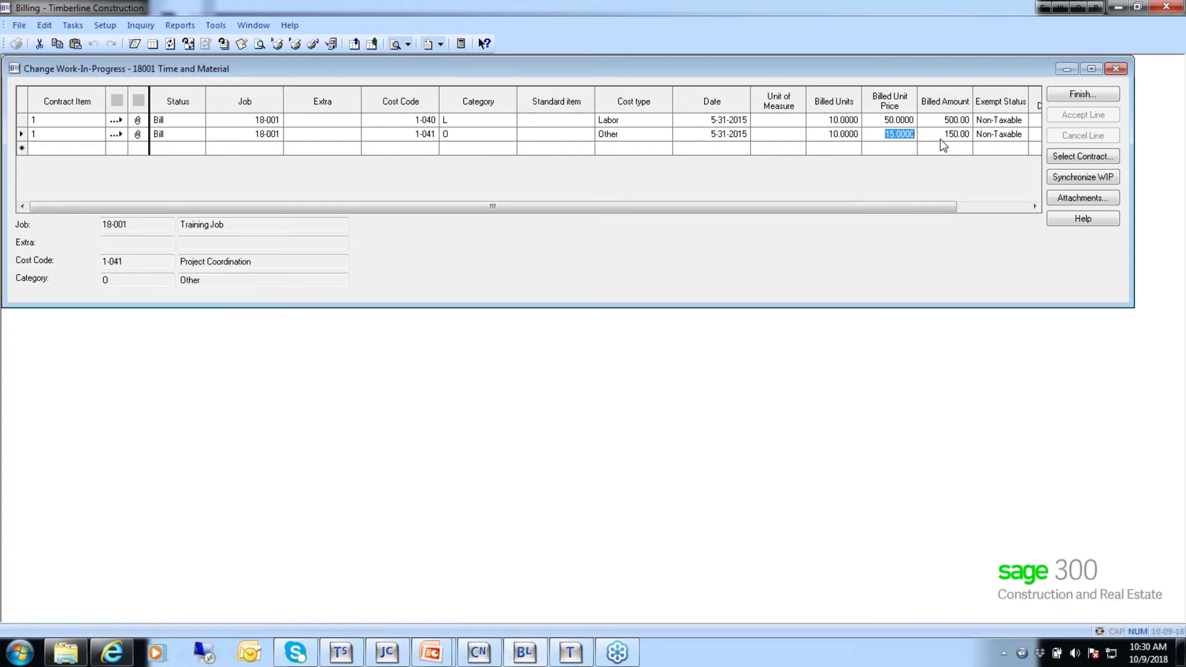
{"action": "type", "text": "25"}
{"action": "key", "text": "Tab"}
{"action": "key", "text": "Tab"}
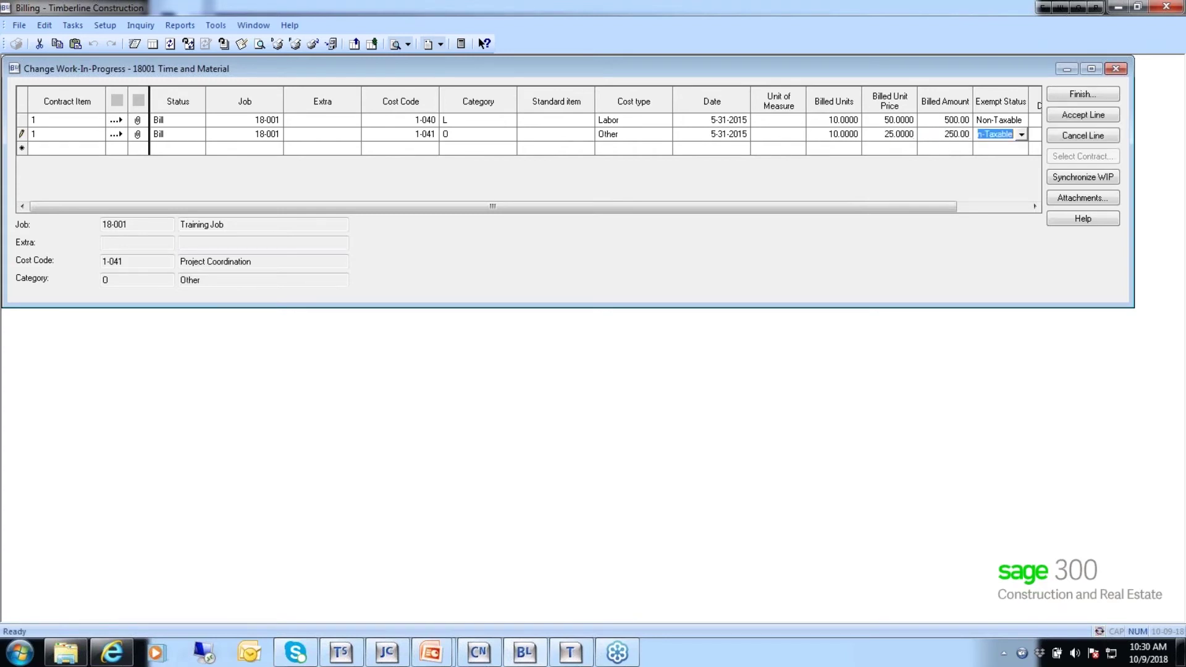
{"action": "key", "text": "Tab"}
{"action": "key", "text": "Tab"}
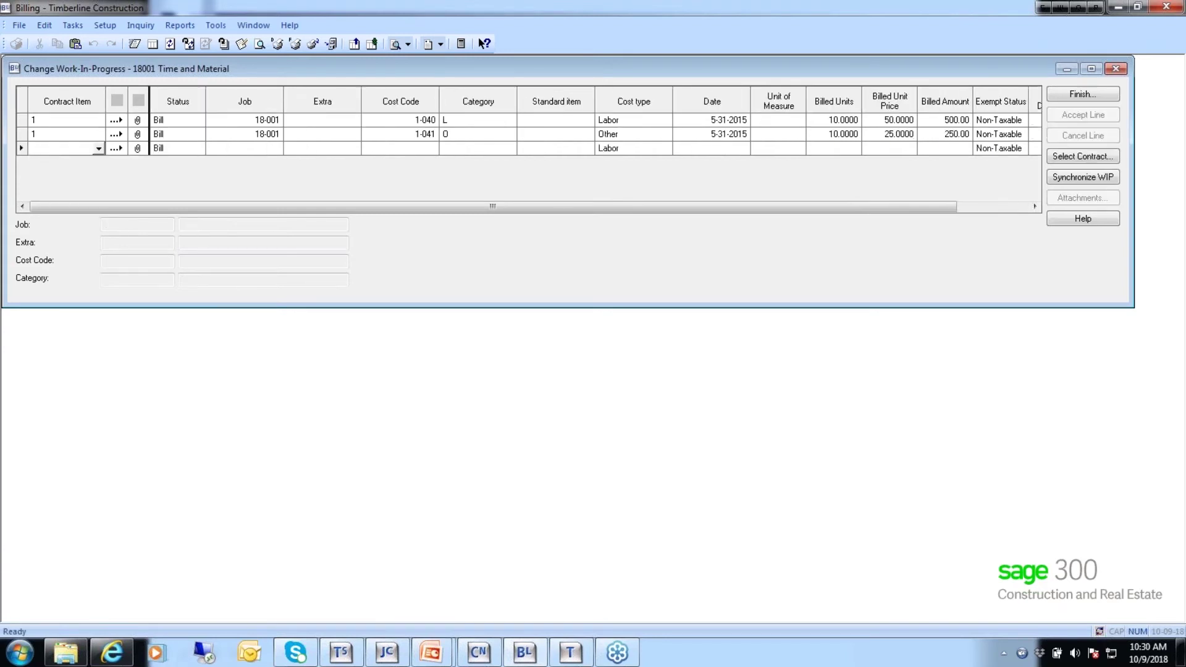
{"action": "left_click", "coordinate": [1100, 96]}
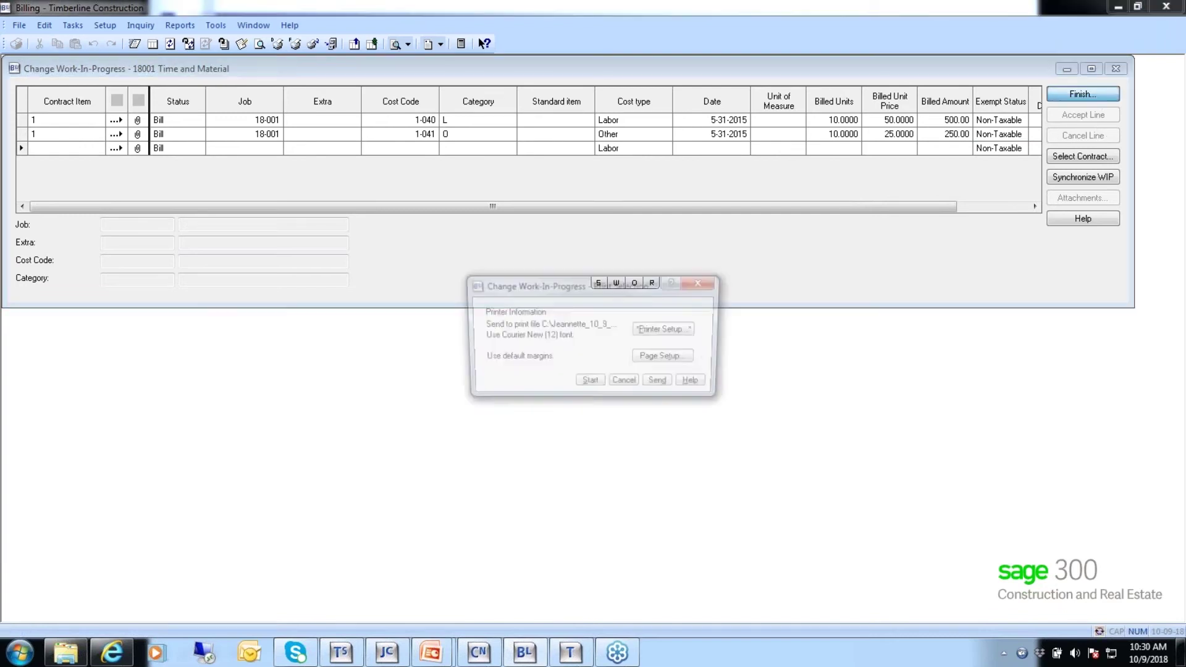
{"action": "left_click", "coordinate": [590, 385]}
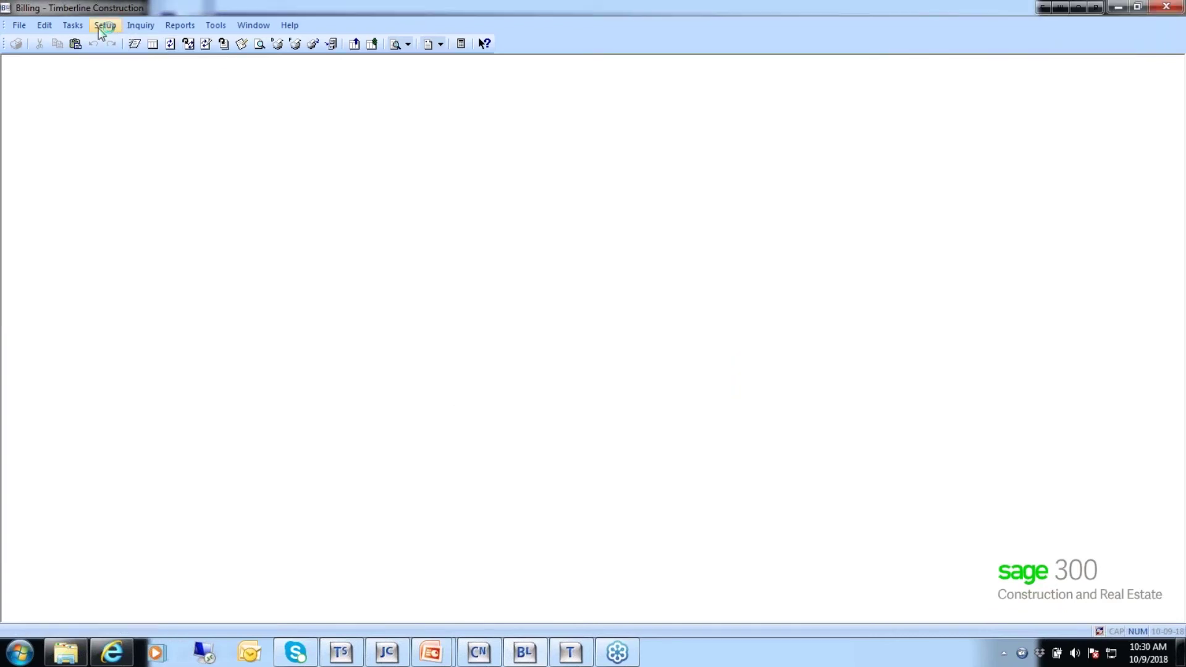
Generate cost-based invoices with WIP cut-off date 5-31-2015 for customer ALLState University and contract 18001 Time and Material.
{"action": "left_click", "coordinate": [77, 26]}
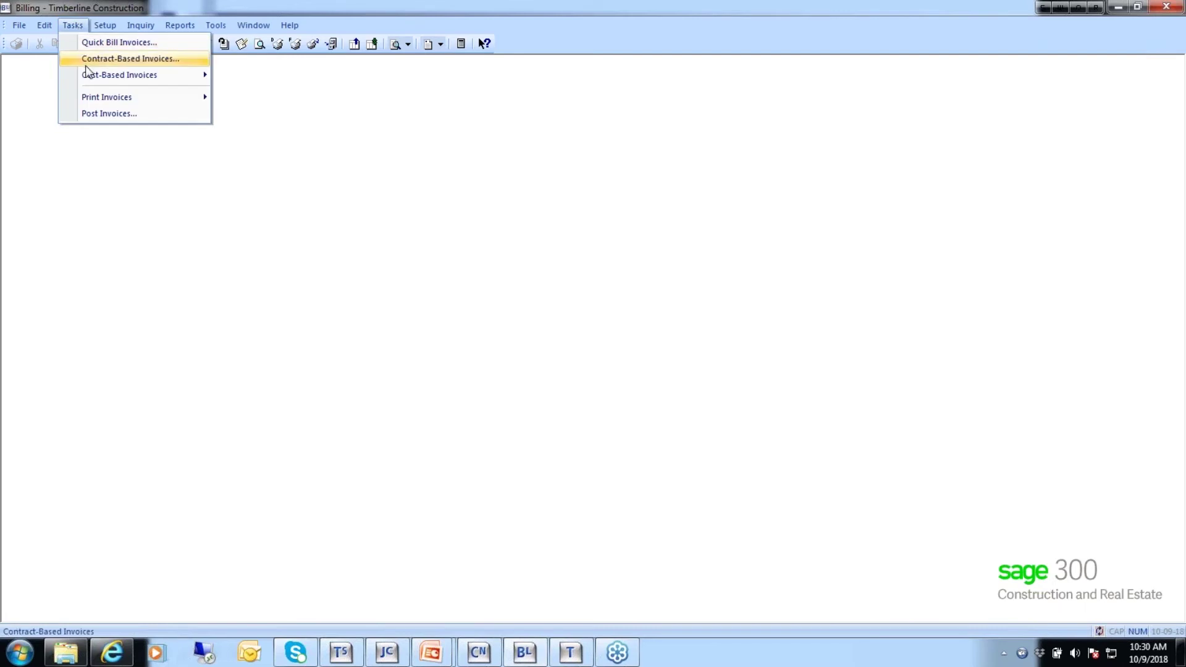
{"action": "mouse_move", "coordinate": [149, 78]}
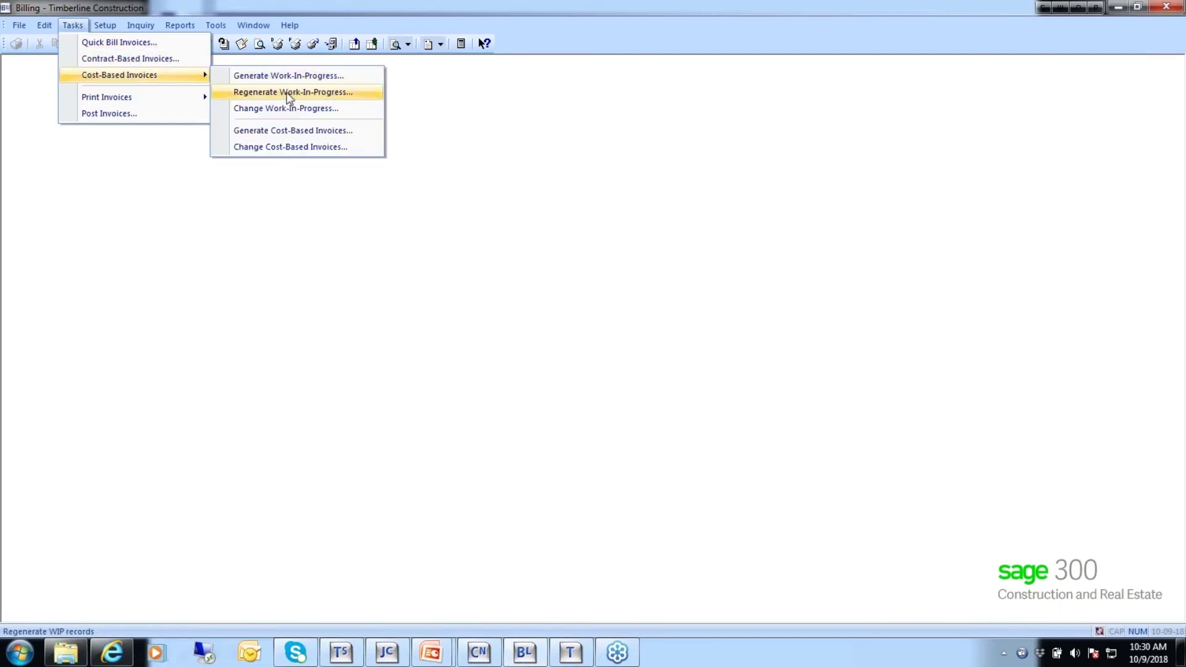
{"action": "left_click", "coordinate": [303, 132]}
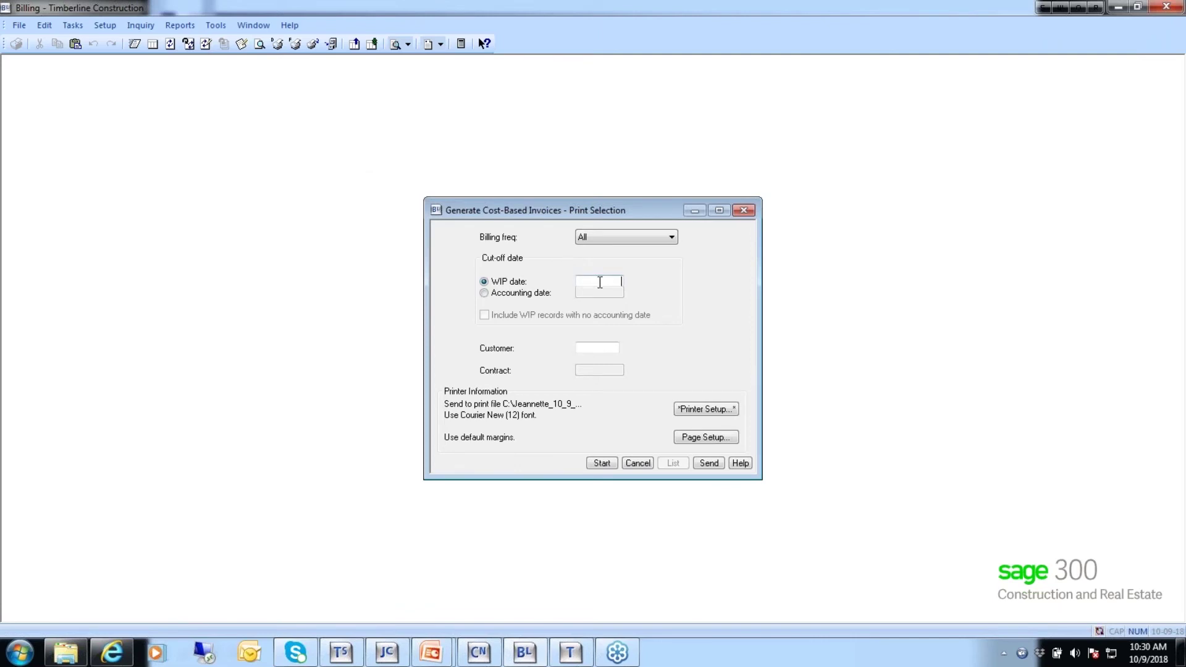
{"action": "type", "text": "5-31-2015"}
{"action": "key", "text": "Tab"}
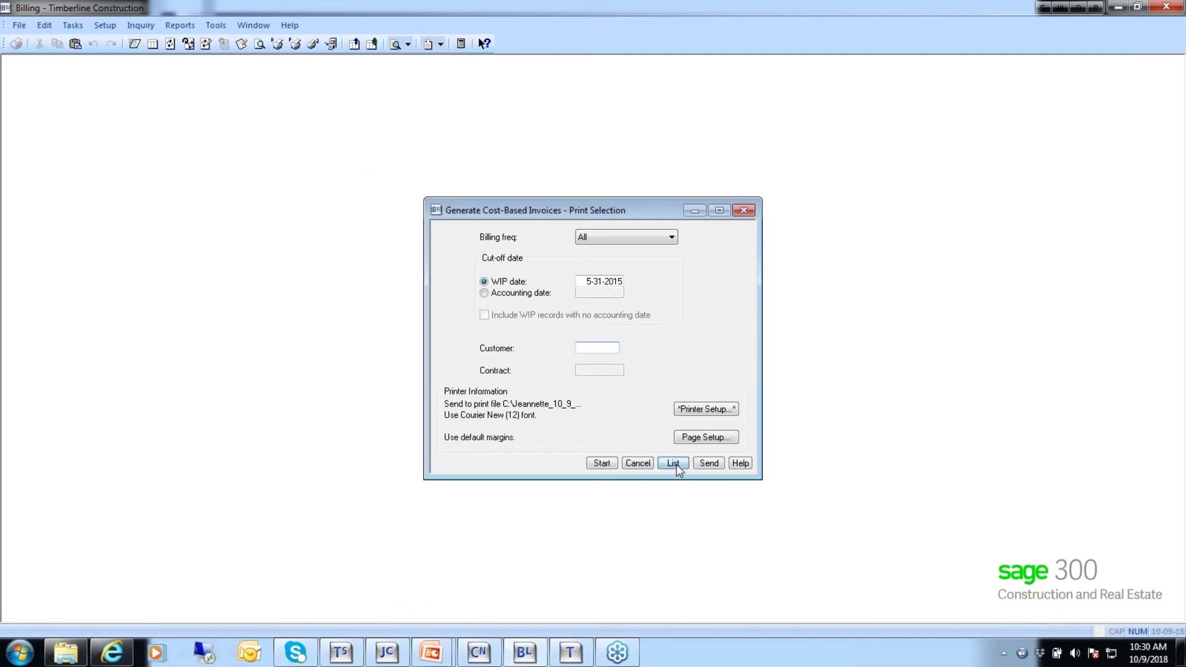
{"action": "left_click", "coordinate": [676, 467]}
{"action": "left_click", "coordinate": [522, 407]}
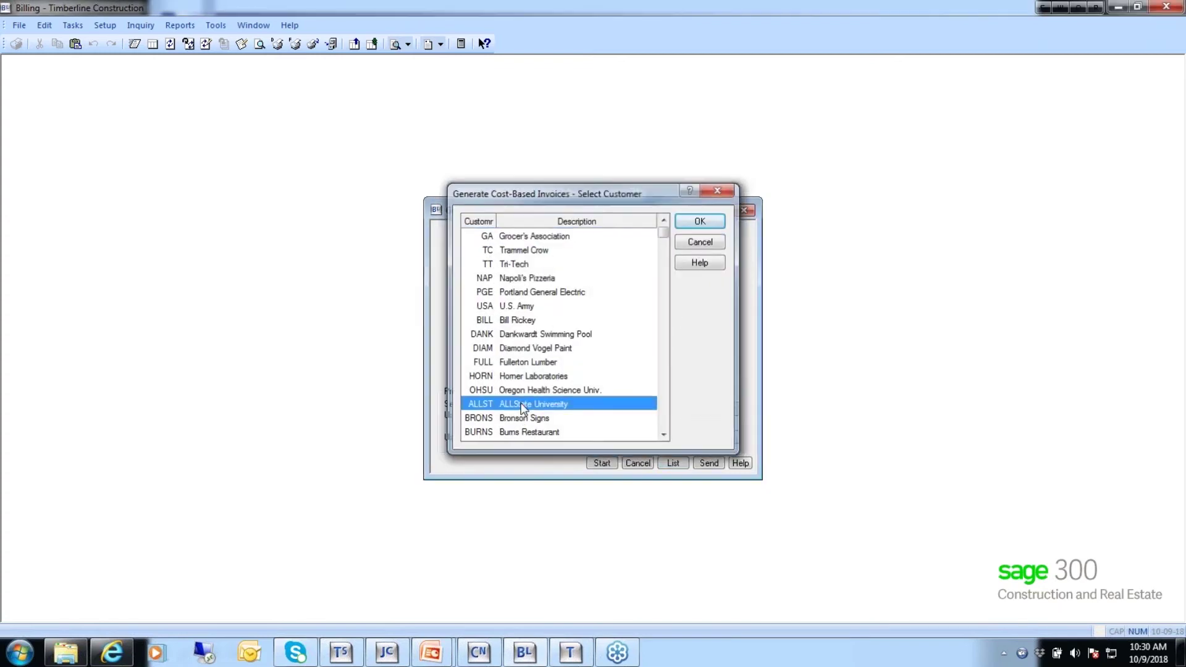
{"action": "double_click", "coordinate": [523, 406]}
{"action": "left_click", "coordinate": [677, 464]}
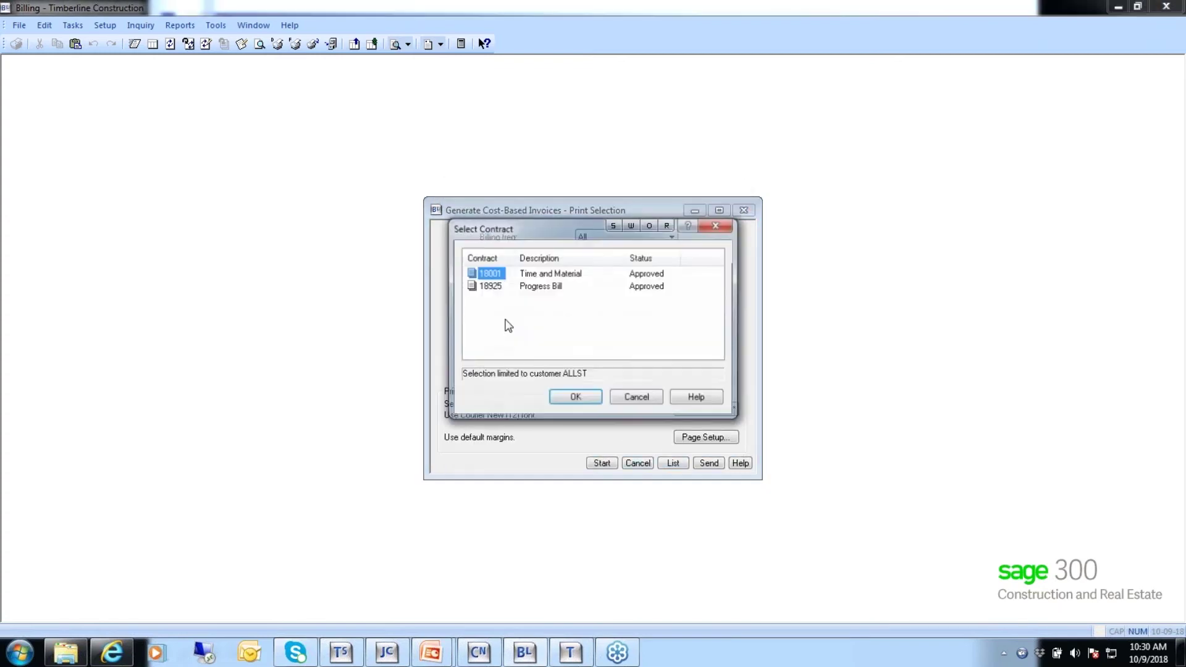
{"action": "left_click", "coordinate": [574, 400]}
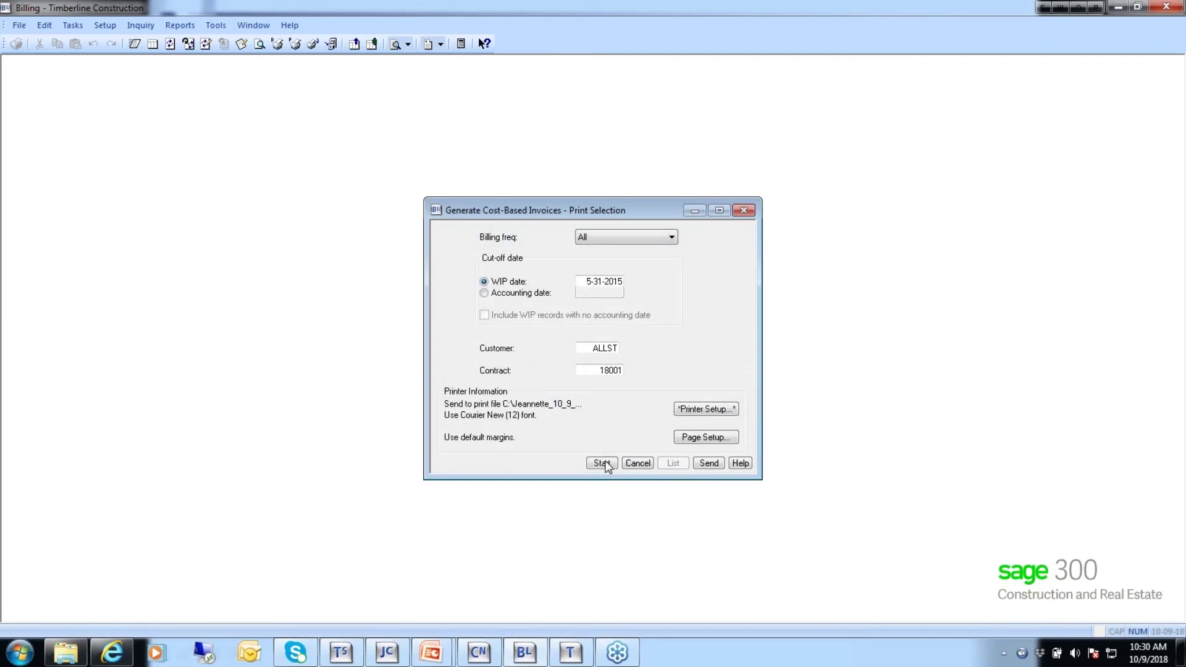
{"action": "left_click", "coordinate": [602, 463]}
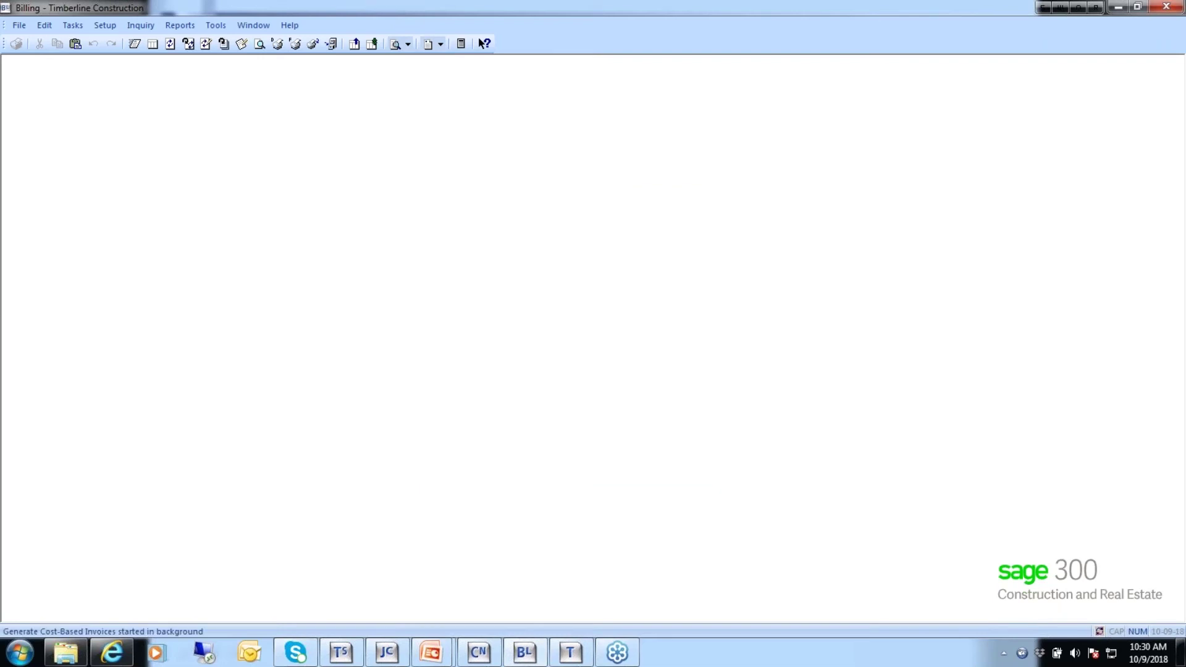
Review the regenerated invoice amount for contract 18001 in Change Cost-Based Invoices, and close the list.
{"action": "left_click", "coordinate": [73, 26]}
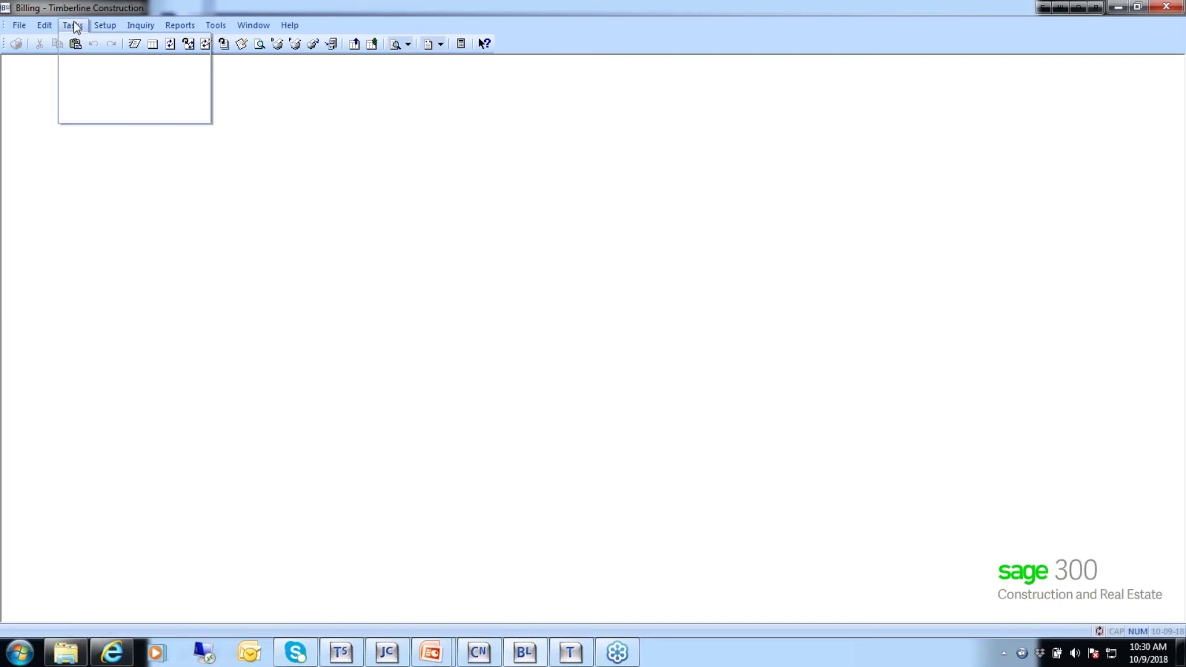
{"action": "mouse_move", "coordinate": [123, 75]}
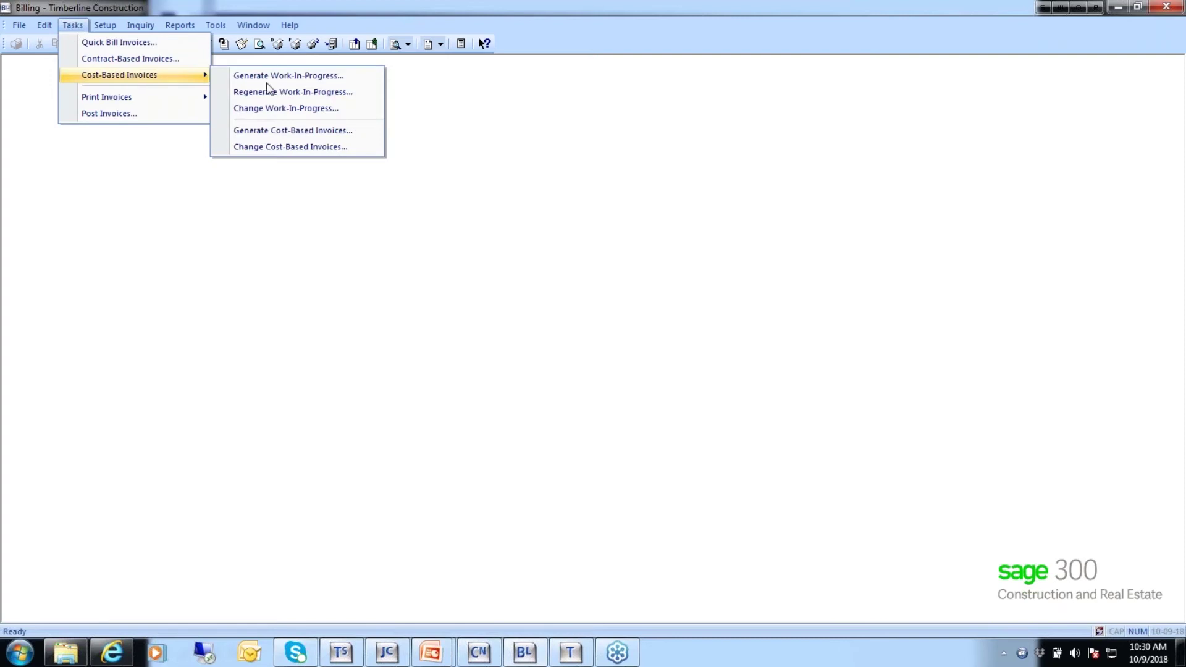
{"action": "left_click", "coordinate": [296, 146]}
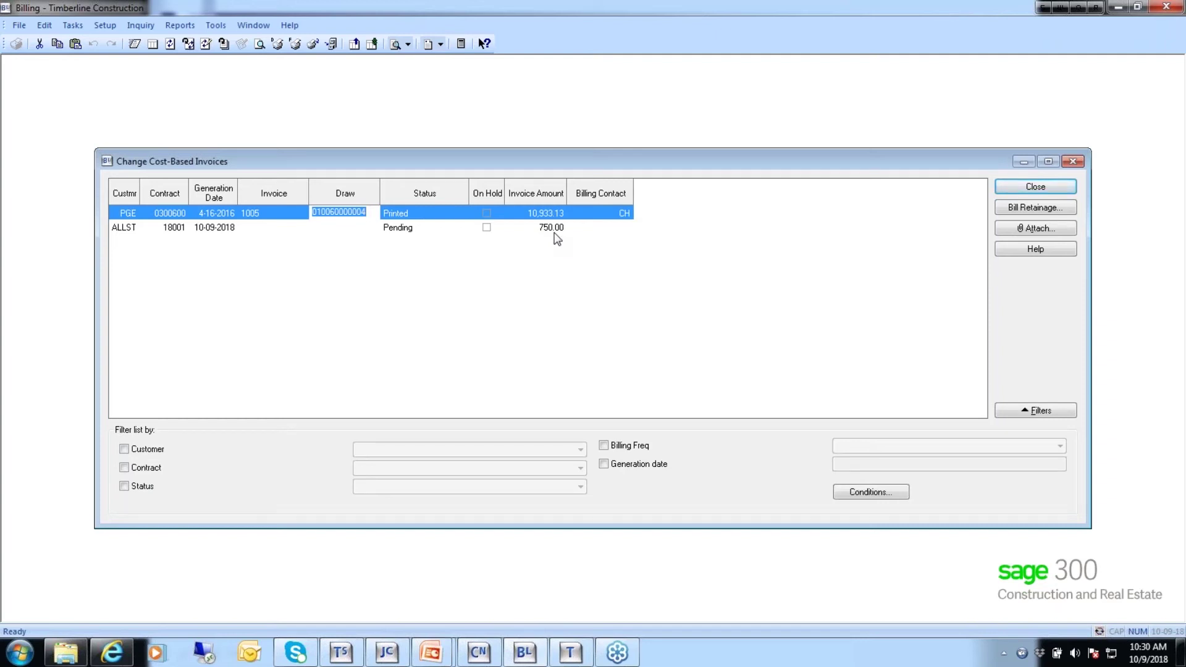
{"action": "left_click", "coordinate": [1044, 185]}
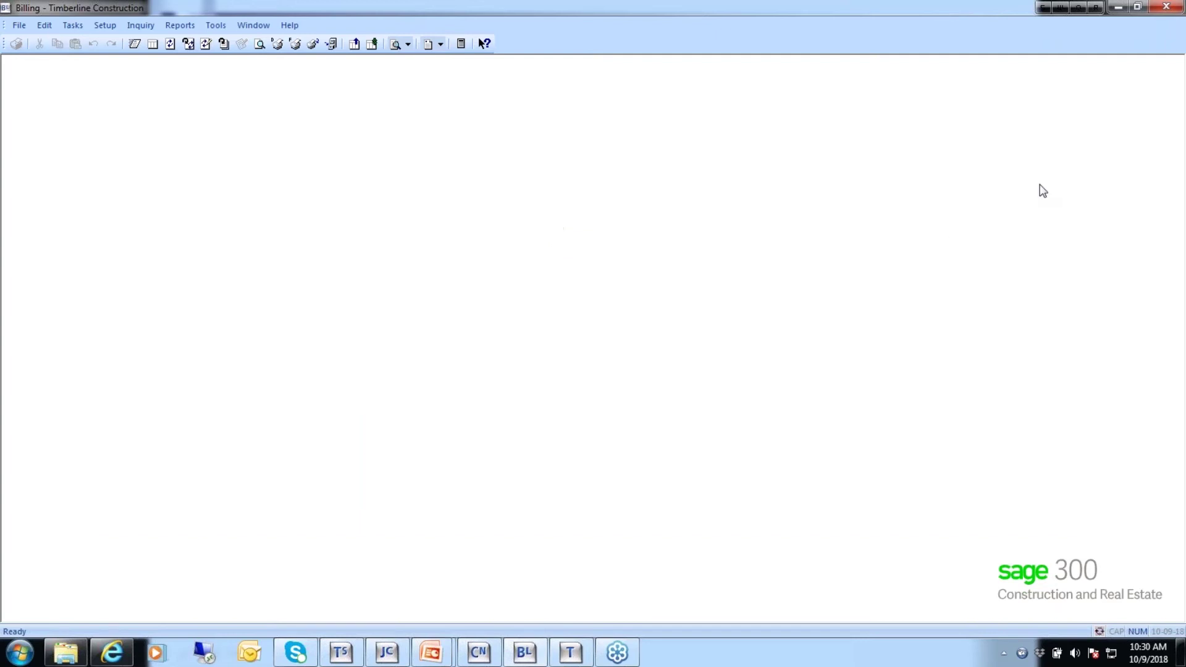
{"action": "left_click", "coordinate": [74, 26]}
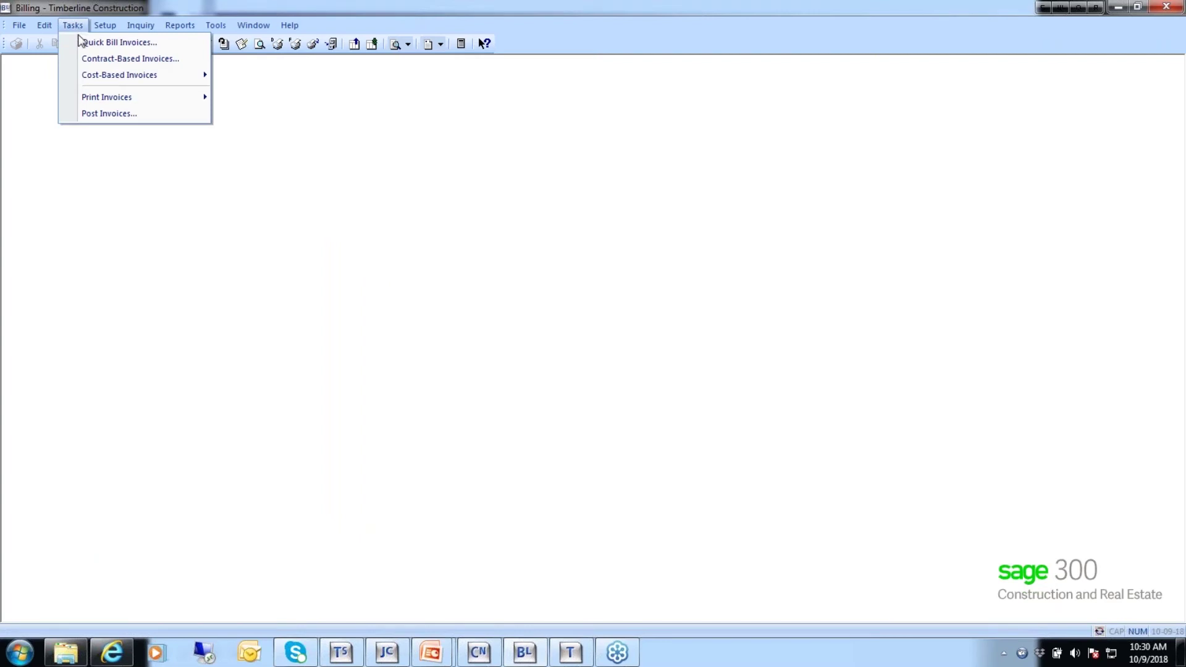
{"action": "mouse_move", "coordinate": [85, 79]}
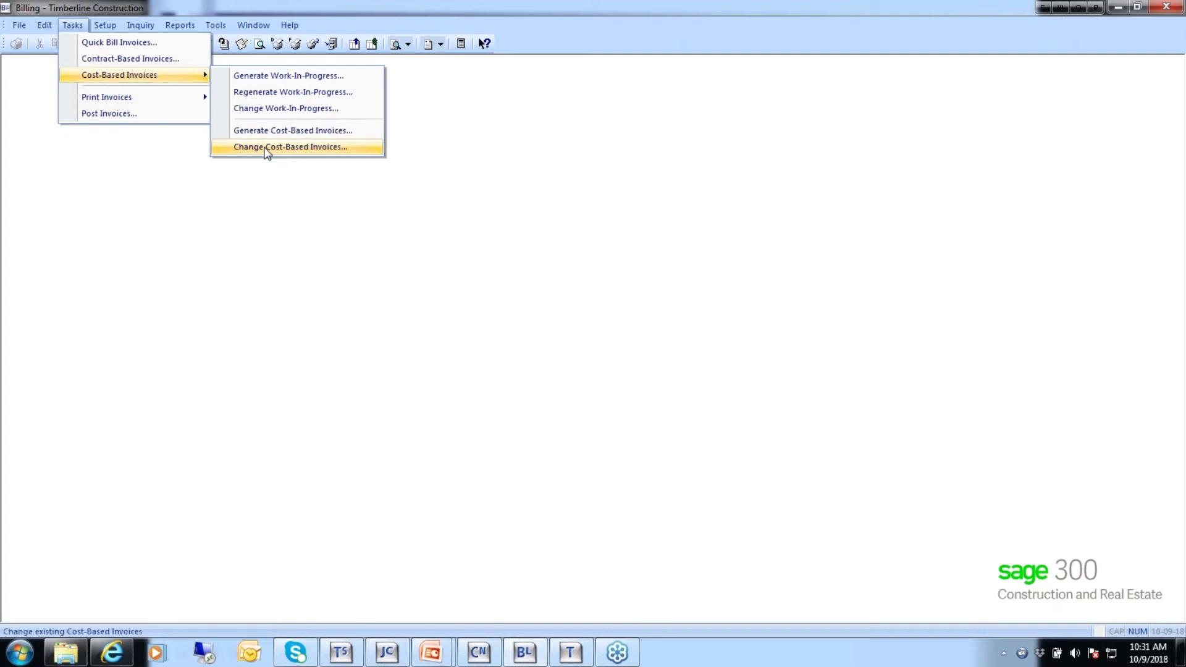
{"action": "left_click", "coordinate": [258, 109]}
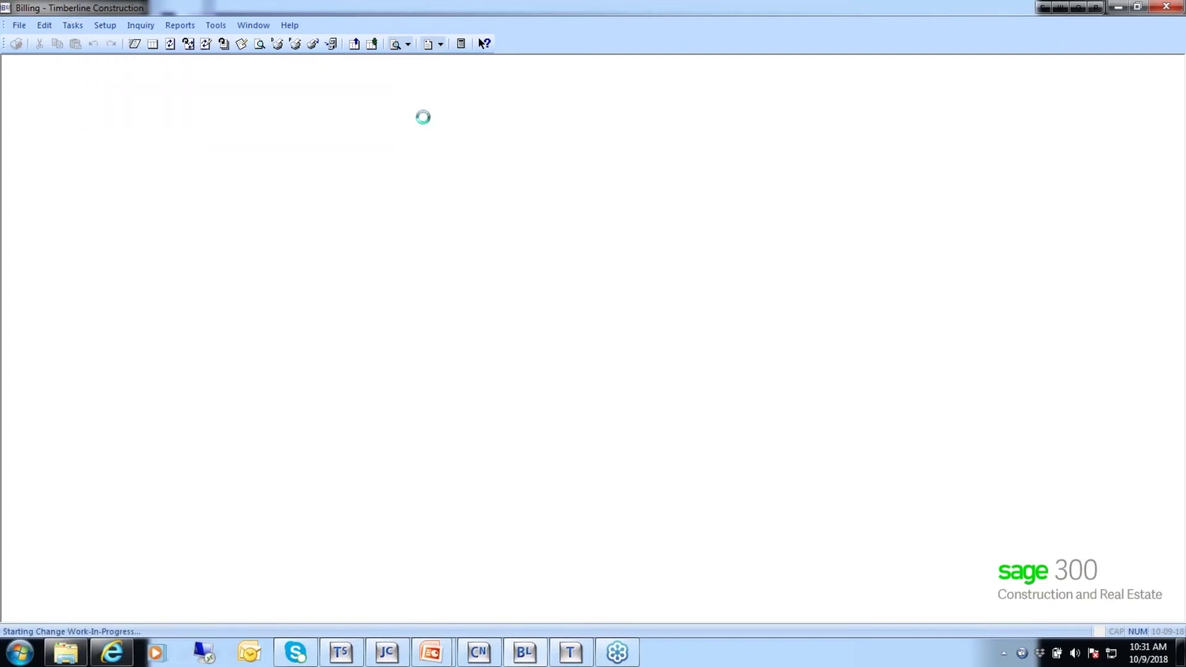
{"action": "left_click", "coordinate": [704, 255]}
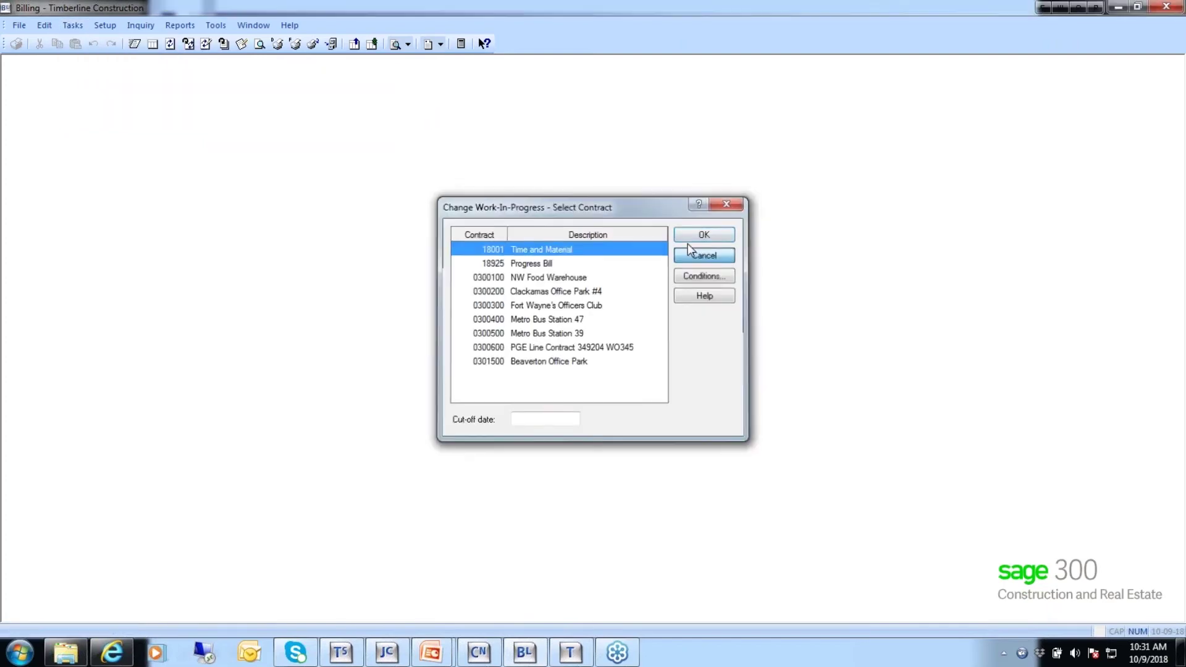
Start printing final invoices with invoice date and cut-off date both set to 5-31-2015, keeping the status at All the above.
{"action": "left_click", "coordinate": [71, 26]}
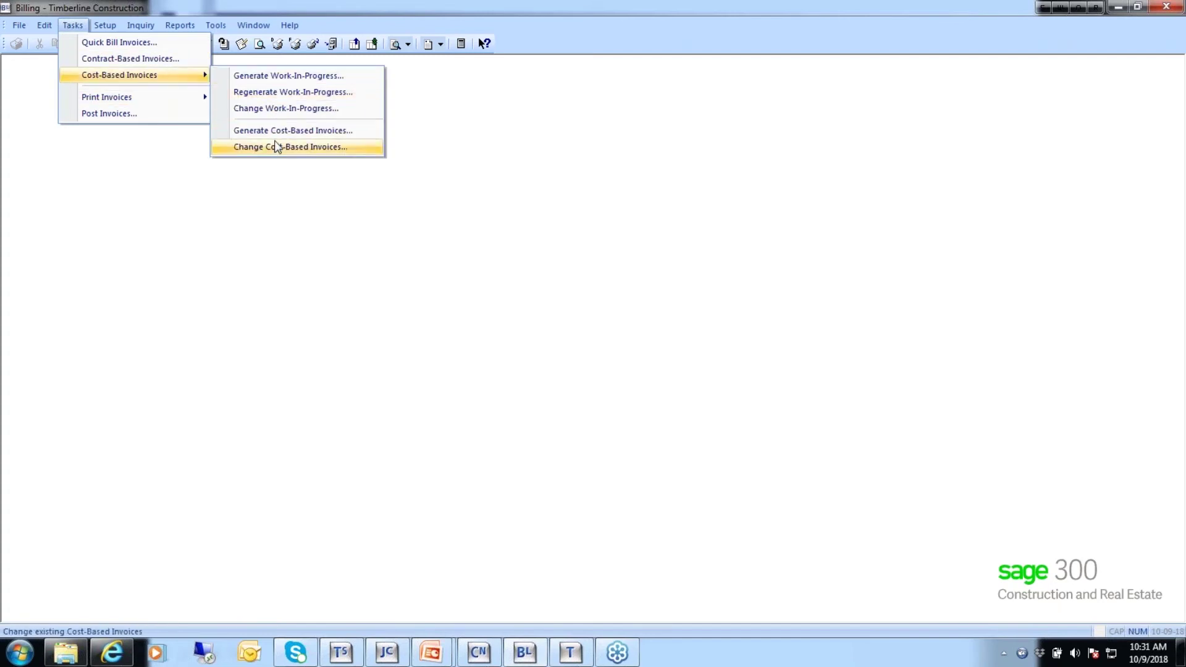
{"action": "mouse_move", "coordinate": [124, 102]}
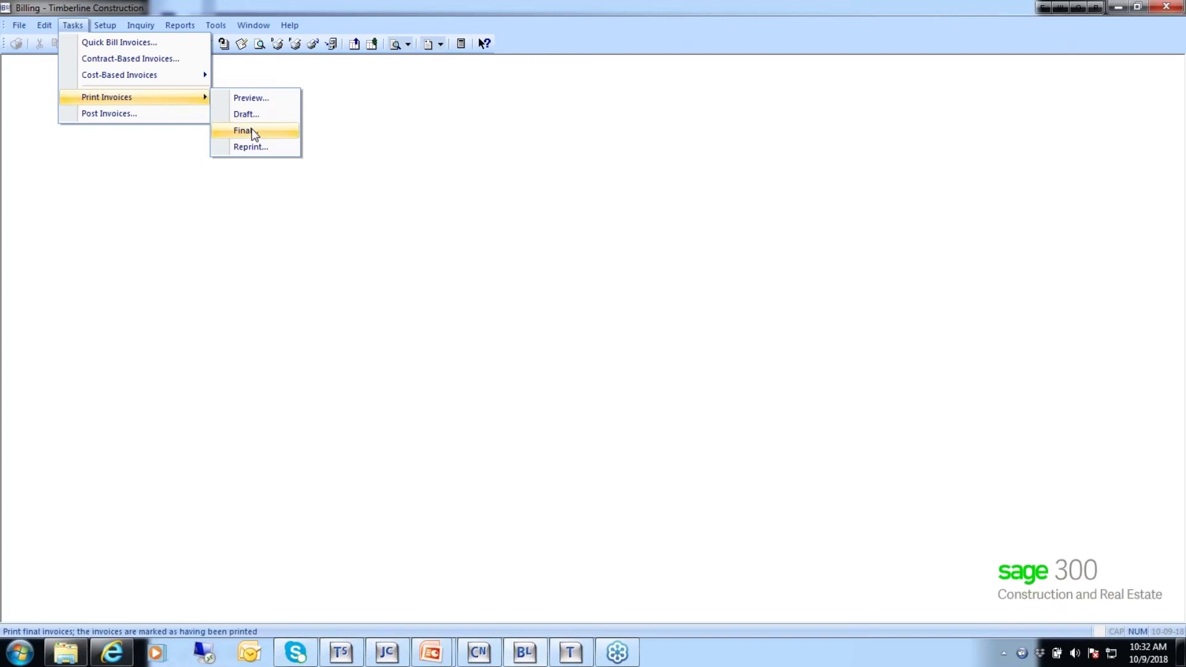
{"action": "left_click", "coordinate": [250, 130]}
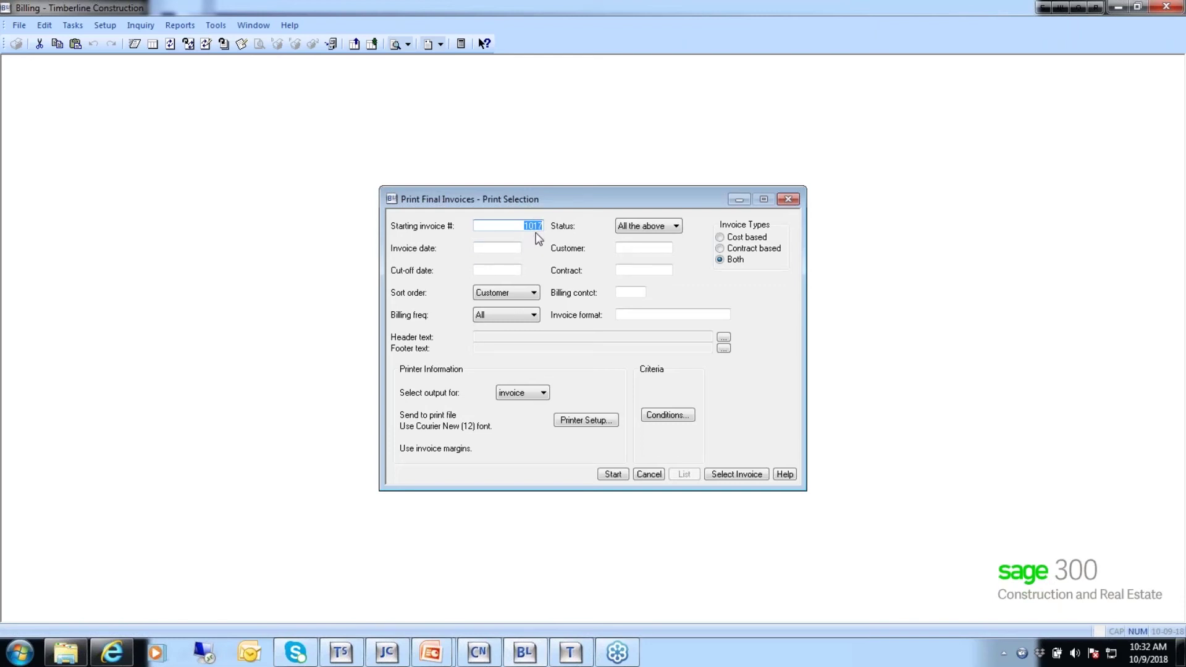
{"action": "left_click", "coordinate": [501, 247]}
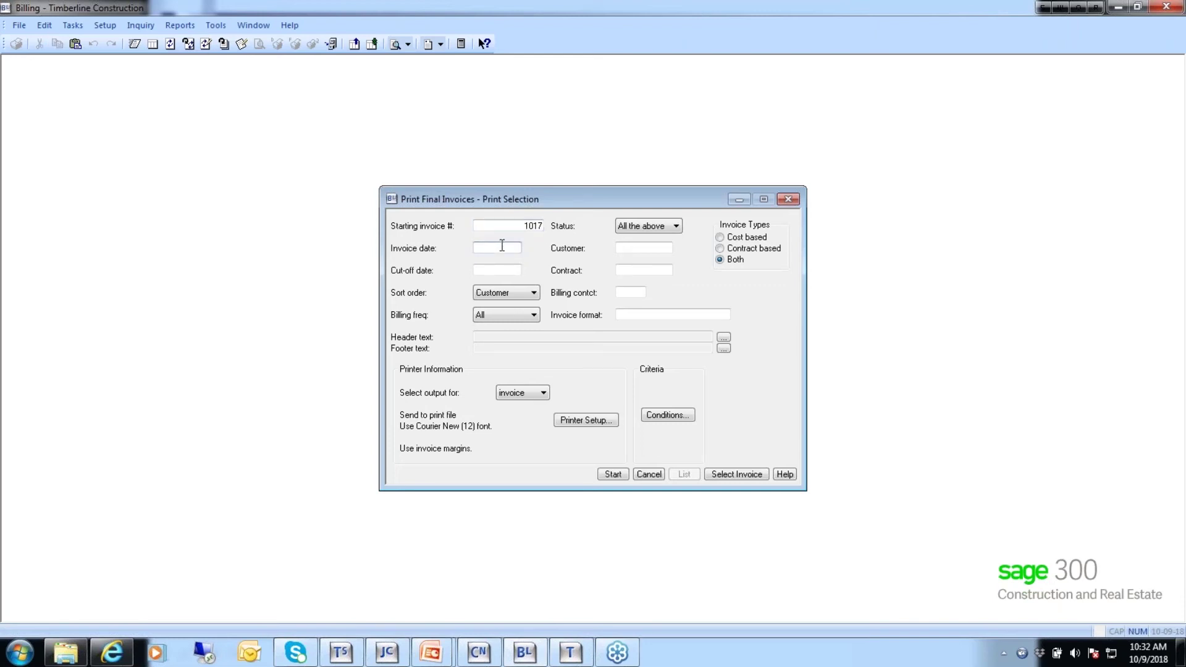
{"action": "type", "text": "0531"}
{"action": "type", "text": "2015"}
{"action": "key", "text": "Tab"}
{"action": "type", "text": "05312015"}
{"action": "left_click", "coordinate": [677, 226]}
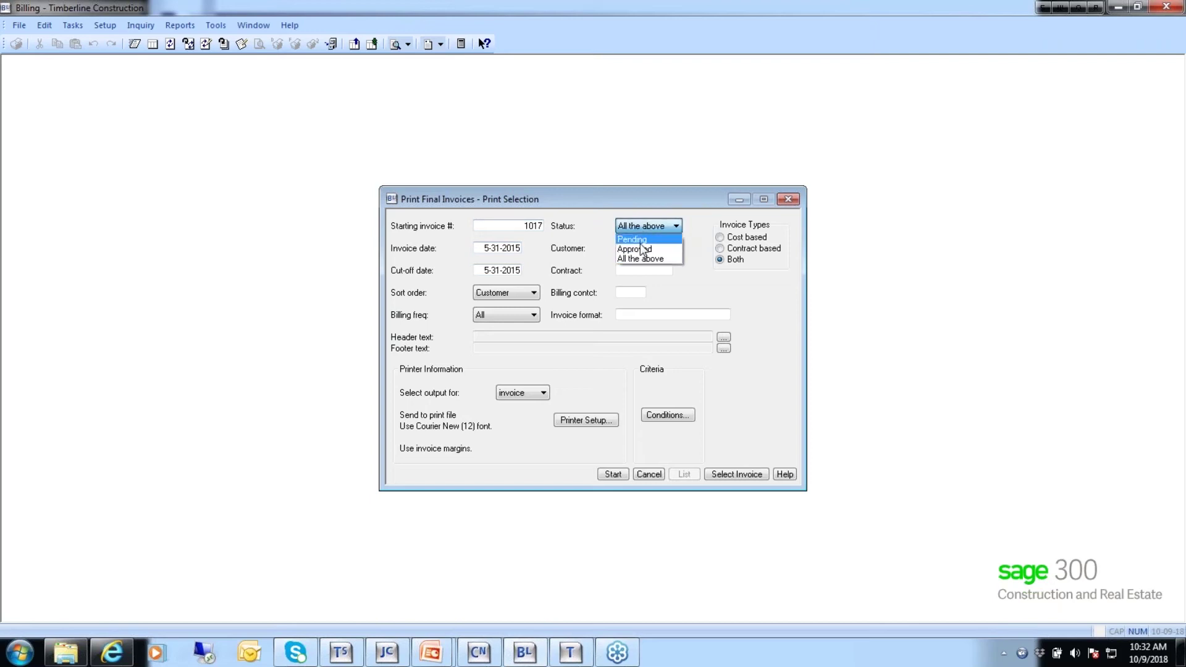
{"action": "left_click", "coordinate": [676, 228]}
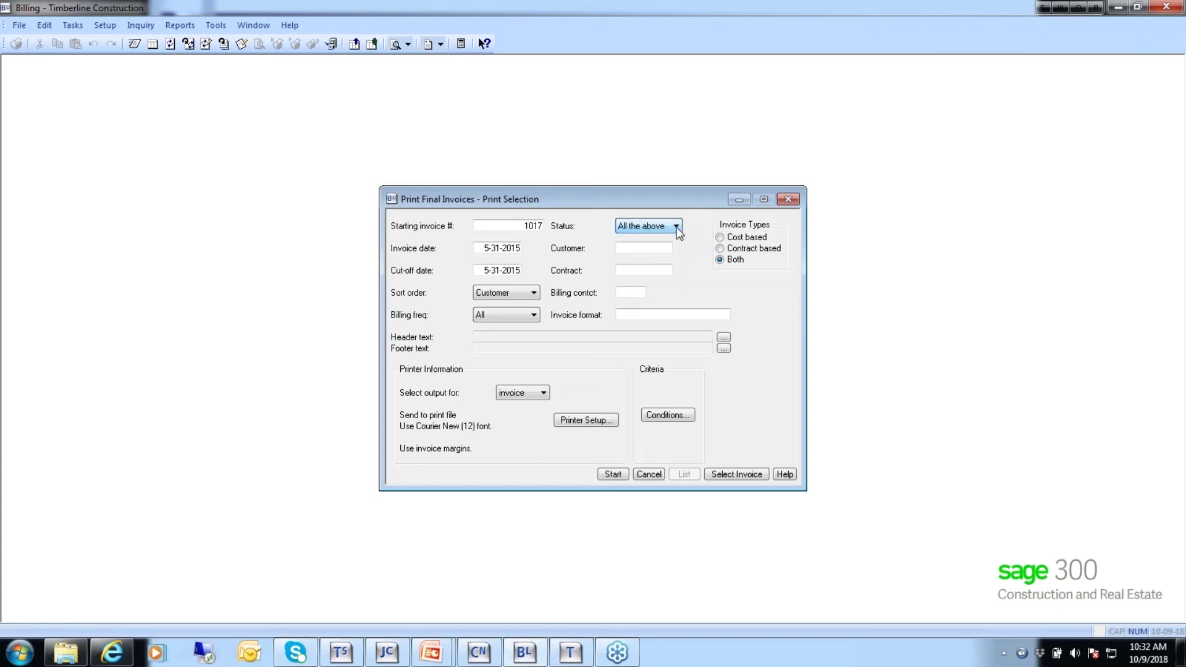
Limit the final invoice print selection to customer ALLState University and contract 18001 Time and Material.
{"action": "left_click", "coordinate": [630, 247]}
{"action": "left_click", "coordinate": [680, 474]}
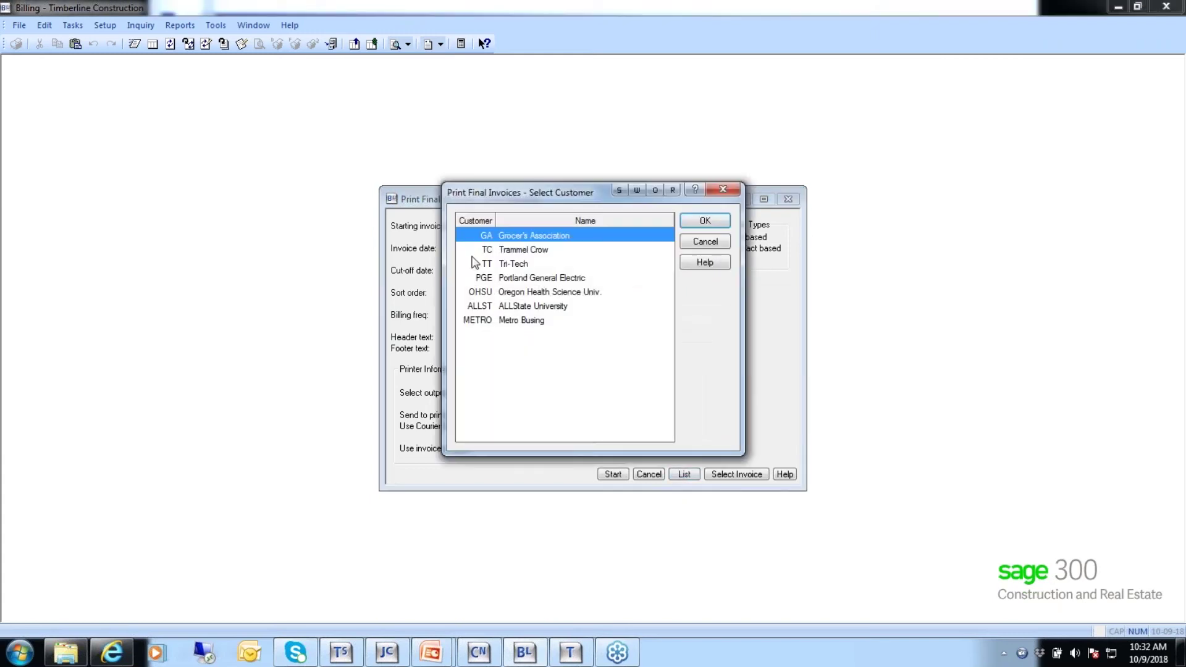
{"action": "double_click", "coordinate": [488, 306]}
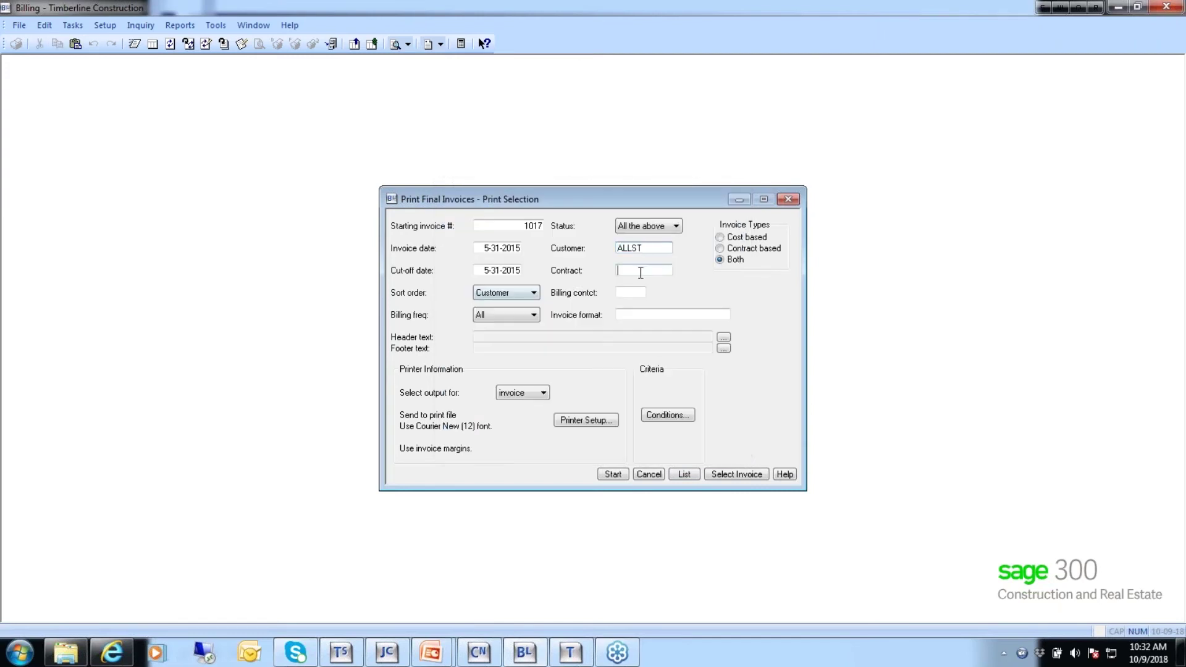
{"action": "left_click", "coordinate": [684, 473]}
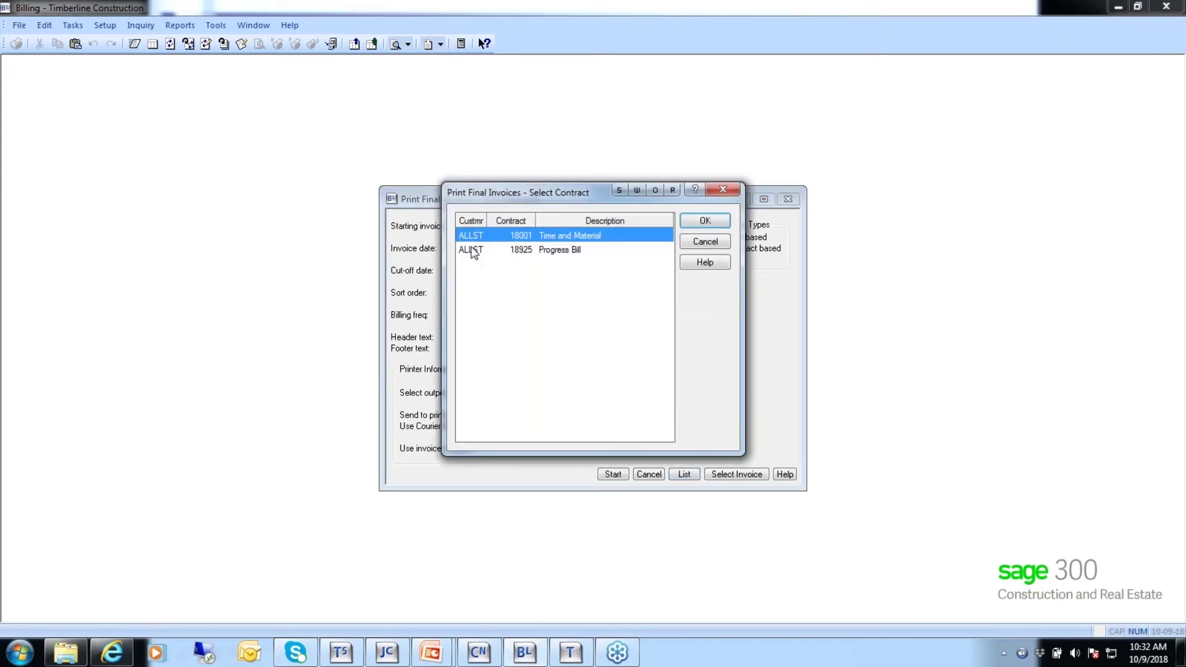
{"action": "left_click", "coordinate": [473, 250]}
{"action": "left_click", "coordinate": [474, 235]}
{"action": "double_click", "coordinate": [474, 235]}
{"action": "key", "text": "Tab"}
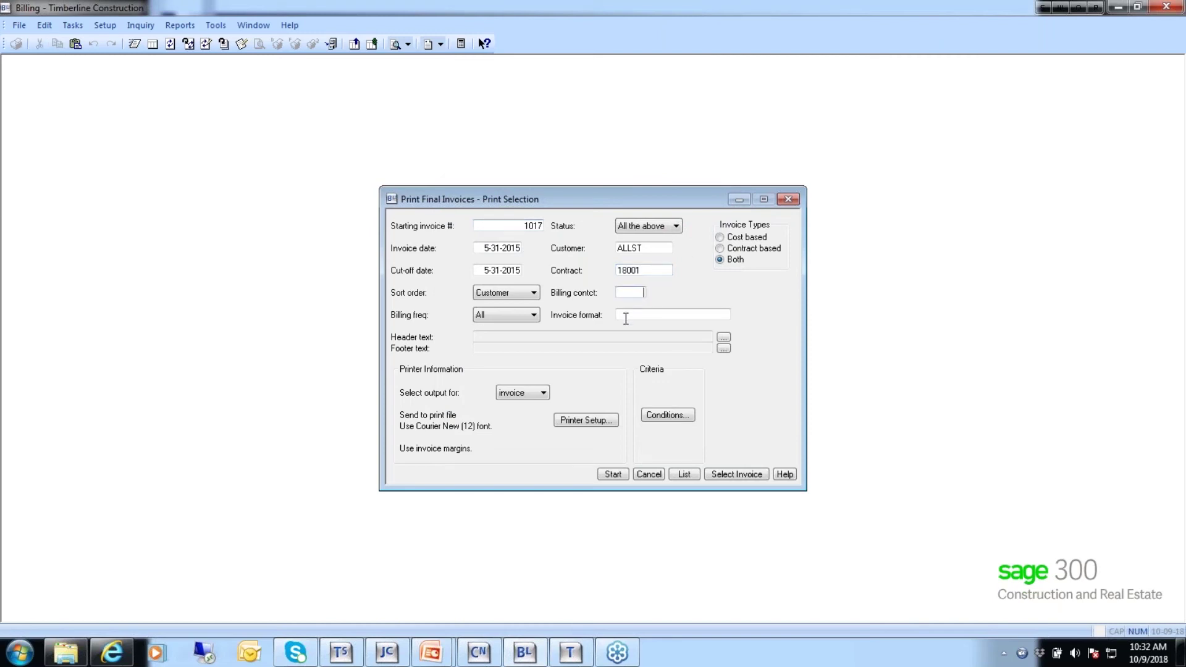
Run the final invoice printing and save the output as a PDF print file named "final invoice cost".
{"action": "left_click", "coordinate": [625, 318]}
{"action": "left_click", "coordinate": [612, 475]}
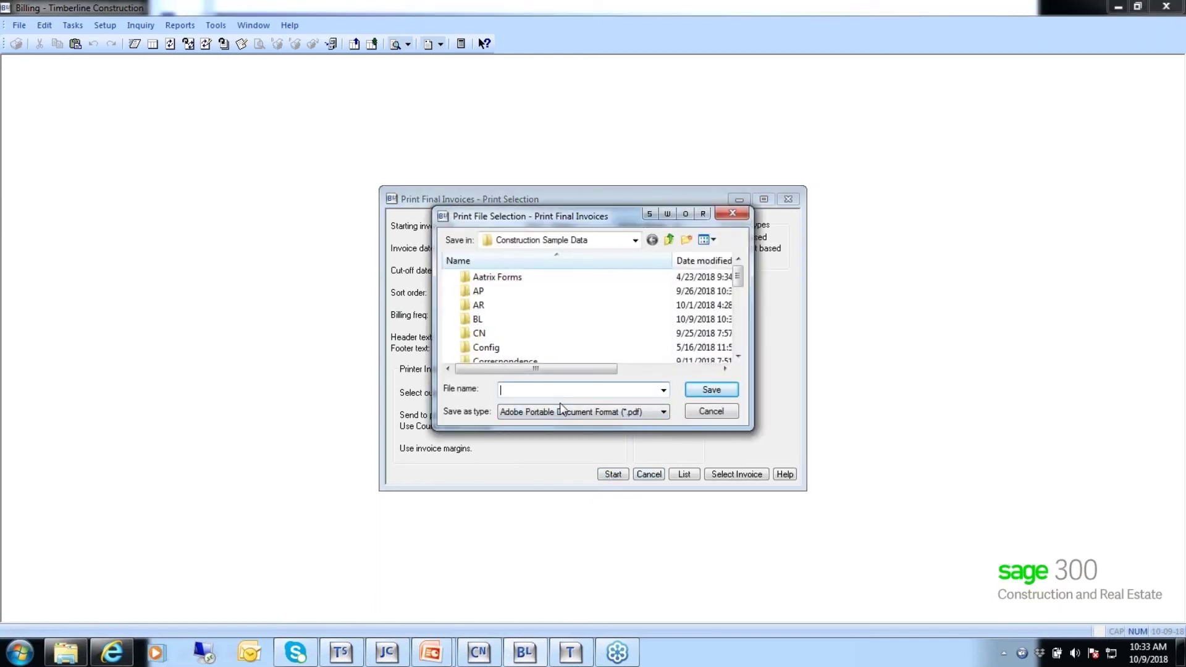
{"action": "type", "text": "final"}
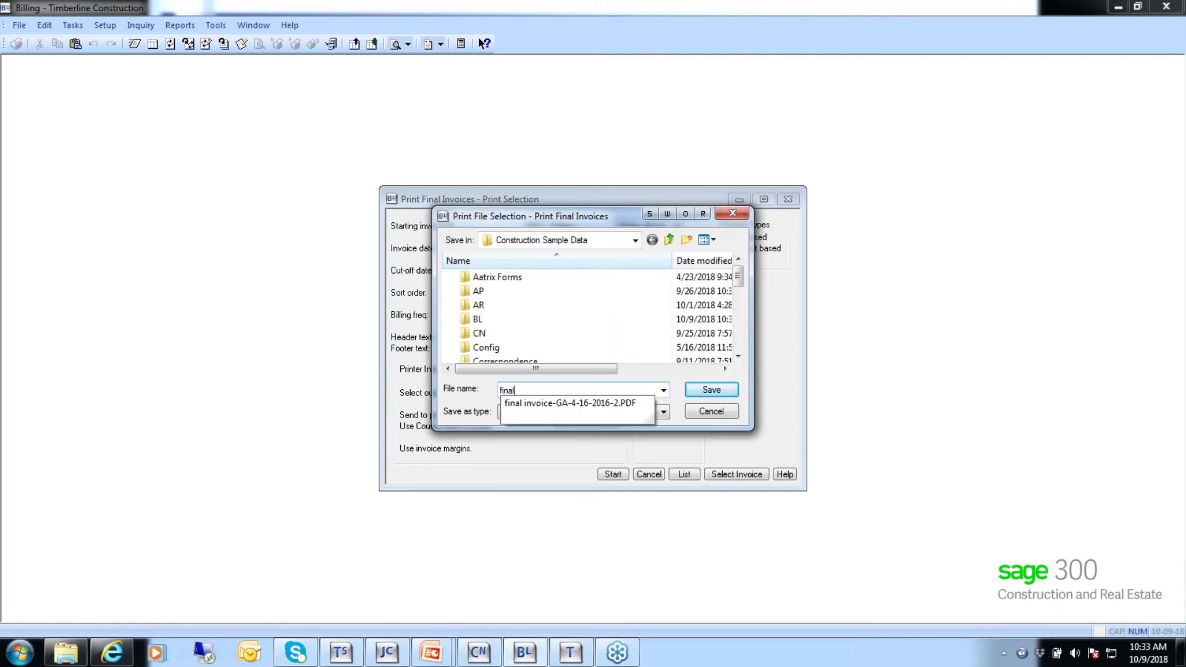
{"action": "type", "text": " invoice c"}
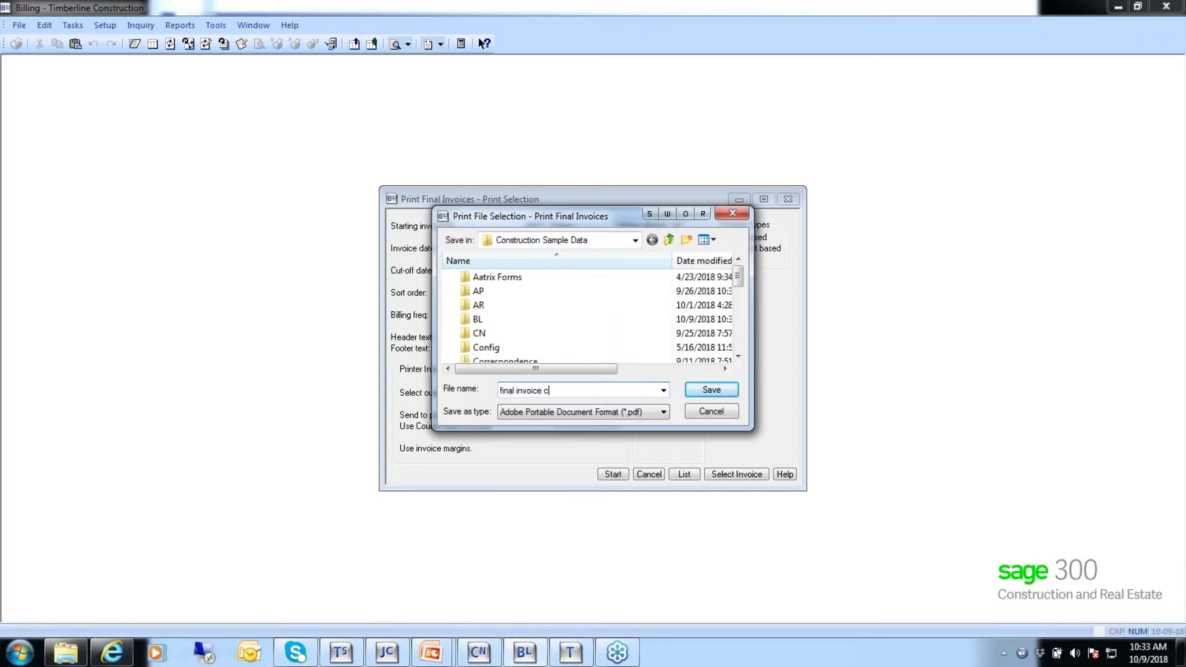
{"action": "type", "text": "ost"}
{"action": "left_click", "coordinate": [705, 391]}
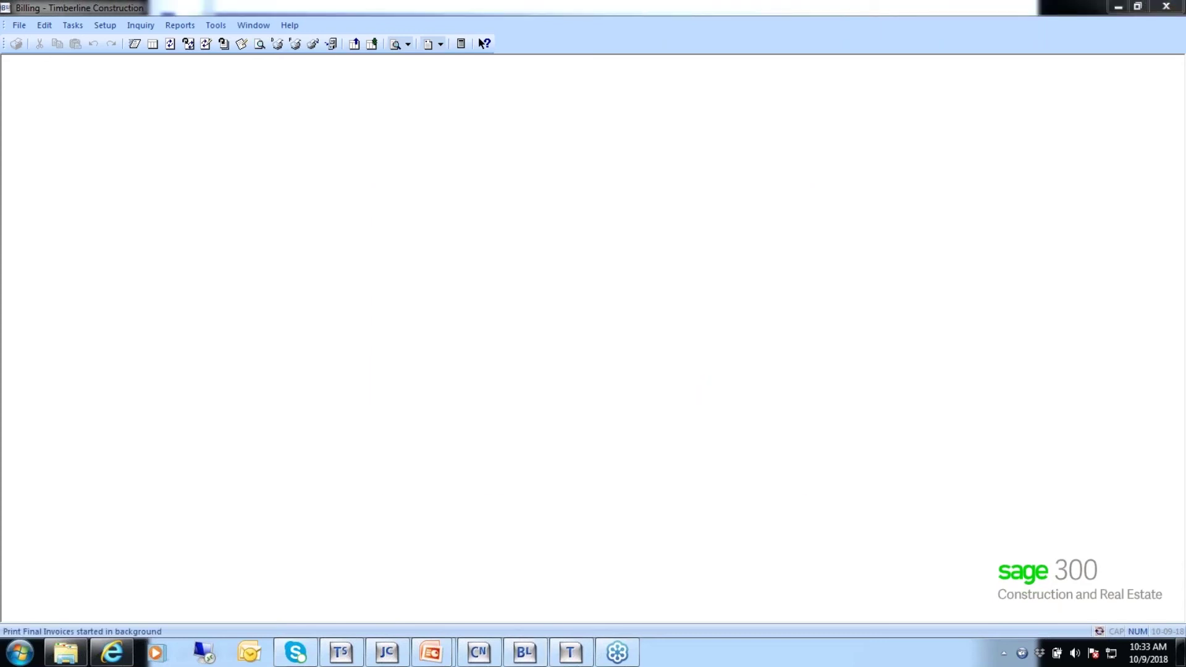
View the billing Transactions inquiry and close it.
{"action": "left_click", "coordinate": [75, 24]}
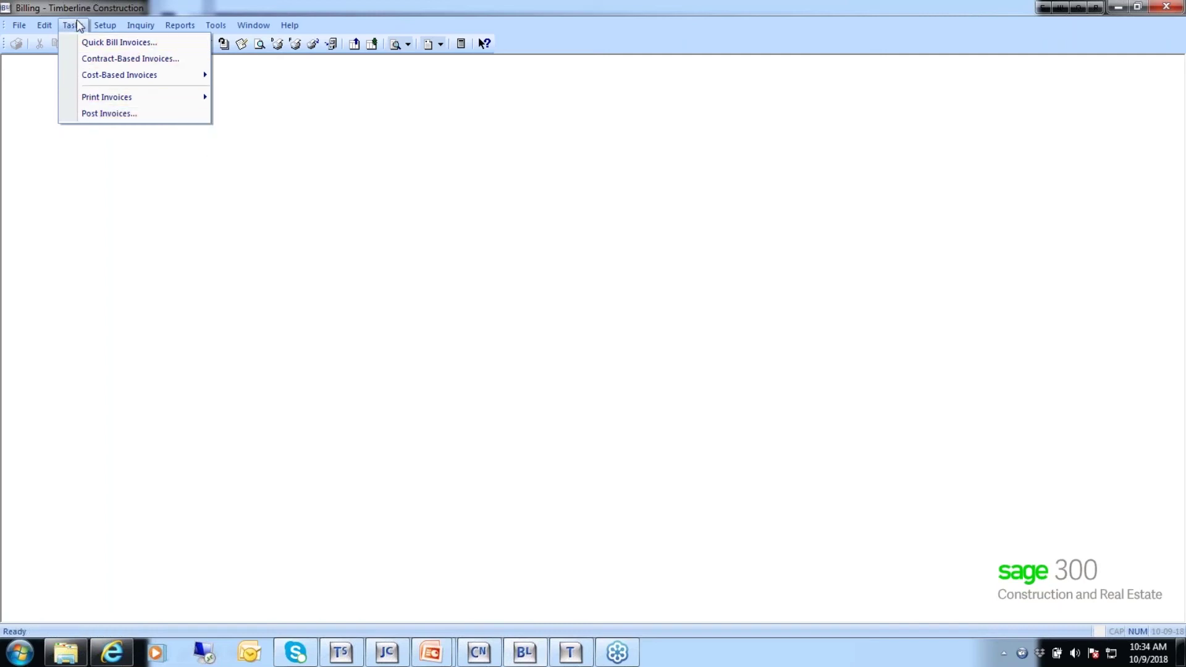
{"action": "mouse_move", "coordinate": [152, 30]}
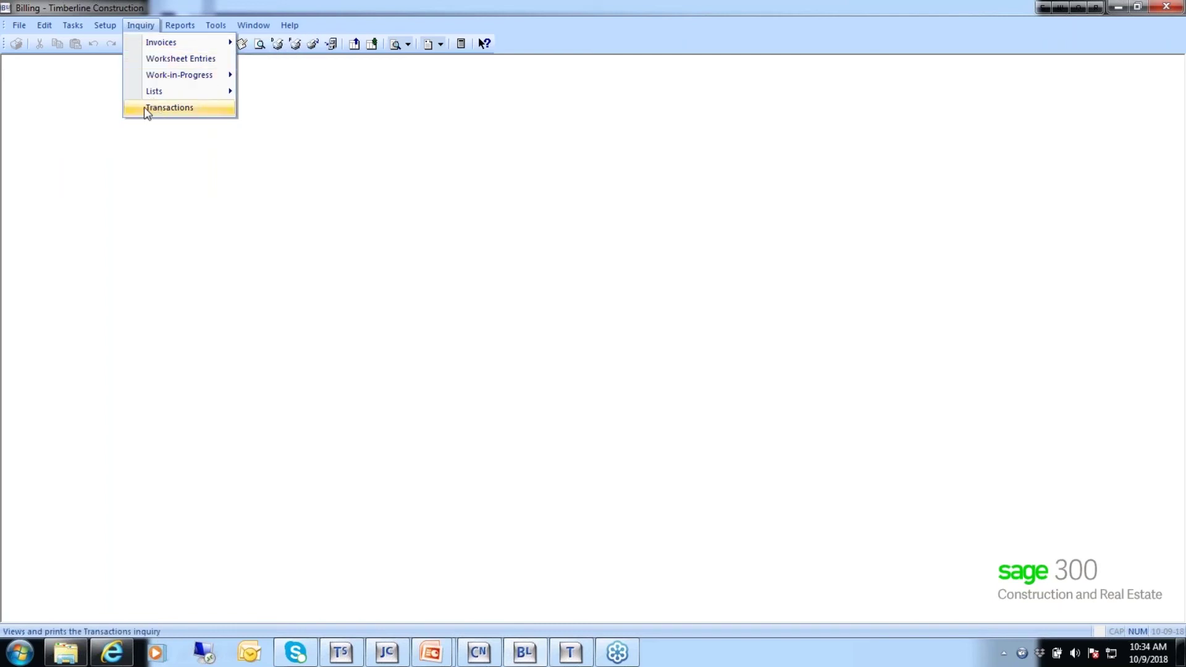
{"action": "left_click", "coordinate": [170, 109]}
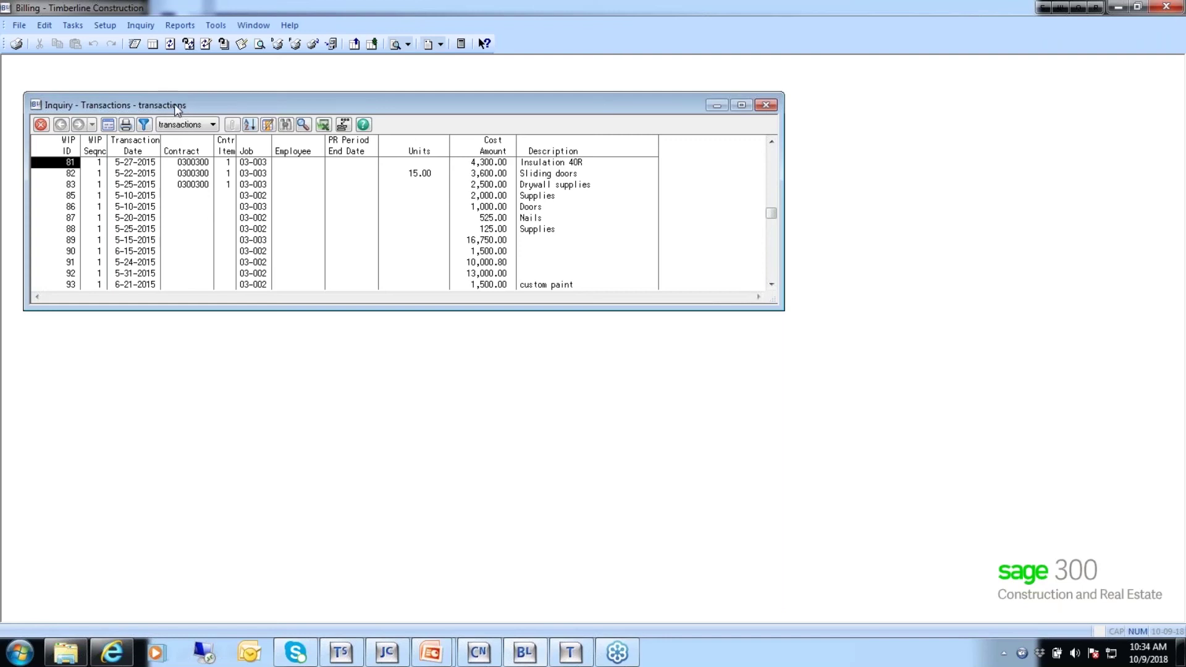
{"action": "left_click", "coordinate": [41, 125]}
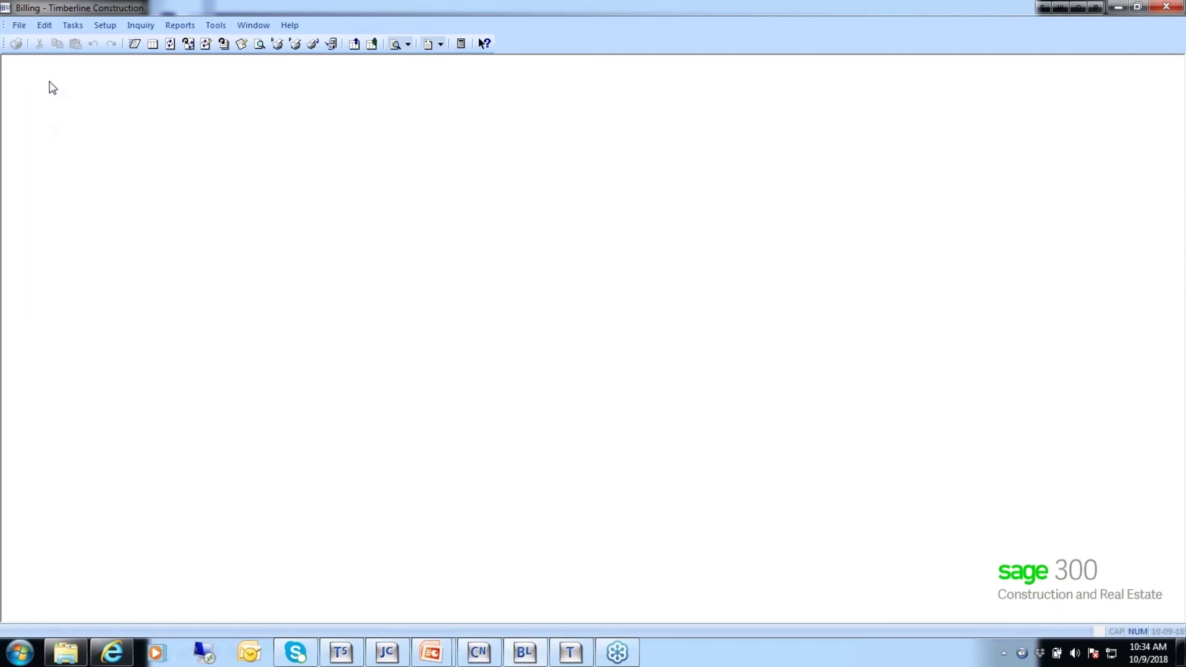
{"action": "left_click", "coordinate": [173, 28]}
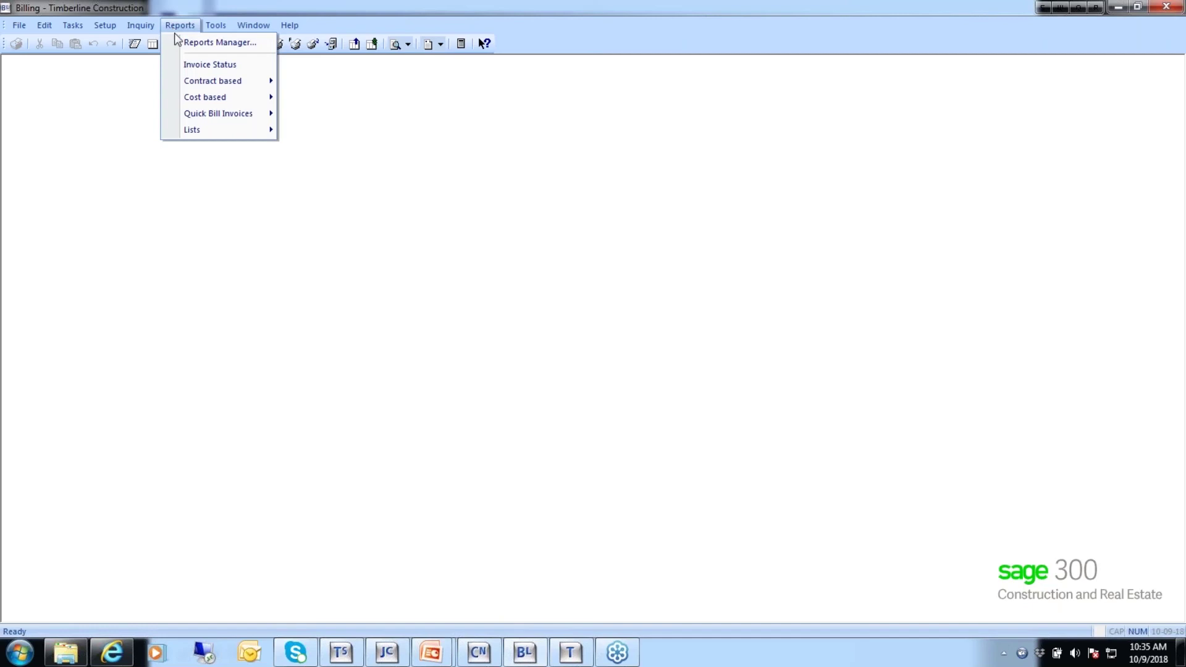
{"action": "mouse_move", "coordinate": [187, 89]}
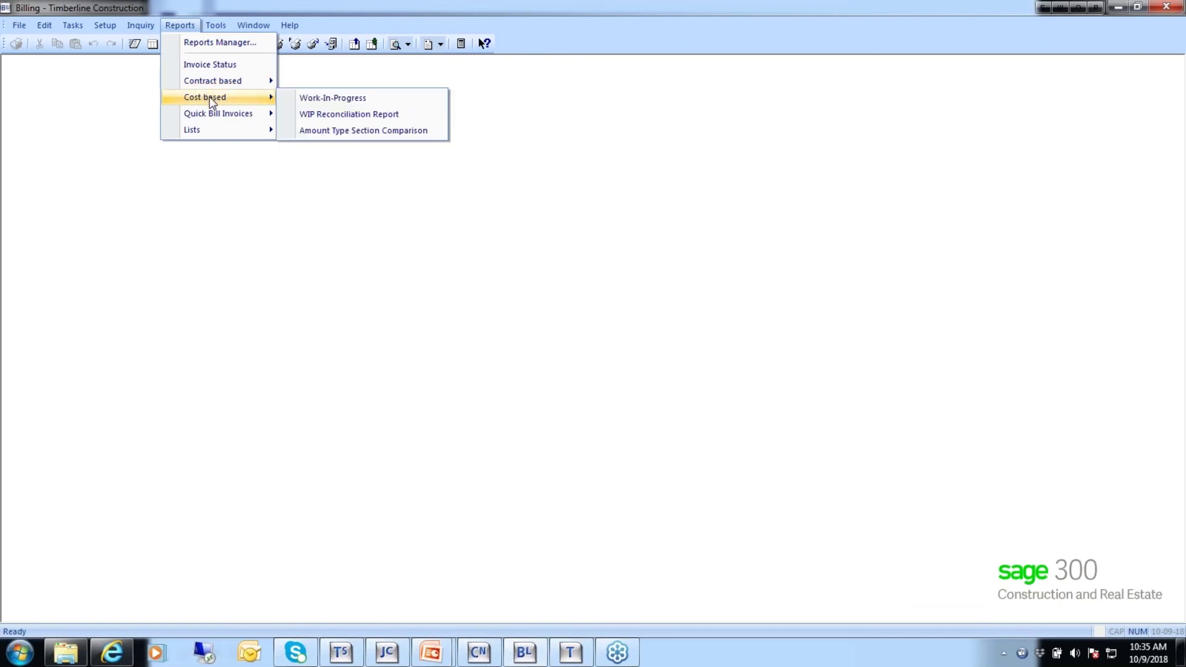
{"action": "mouse_move", "coordinate": [214, 115]}
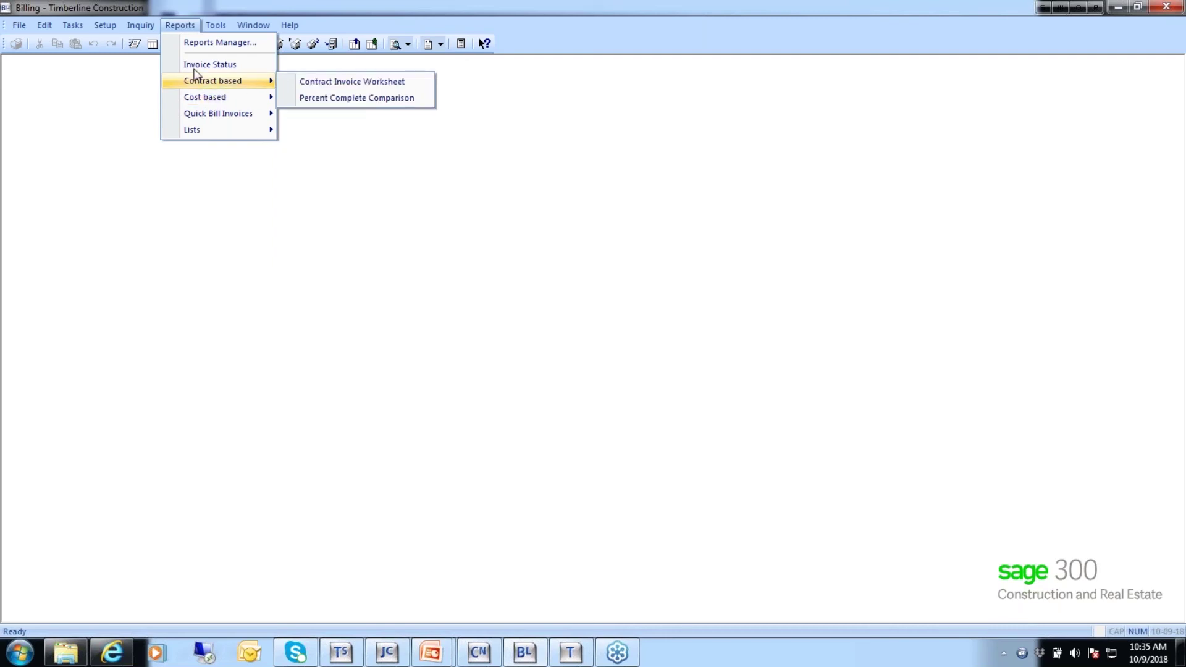
{"action": "mouse_move", "coordinate": [75, 26]}
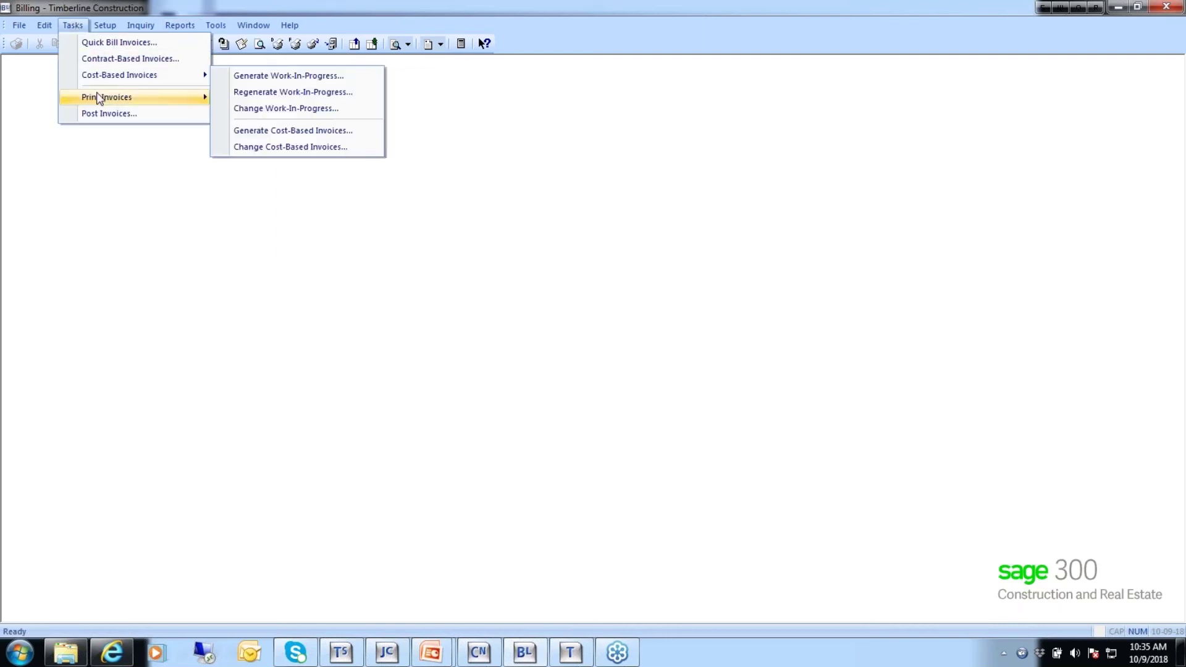
{"action": "mouse_move", "coordinate": [99, 97]}
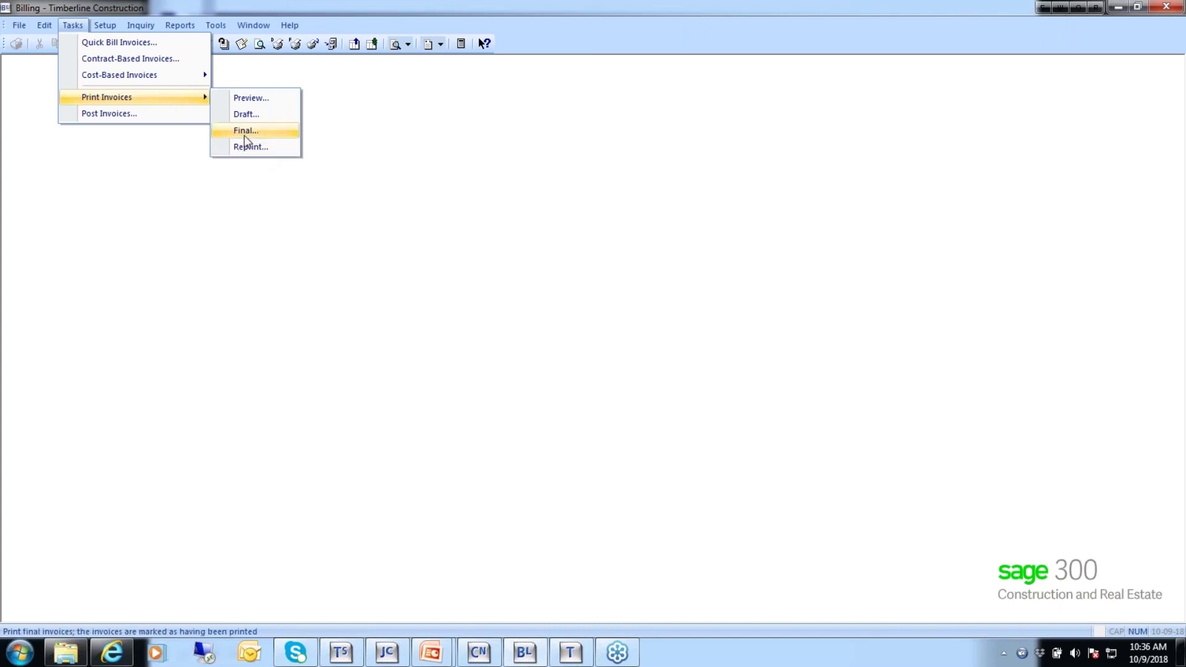
{"action": "left_click", "coordinate": [260, 148]}
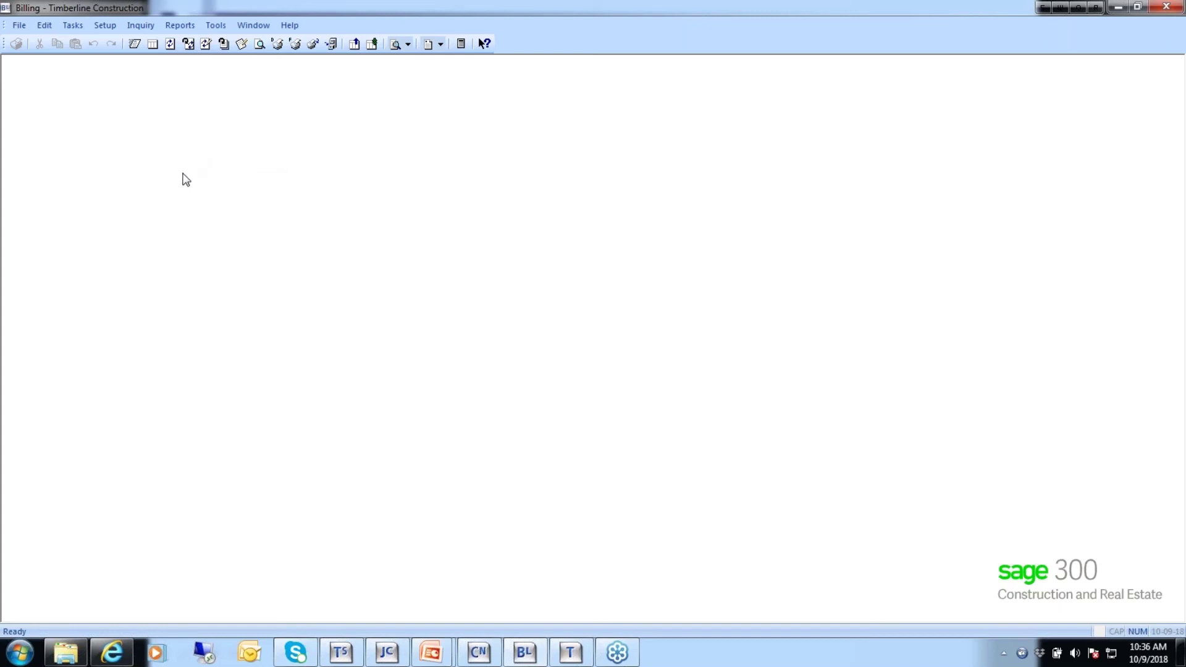
Switch to the running PowerPoint slide show and advance from the CN Files slide to the Questions slide.
{"action": "mouse_move", "coordinate": [433, 655]}
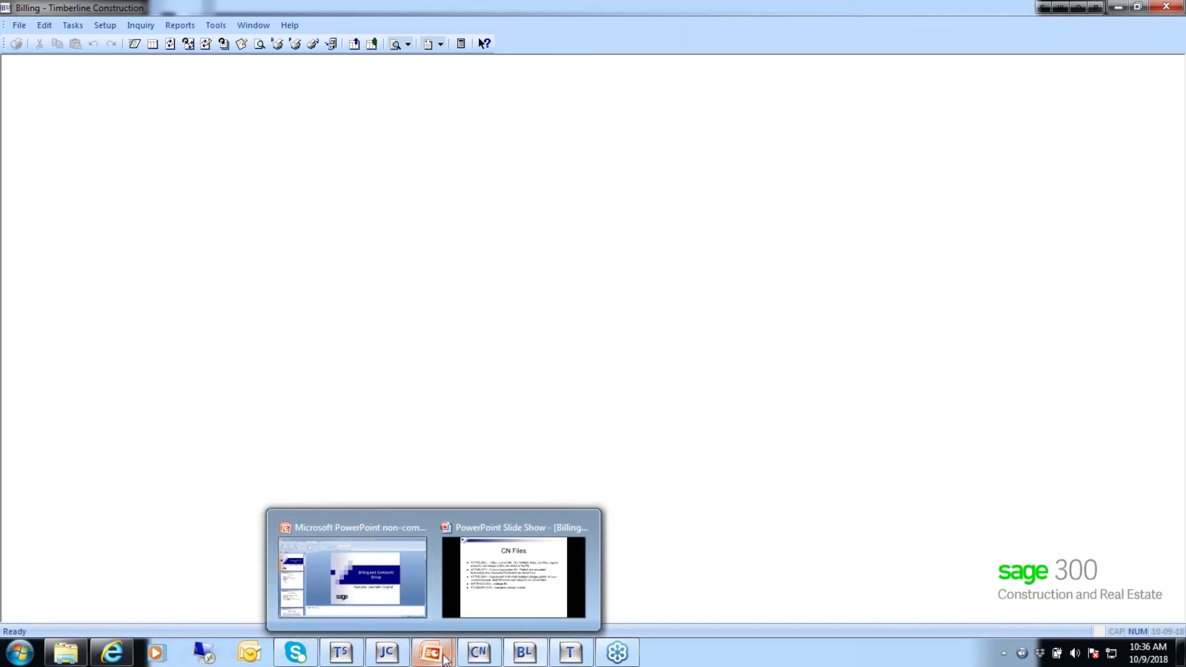
{"action": "left_click", "coordinate": [504, 565]}
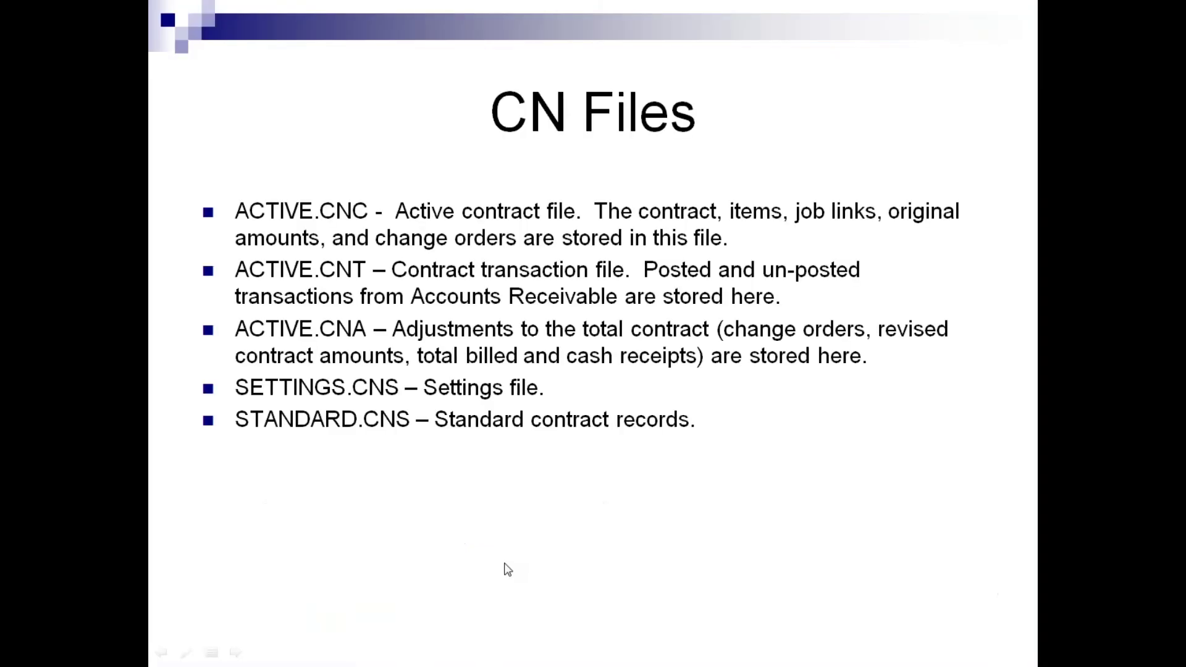
{"action": "left_click", "coordinate": [508, 568]}
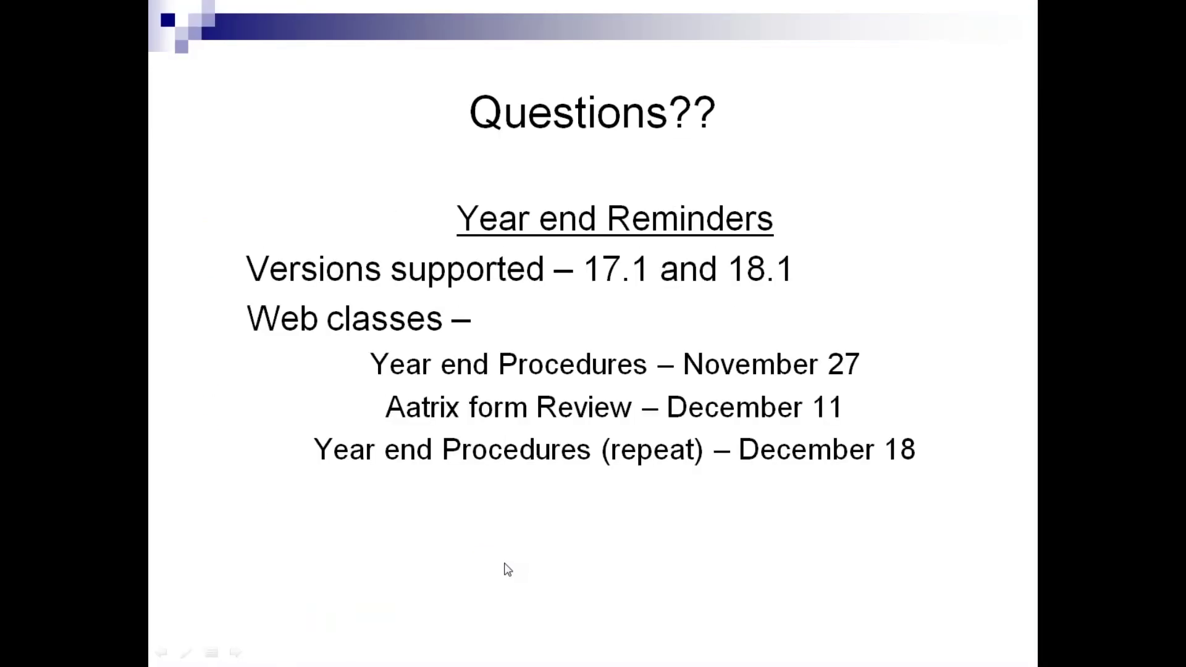